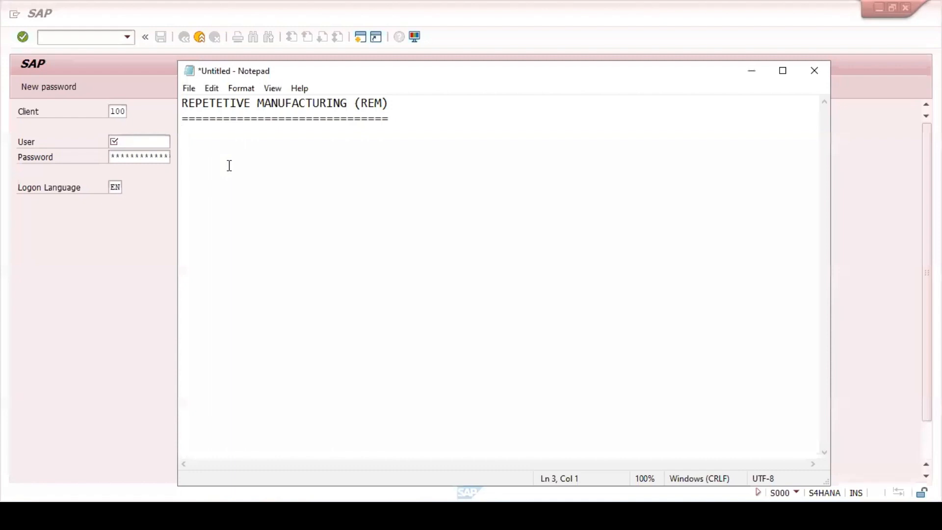
- Add the numbered lines "1. Material Master" and "2. Bill of Materials" under the REM heading in the note
text(1. Material Master)
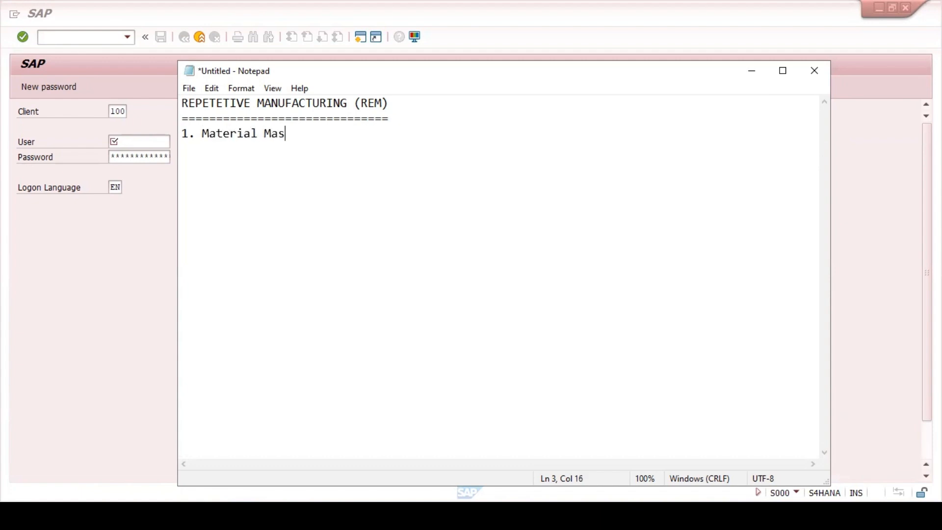
key(Return)
text(2. Billmo)
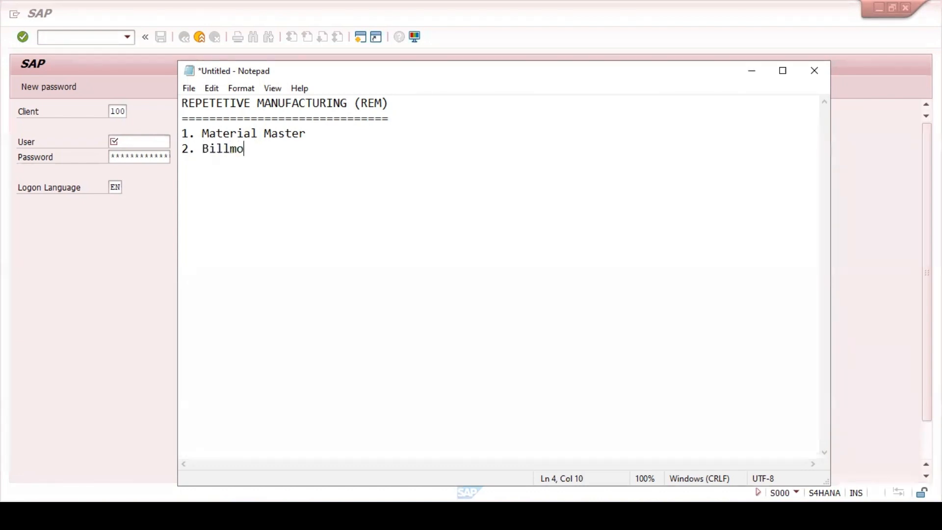
key(BackSpace)
key(BackSpace)
text(of Materils)
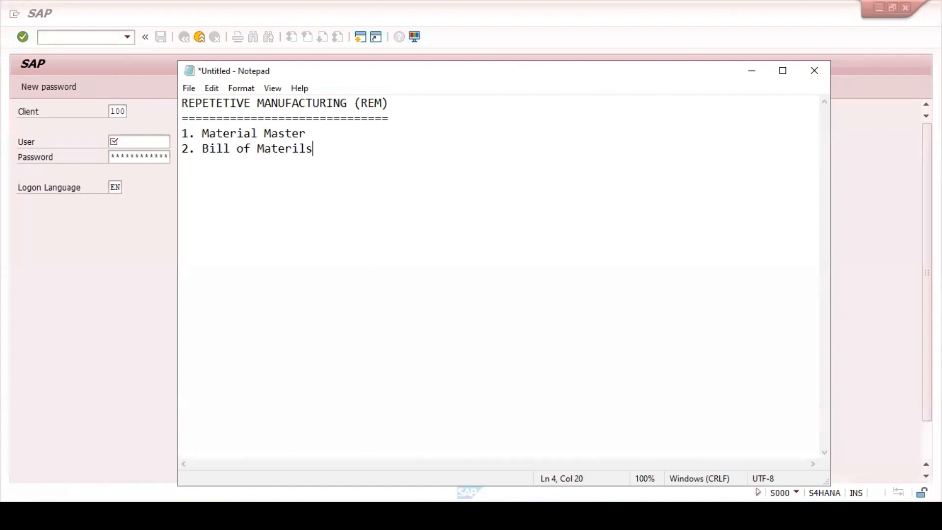
key(BackSpace)
key(BackSpace)
text(als)
key(Return)
- Add "3. Work Center/Production Line" as the third item of the list
text(3. Wor)
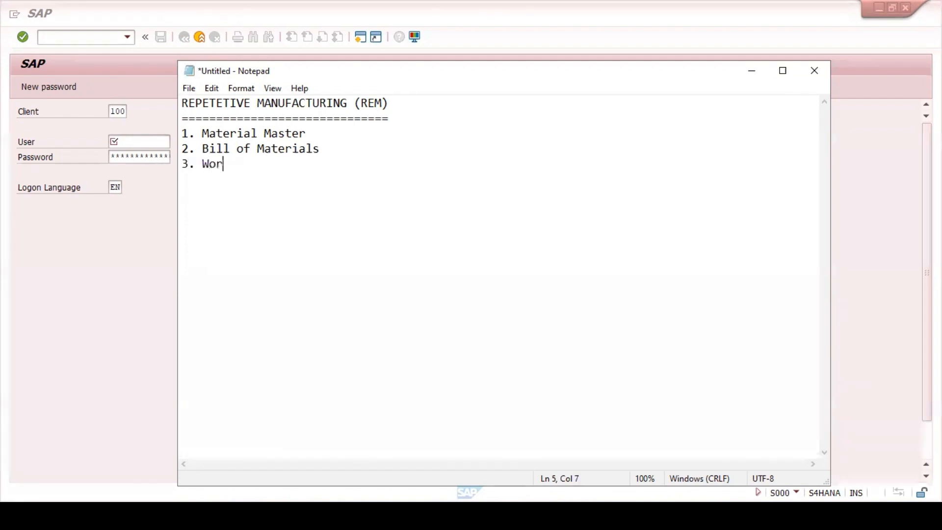
text(k Center/Pr)
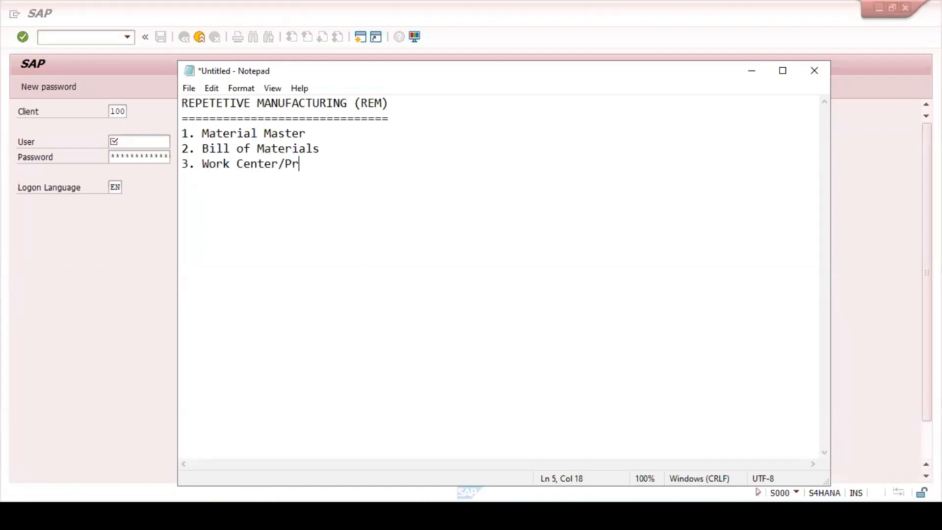
text(oduction Line)
key(Return)
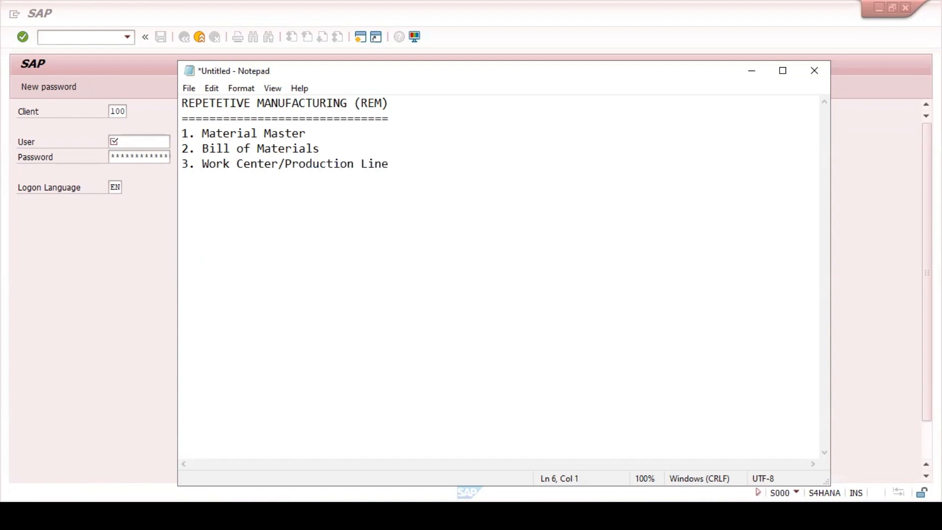
- Complete the list with "4. Routing/Rate Routing" and "5. Production Version"
text(4. Routing/Ra)
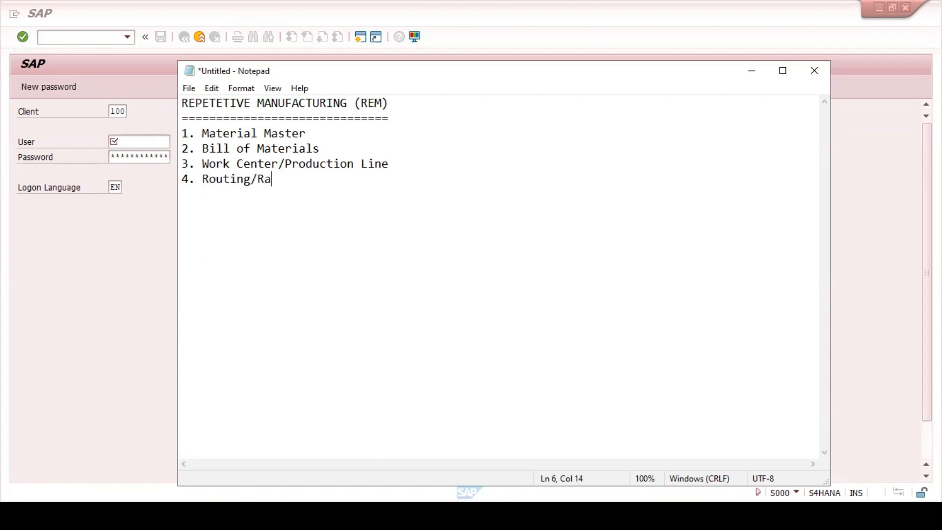
text(te Routing)
key(Return)
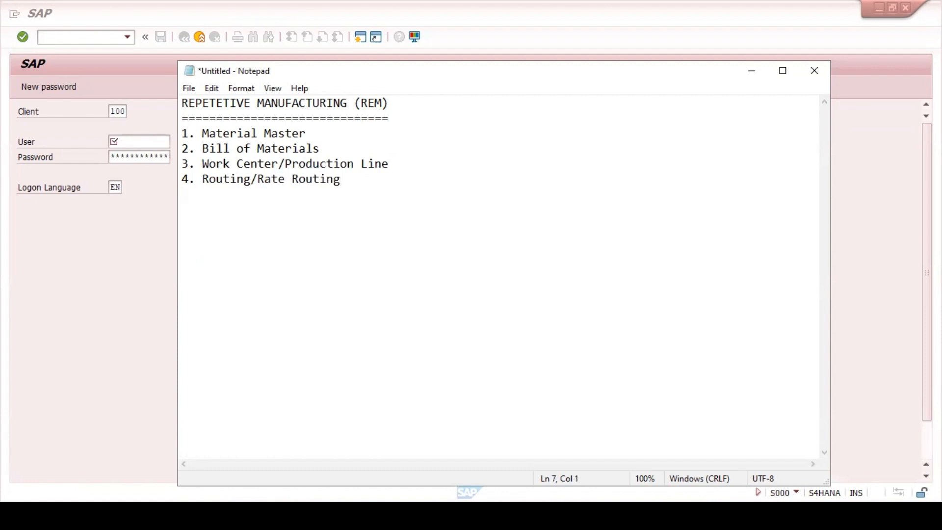
text(5. Productio)
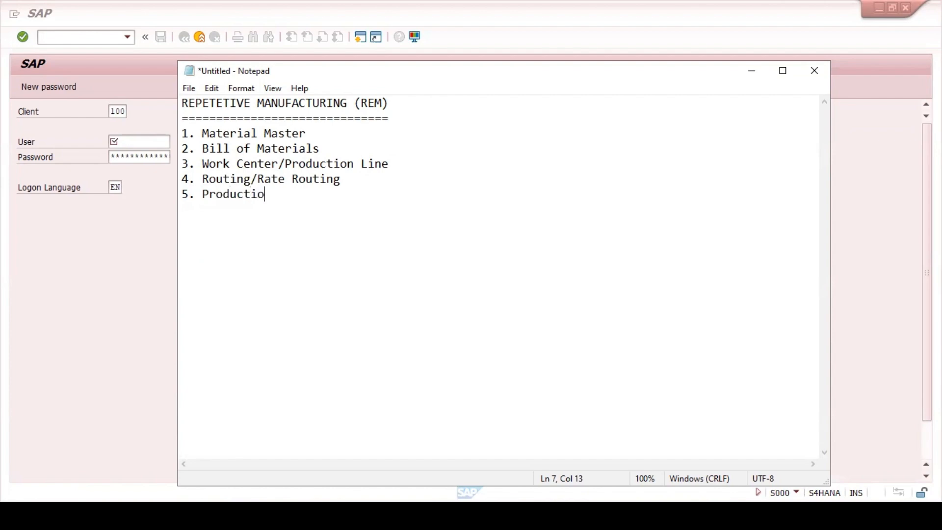
text(n Version)
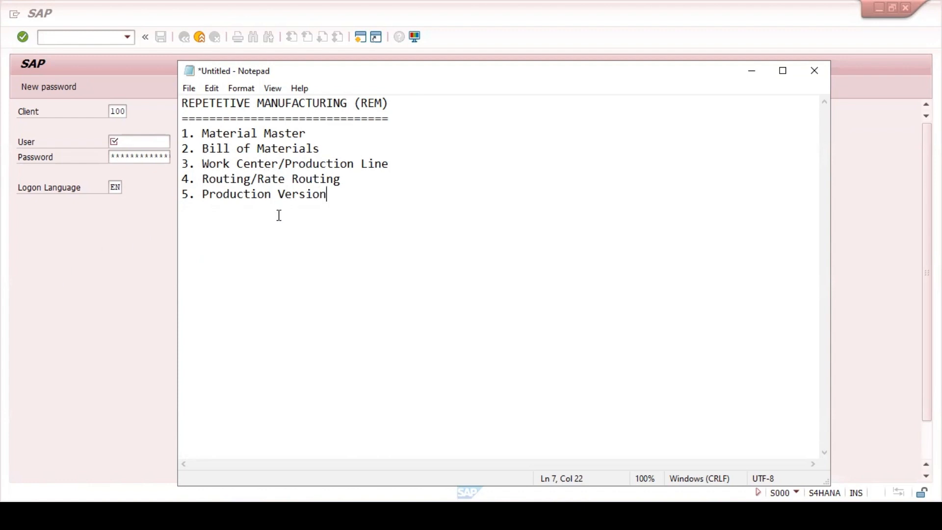
- Switch to the SAP logon screen and log on to client 100 as user S4USER14 with the account password
click(752, 74)
click(131, 144)
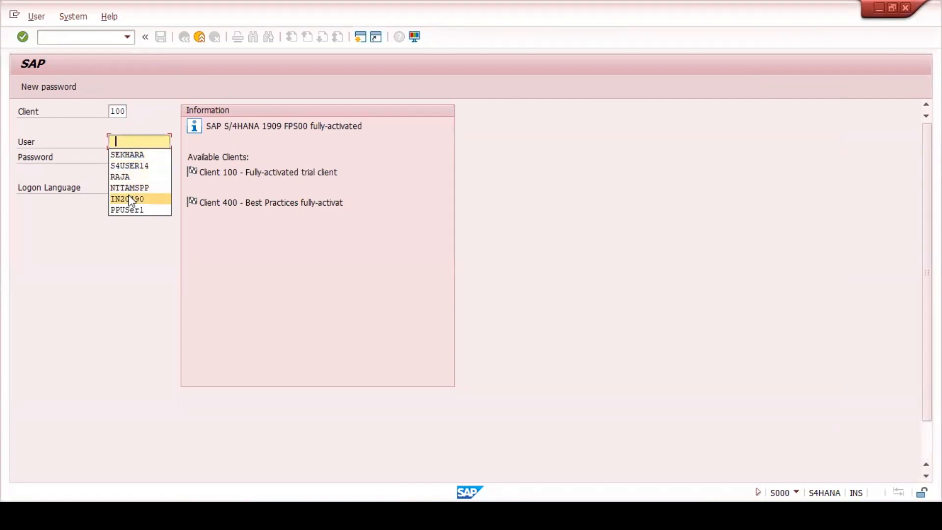
click(129, 166)
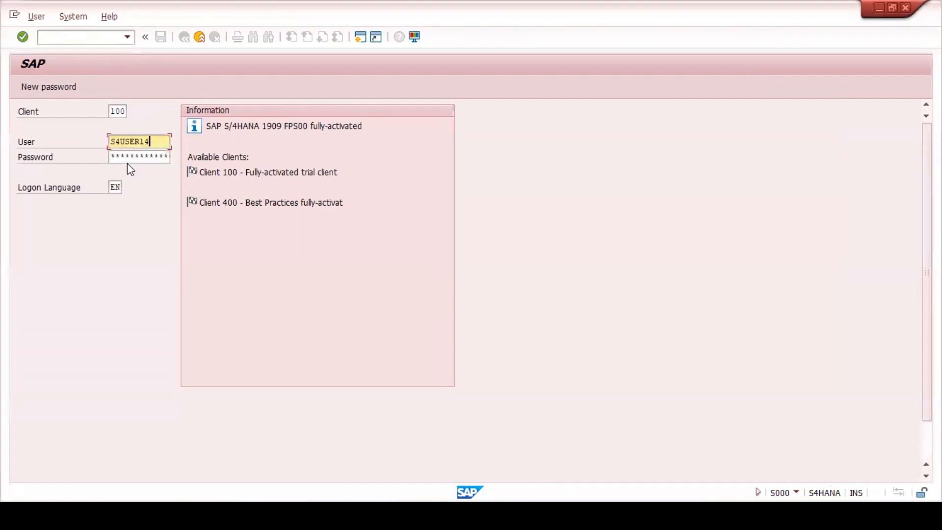
key(Tab)
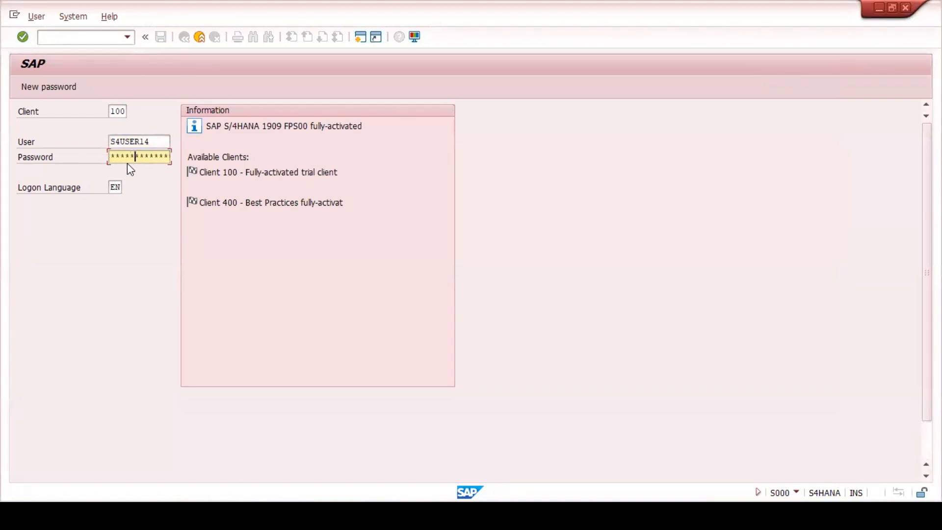
key(Return)
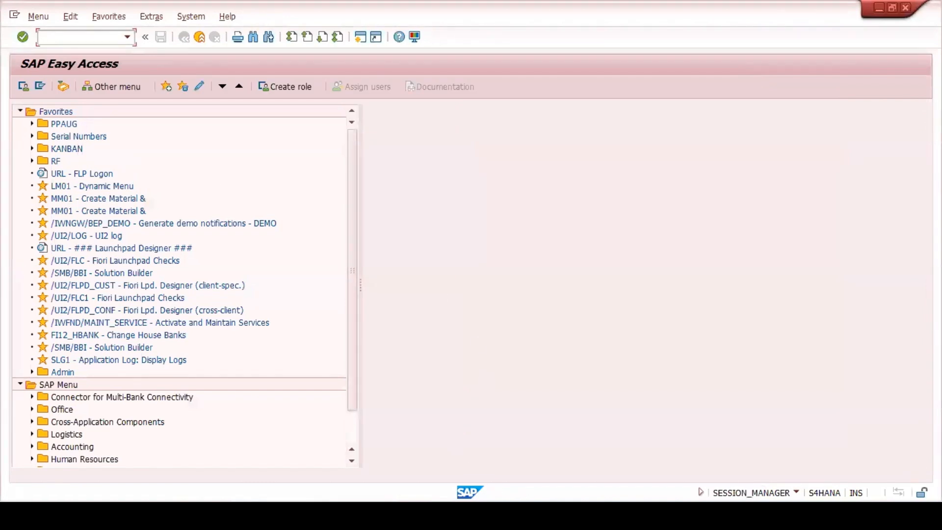
- Switch back to Notepad and list the materials REMFIN02, REMR3 and REER4 on separate lines below the numbered items
click(290, 515)
key(Return)
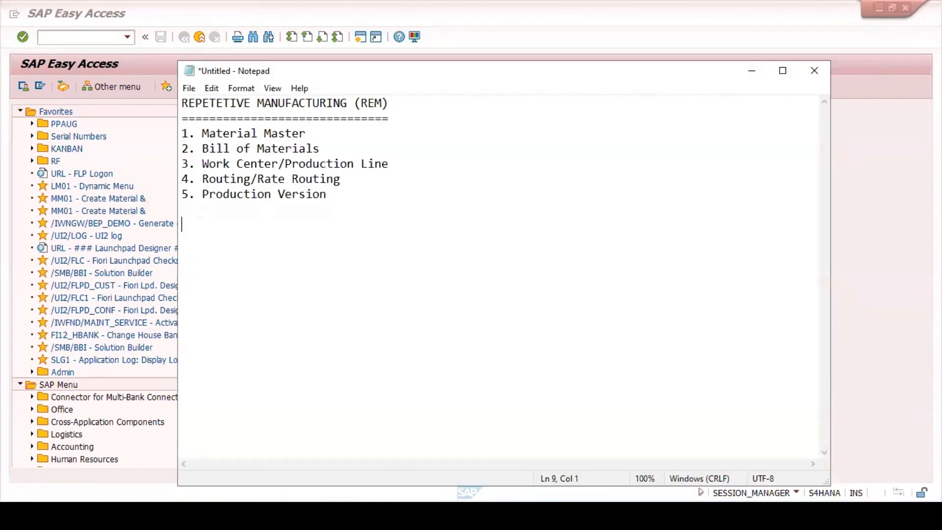
text(REMFIN02)
key(Return)
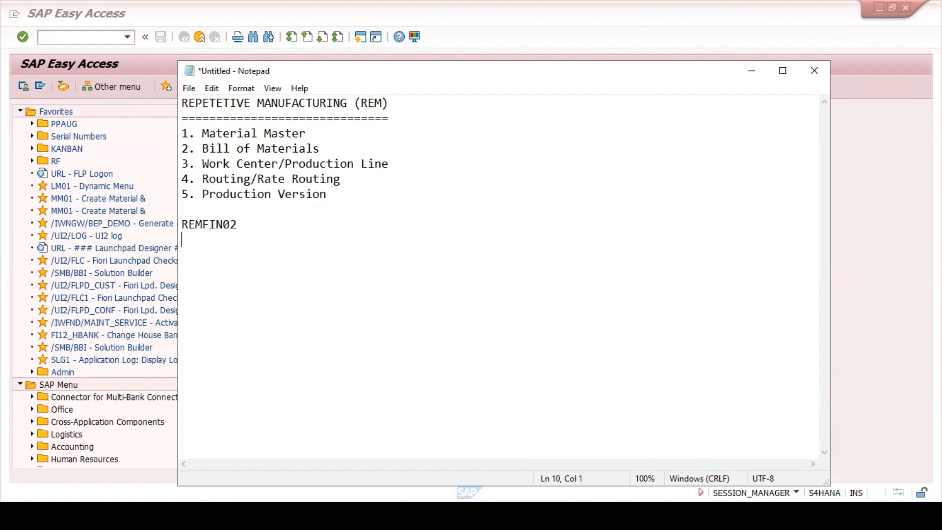
text(REMR3)
key(Return)
text(REE)
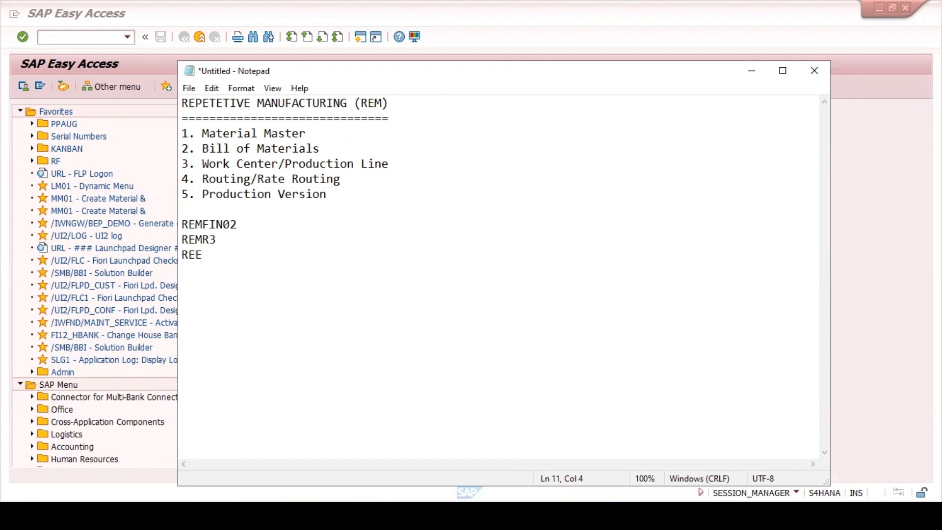
text(R4)
- Note the material types: append "-->ROH" to REMR3 and REER4, and "--FERT" to REMFIN02
click(240, 240)
text(-->ROH)
click(226, 259)
text(-->ROH)
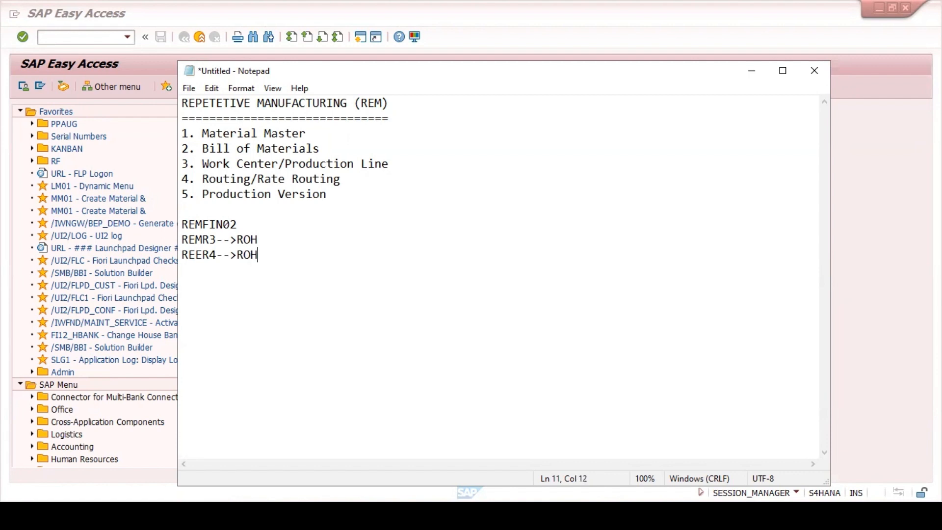
click(239, 224)
text(--FERT)
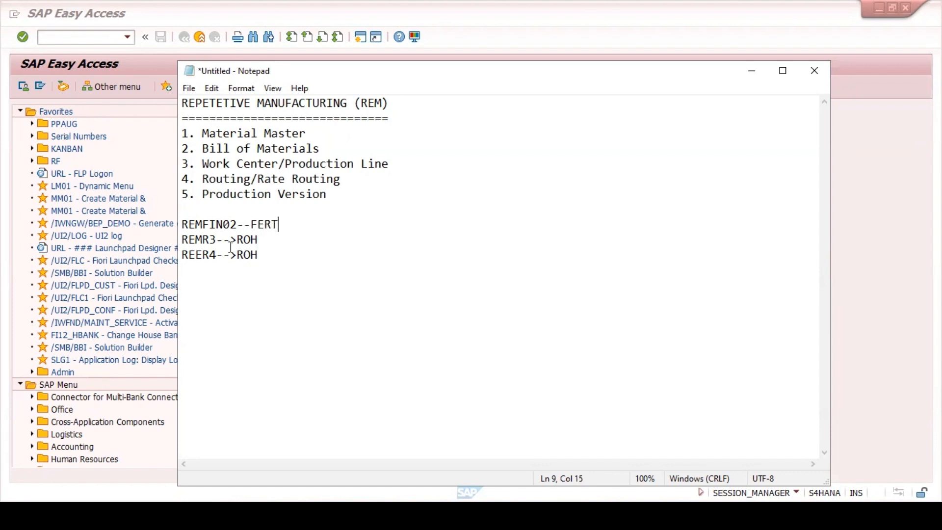
- Append the component quantity "-->1 PC" to both the REMR3 and REER4 lines
click(271, 239)
key(BackSpace)
text(-->1 PC)
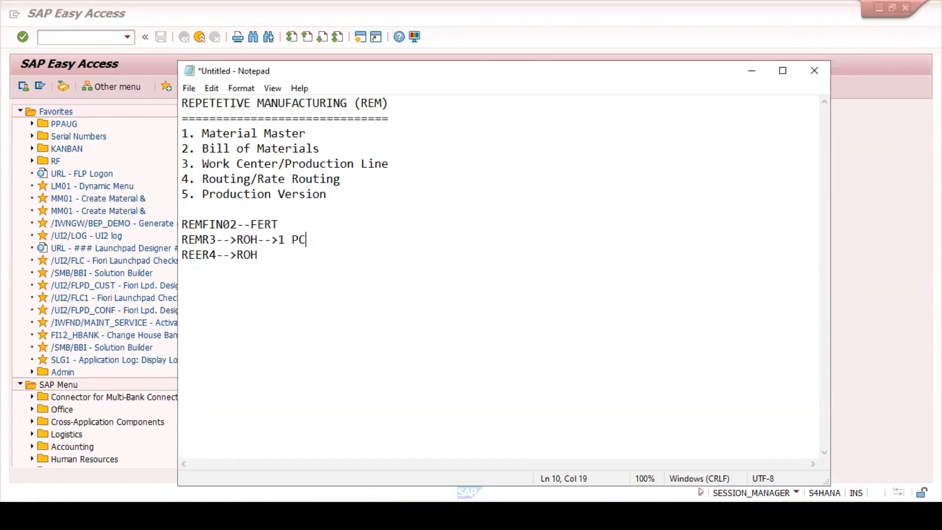
click(266, 255)
text(-->1 PC)
- Switch to SAP and start transaction MM01 to create a material
click(751, 71)
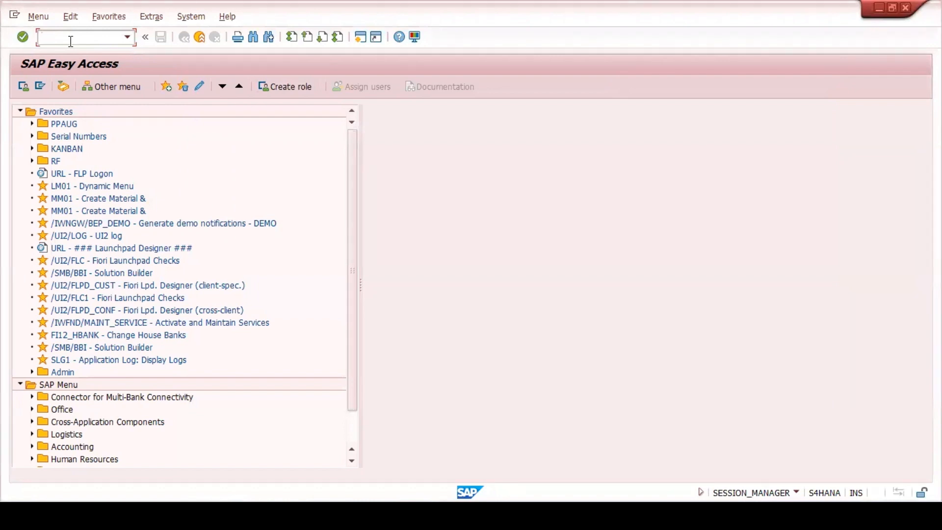
text(MM01)
key(Return)
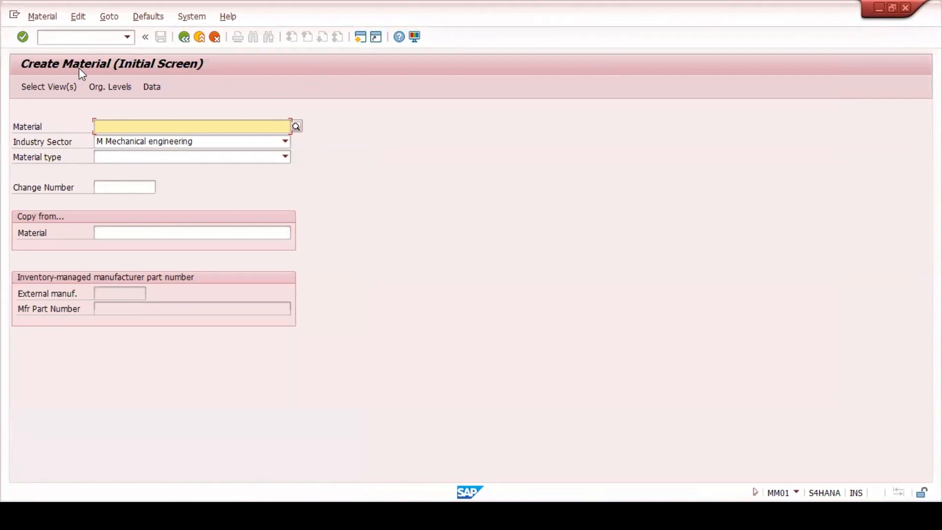
- Enter REMFIN02 as the material and choose the material type FERT Finished goods STD - 2023
text(REMFIN02)
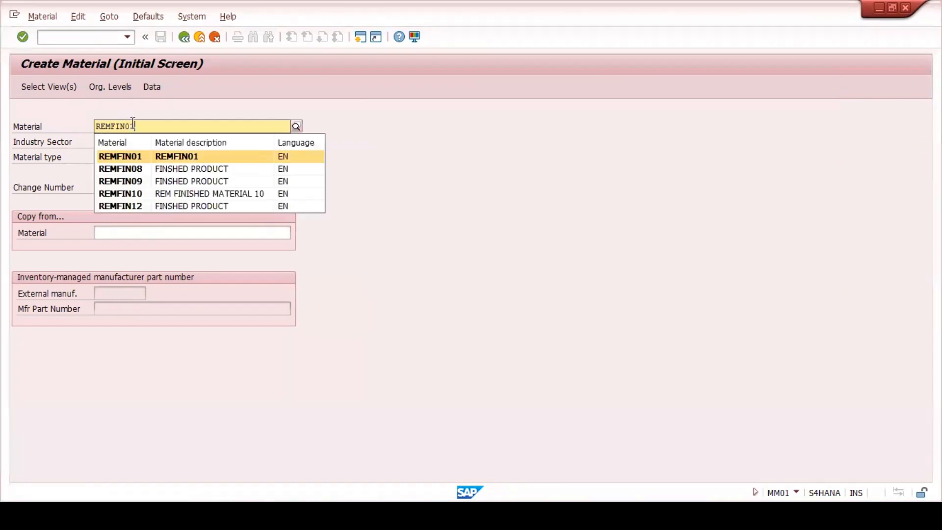
click(417, 120)
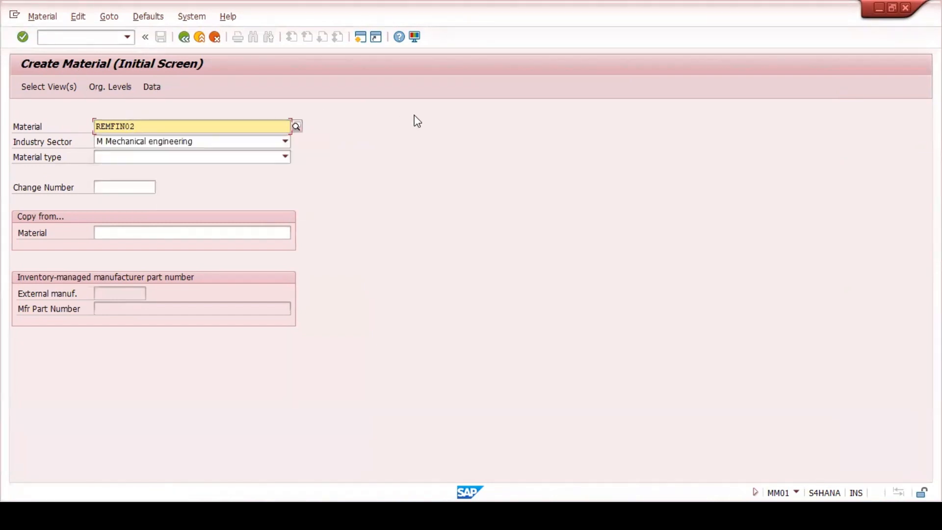
click(285, 157)
scroll(162, 225, down, 6)
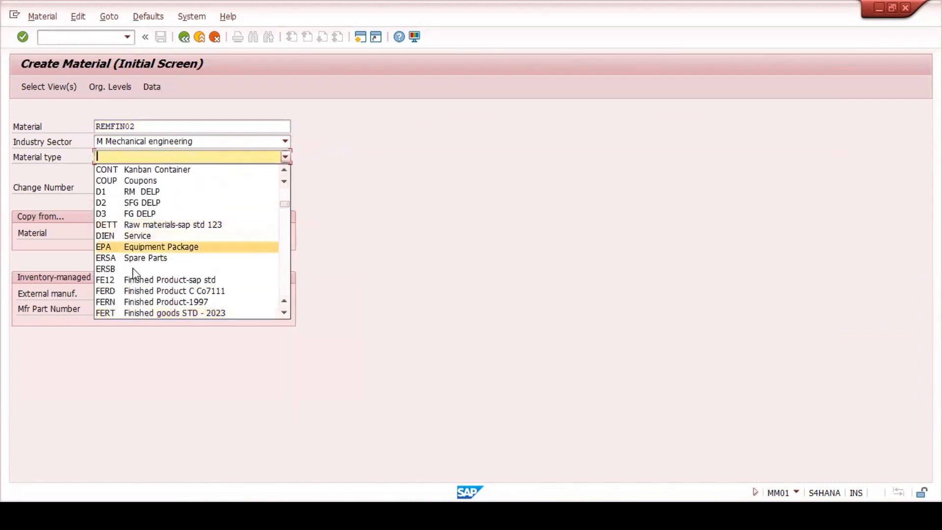
click(111, 313)
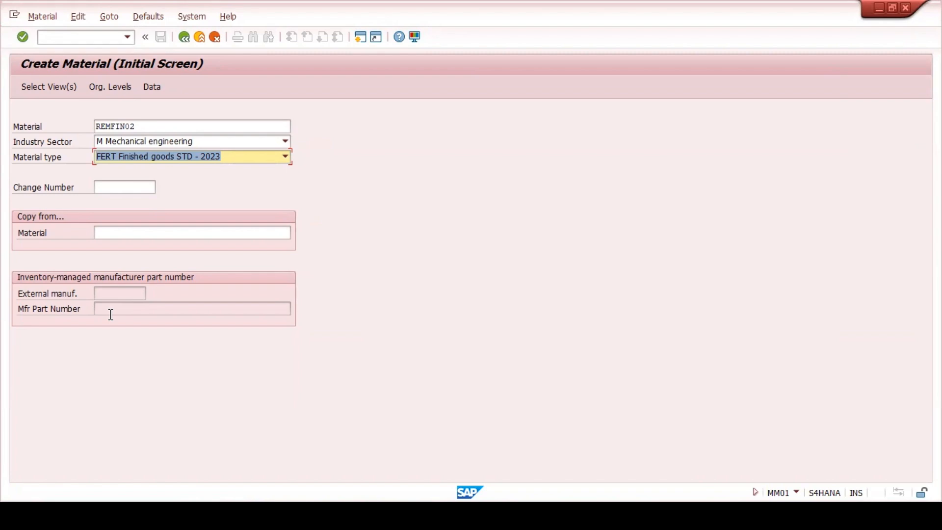
- Deselect the Work Scheduling view and accept plant 1710, storage location 171A, sales organization 1710 and distribution channel 10
key(Return)
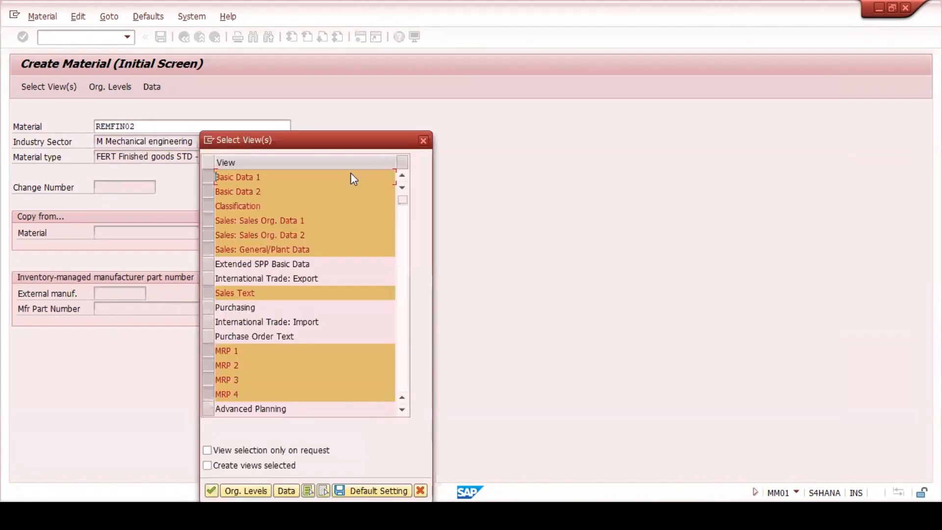
drag(322, 144, 442, 76)
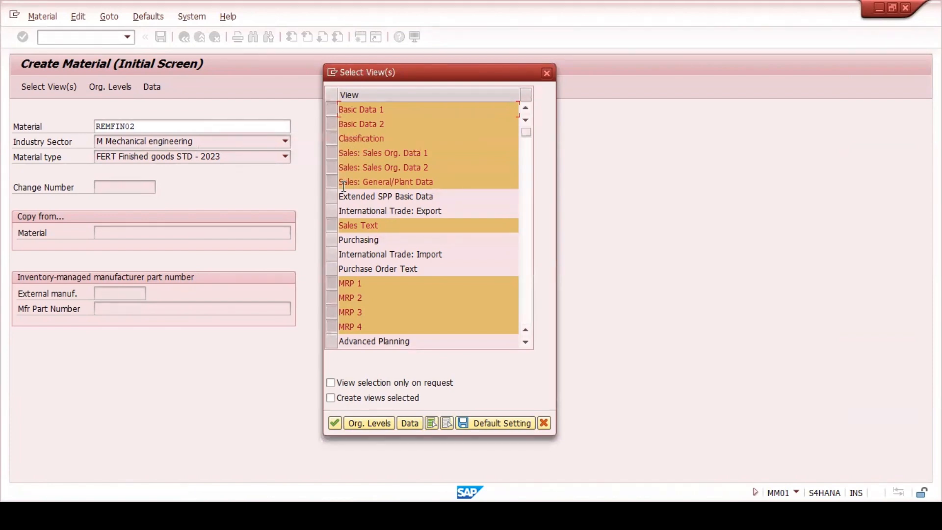
scroll(366, 258, down, 2)
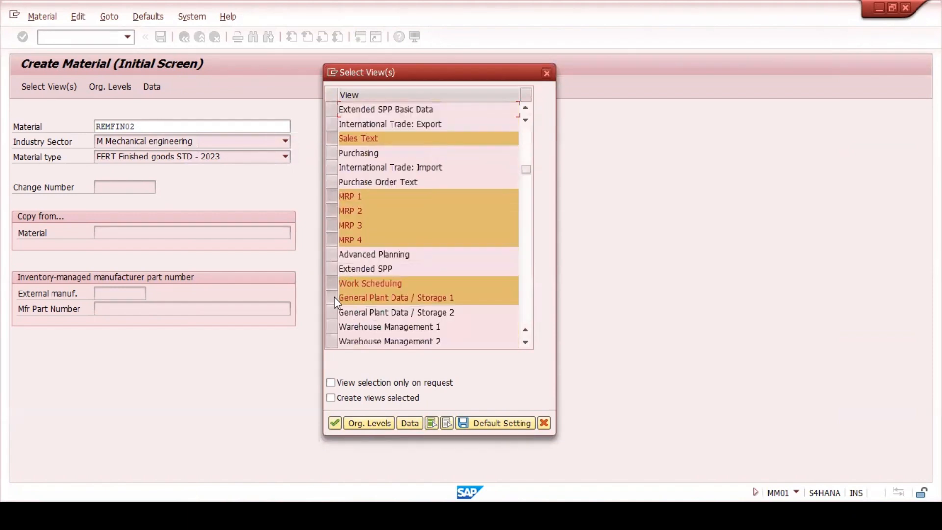
click(331, 283)
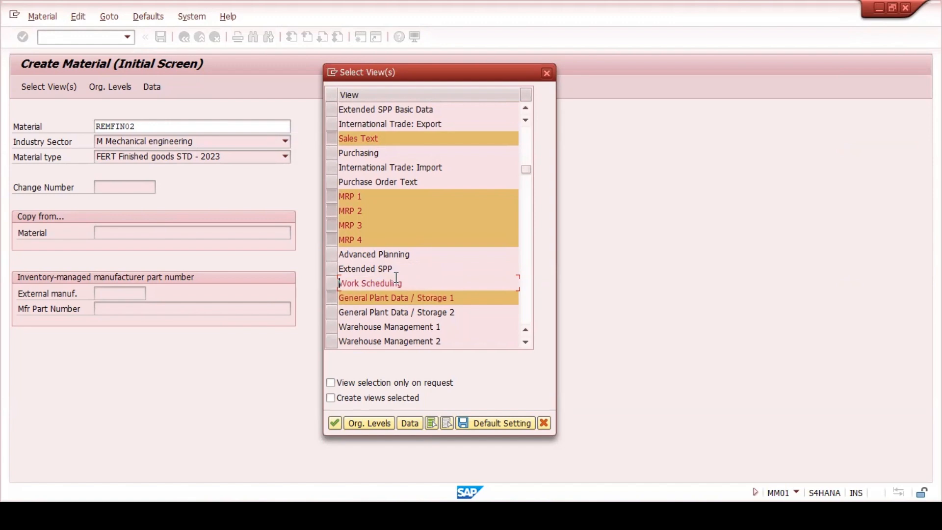
scroll(397, 277, down, 2)
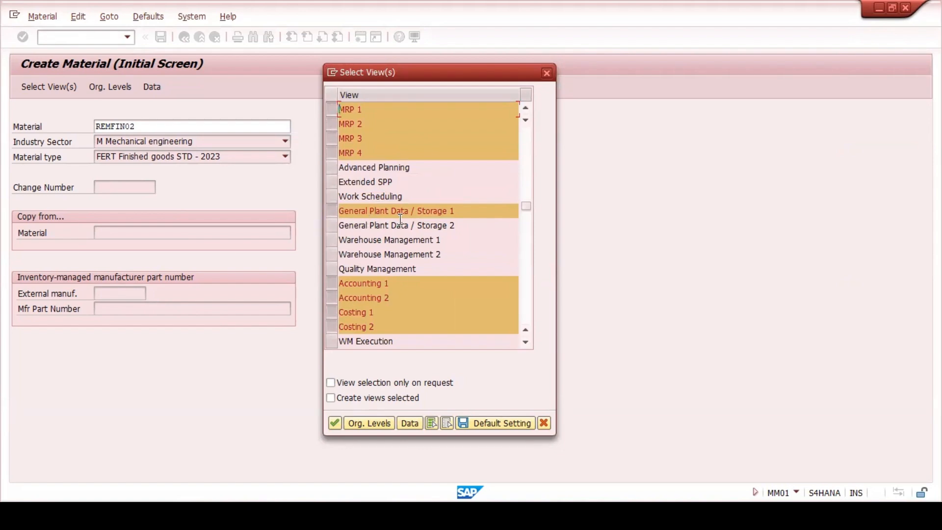
scroll(359, 285, down, 1)
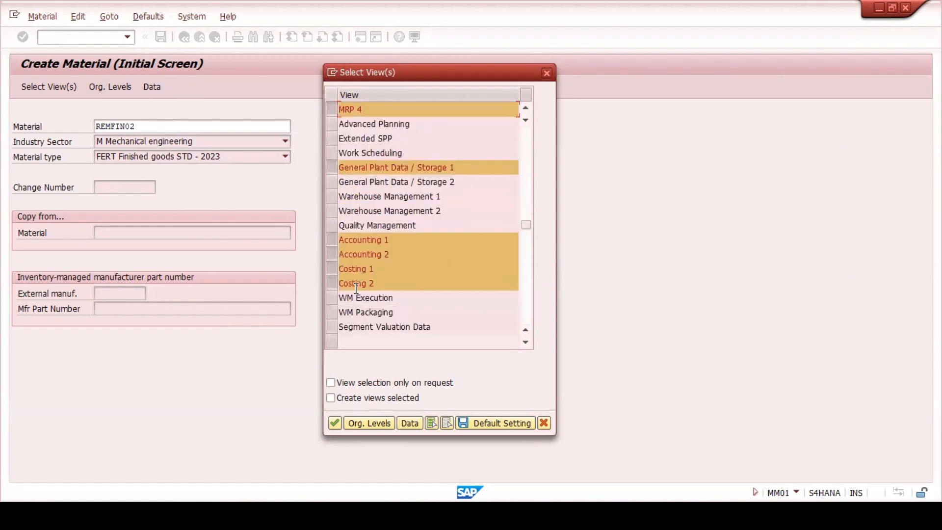
click(356, 423)
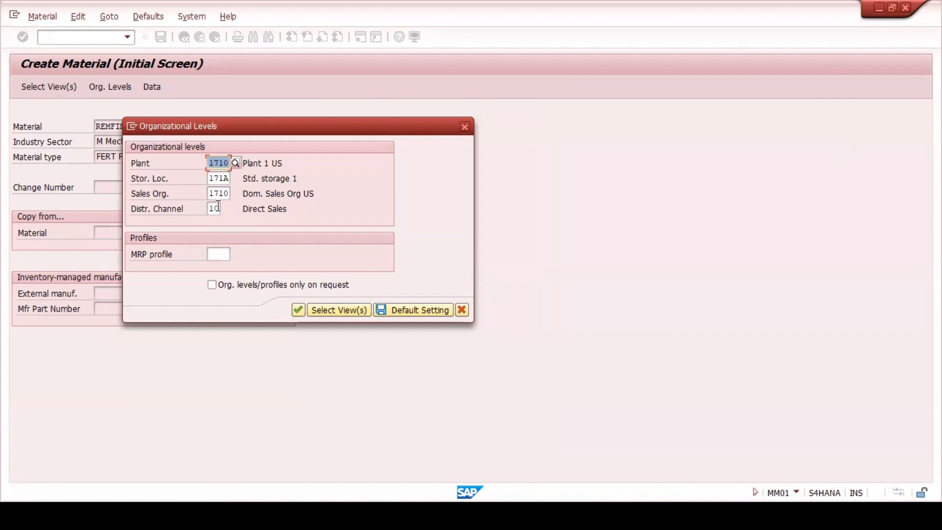
click(297, 310)
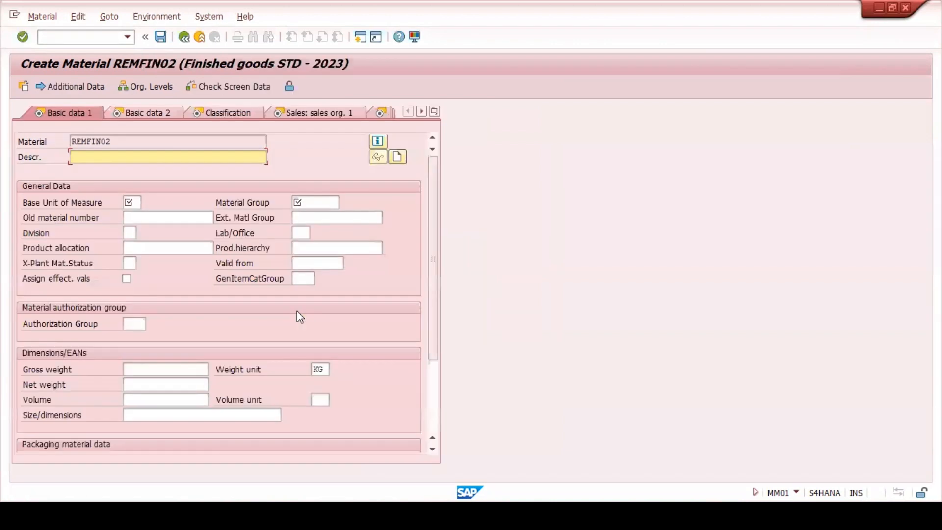
- Copy the material number REMFIN02 into the material's description
click(120, 142)
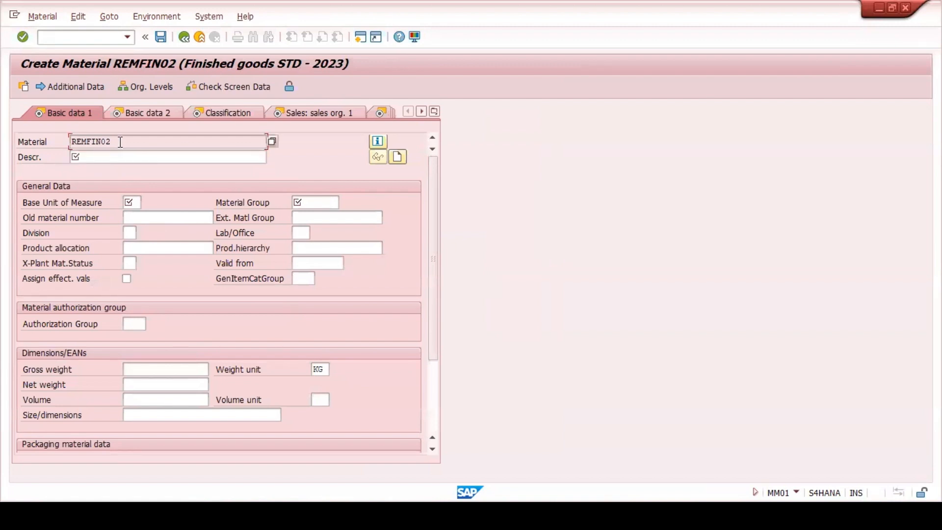
drag(120, 142, 63, 141)
key(ctrl+c)
click(83, 158)
key(ctrl+v)
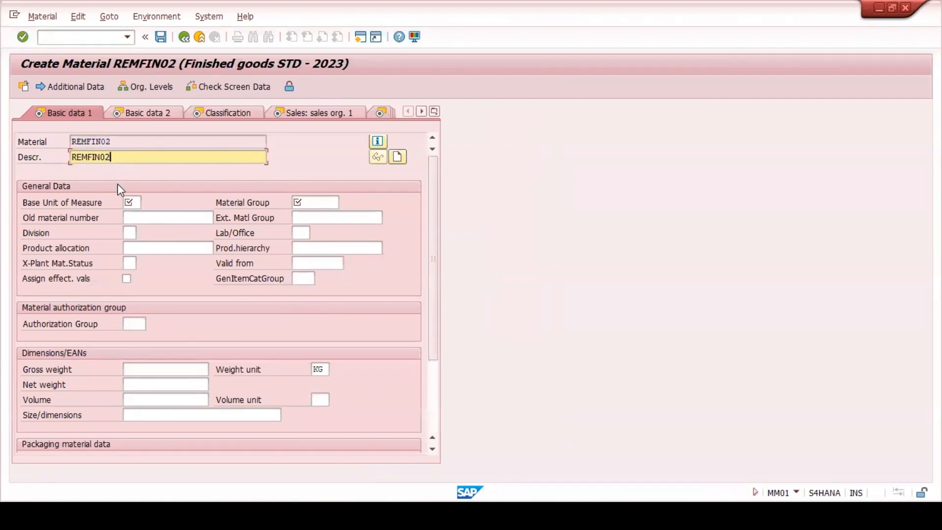
- Set the base unit of measure to PC and pick the material group L004 Finished Goods
click(136, 202)
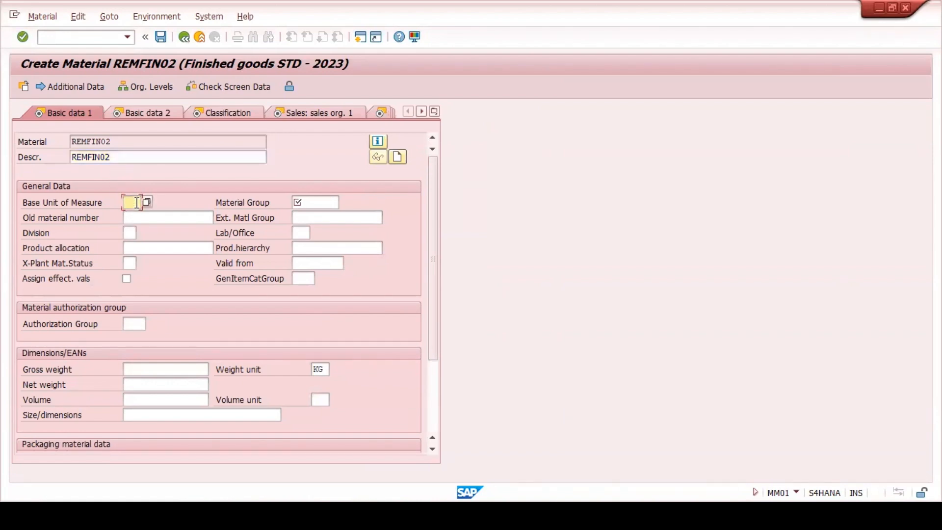
key(space)
click(139, 214)
click(306, 200)
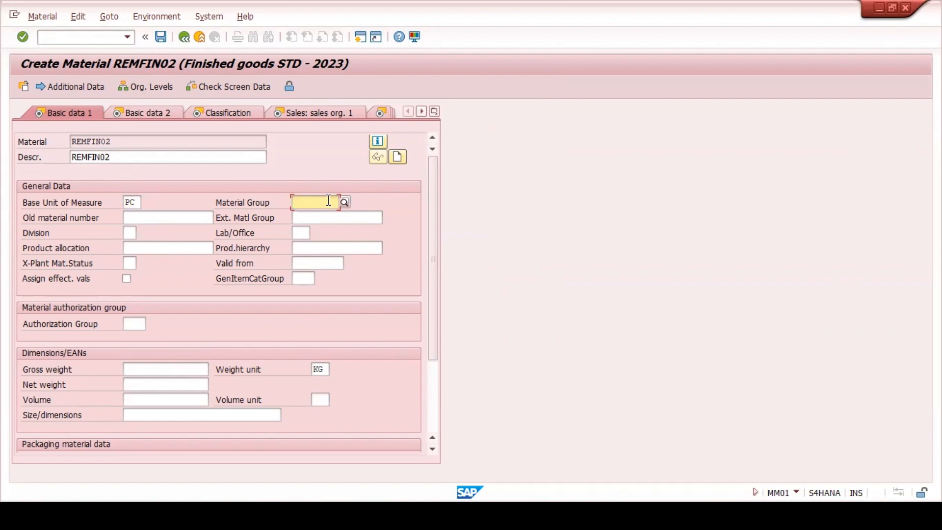
click(346, 202)
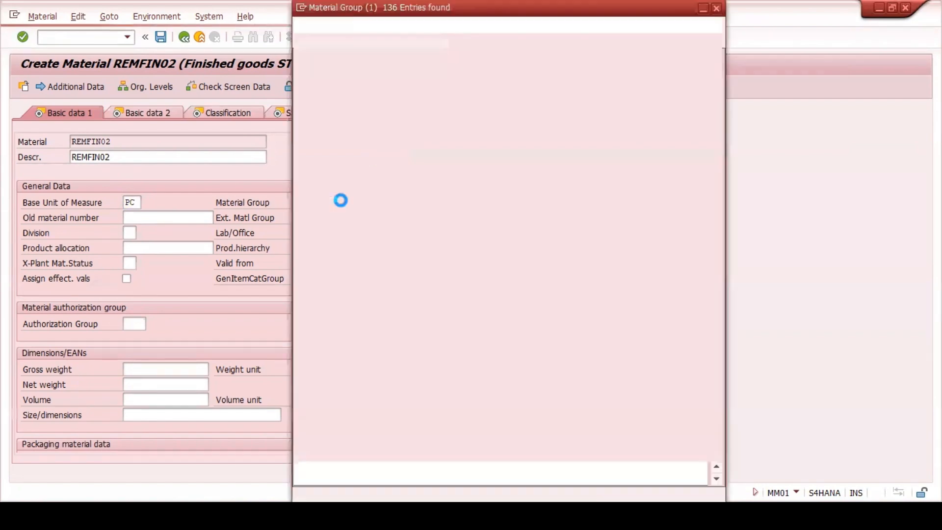
scroll(346, 257, down, 15)
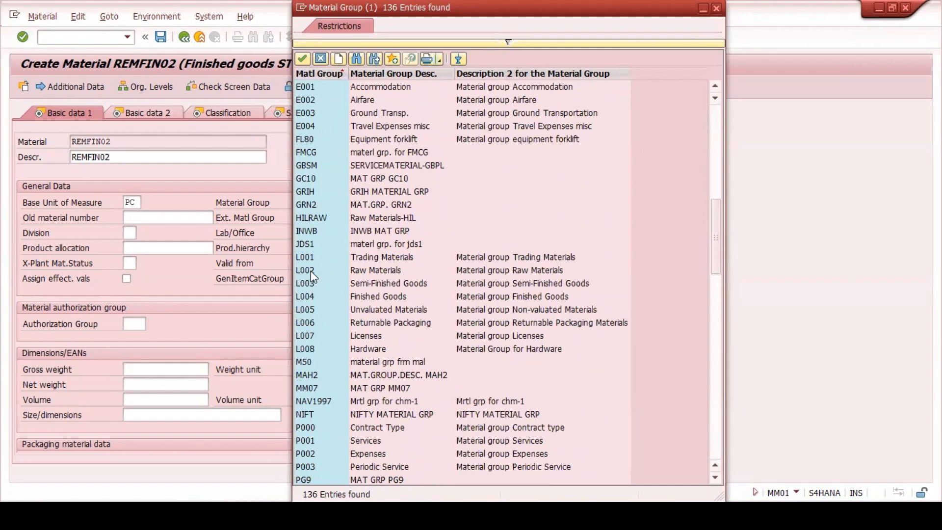
click(309, 299)
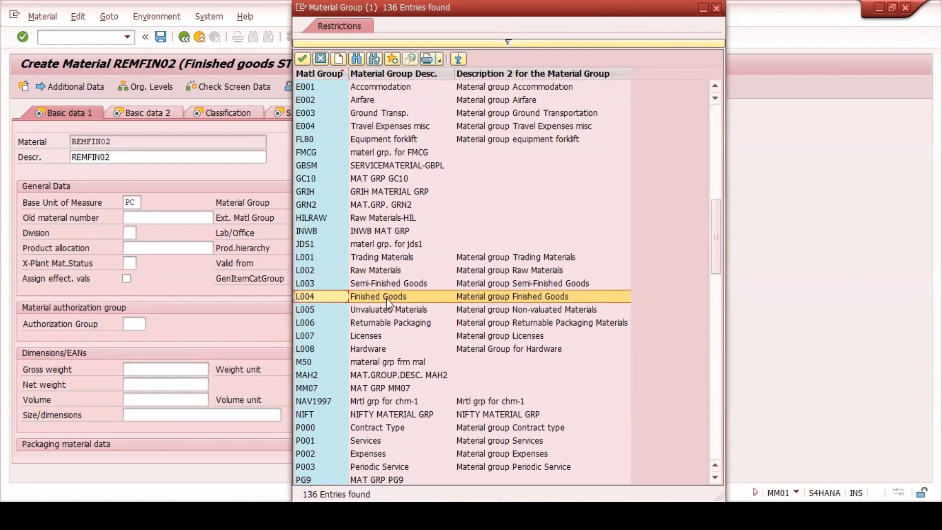
double_click(310, 294)
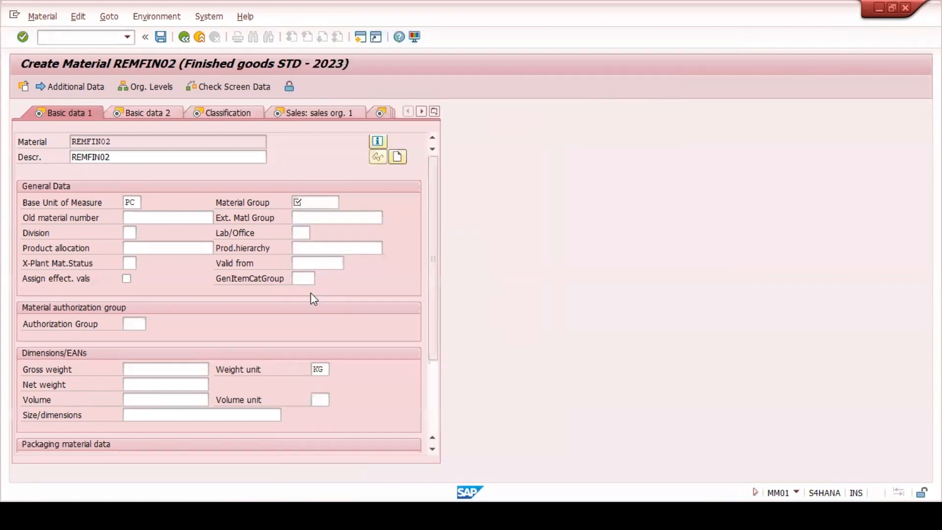
- Add a DE language description REMFIN02 in the additional data and return to the main data
click(76, 86)
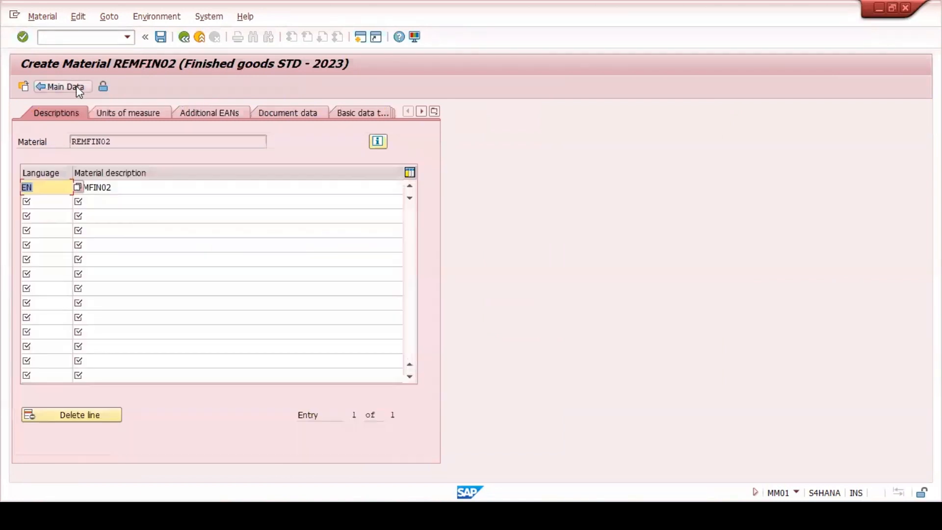
click(49, 205)
text(DE)
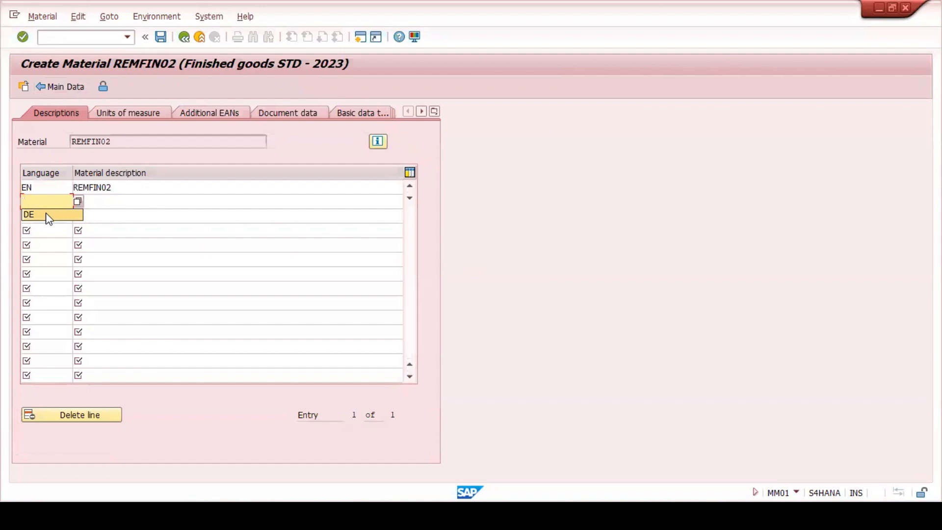
click(126, 187)
drag(126, 187, 72, 186)
key(ctrl+c)
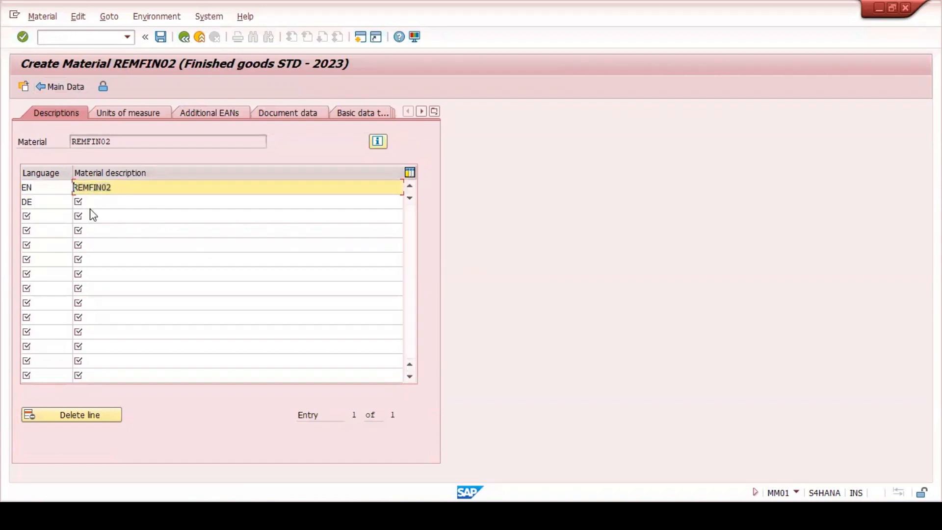
click(98, 207)
key(ctrl+v)
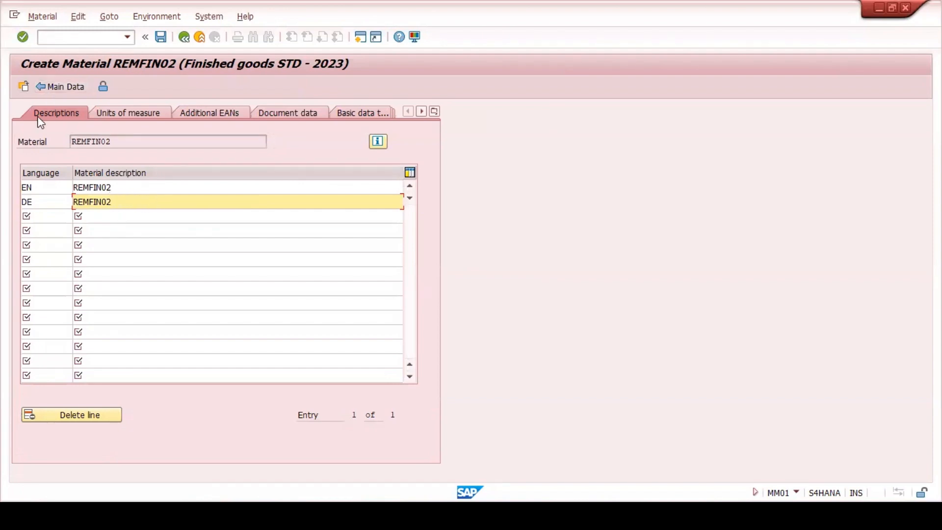
click(63, 88)
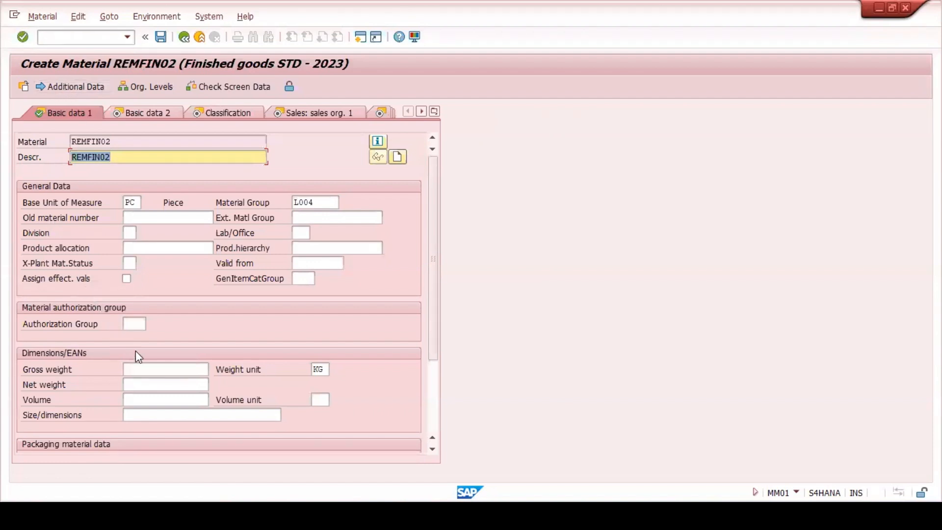
- Set the gross weight to 1.5 KG and the net weight to 1 KG, and accept the Basic data 1 view
click(150, 369)
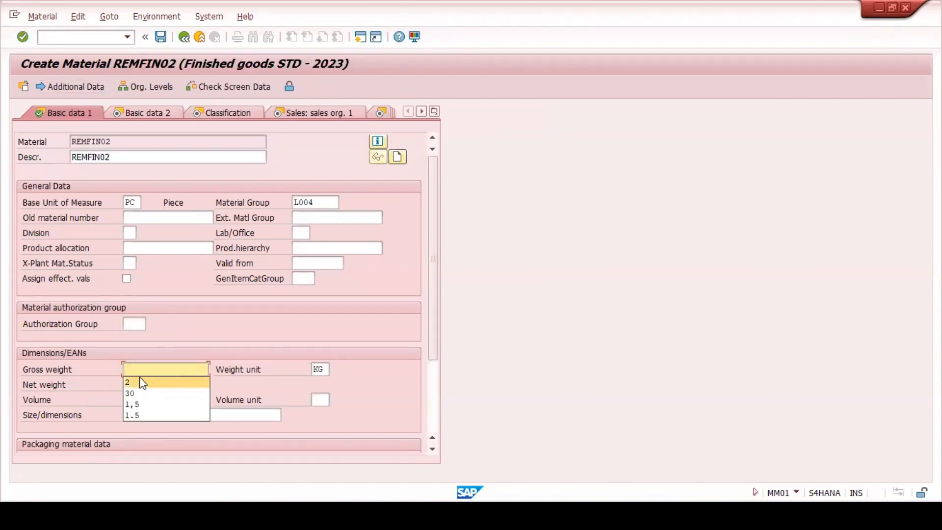
click(133, 406)
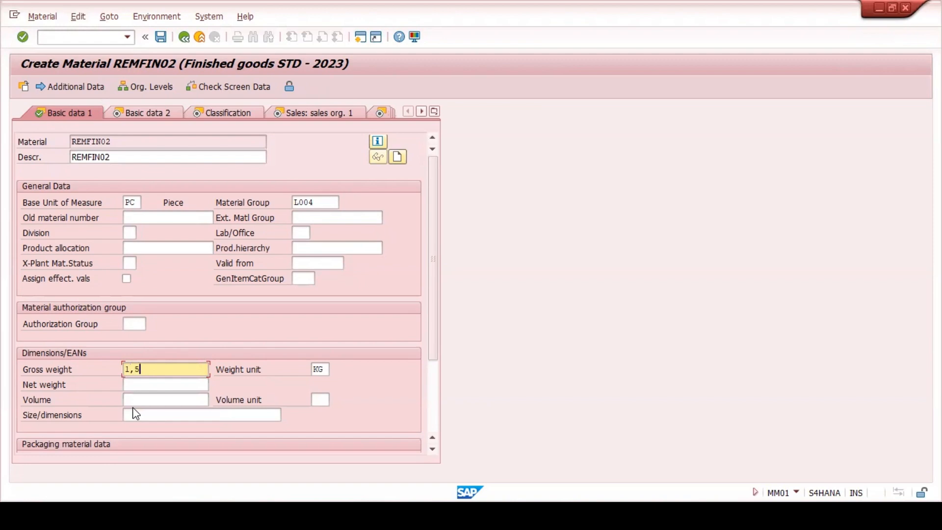
click(150, 386)
text(1)
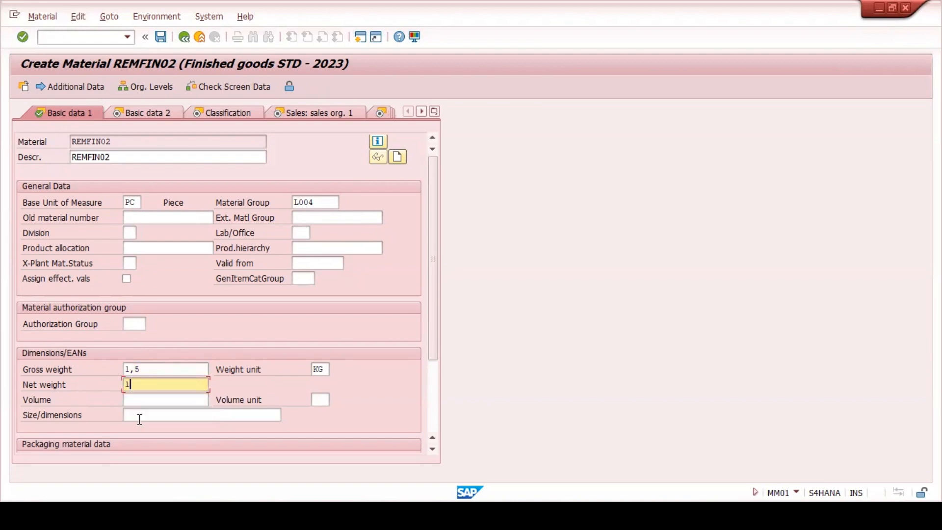
key(Return)
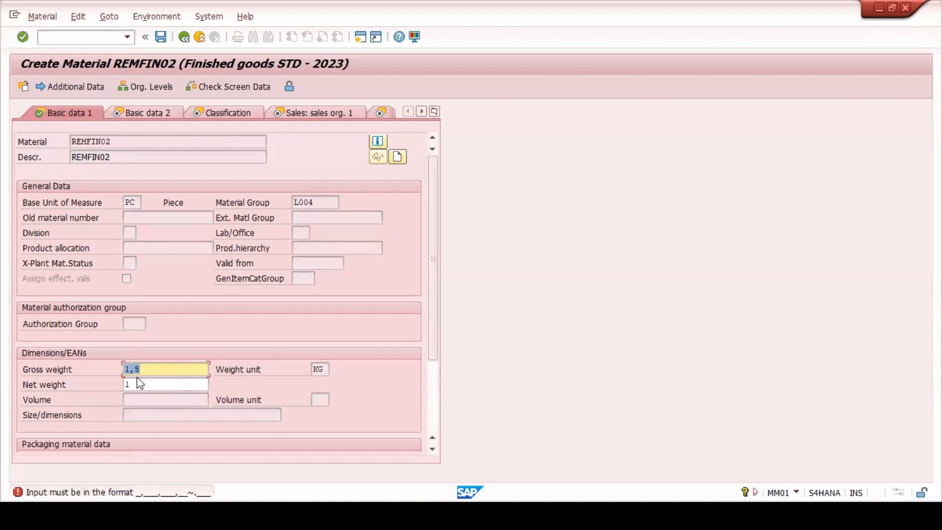
key(BackSpace)
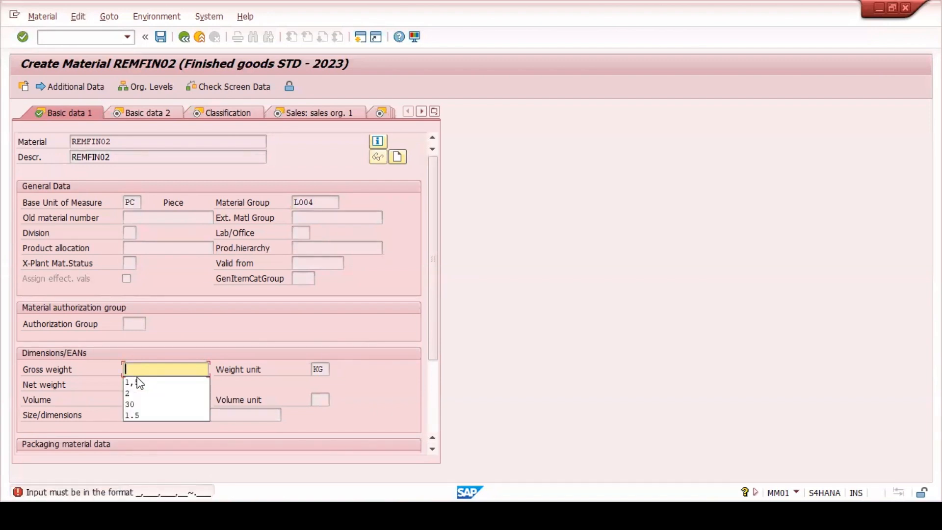
click(136, 417)
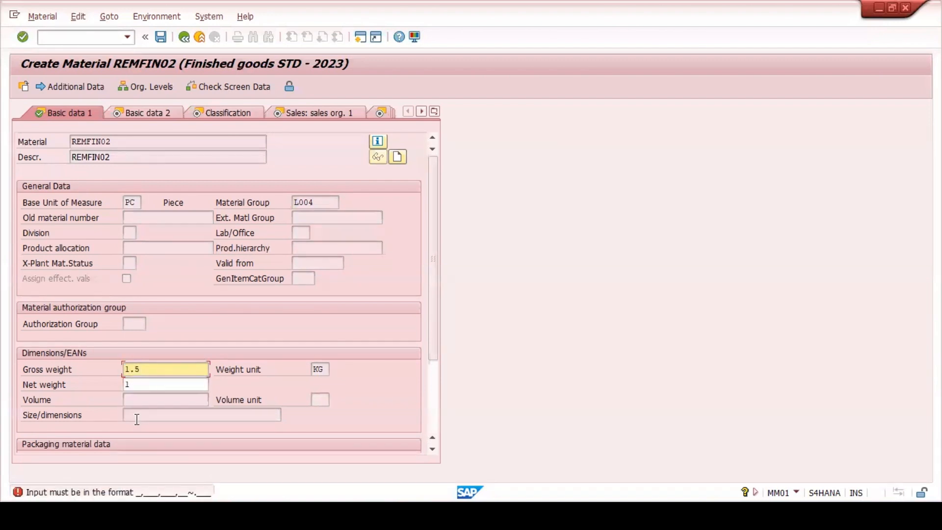
key(Return)
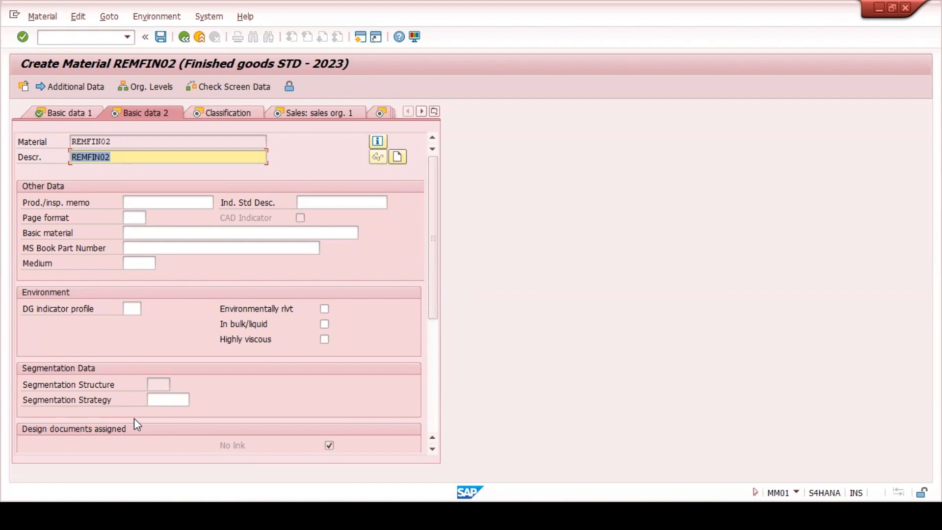
- Accept Basic data 2, choose class type 001 Material Class, and continue past the classification without assigning a class
key(Return)
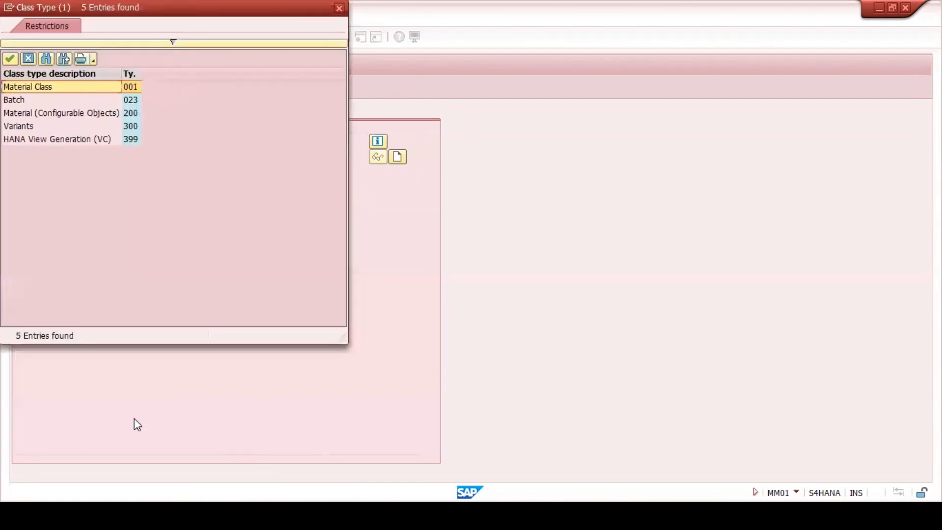
double_click(28, 88)
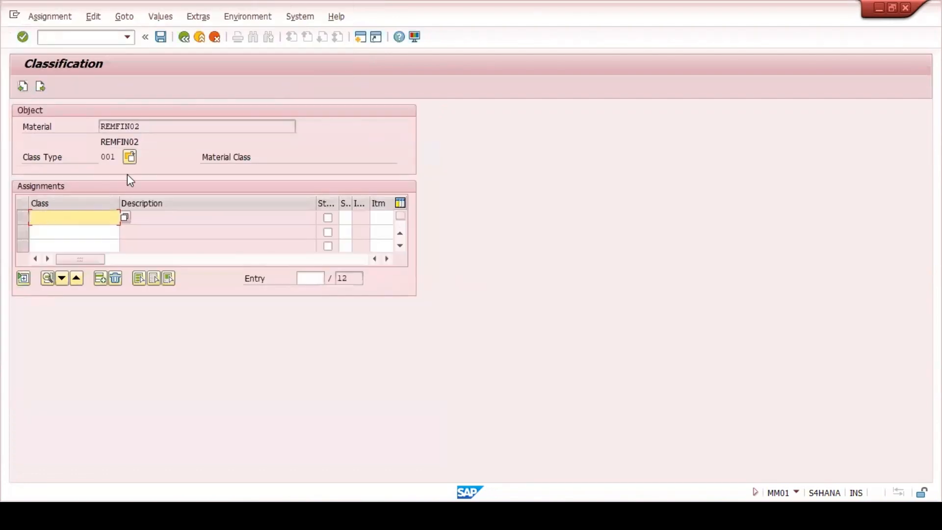
click(40, 87)
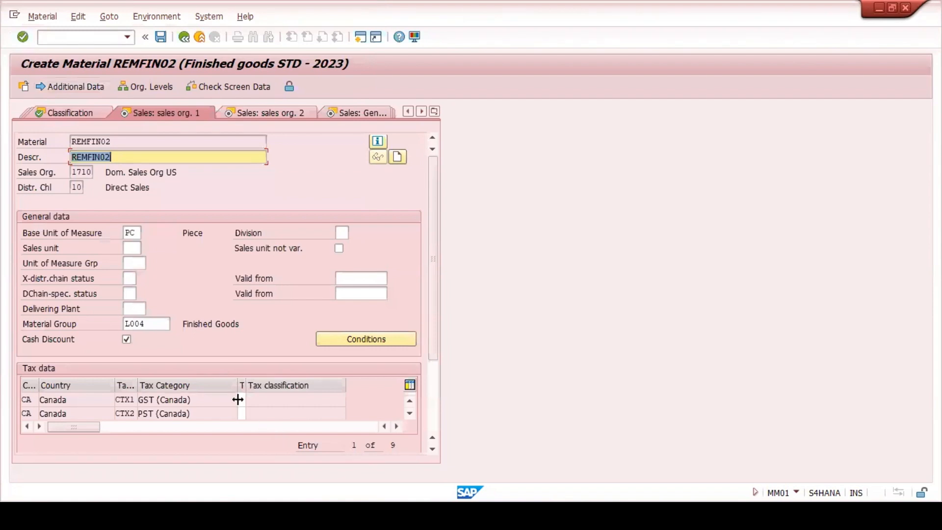
- Enter tax classification 0 for all Canada, Germany, India and USA tax categories and return to the sales org. 1 data
click(243, 399)
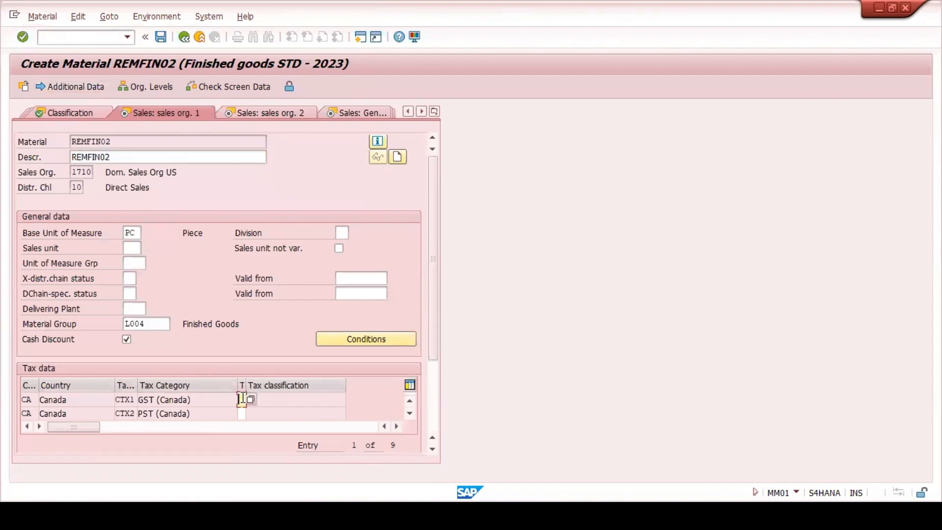
text(0)
key(Return)
text(0)
key(Return)
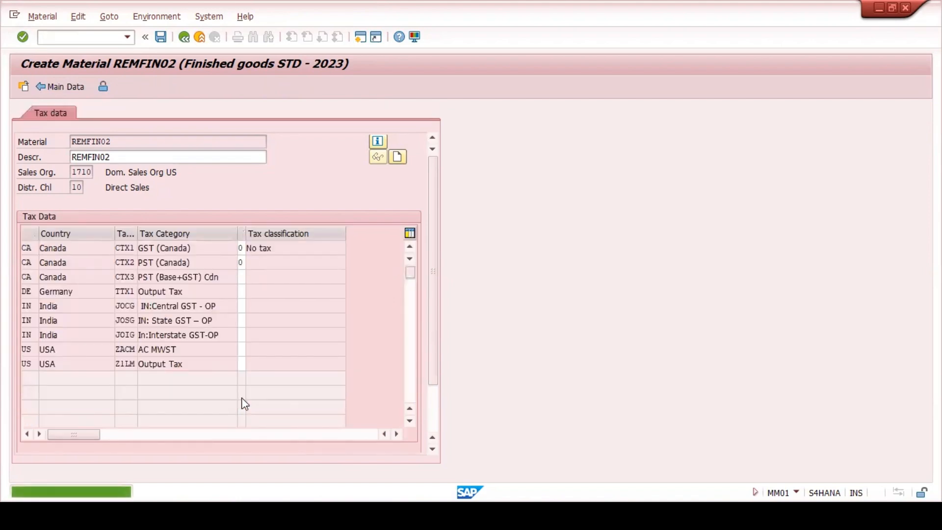
text(0)
key(Return)
text(0)
key(Return)
text(0)
key(Return)
text(0)
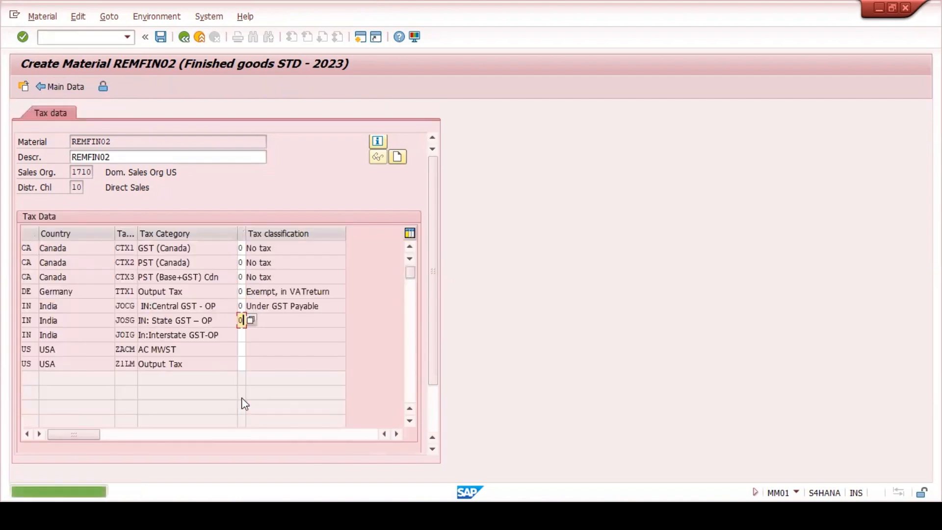
key(Return)
text(0)
key(Return)
text(0)
key(Return)
text(0)
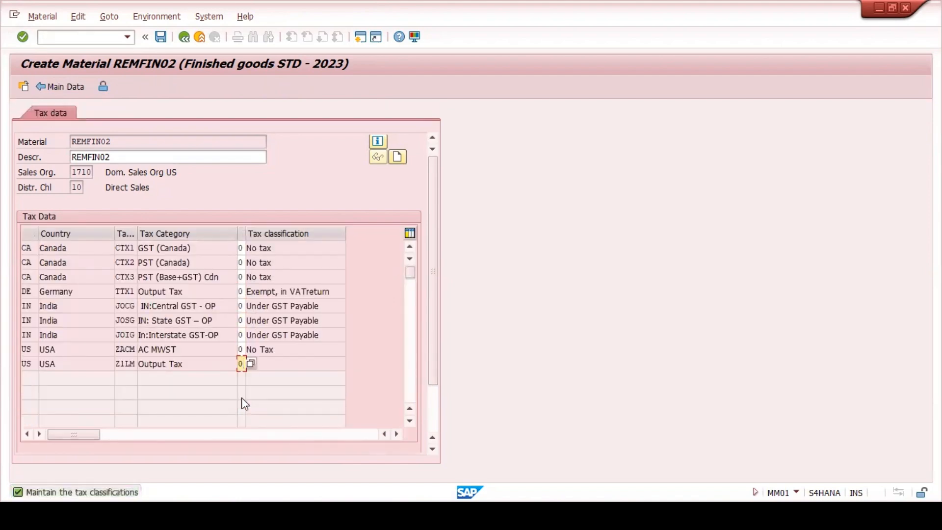
key(Return)
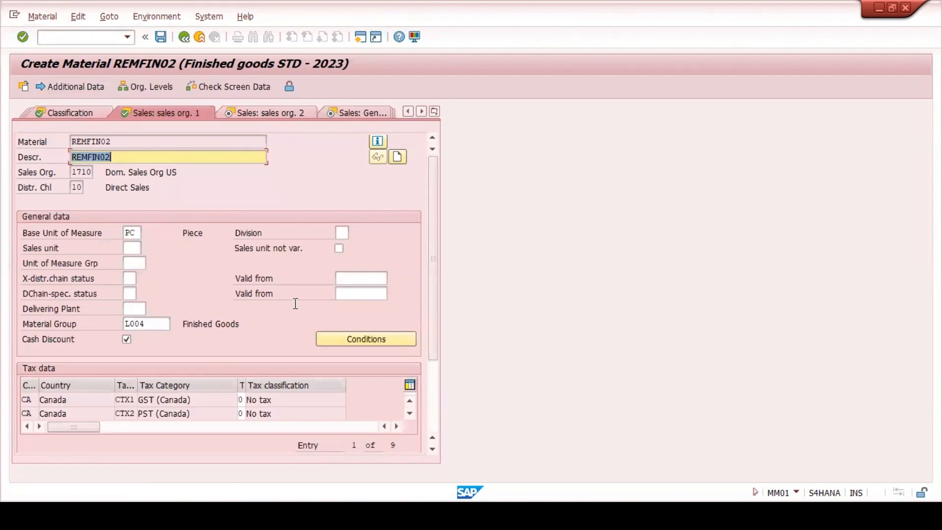
- Set the division to 00 in the sales org. 1 data and the item category group to NORM in sales org. 2
click(342, 233)
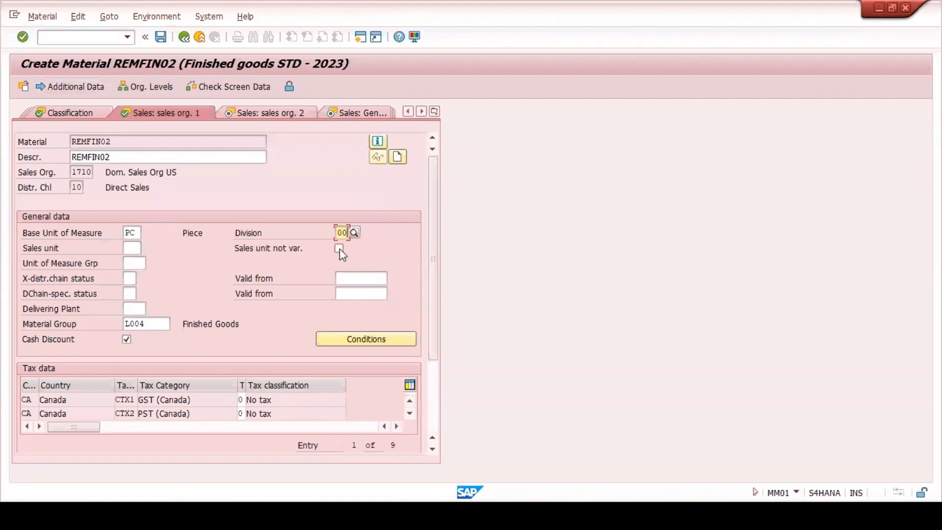
key(Return)
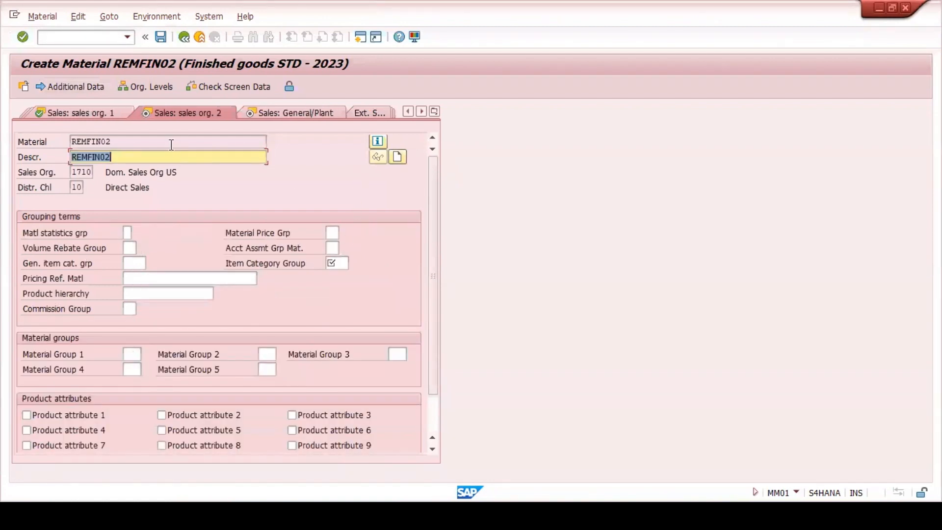
click(340, 264)
click(340, 277)
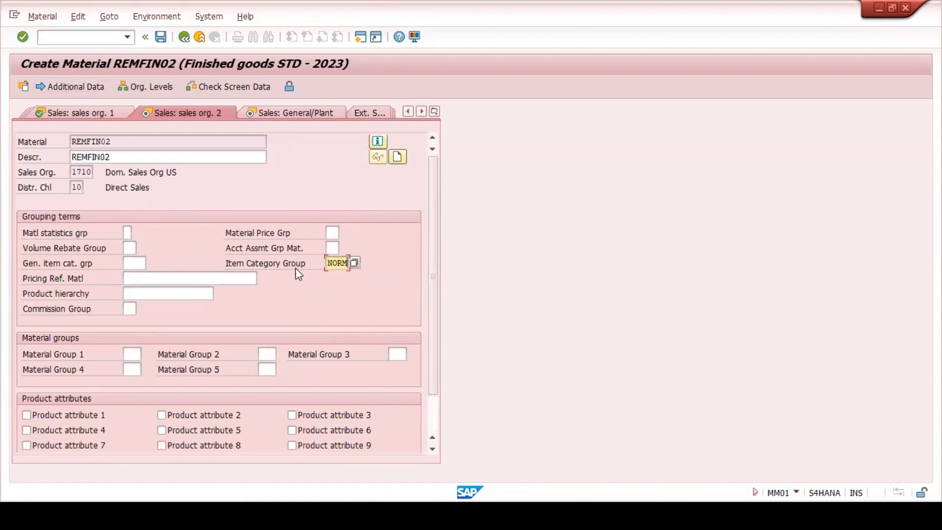
key(Return)
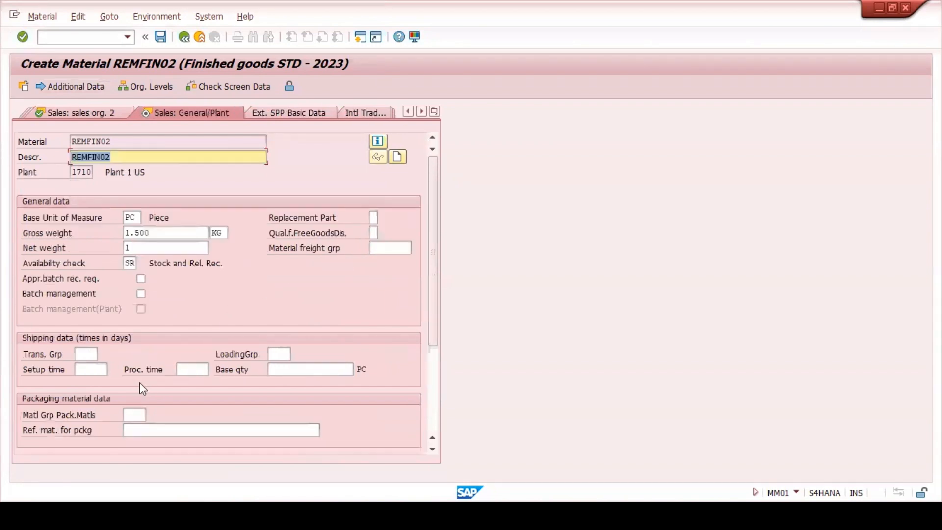
- Set the transportation group to 0001 On pallets and the loading group to 0001 Crane, and accept the Sales: General/Plant view
click(96, 354)
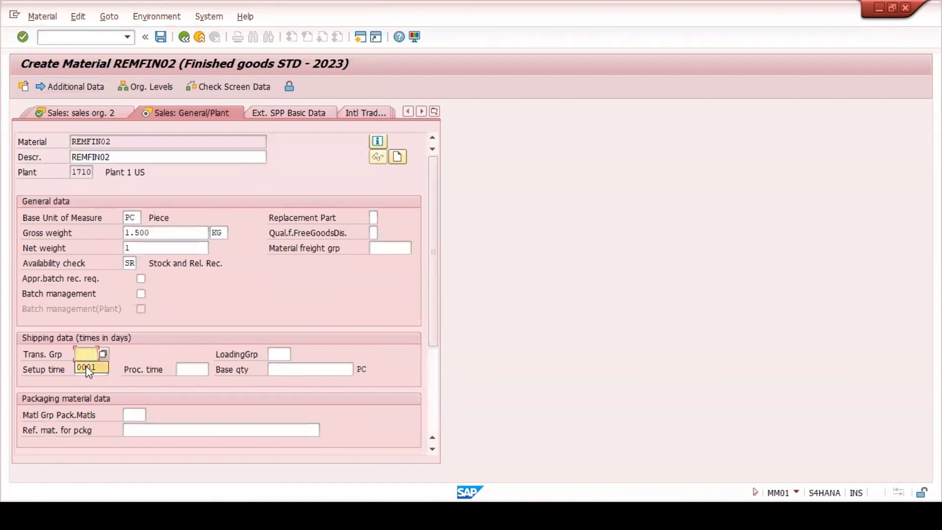
click(85, 369)
click(275, 352)
click(279, 367)
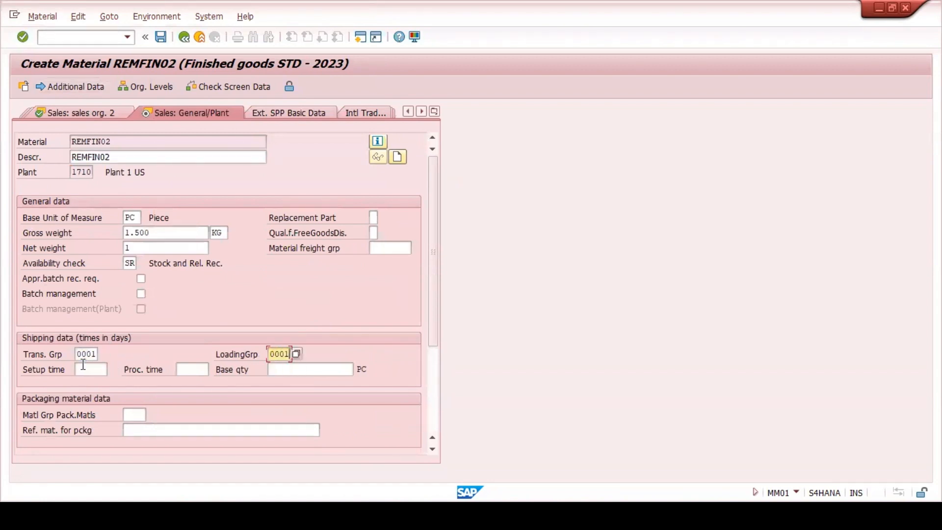
click(84, 354)
click(104, 353)
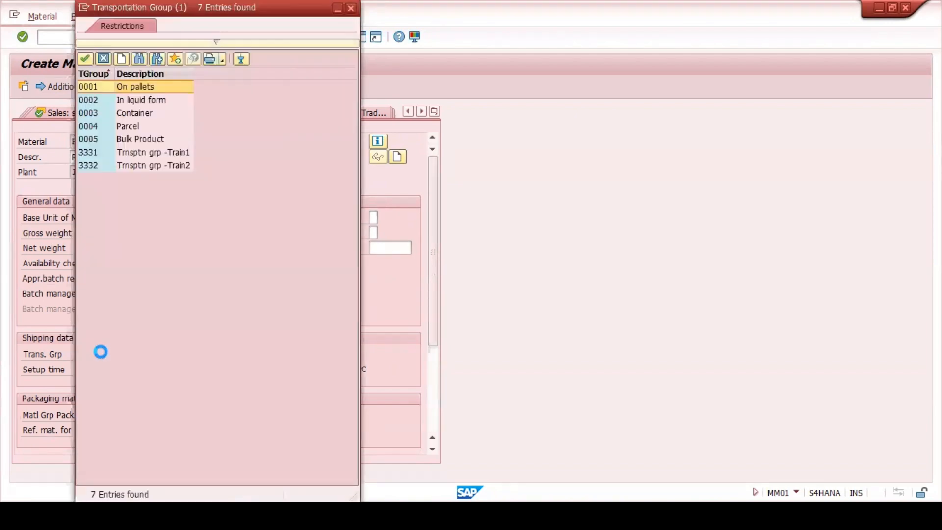
click(136, 87)
click(276, 354)
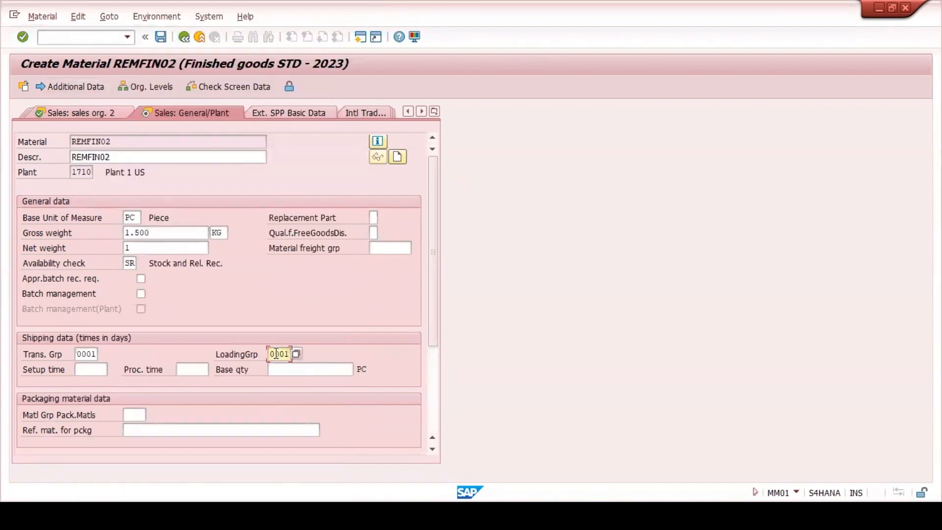
click(296, 353)
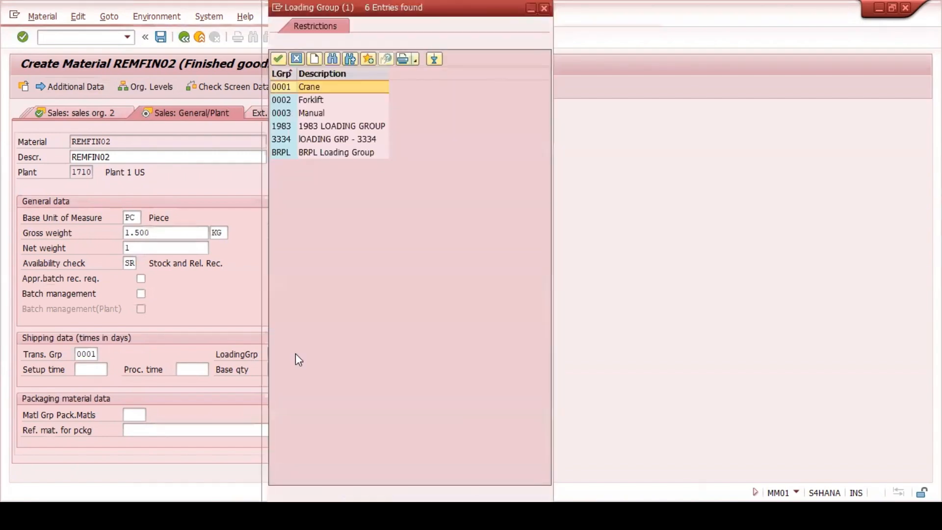
double_click(279, 91)
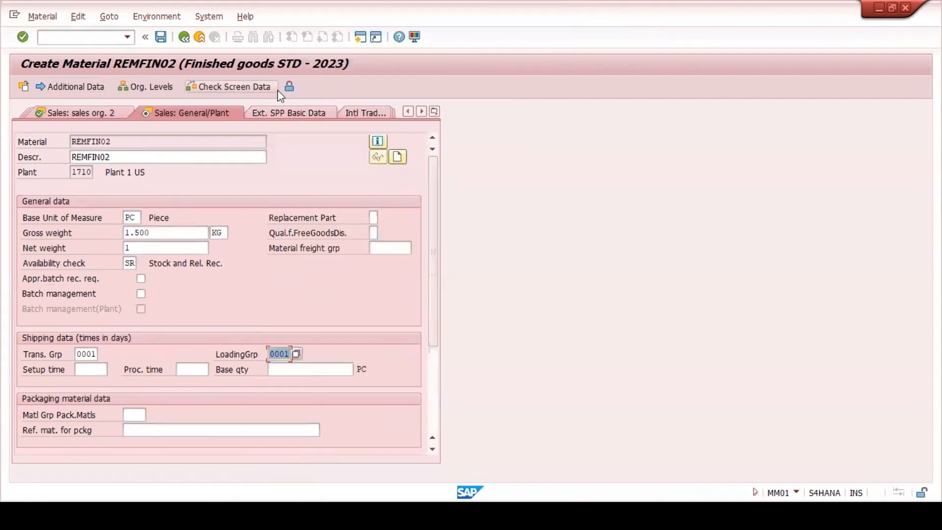
key(Return)
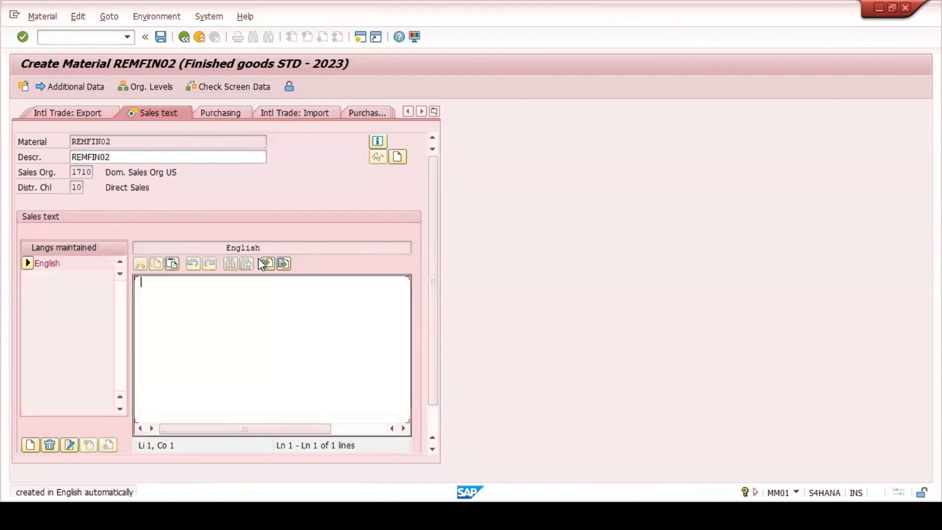
- Copy the material number REMFIN02 into the English sales text
drag(128, 141, 66, 146)
key(ctrl+c)
click(158, 286)
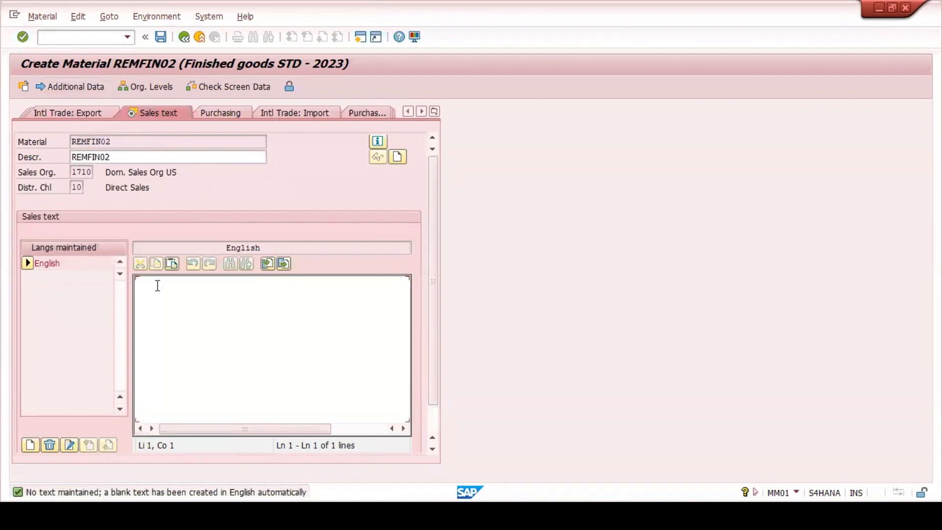
key(ctrl+v)
- Create a German sales text copied from the English one, and continue through the purchasing views to MRP 1
click(30, 444)
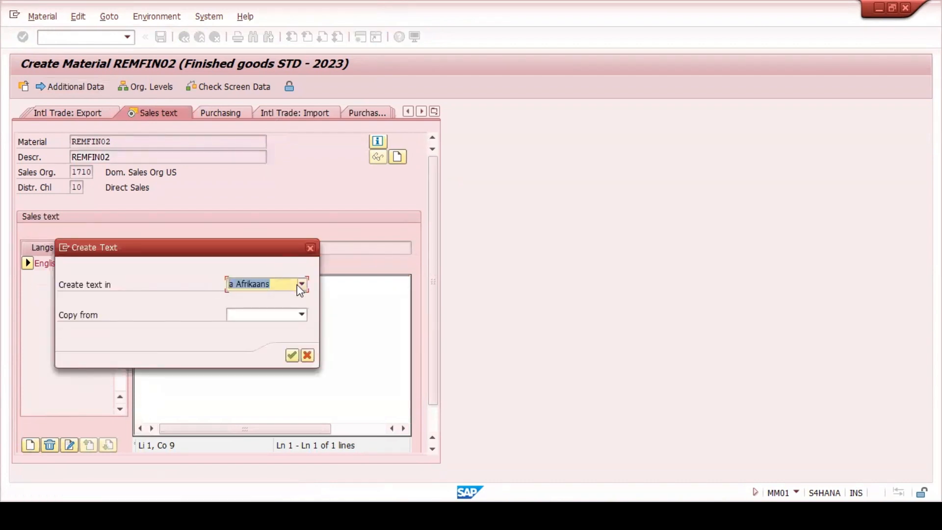
click(301, 285)
key(d)
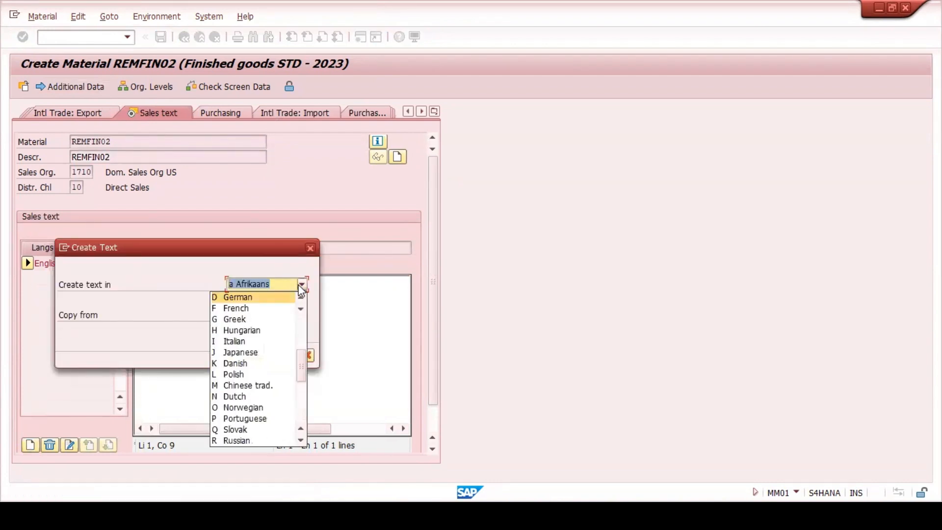
click(247, 297)
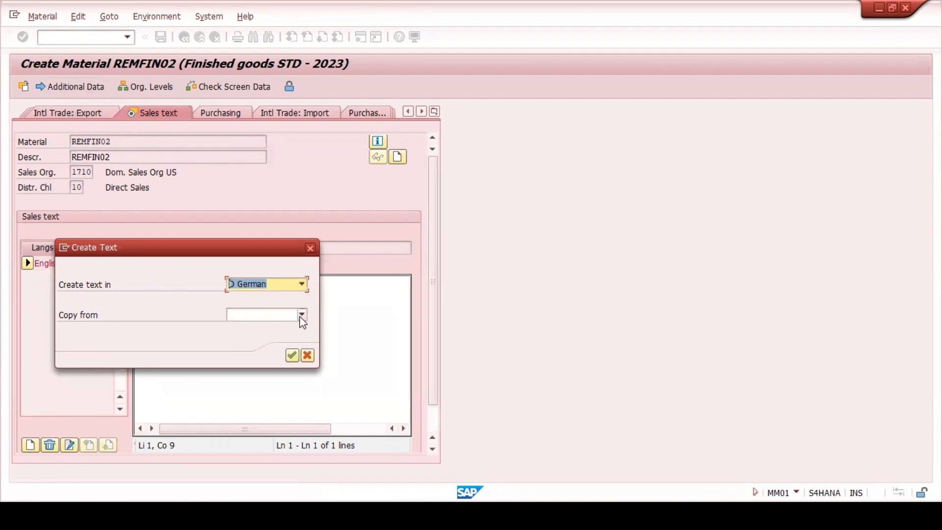
click(302, 314)
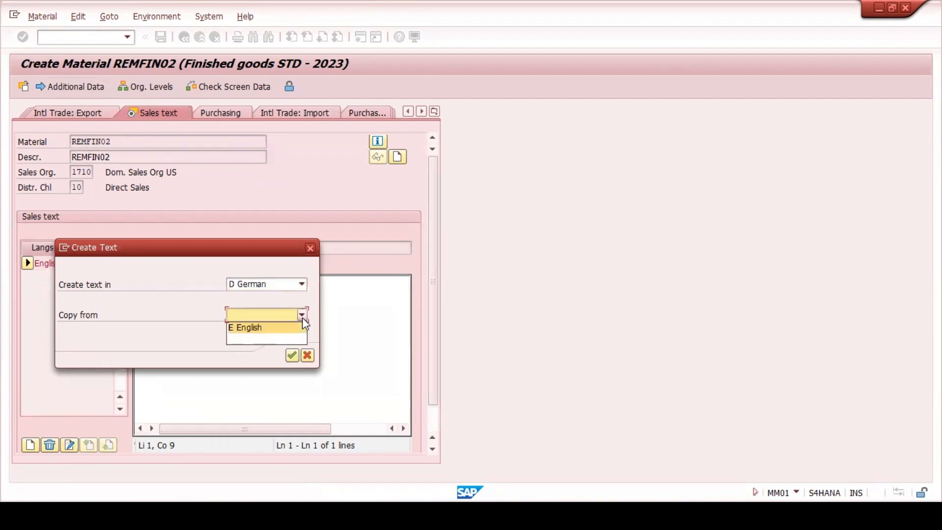
click(272, 329)
click(292, 356)
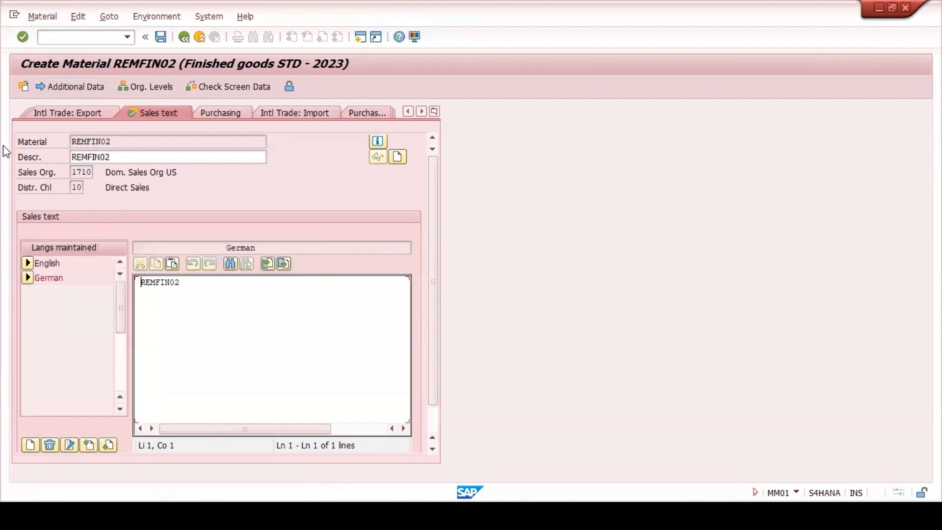
click(187, 289)
click(23, 37)
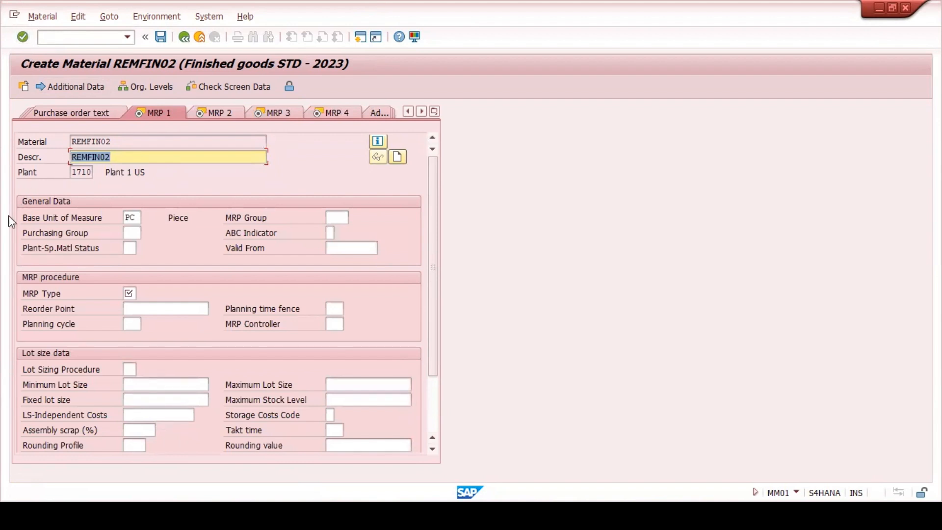
- Set MRP type PD, MRP controller 001 and lot sizing procedure EX, and accept the MRP 1 view
click(129, 293)
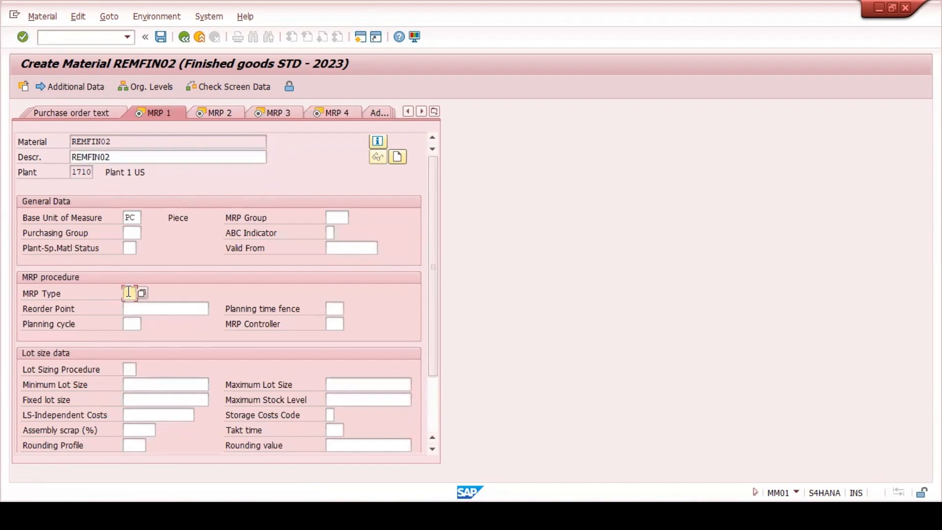
click(129, 293)
click(130, 307)
click(325, 325)
click(327, 327)
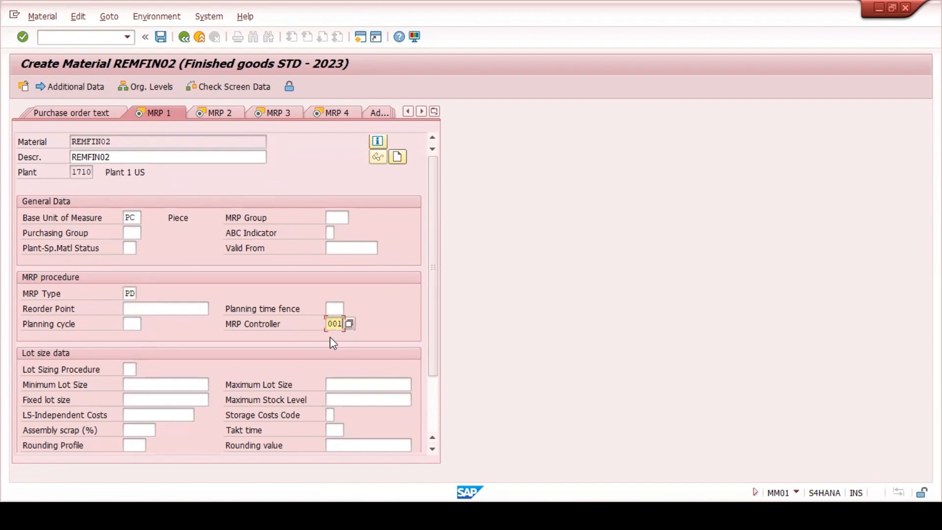
click(129, 369)
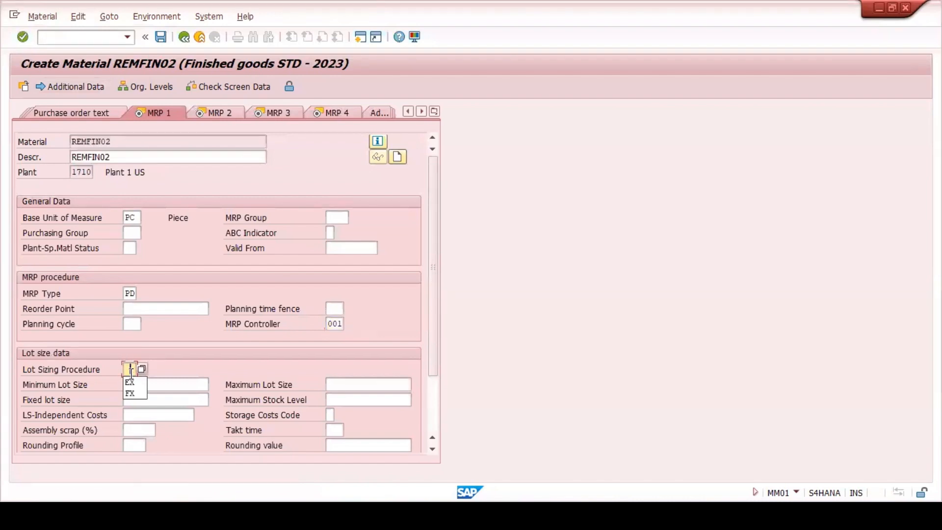
click(130, 382)
scroll(135, 382, down, 3)
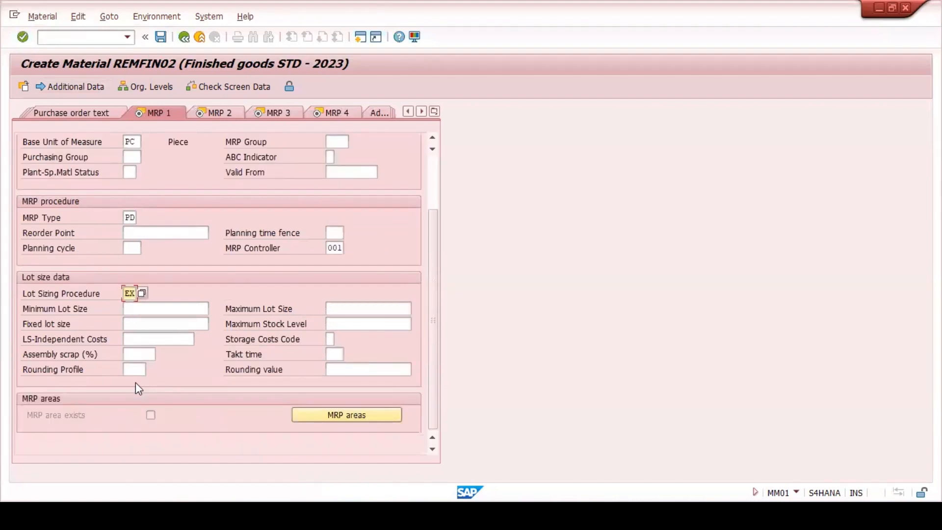
key(Return)
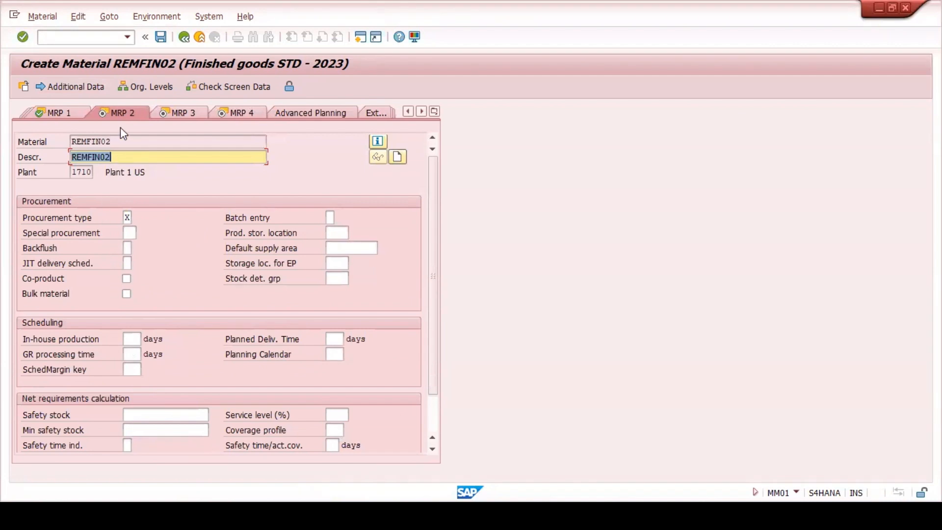
- Set the procurement type to E and the in-house production time to 1 day in MRP 2
click(132, 216)
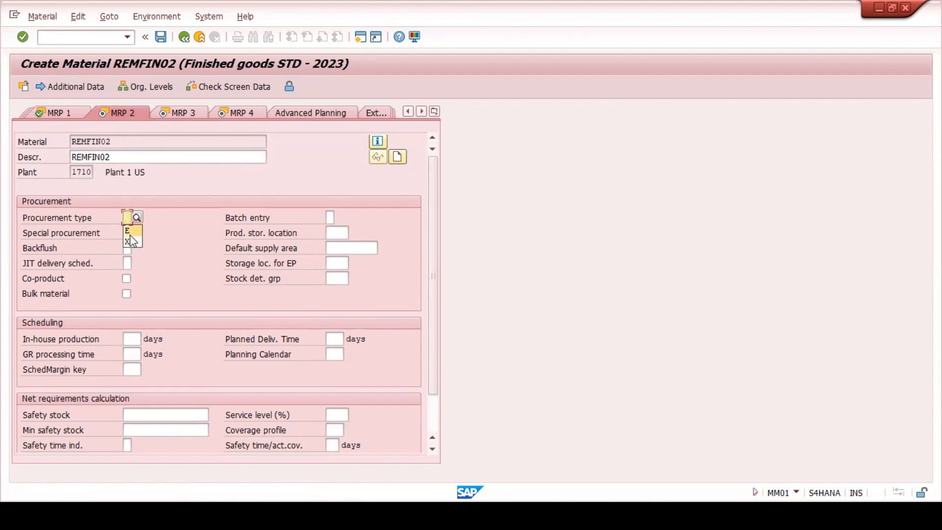
click(130, 231)
click(140, 337)
text(1)
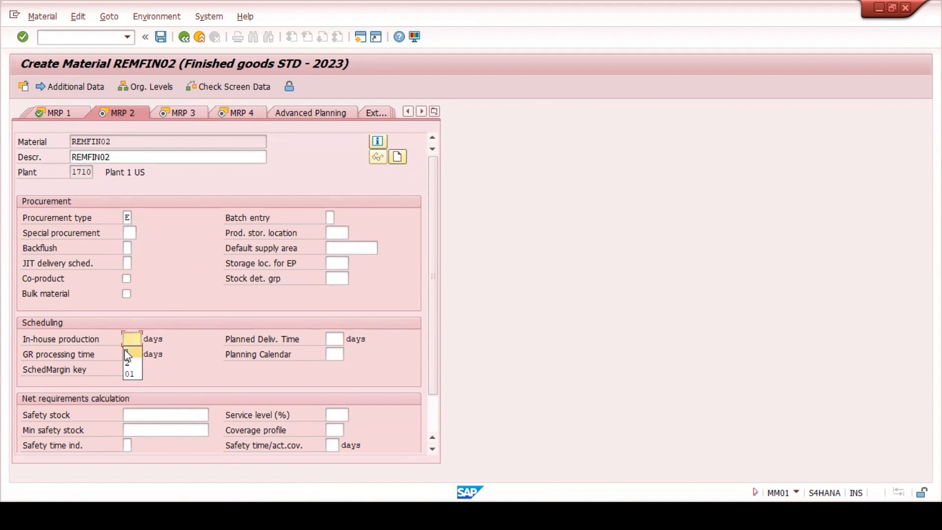
click(128, 352)
- Set the GR processing time to 1 day and the scheduling margin key to 000, and accept the MRP 2 view
click(336, 338)
click(134, 353)
text(1)
click(132, 368)
click(145, 369)
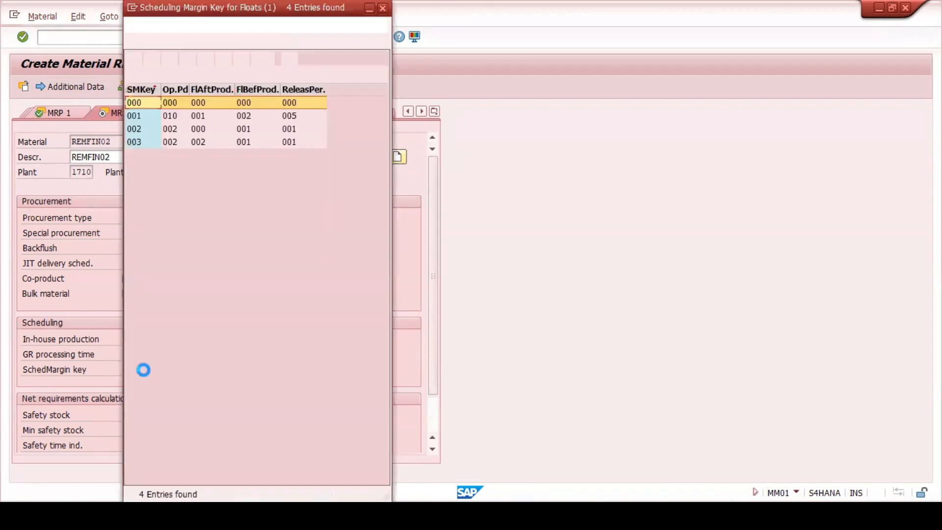
click(148, 104)
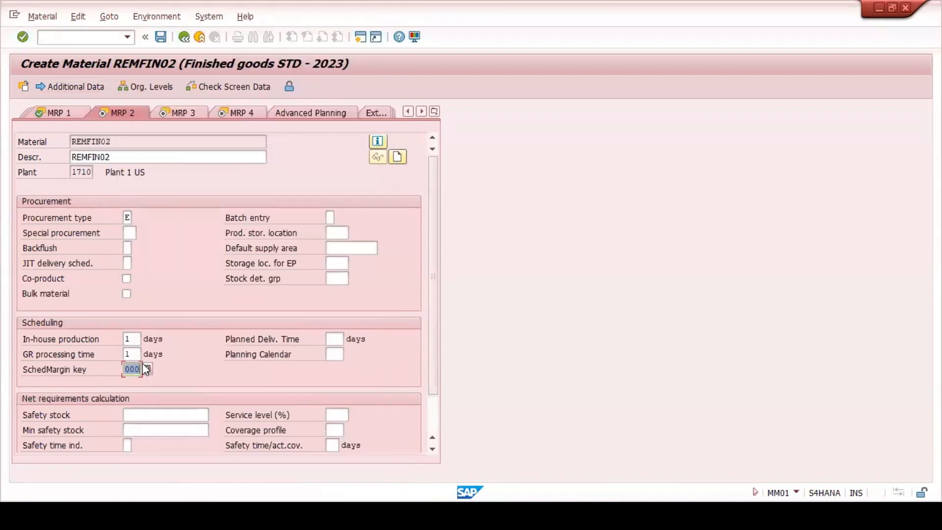
key(Return)
- Assign strategy group 10 to the material and accept the MRP 3 view
click(127, 262)
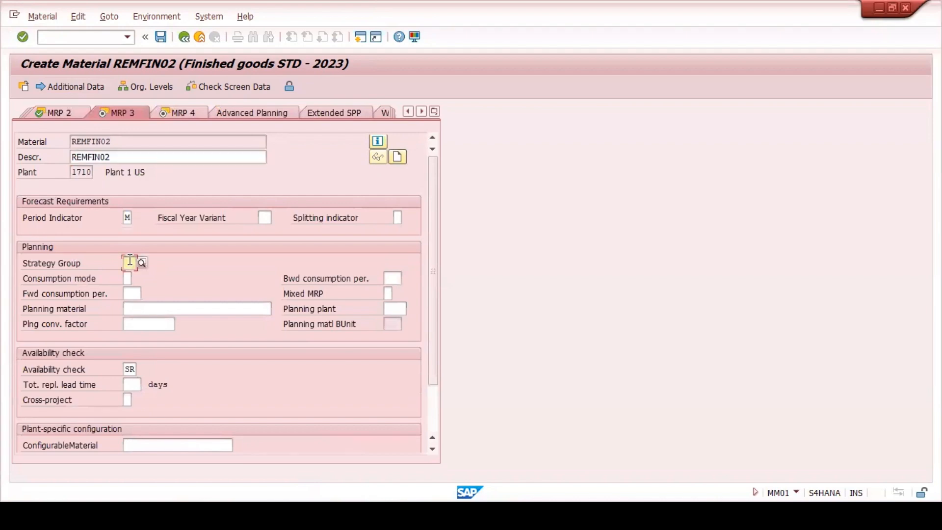
click(143, 264)
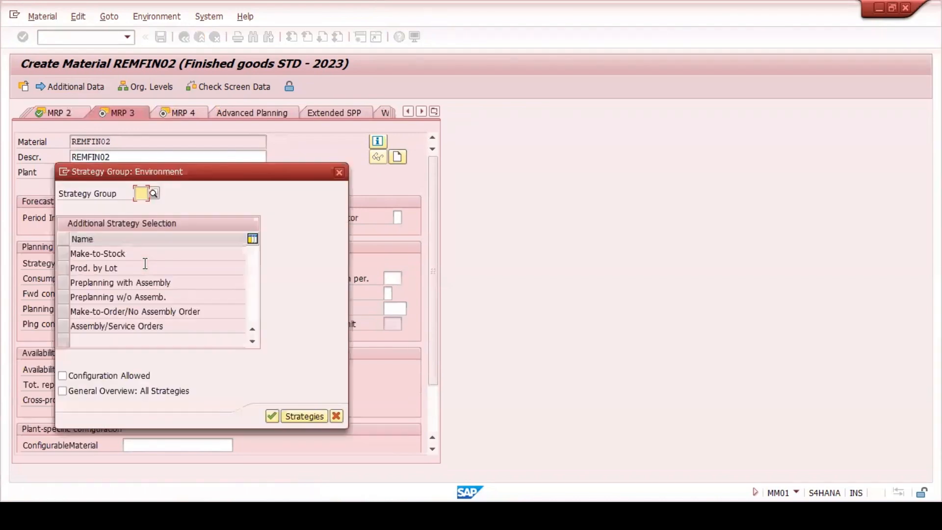
click(153, 193)
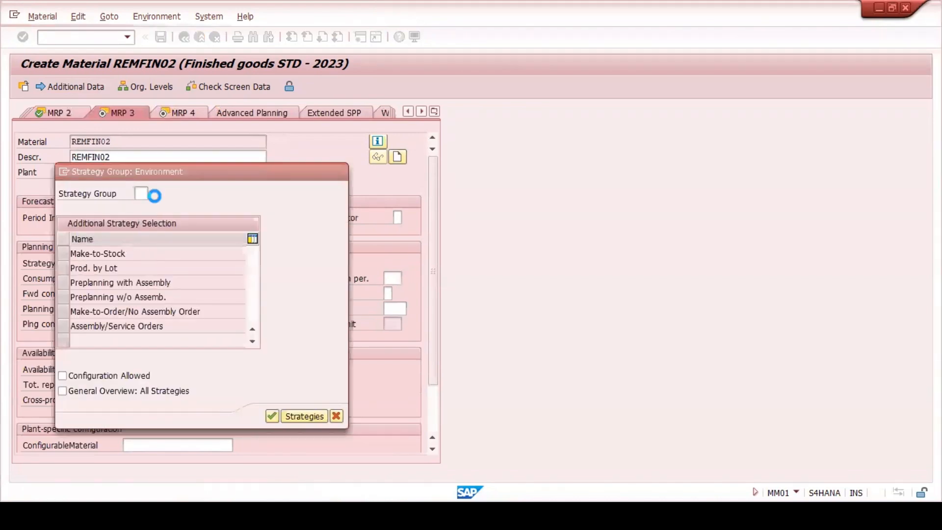
double_click(201, 102)
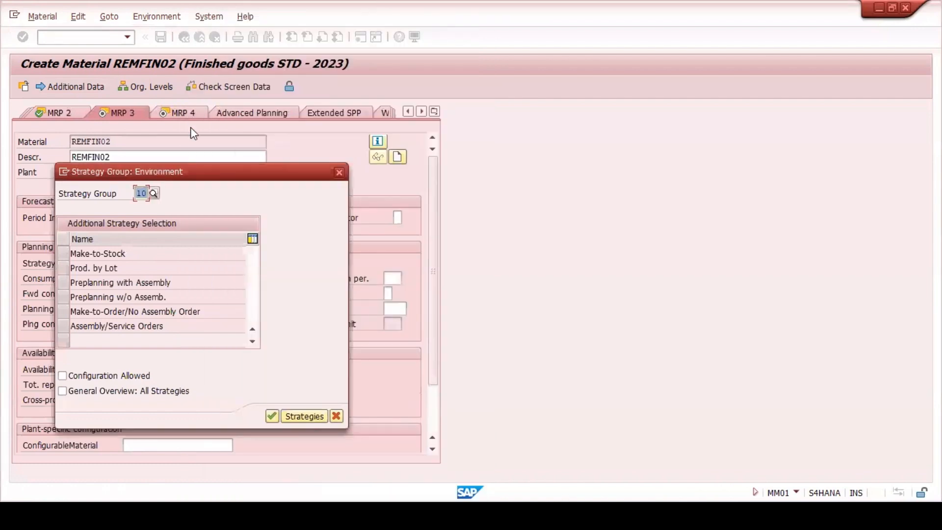
click(272, 415)
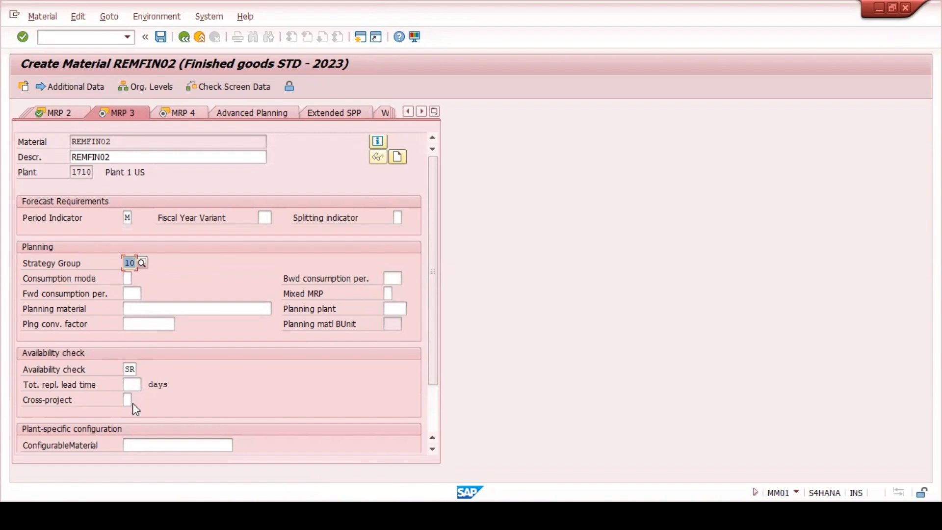
key(Return)
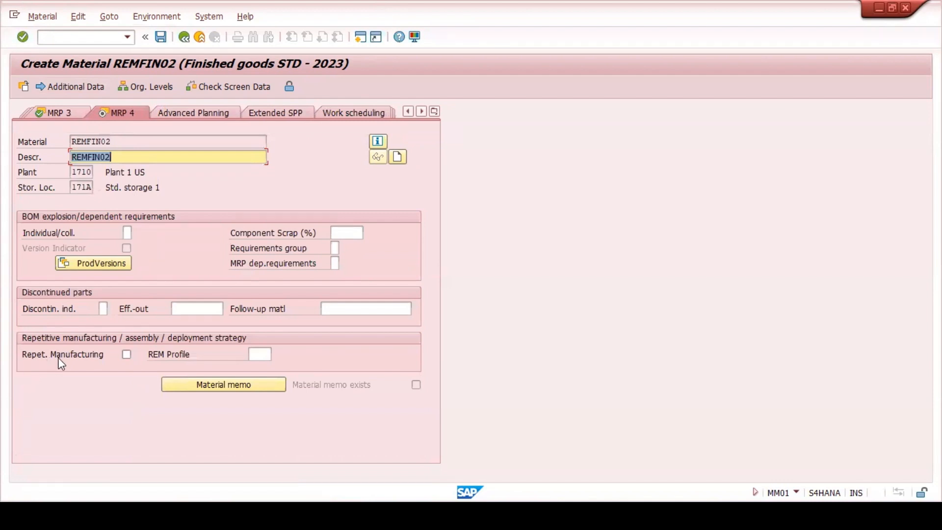
- Activate repetitive manufacturing with REM profile 0002 in MRP 4, and continue to the Plant data / stor. 1 view
click(126, 354)
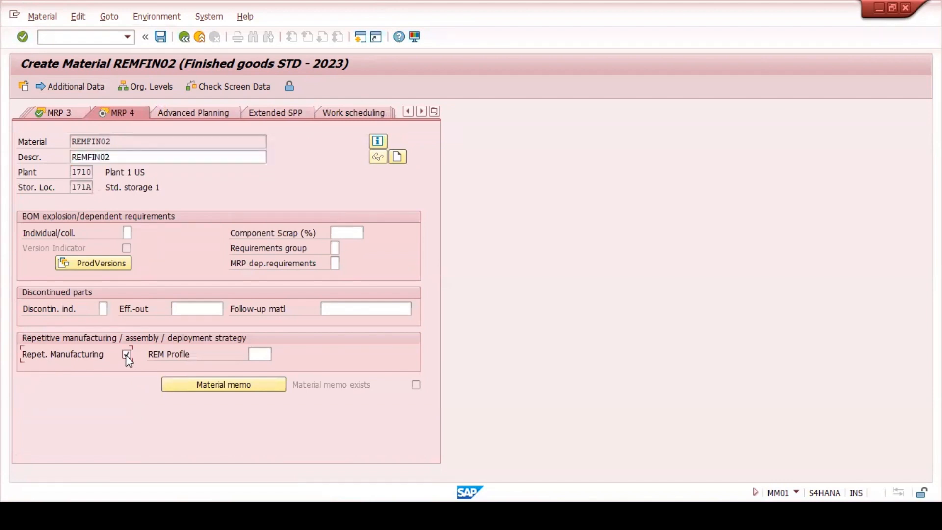
click(258, 352)
click(278, 354)
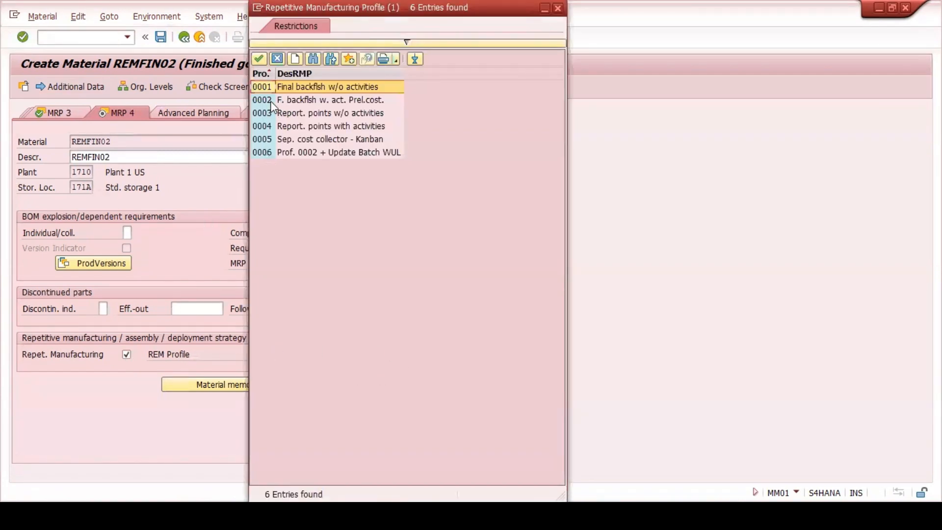
double_click(258, 101)
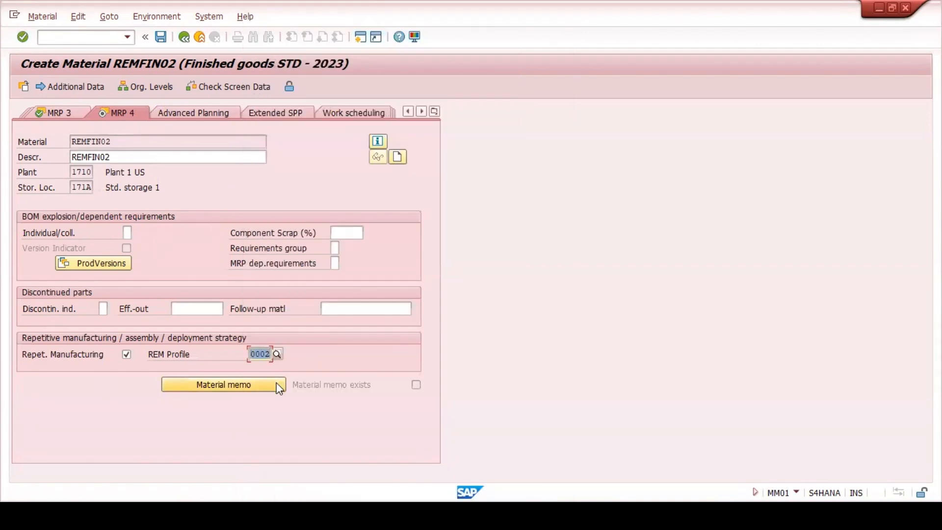
key(Return)
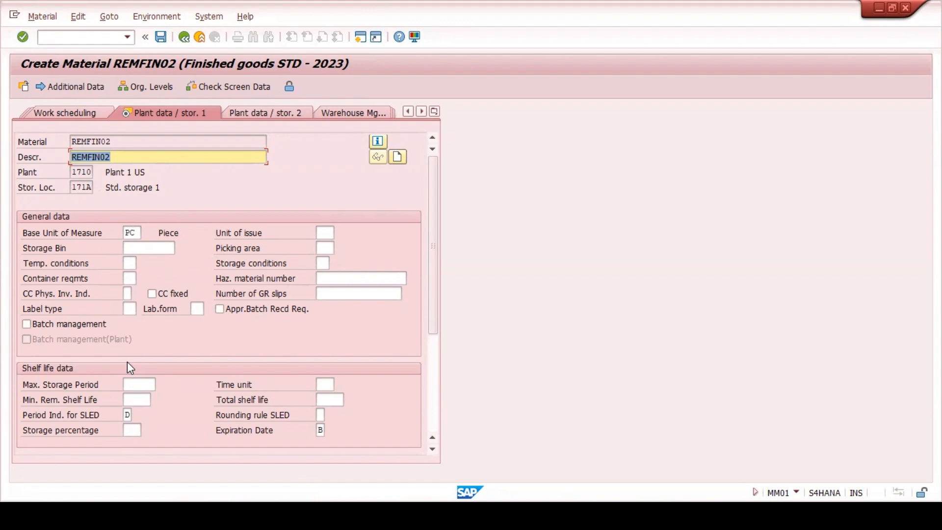
- Accept the plant data view and assign valuation class 7920 in the Accounting 1 view
key(Return)
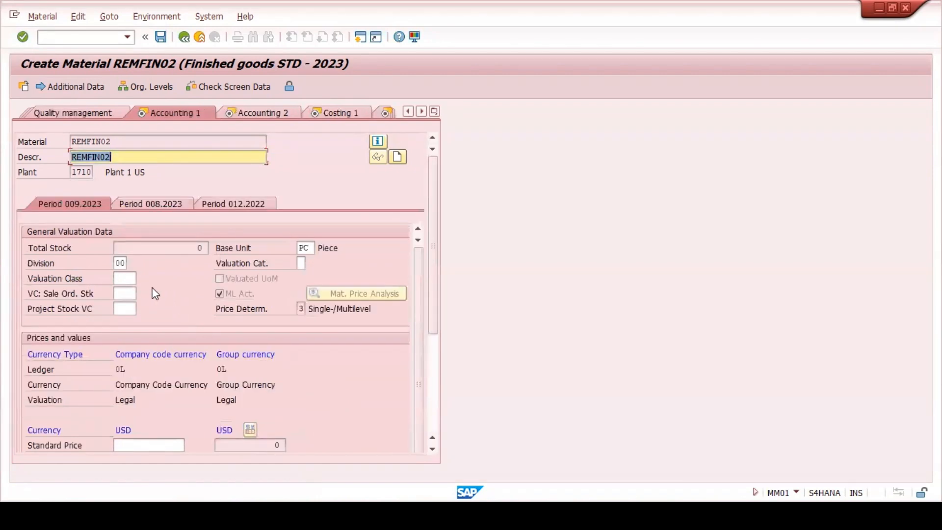
click(125, 278)
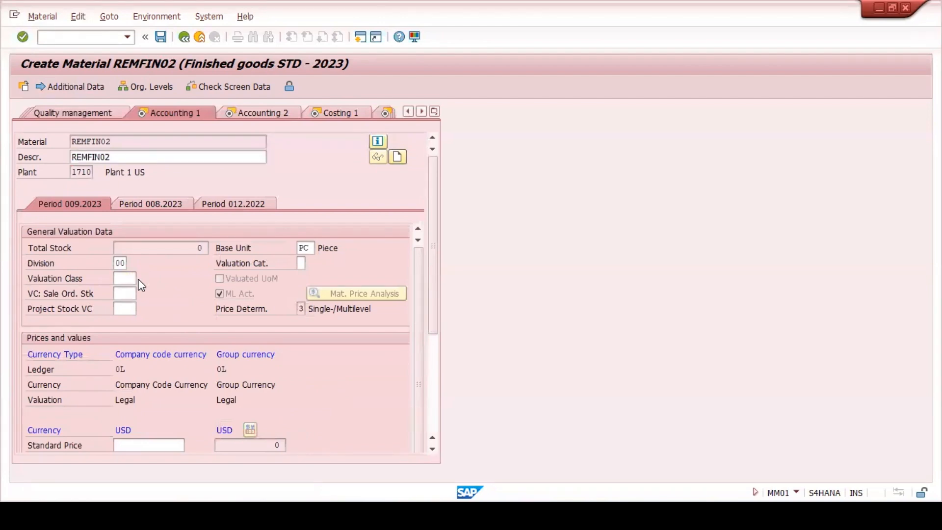
click(141, 277)
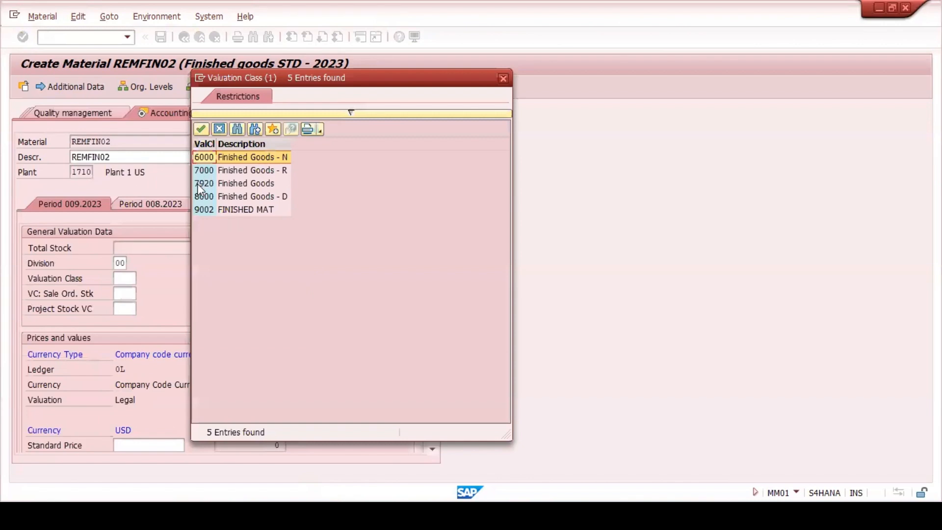
click(203, 183)
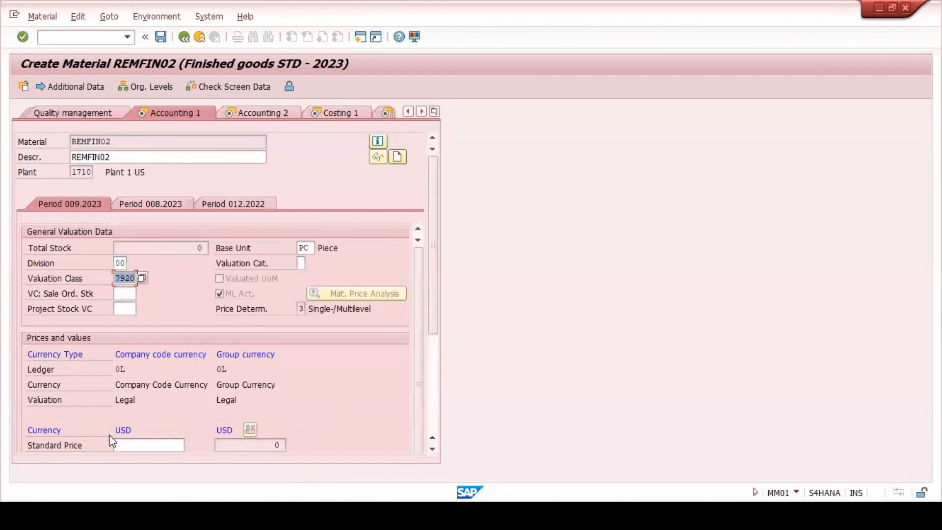
- Set the standard price to 100 USD, then accept the Accounting 1 and Accounting 2 views
scroll(179, 401, down, 2)
click(143, 352)
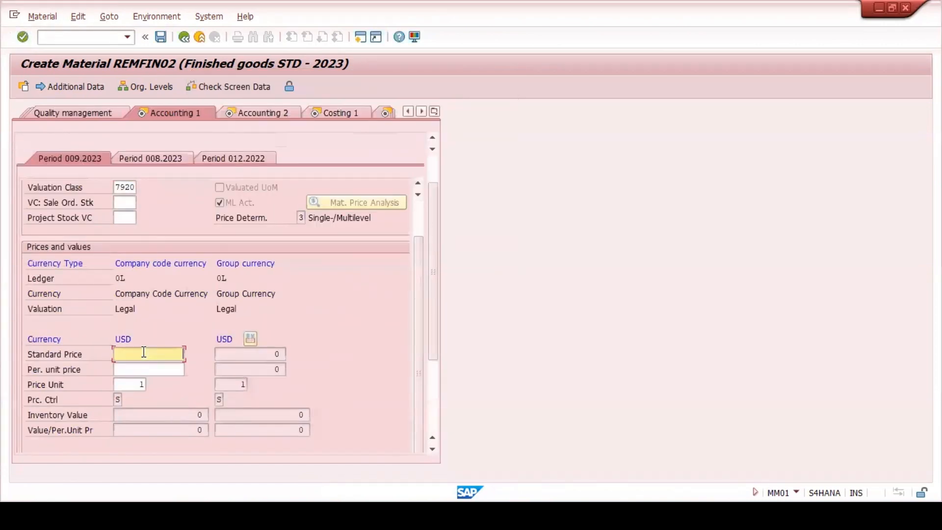
text(100)
key(Return)
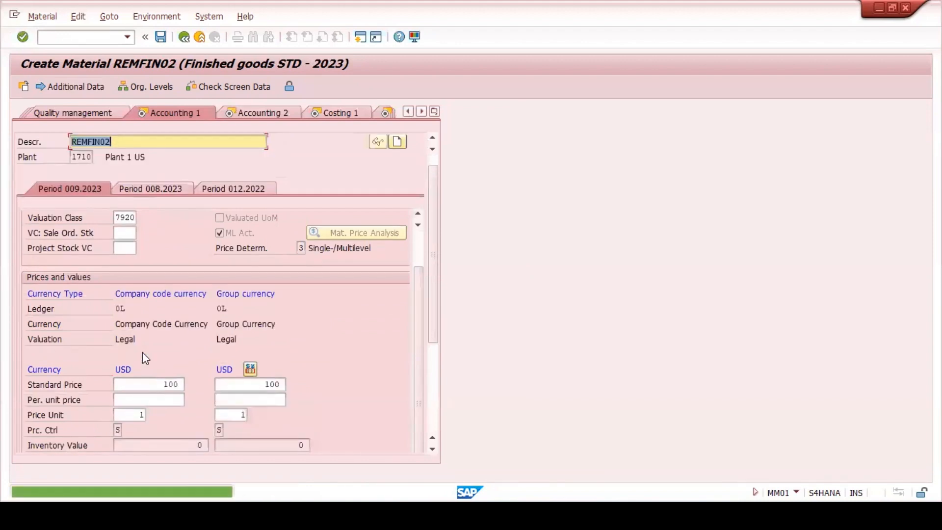
key(Return)
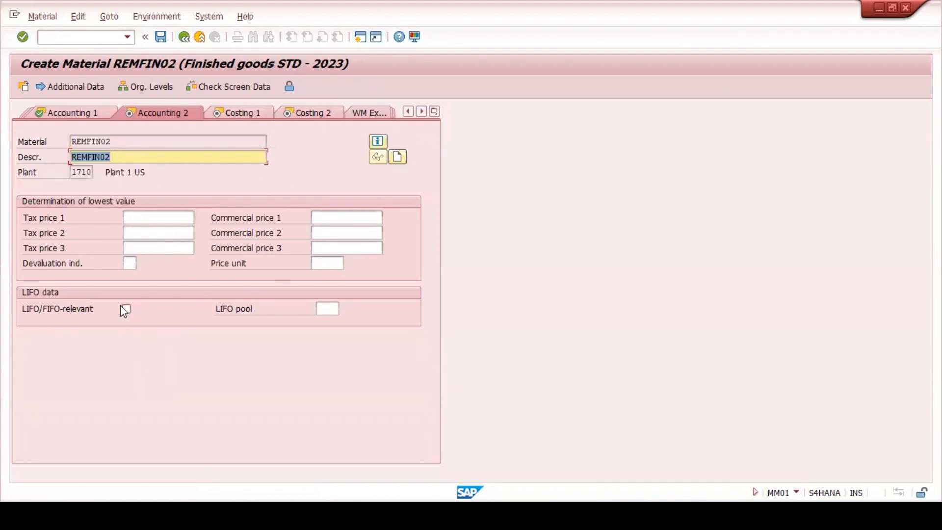
key(Return)
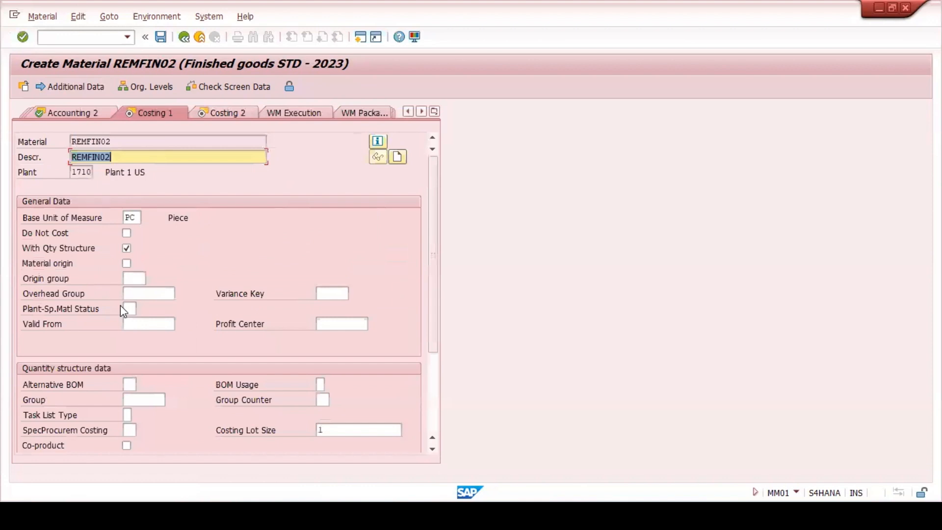
- Look through the profit centers of company code 1710 and assign profit center YB110 in the Costing 1 view
click(334, 323)
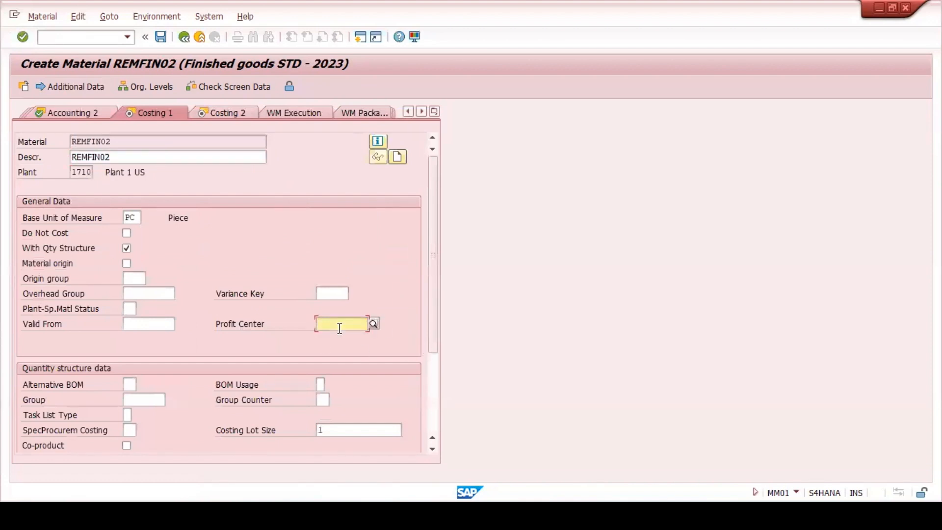
click(329, 347)
click(374, 325)
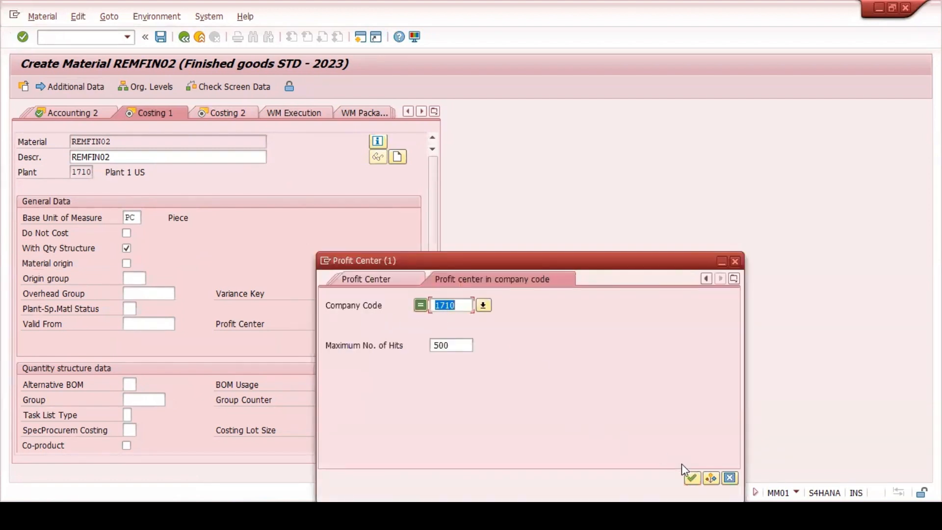
click(691, 480)
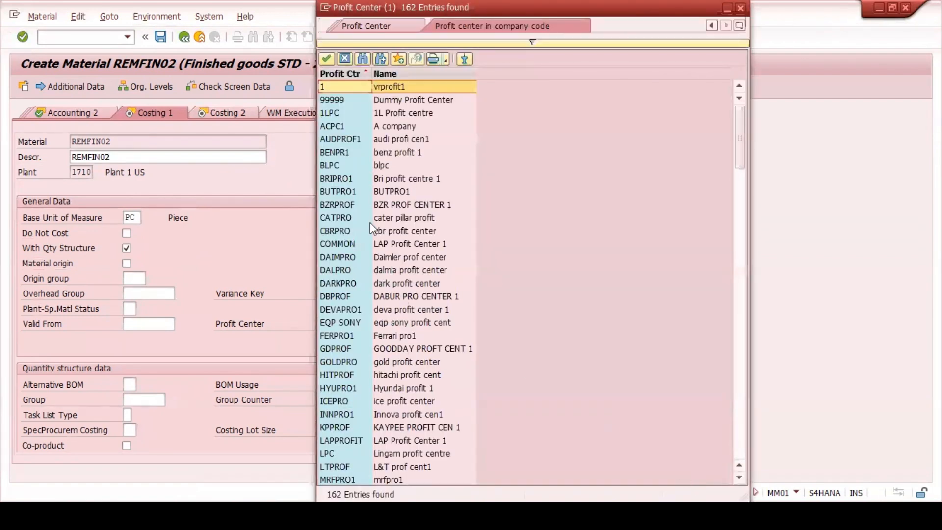
scroll(371, 238, down, 5)
scroll(372, 240, down, 20)
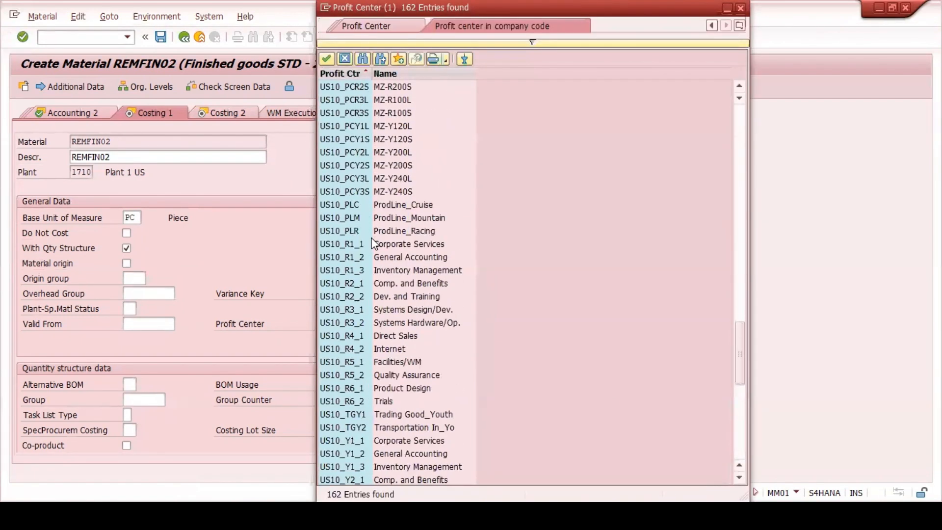
scroll(372, 244, down, 4)
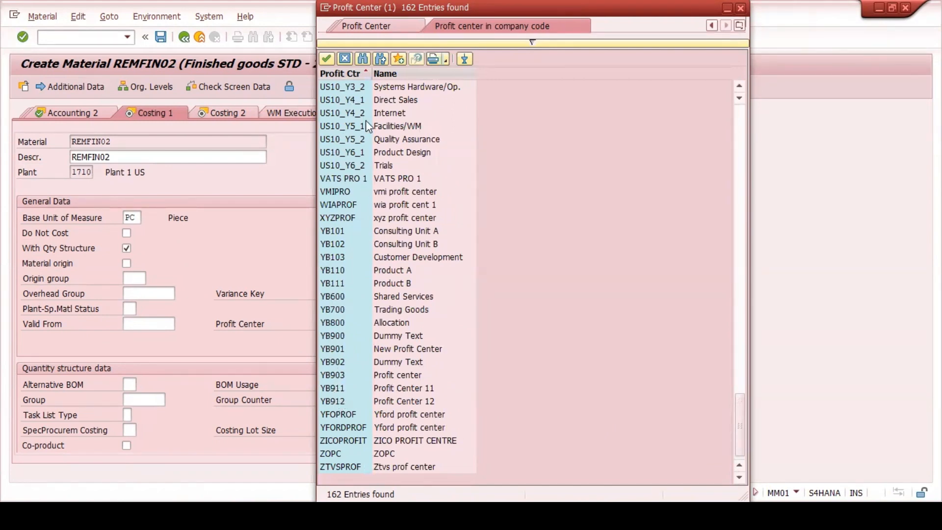
click(328, 234)
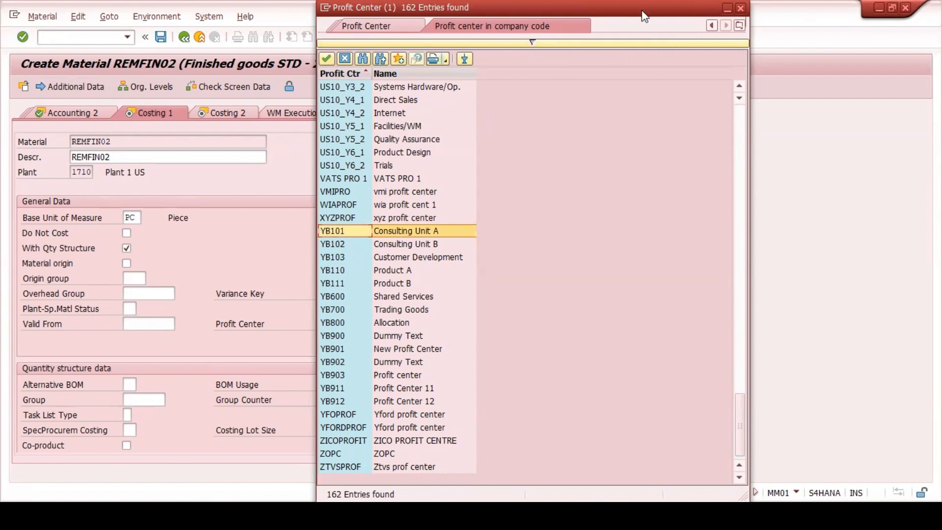
drag(645, 17, 743, 69)
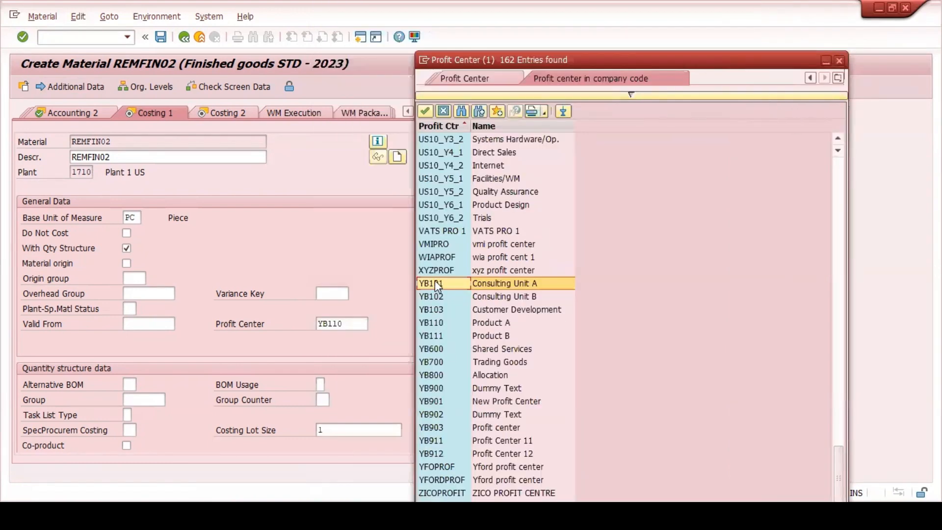
click(432, 323)
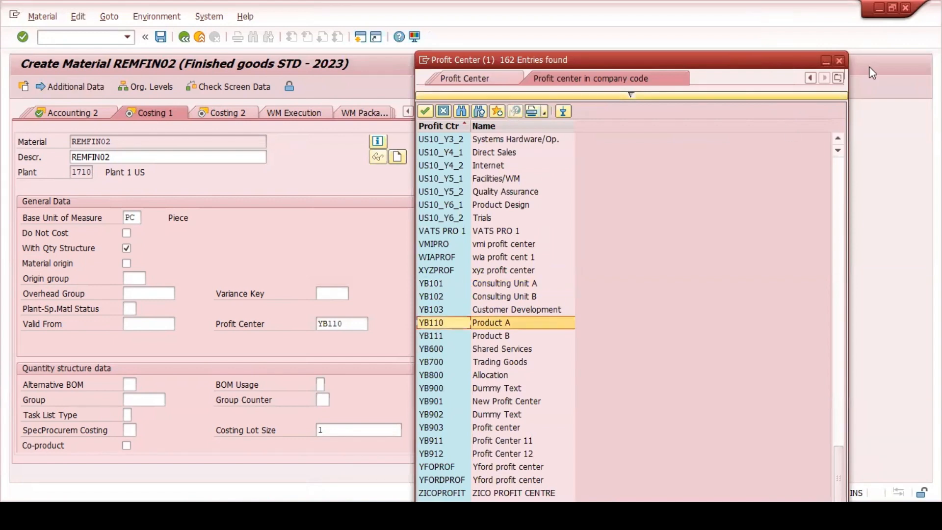
click(840, 60)
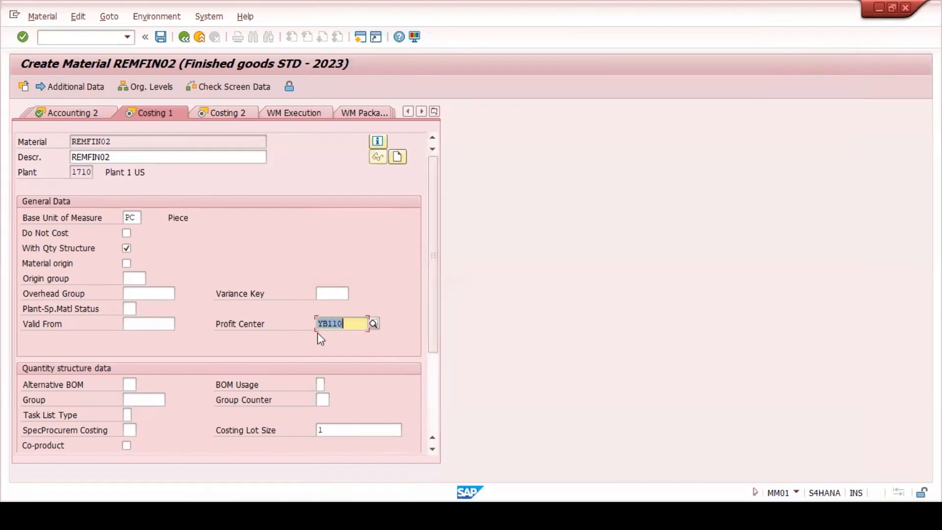
- Accept the Costing 1 and Costing 2 views and try to save the material
key(Return)
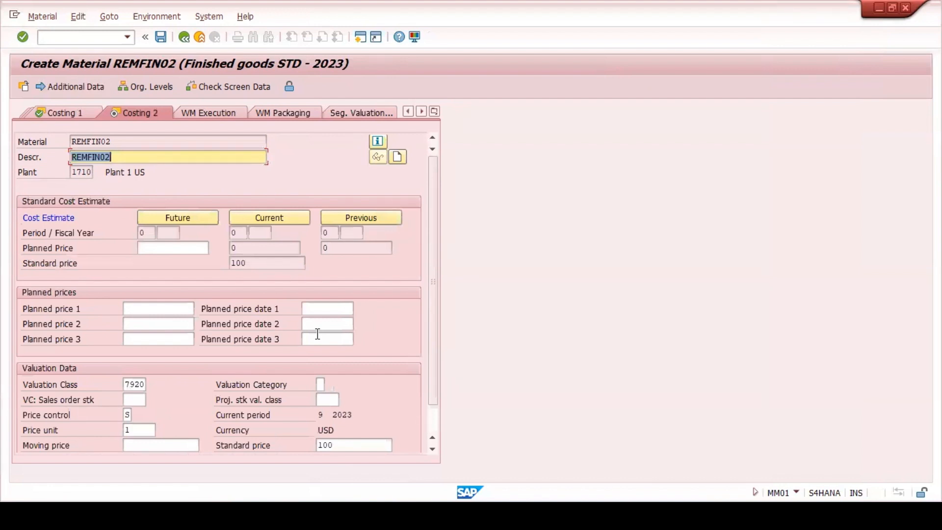
key(Return)
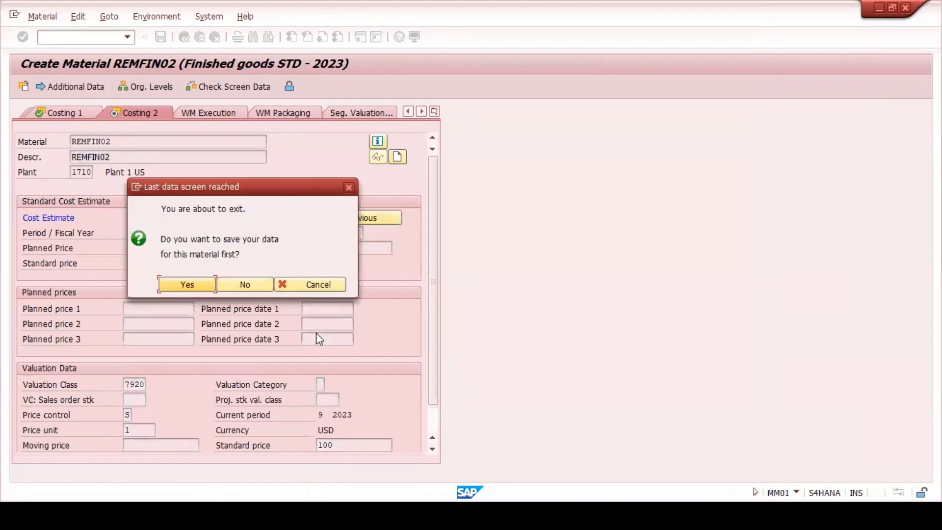
click(187, 284)
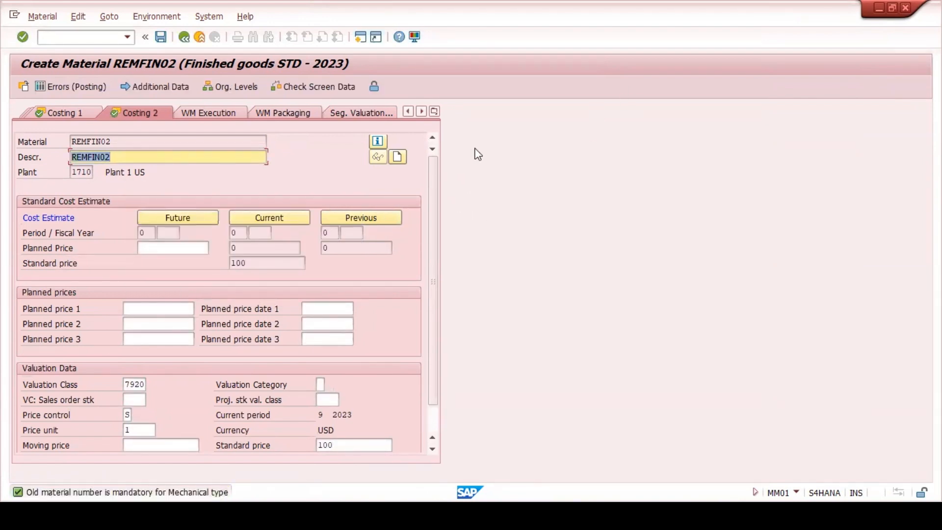
- Return to the Basic data 1 view and enter XXXX as the old material number
click(434, 111)
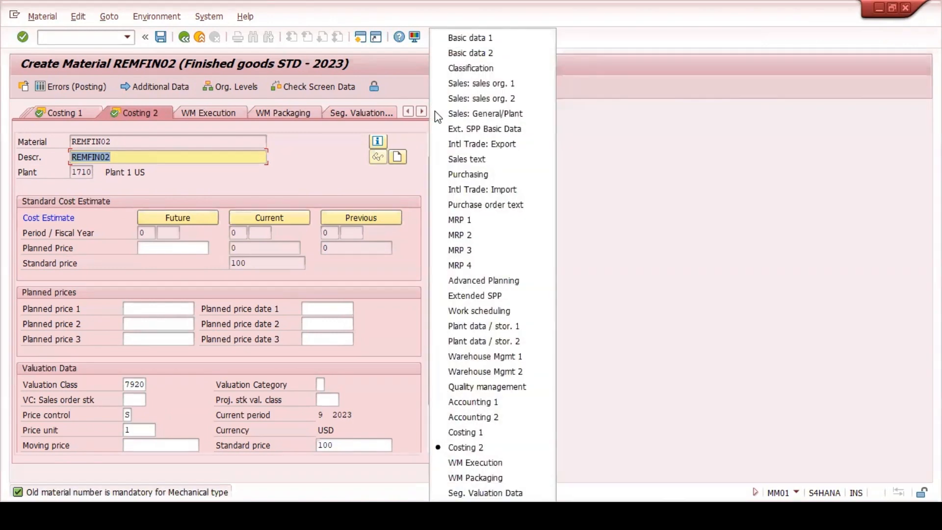
click(471, 36)
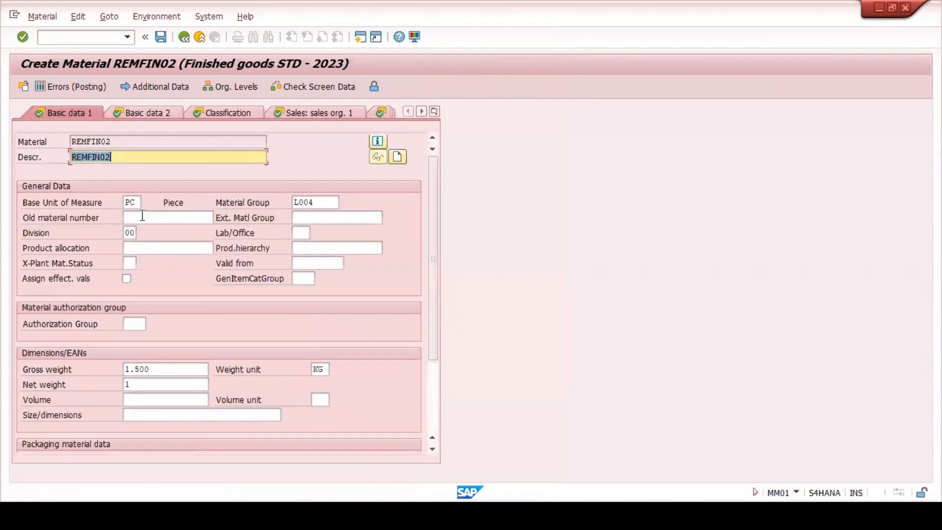
click(141, 216)
click(140, 216)
click(140, 230)
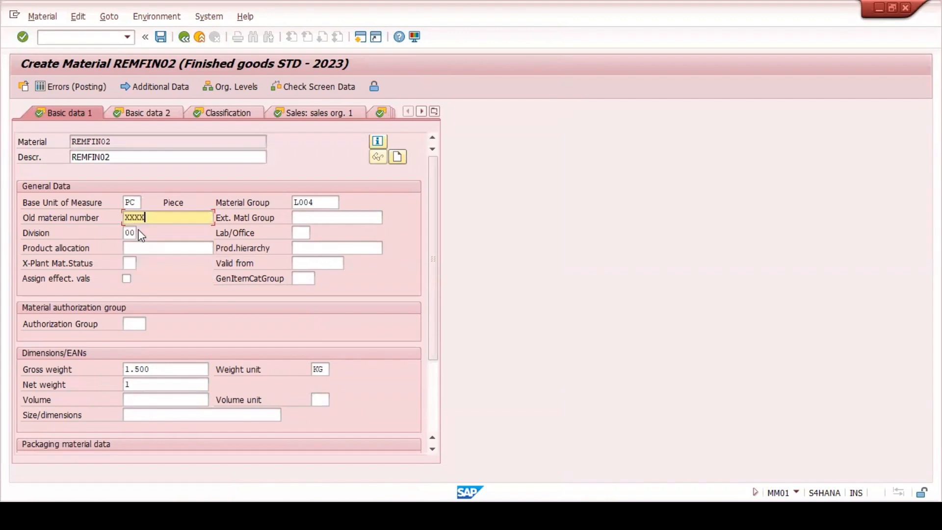
- Go back to the Costing 2 view and save material REMFIN02
click(434, 111)
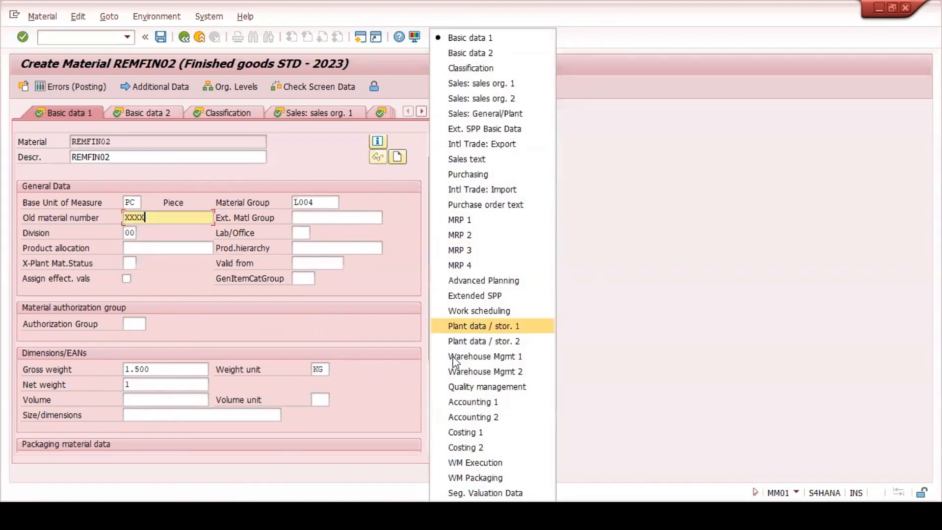
click(462, 447)
key(Return)
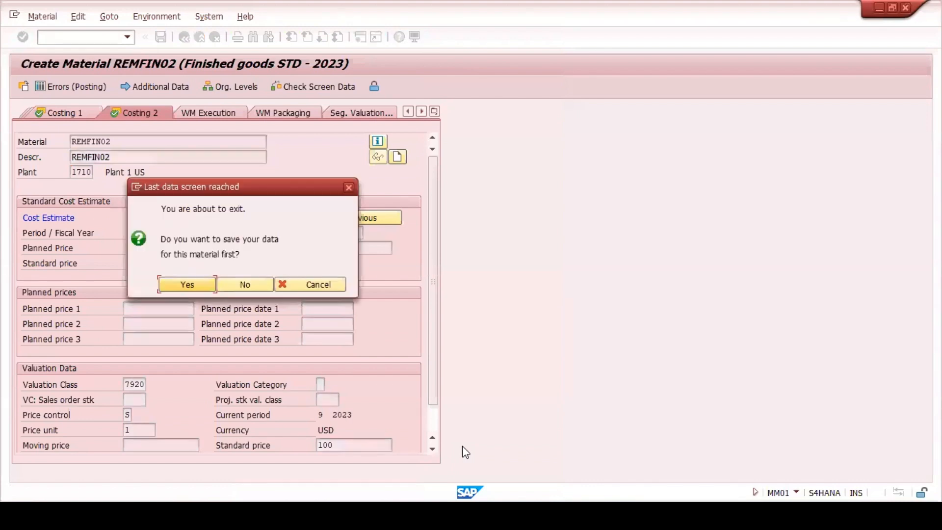
click(180, 285)
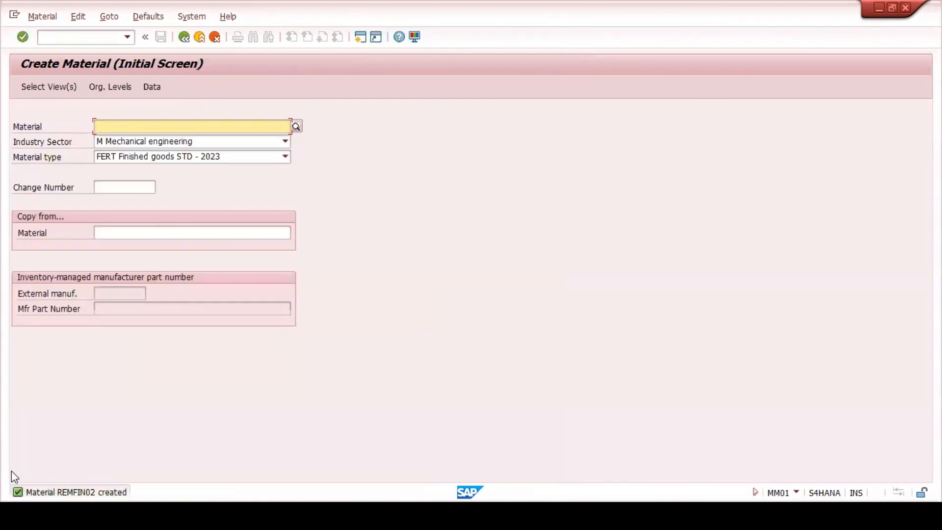
- Display material REMFIN02 in transaction MM03 with the preselected views
click(71, 35)
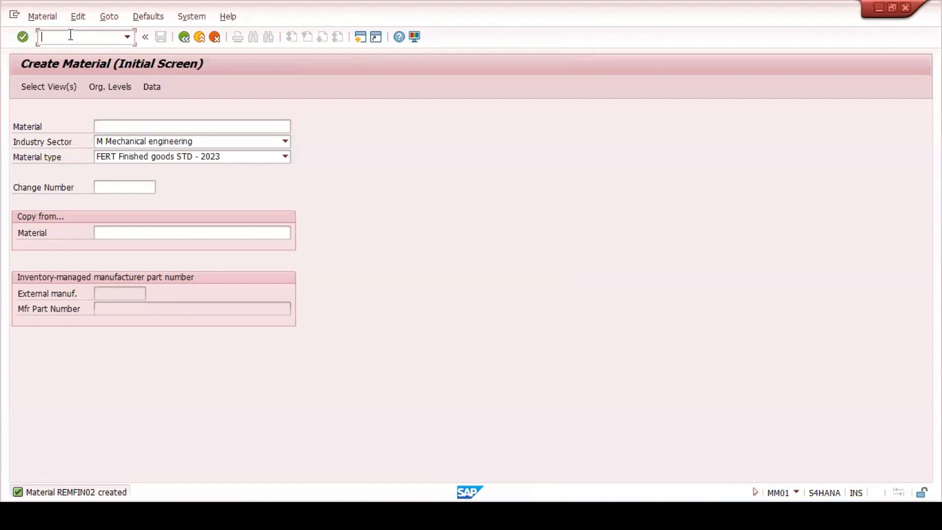
text(/NMM01)
key(Return)
key(Return)
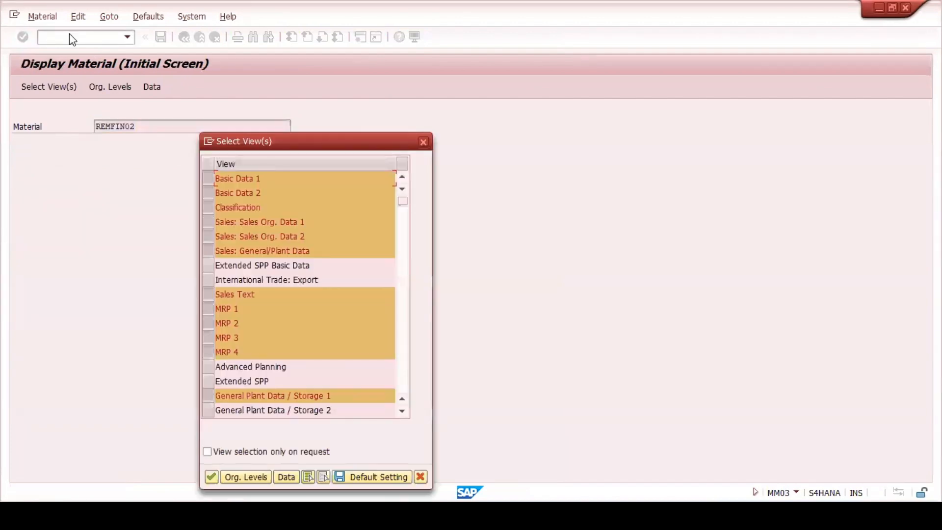
key(Return)
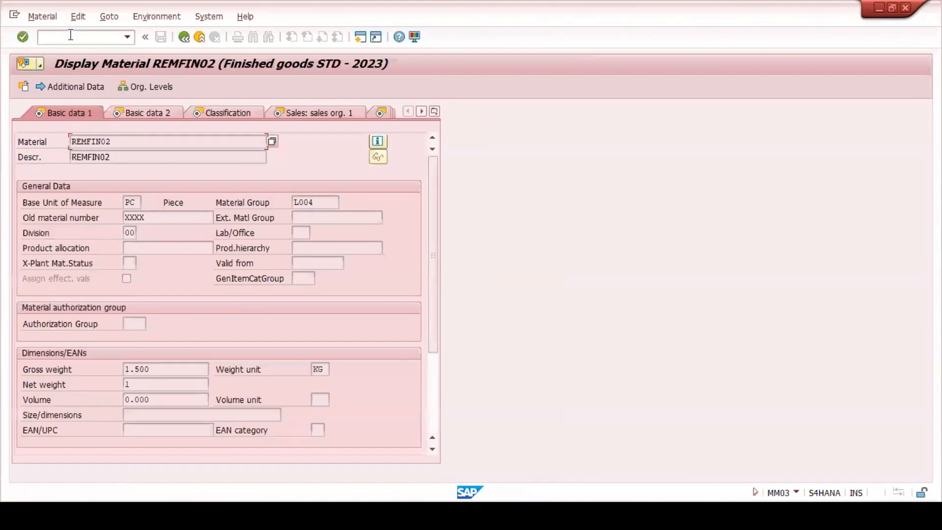
- Start transaction MM01 again and enter REMR3 as the new material
click(64, 36)
text(/nmm02)
key(Return)
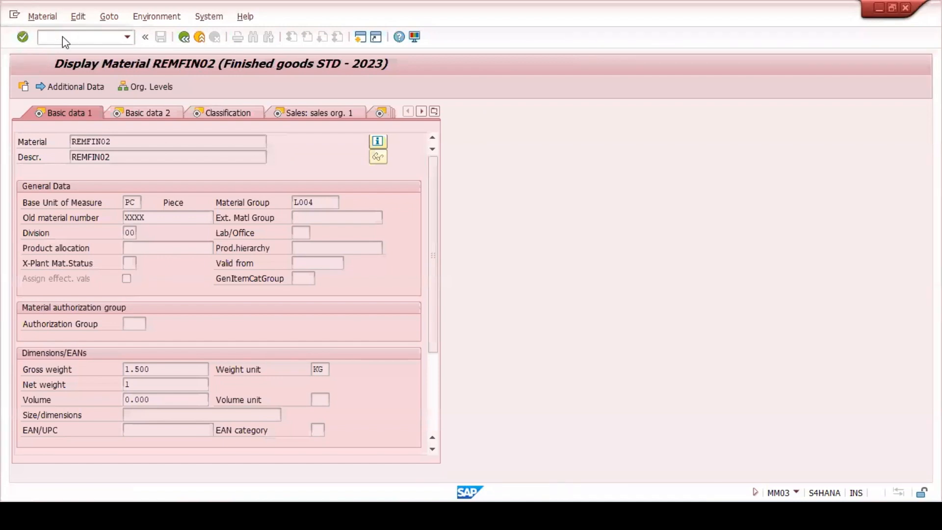
text(RE)
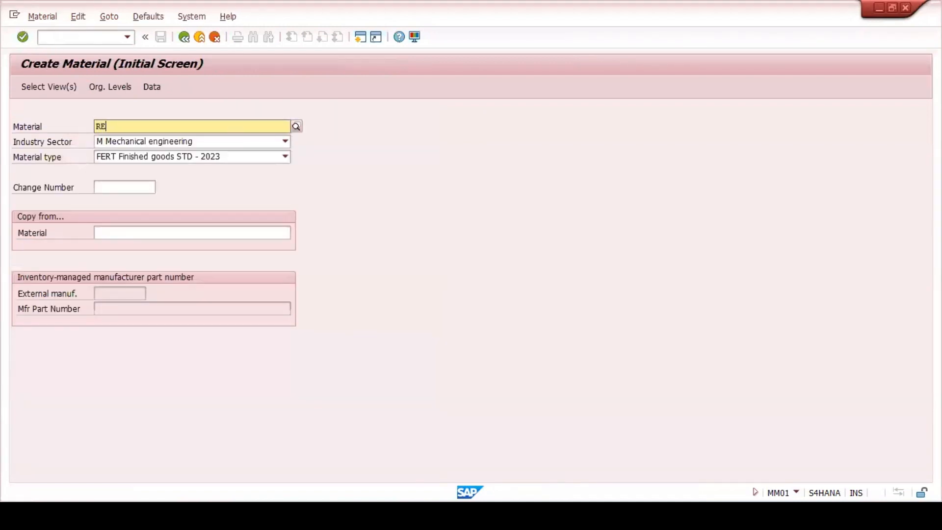
text(MR3)
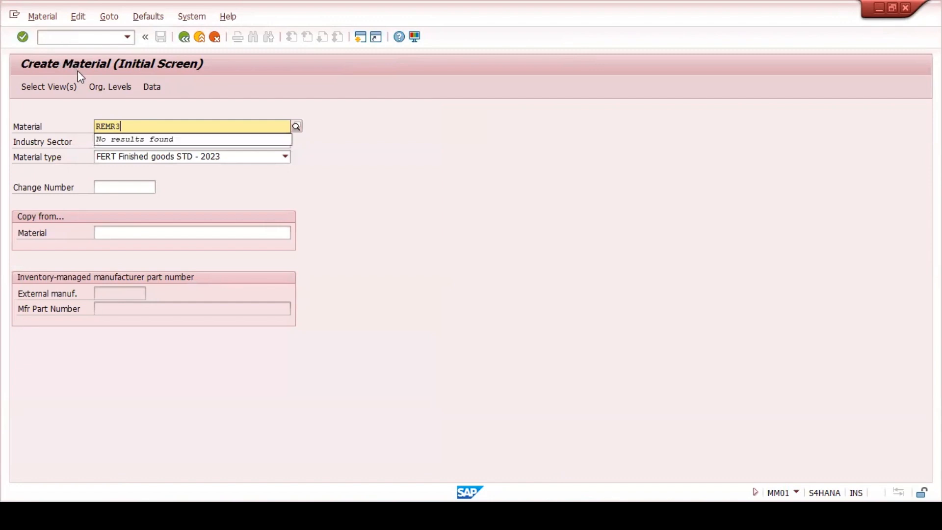
- Set the material type of REMR3 to ROH Raw Materials
click(285, 156)
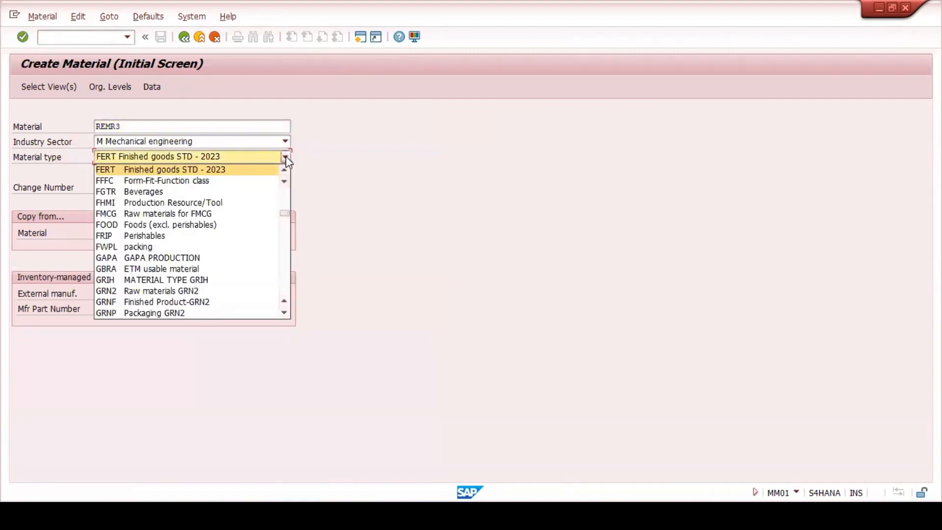
key(r)
key(r)
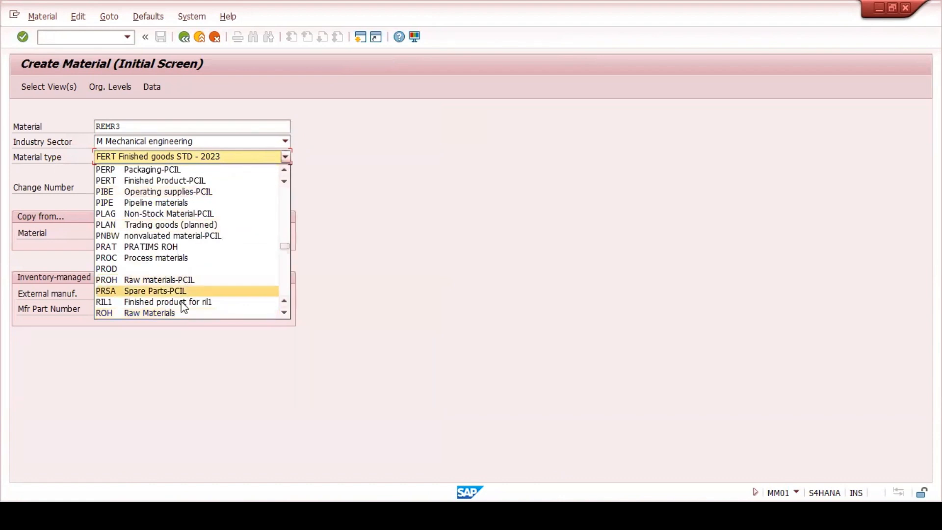
click(177, 314)
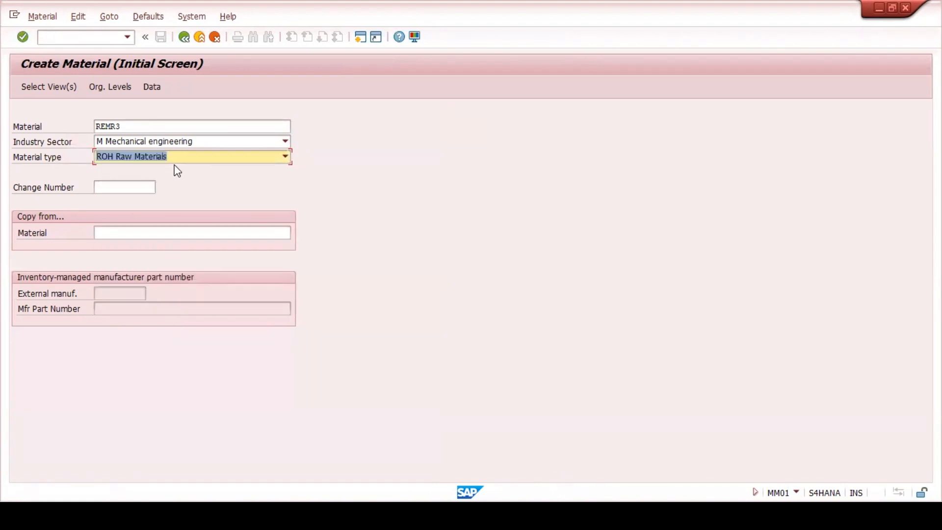
- For REMR3, deselect the three Sales views and Sales Text, and select the Purchasing and Purchase Order Text views
drag(128, 125, 95, 123)
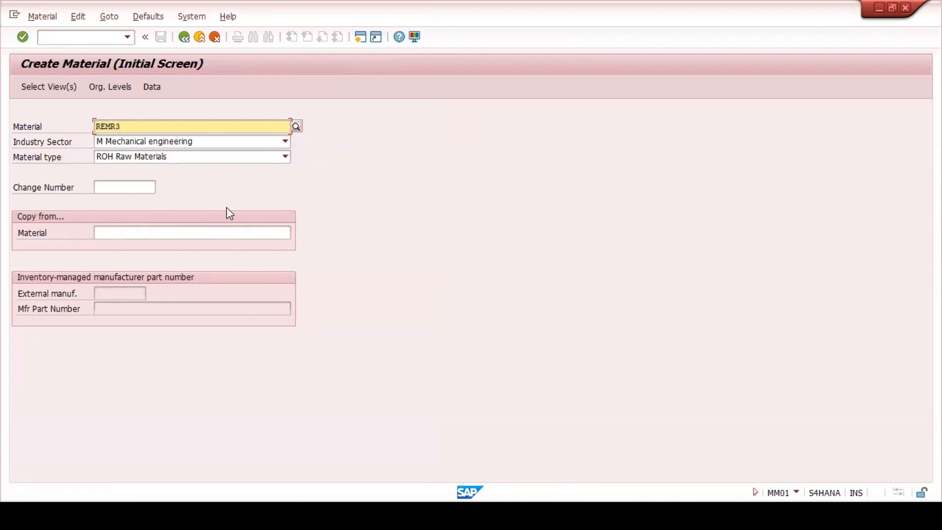
key(Return)
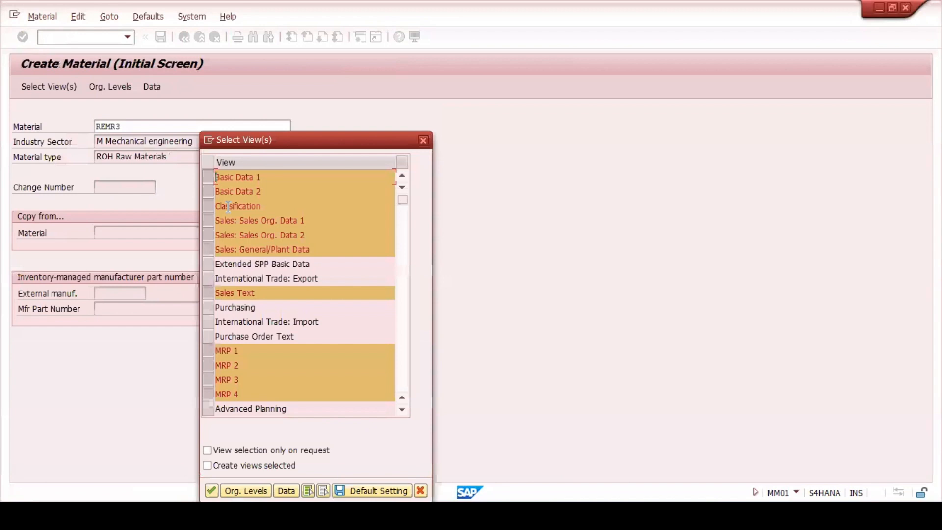
drag(349, 139, 495, 69)
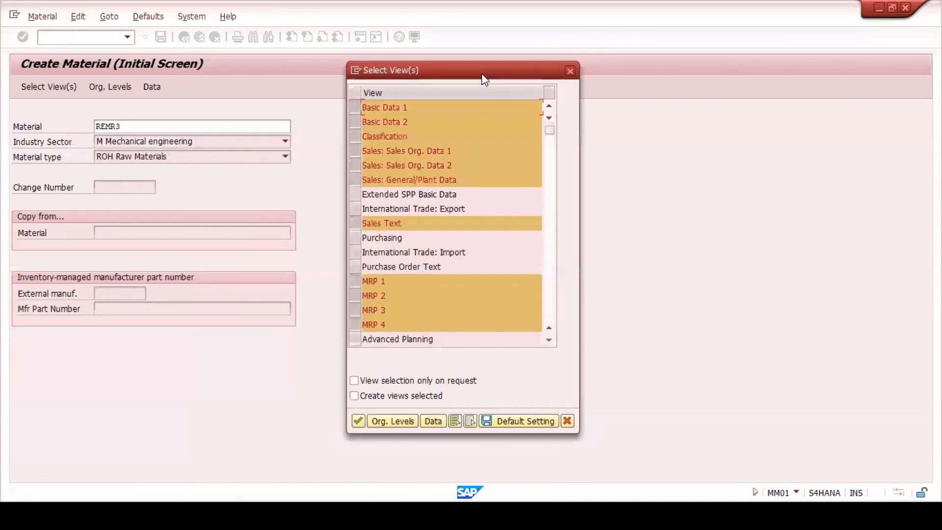
click(355, 151)
click(353, 165)
click(353, 179)
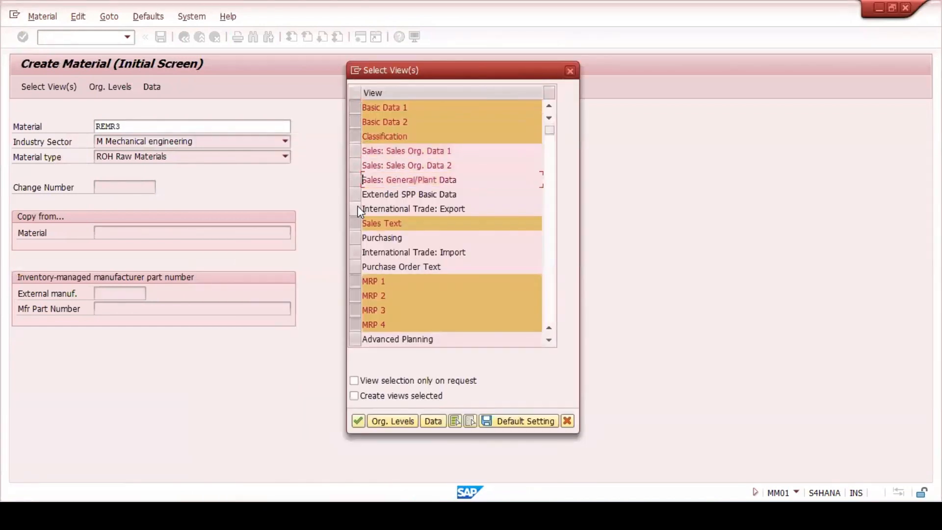
click(354, 223)
click(355, 238)
click(356, 267)
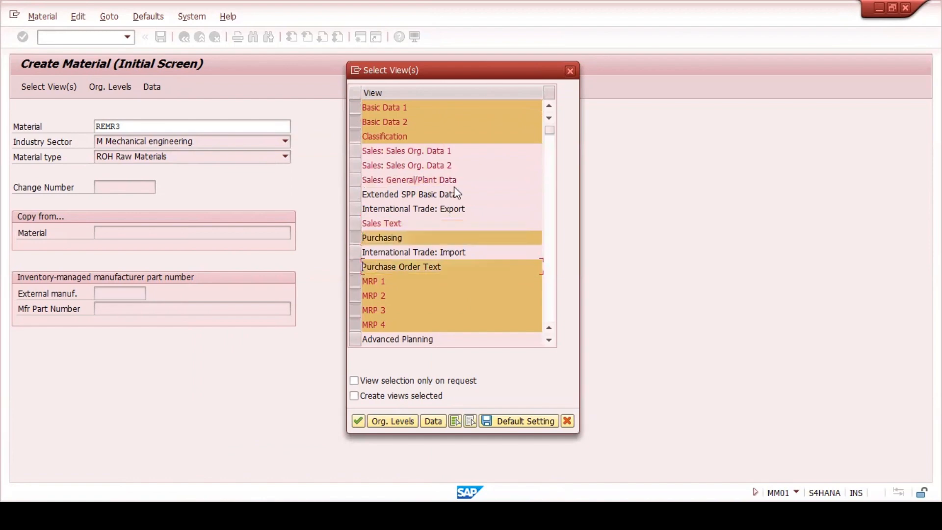
scroll(456, 193, down, 2)
scroll(470, 182, down, 3)
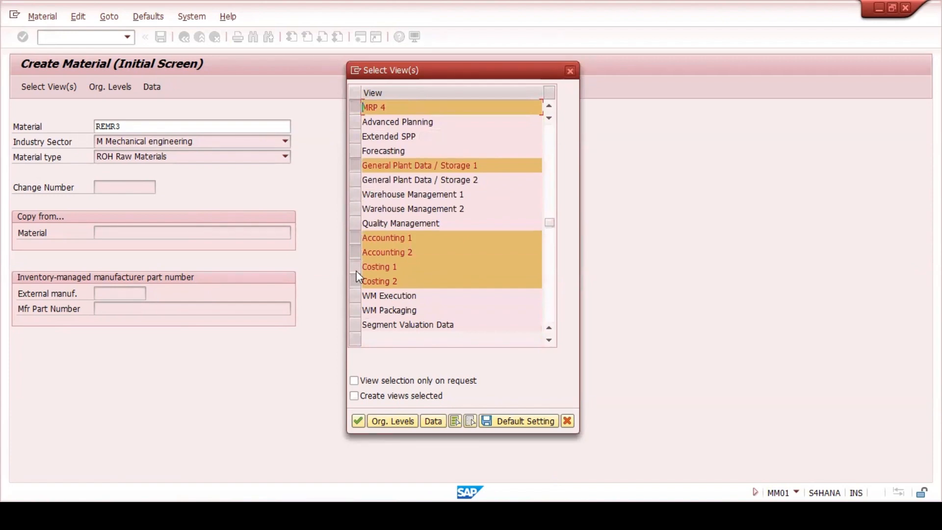
- Set the organizational levels to plant 1710 with storage location 171C and continue to Basic data 1
click(385, 421)
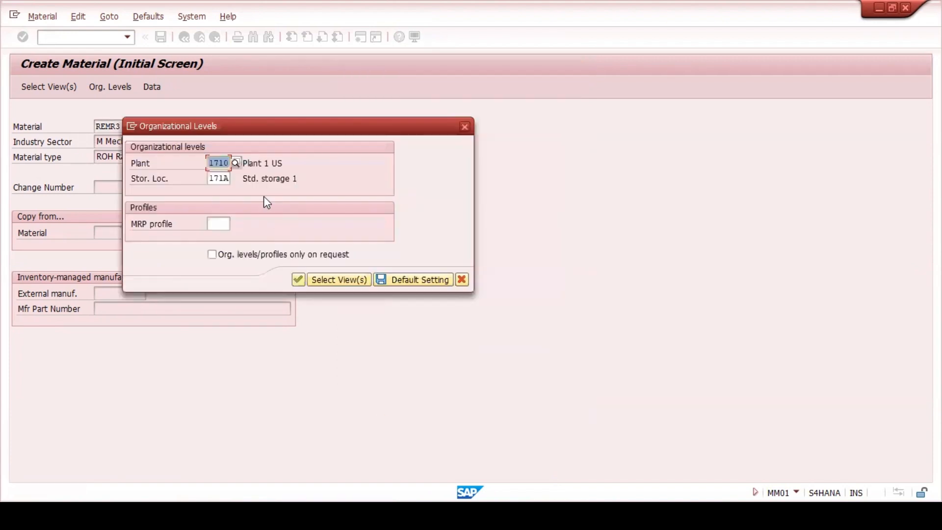
click(223, 178)
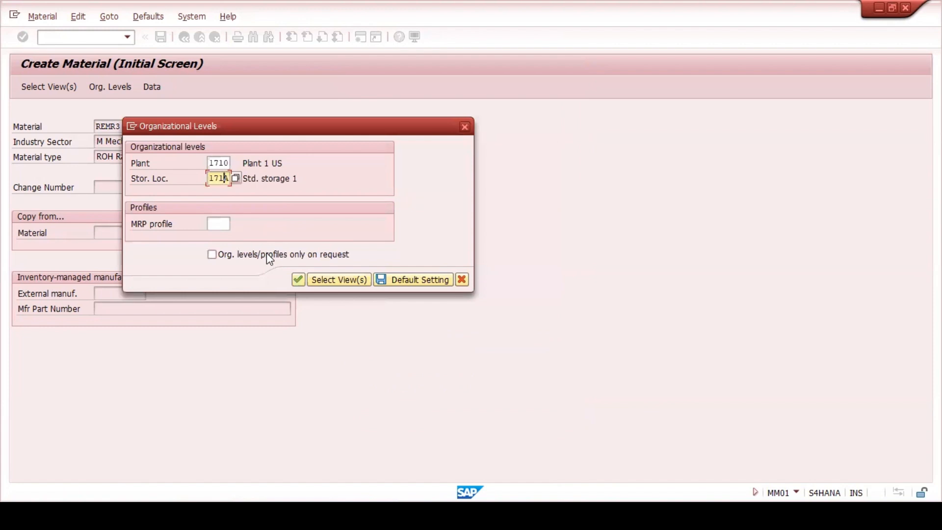
key(BackSpace)
key(BackSpace)
key(BackSpace)
key(BackSpace)
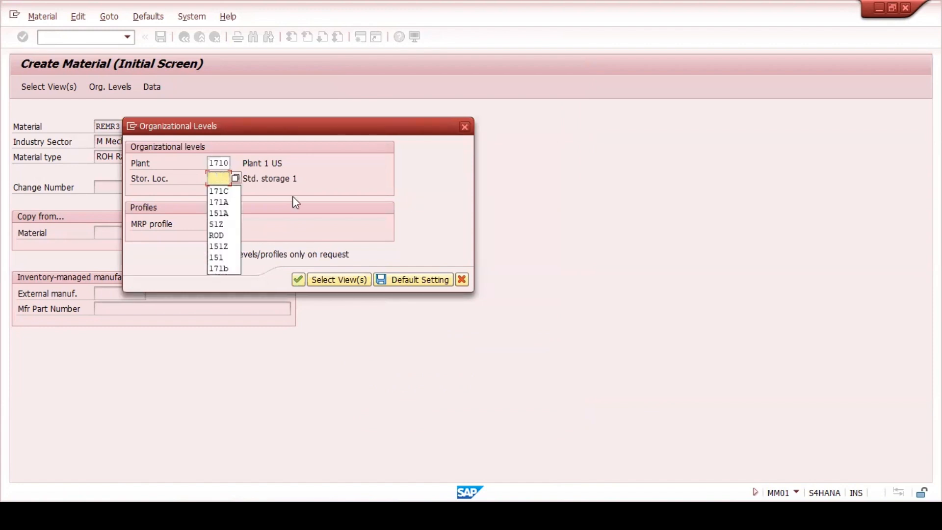
click(218, 191)
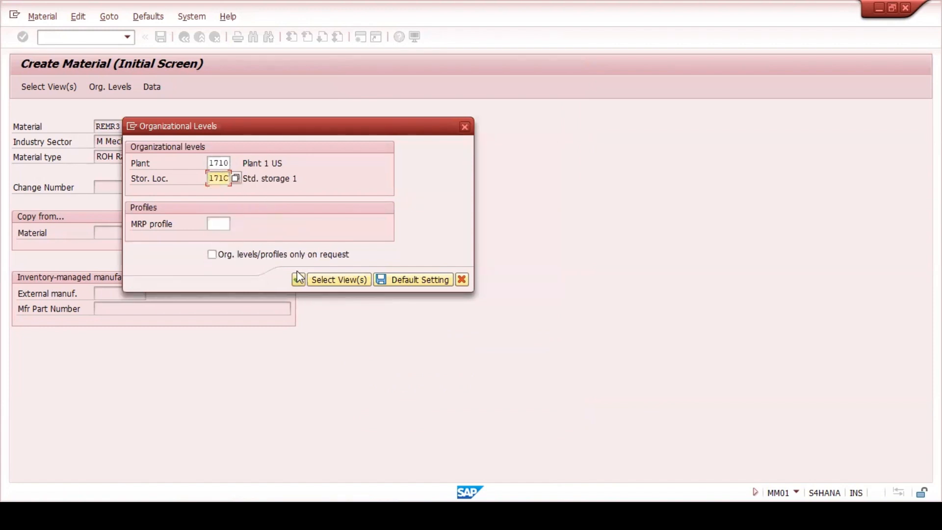
click(297, 278)
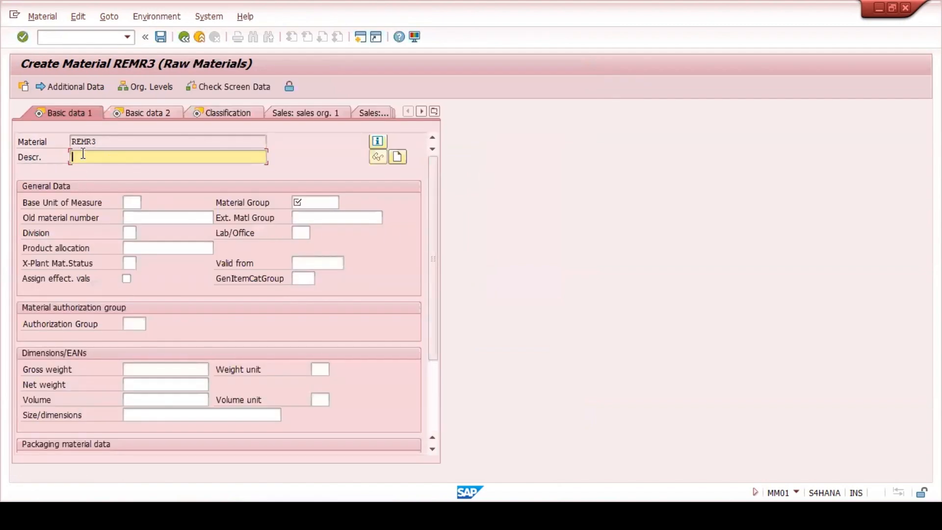
- Copy the material number REMR3 into the material description
drag(116, 141, 64, 145)
key(ctrl+c)
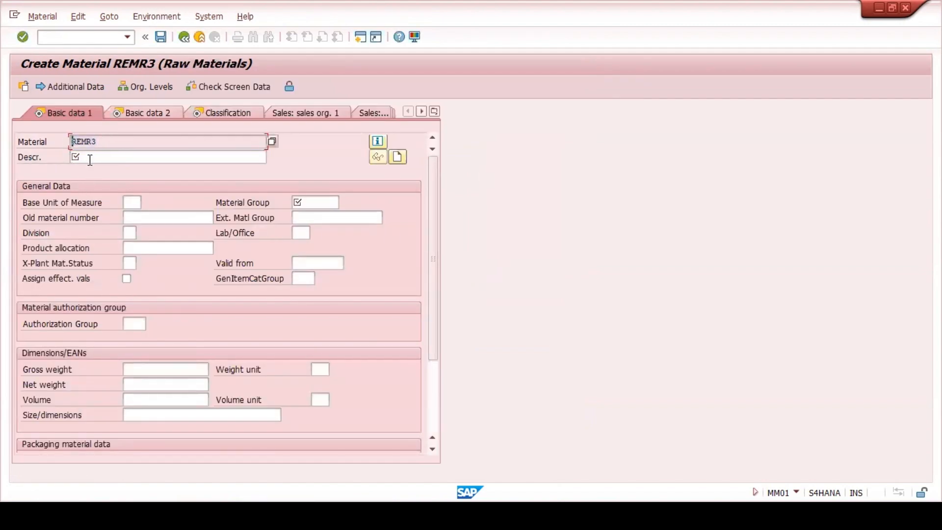
click(90, 158)
key(ctrl+v)
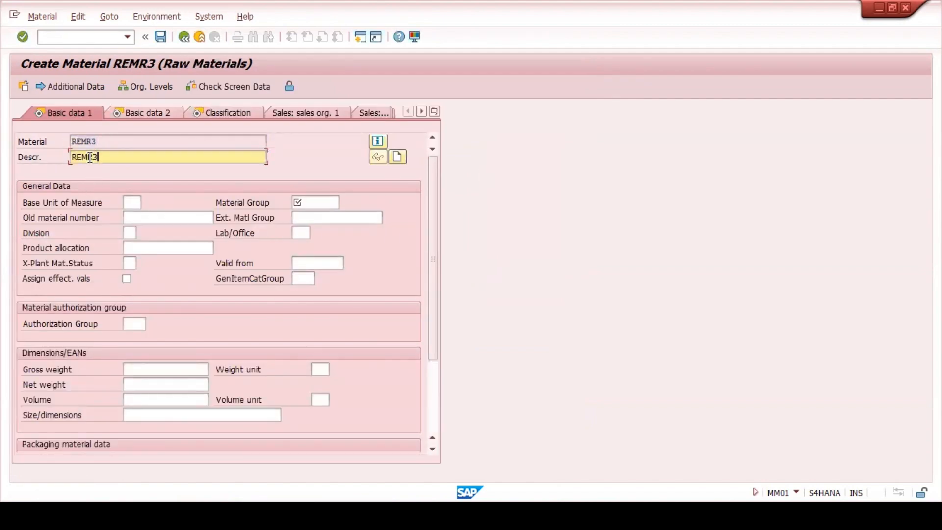
- Set the base unit of measure to PC
click(132, 202)
text(P)
click(134, 213)
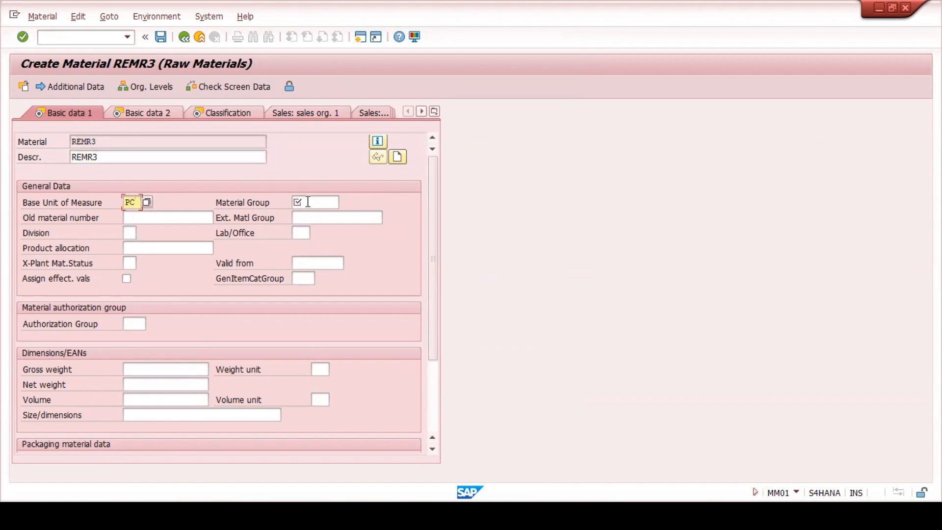
- Replace the material description with Raw Material 3
click(111, 156)
key(BackSpace)
key(BackSpace)
key(BackSpace)
key(BackSpace)
key(BackSpace)
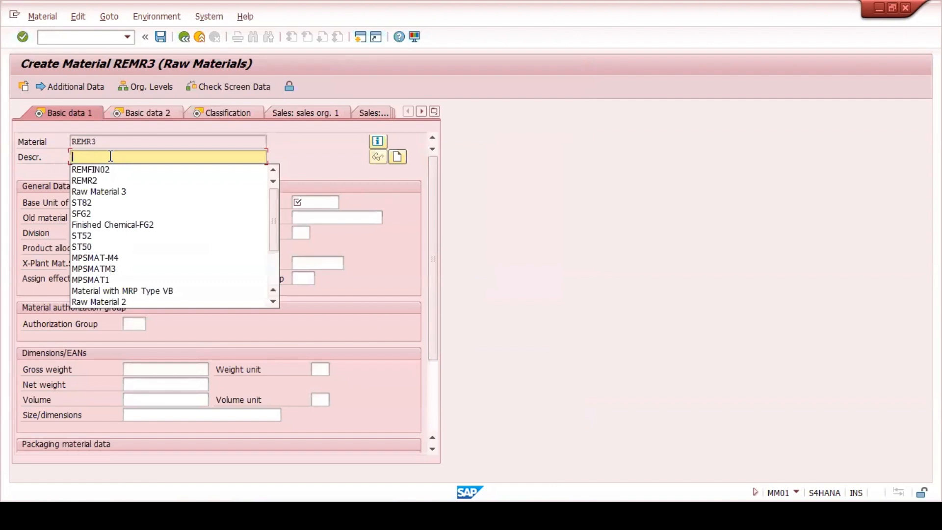
text(Raw)
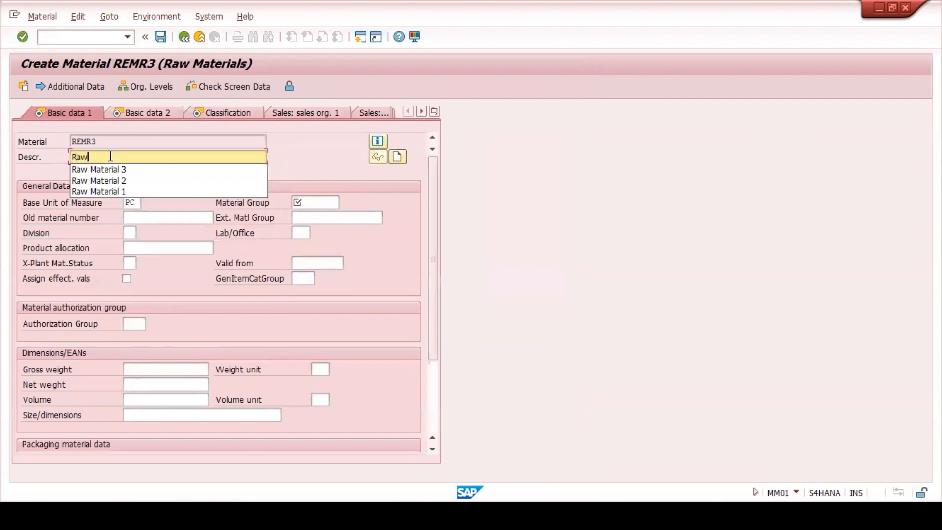
click(107, 171)
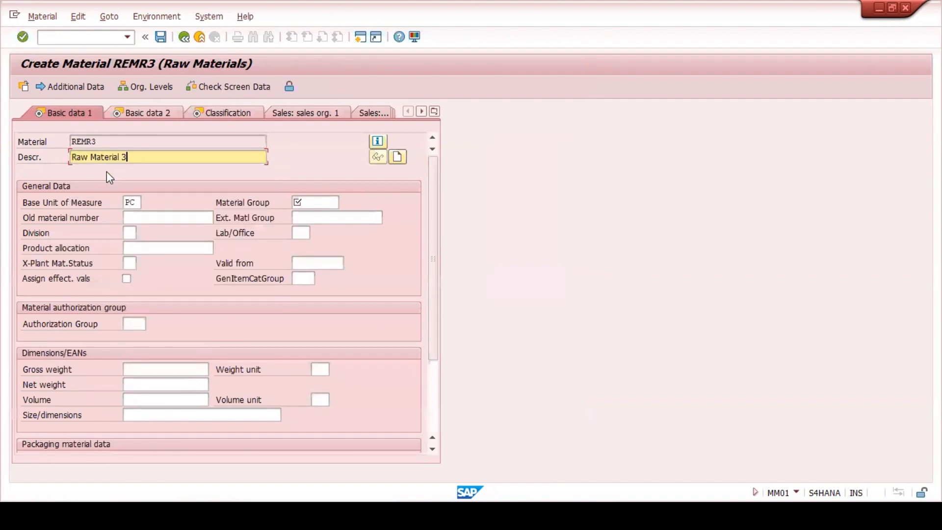
- Look up the material groups and assign L002 Raw Materials to REMR3
click(317, 203)
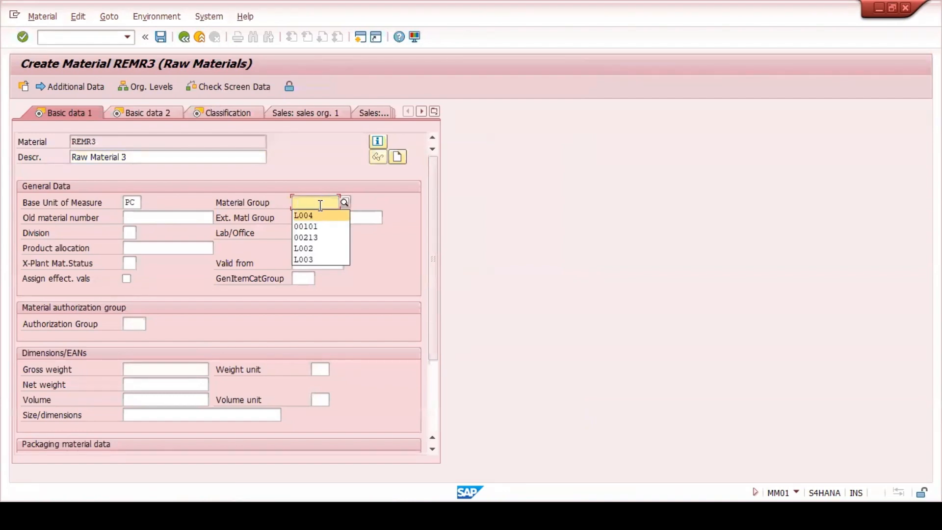
click(320, 205)
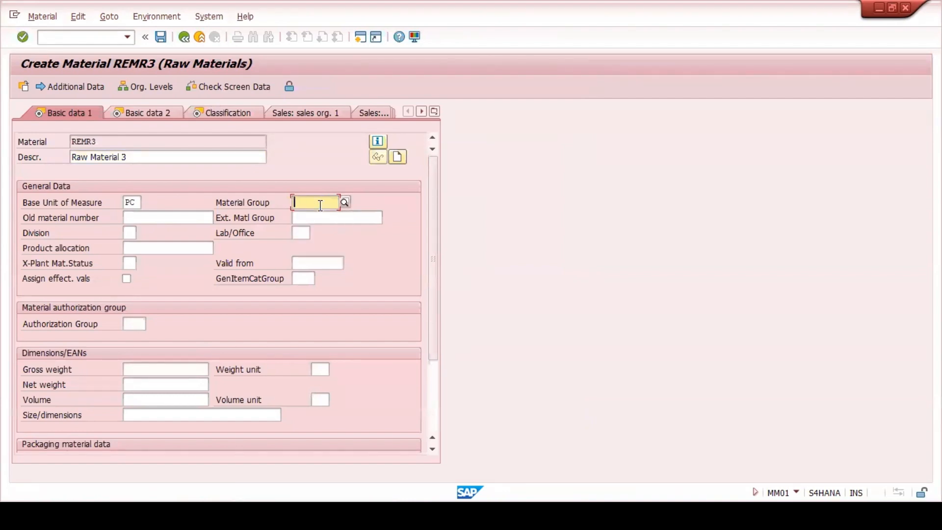
click(344, 202)
scroll(353, 216, down, 6)
scroll(354, 216, down, 7)
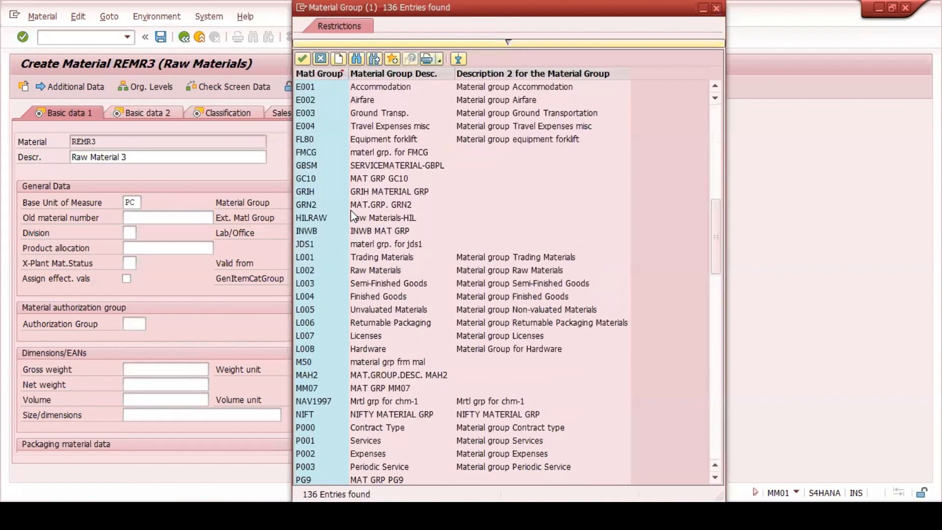
click(302, 230)
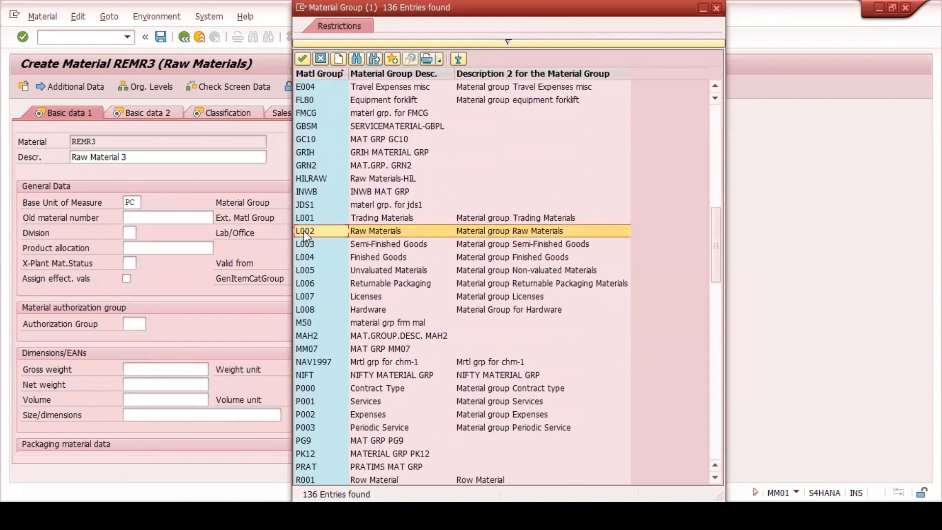
double_click(304, 230)
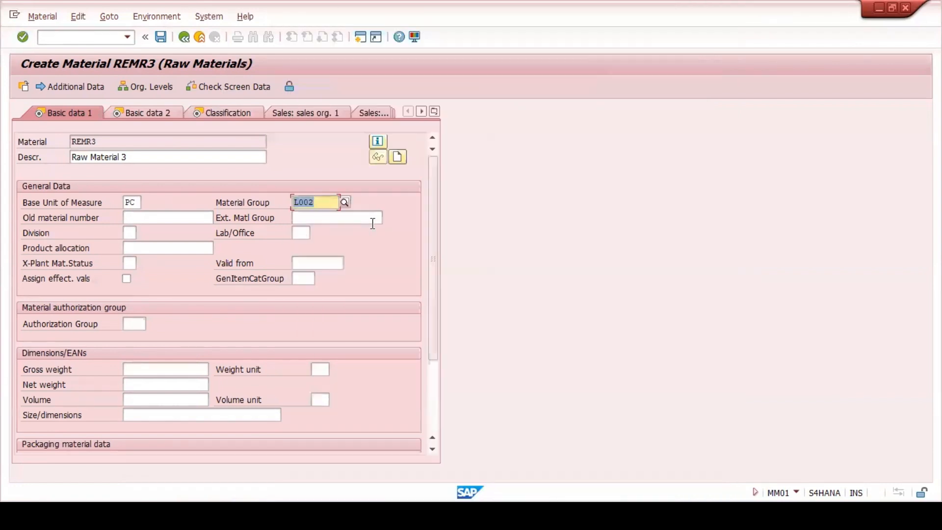
- Add a German (DE) description Raw Material 3 in the additional data and return to the main data
click(54, 87)
click(47, 201)
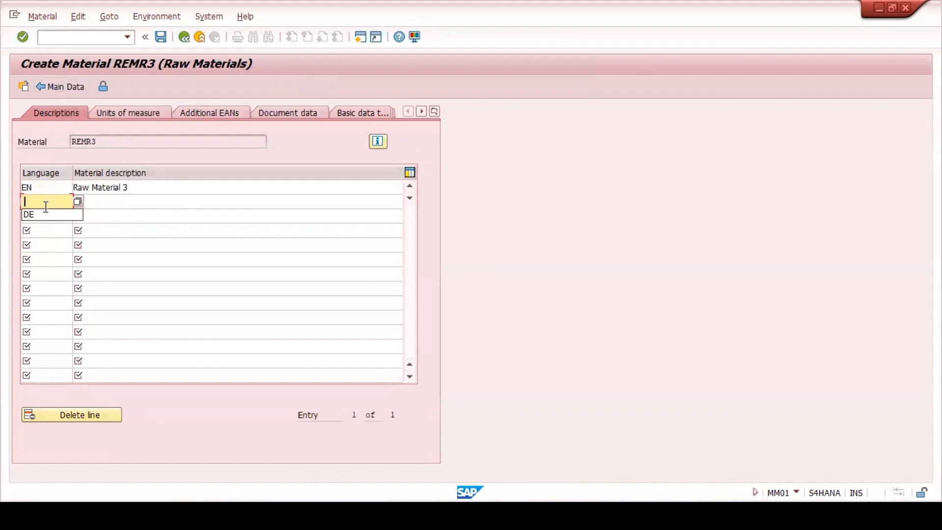
text(DE)
drag(132, 189, 67, 189)
key(ctrl+c)
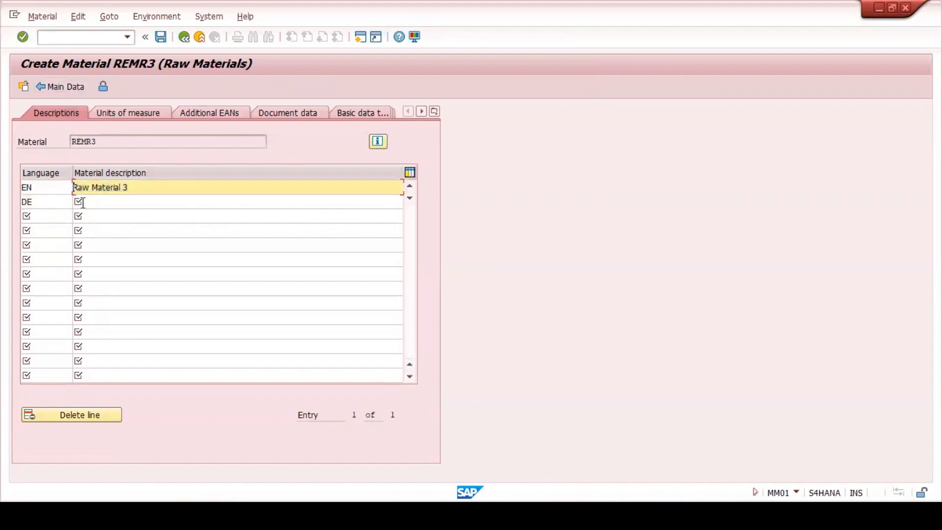
click(99, 201)
key(ctrl+v)
click(59, 91)
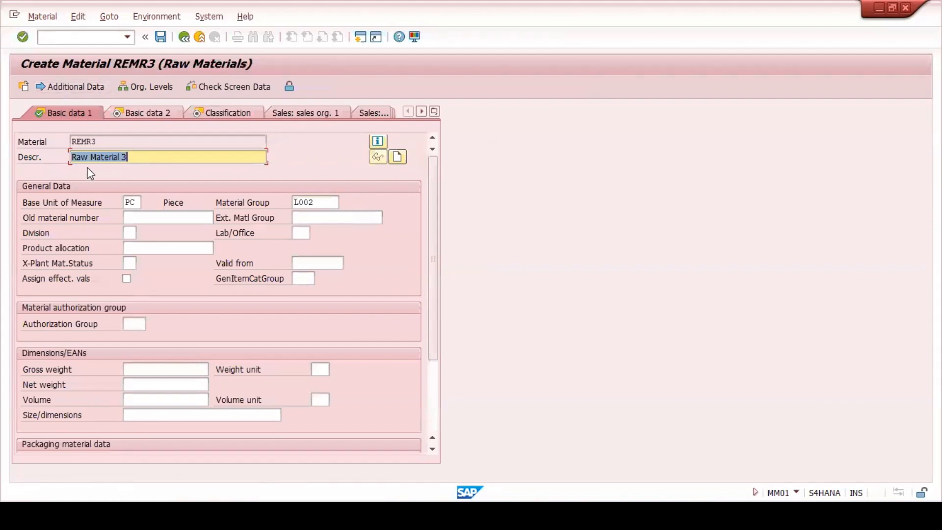
- Enter old material number XXXX, gross weight 1.5, net weight 1 and weight unit KG on Basic data 1
click(144, 217)
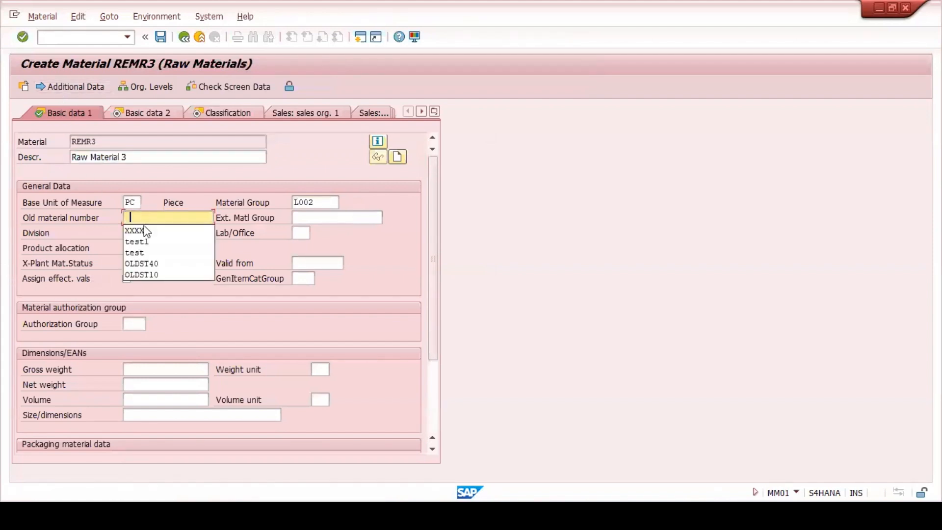
click(137, 230)
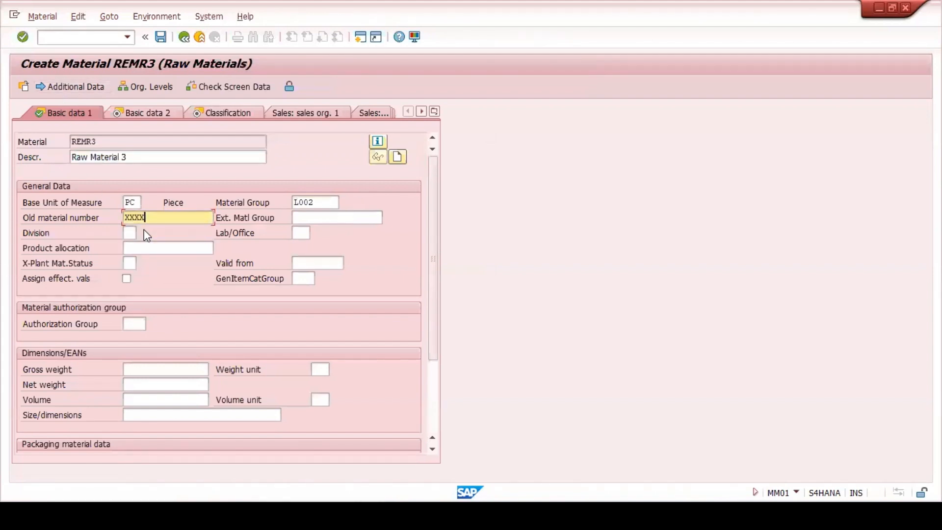
click(174, 371)
click(159, 382)
click(161, 385)
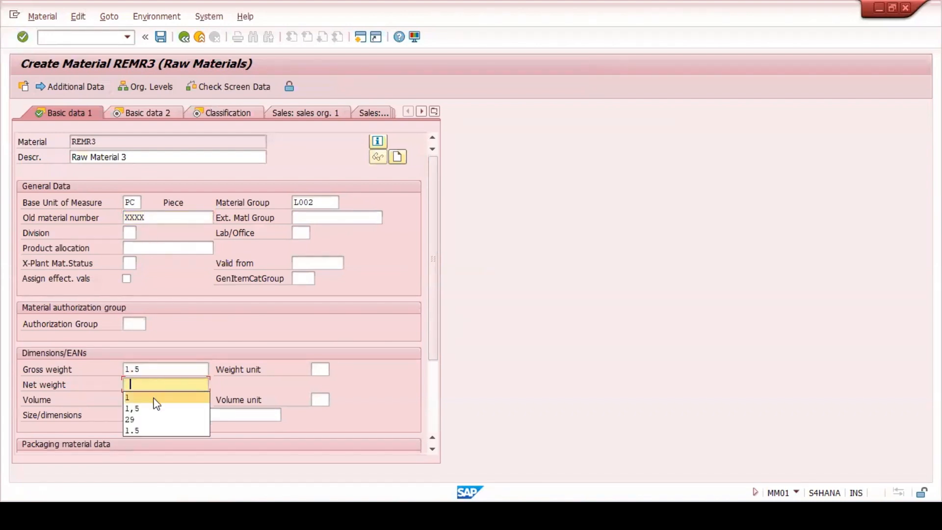
text(1)
click(318, 371)
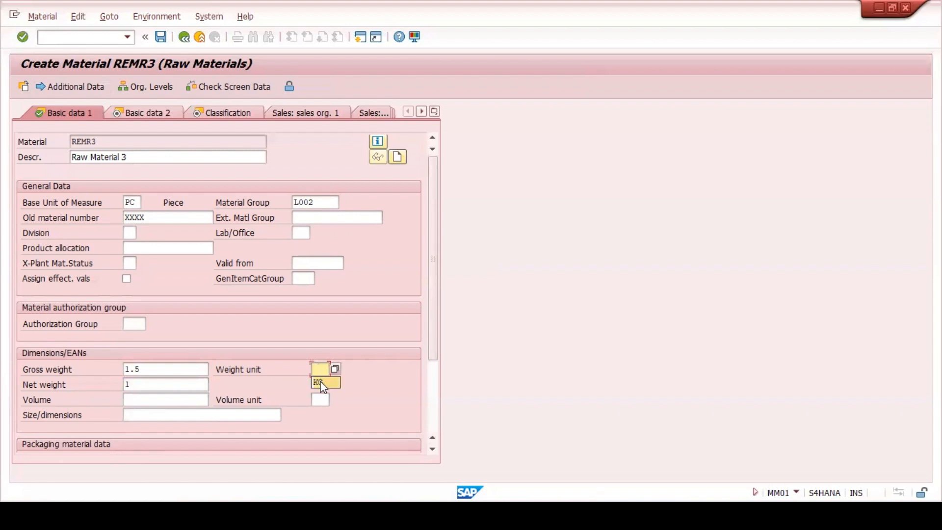
click(322, 383)
- Proceed past Basic data 2 and Classification without entries to the Purchasing view
key(Return)
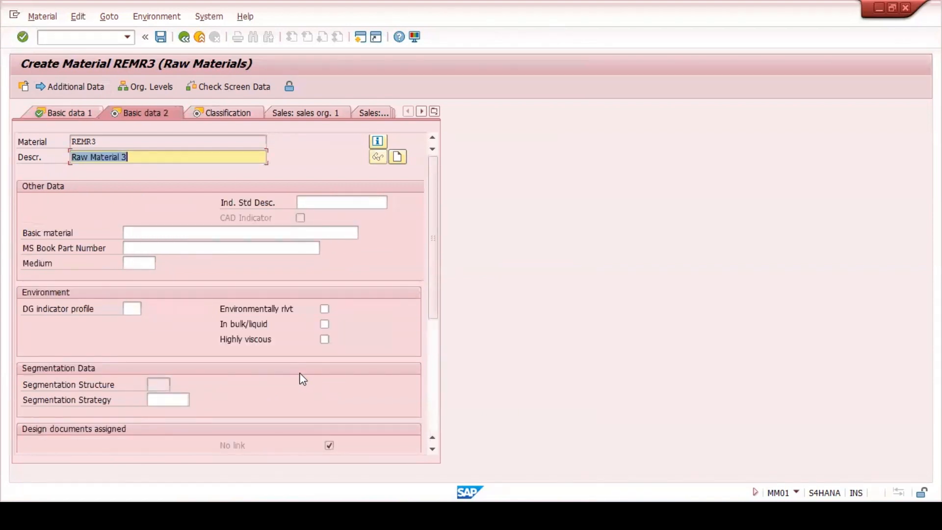
key(Return)
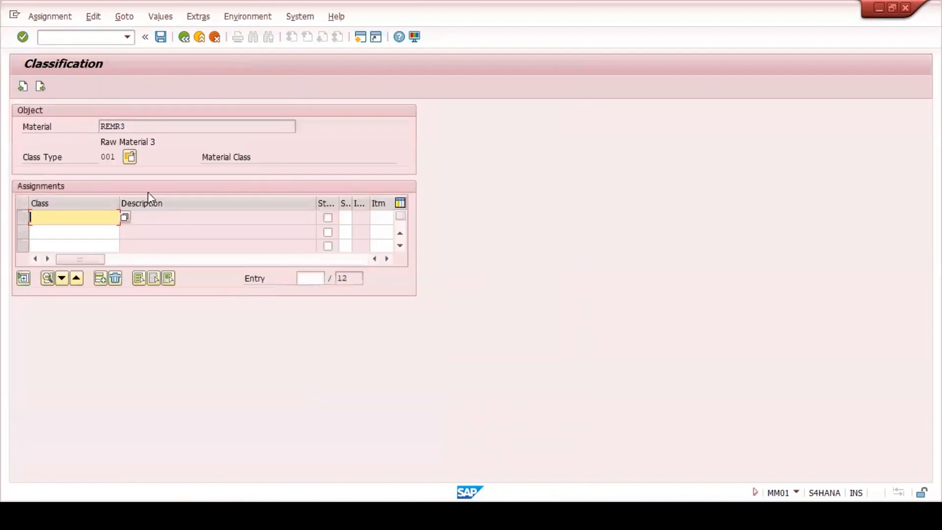
click(40, 87)
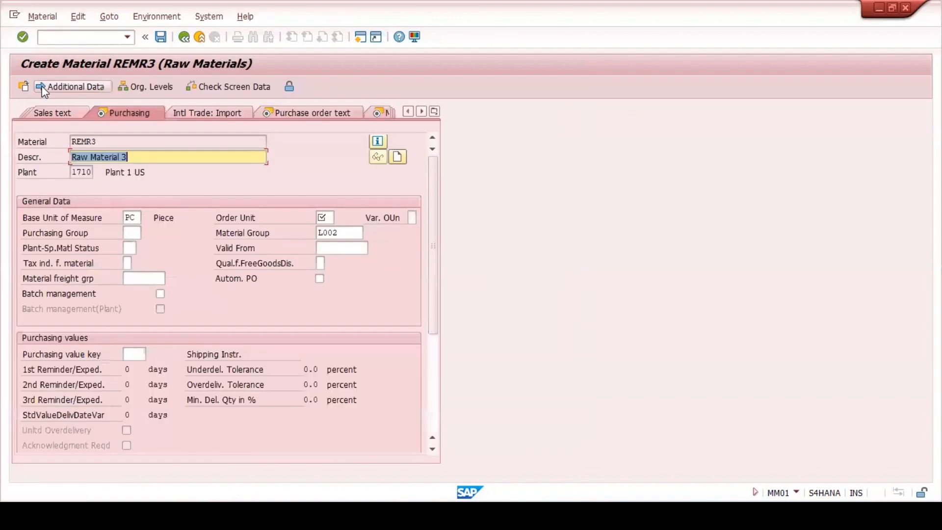
- Set the order unit to PAL with a conversion of 1 PAL to 72 PC on the Purchasing view
click(324, 218)
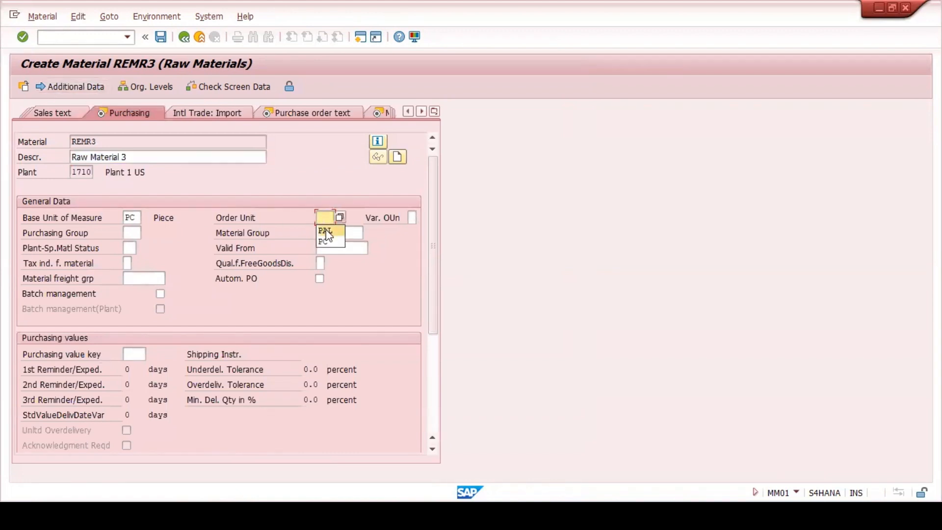
click(325, 231)
key(Return)
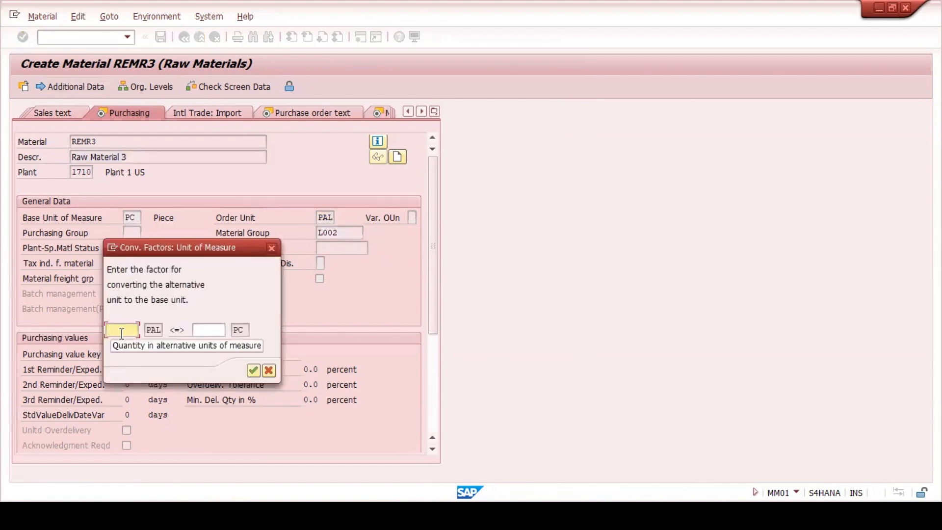
text(1)
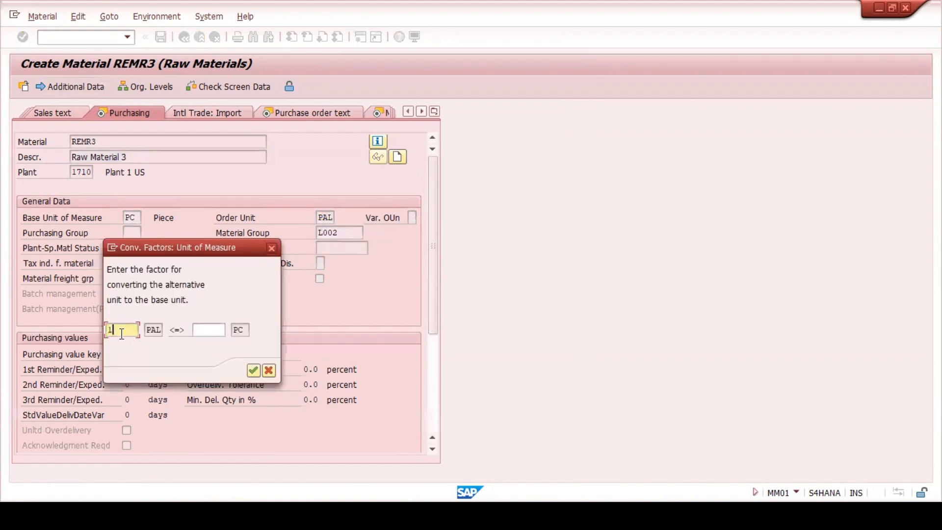
click(200, 329)
click(206, 343)
click(253, 371)
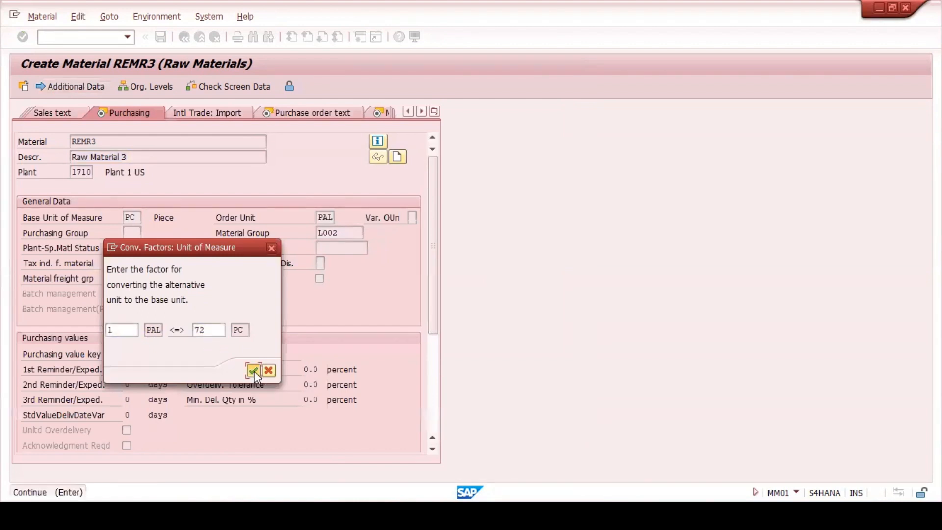
- Assign purchasing group 001 and purchasing value key 1, accepting the key's data and continuing to the purchase order text
click(136, 232)
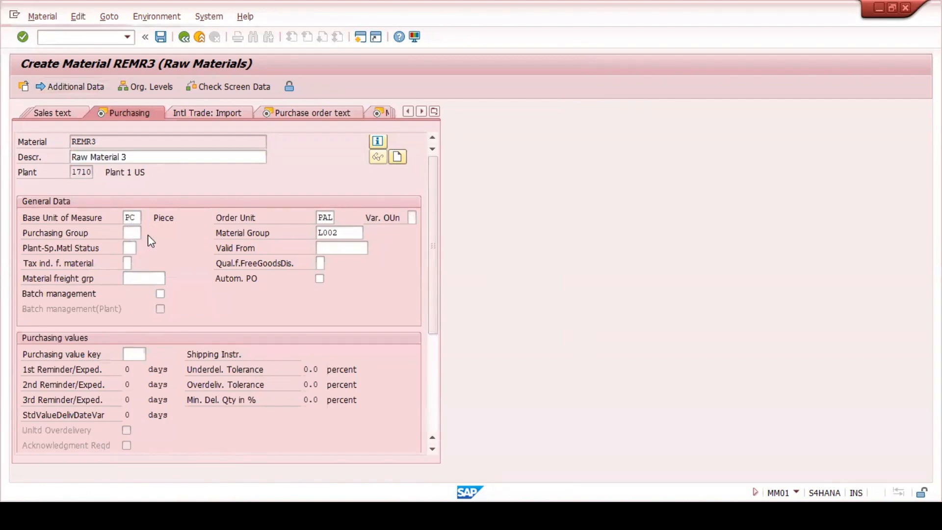
click(147, 234)
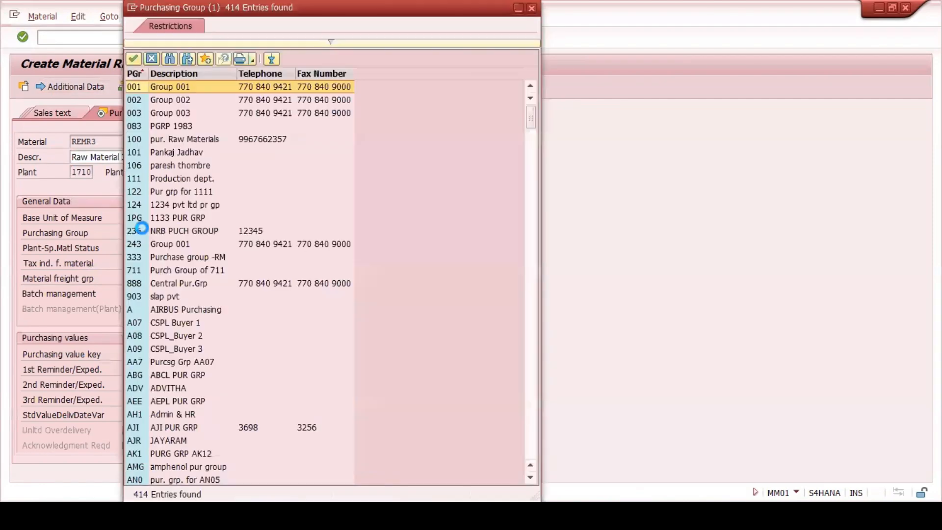
double_click(159, 87)
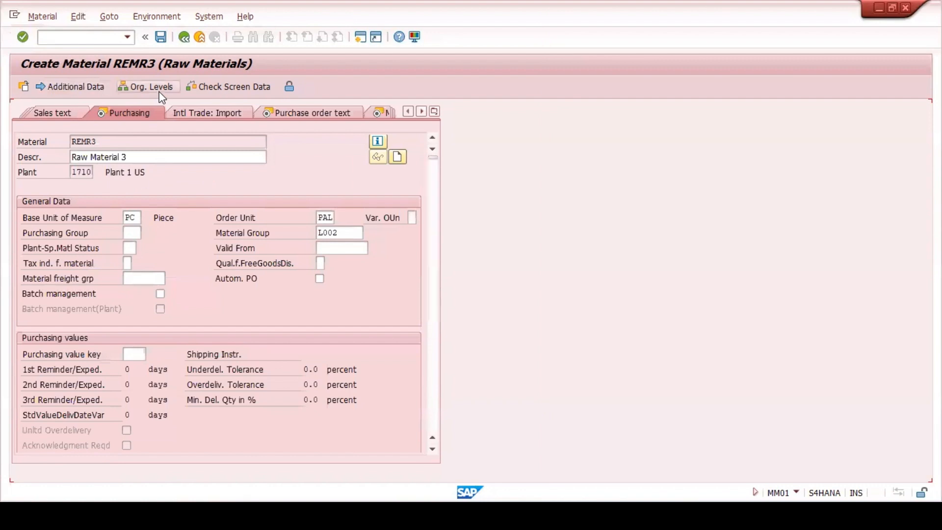
click(137, 355)
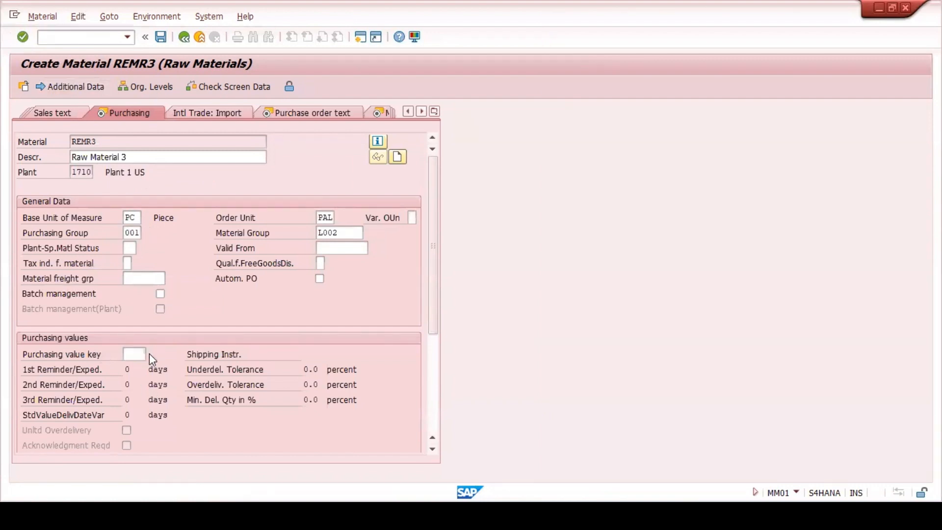
click(151, 353)
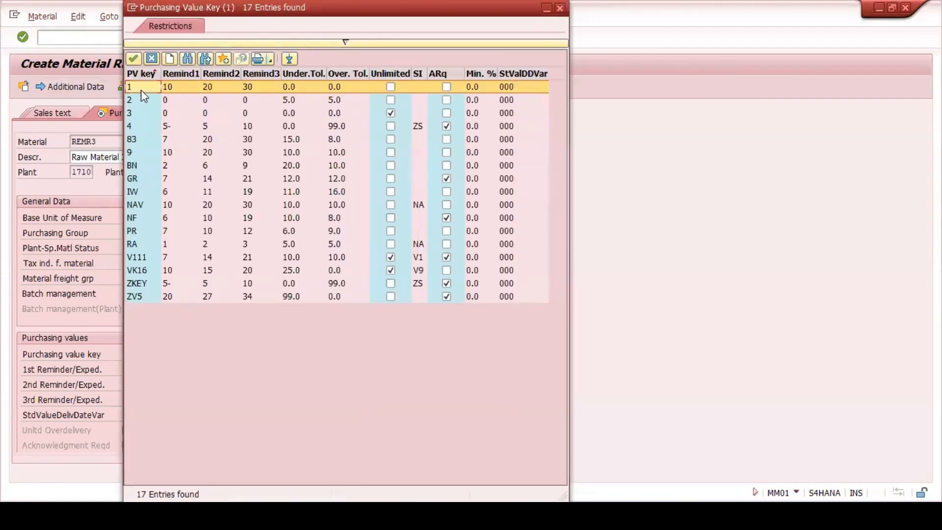
double_click(140, 90)
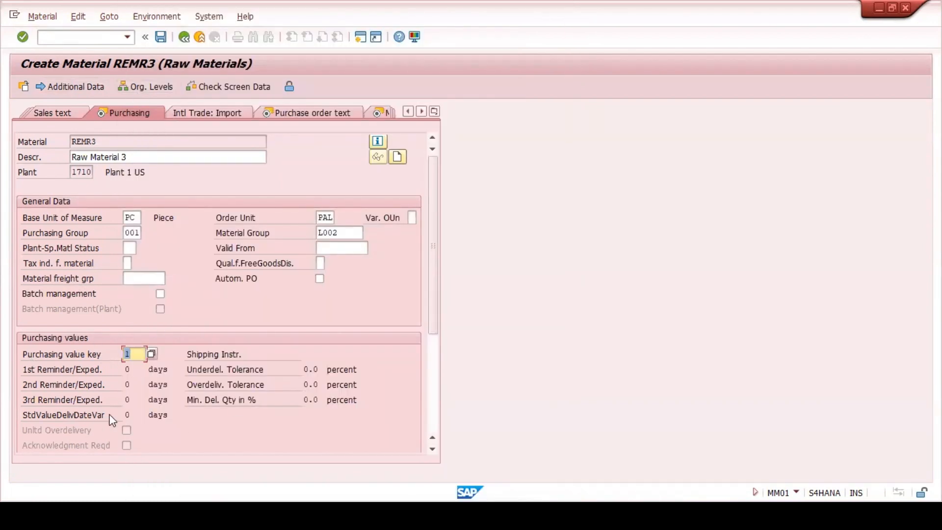
key(Return)
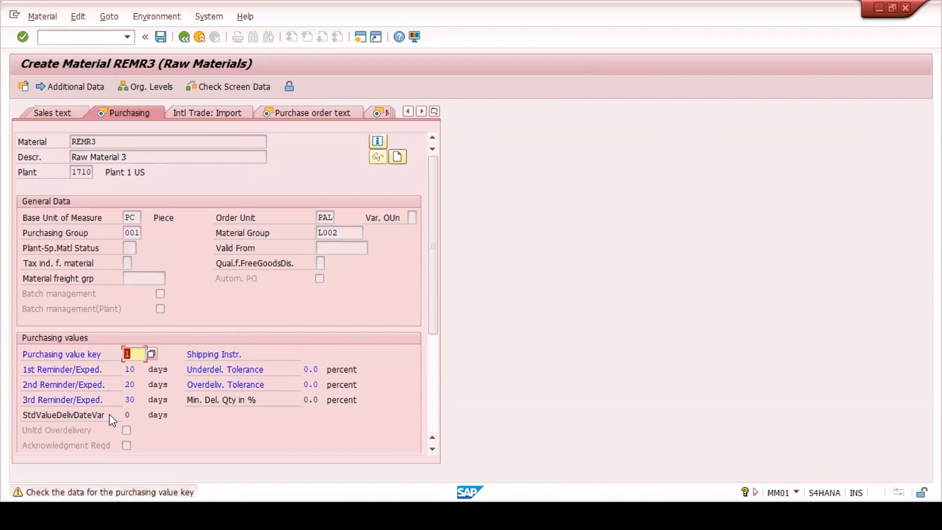
key(Return)
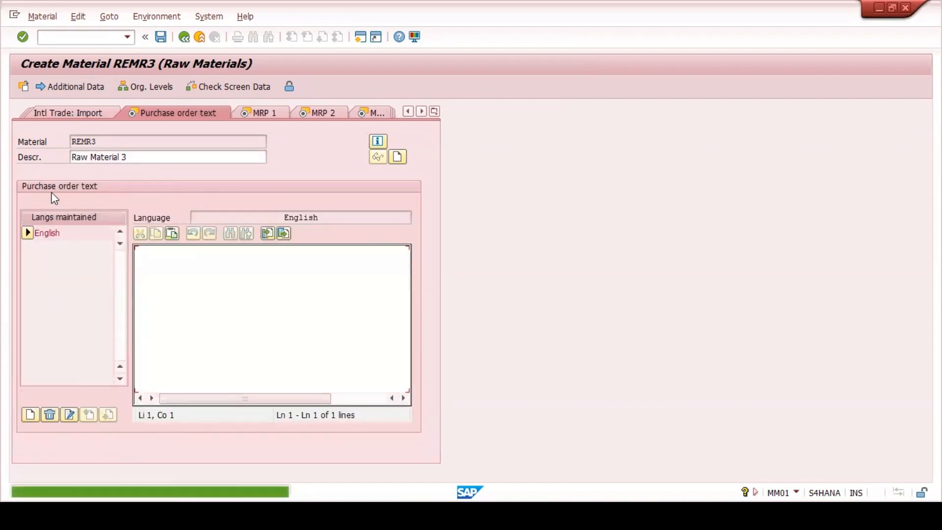
- Copy the material description Raw Material 3 into the English purchase order text
drag(101, 142, 67, 141)
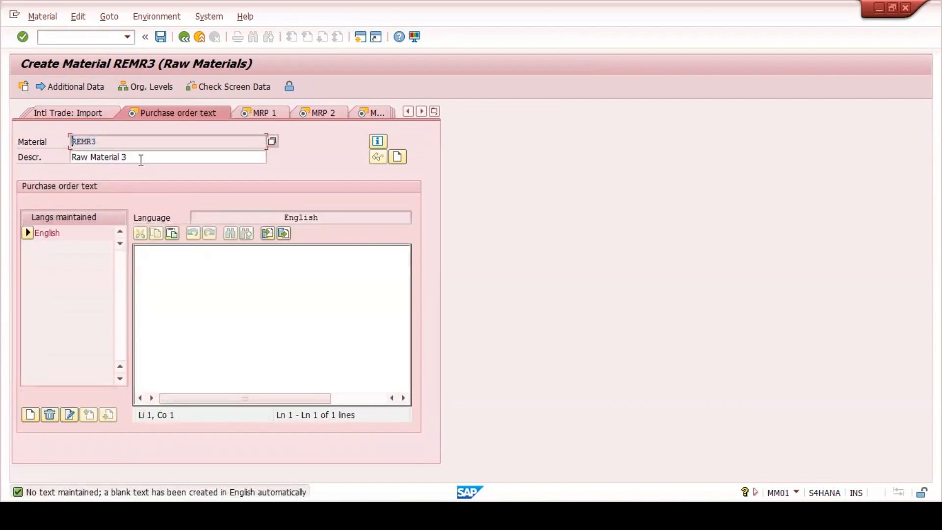
drag(141, 157, 69, 159)
key(ctrl+c)
click(156, 271)
key(ctrl+v)
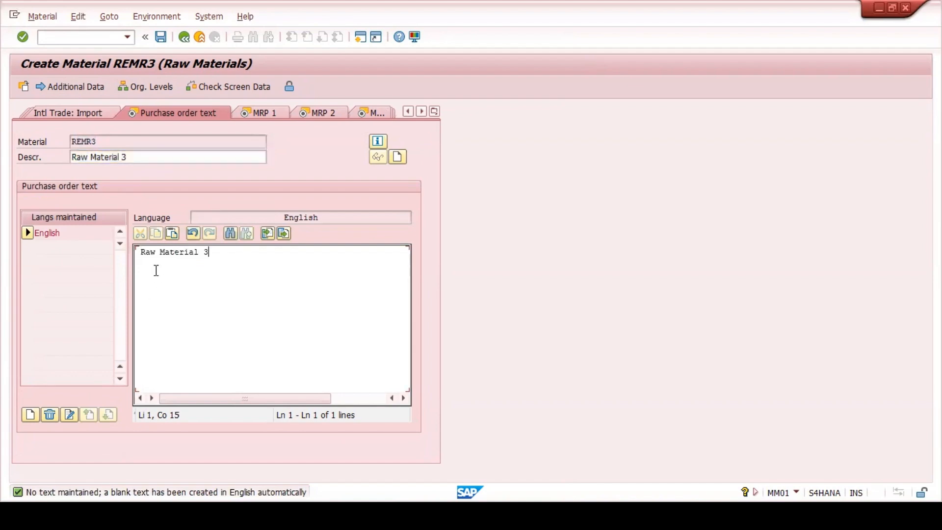
- Create a German purchase order text copied from the English one and continue to MRP 1
click(30, 415)
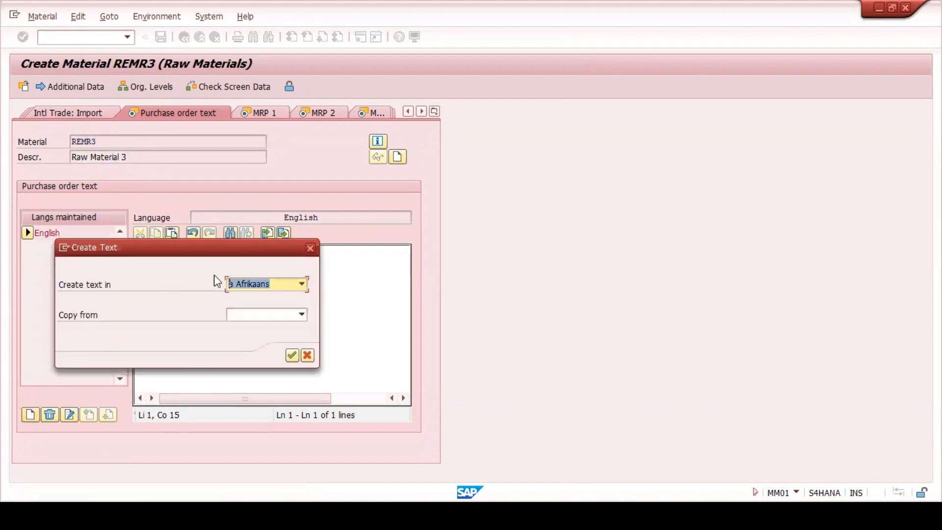
click(301, 284)
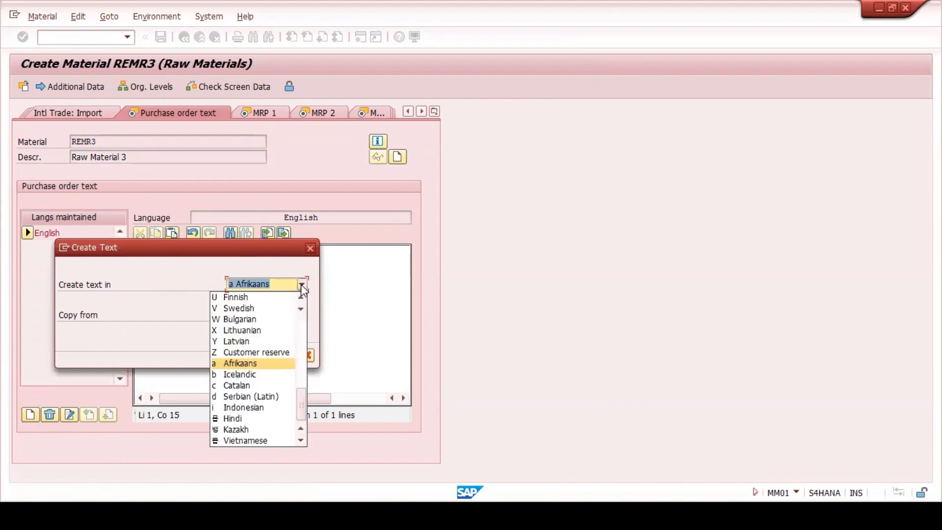
key(d)
key(d)
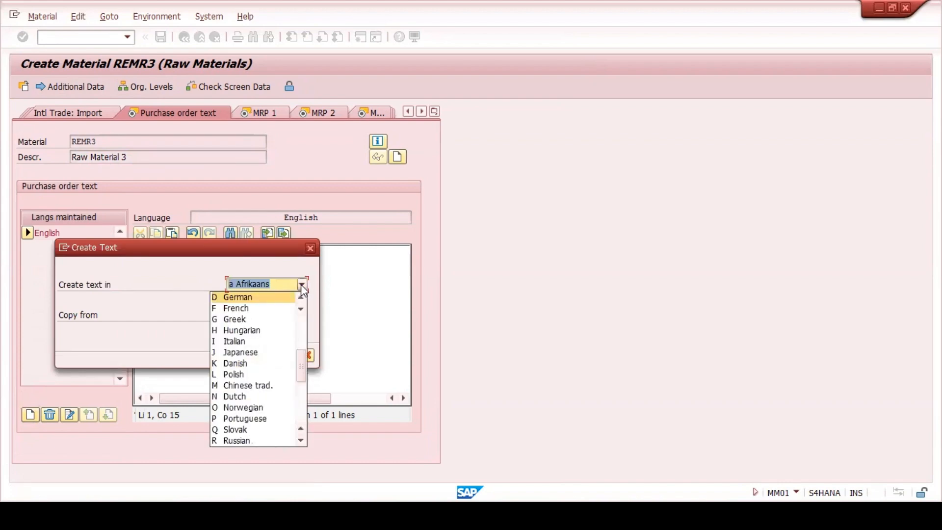
click(249, 298)
click(302, 314)
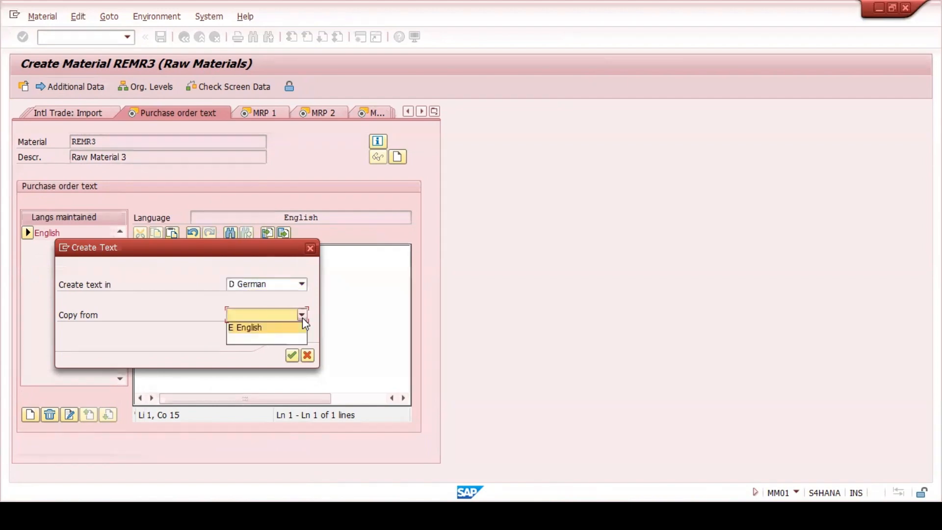
click(257, 328)
click(292, 355)
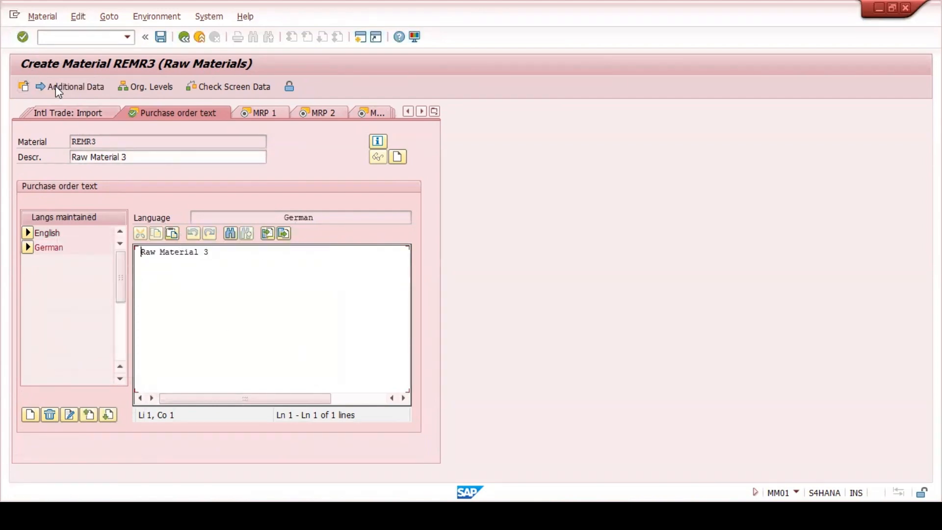
click(22, 37)
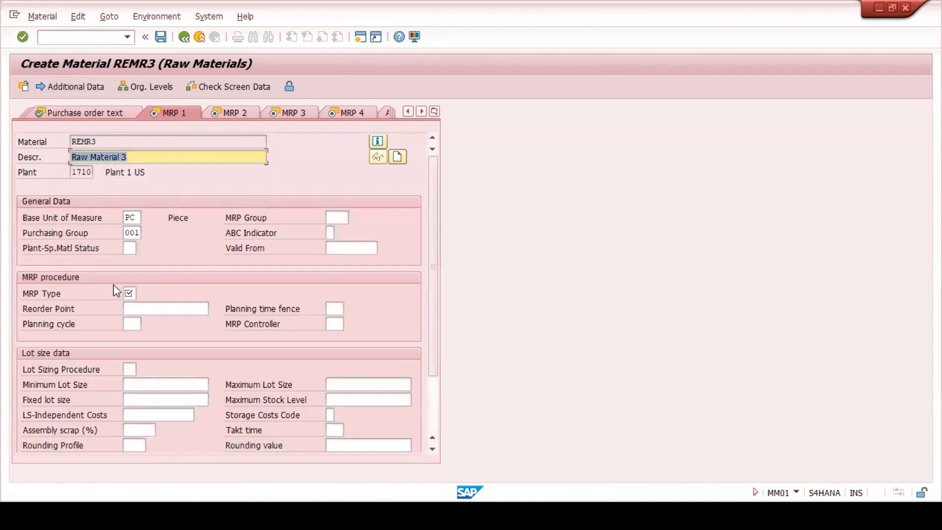
- Enter MRP type PD, MRP controller 001 and lot sizing procedure EX on MRP 1 and continue to MRP 2
click(135, 292)
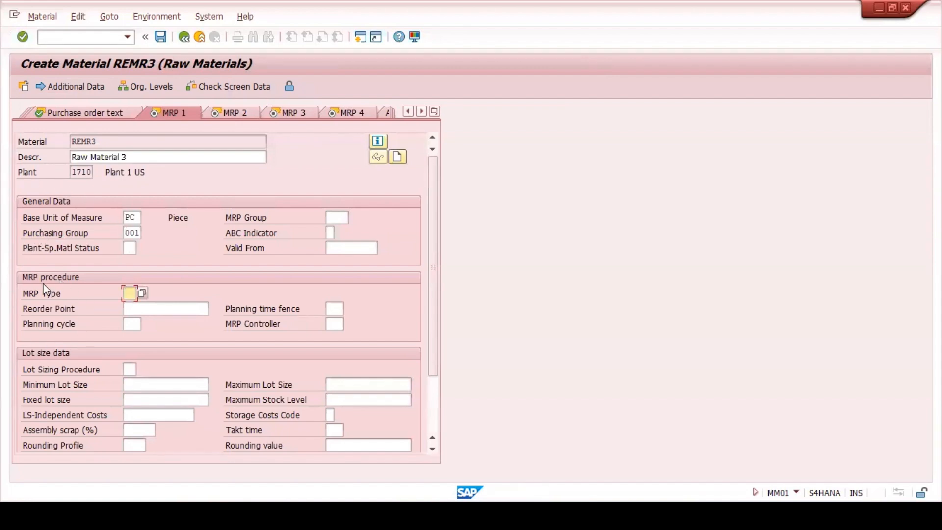
scroll(61, 401, down, 2)
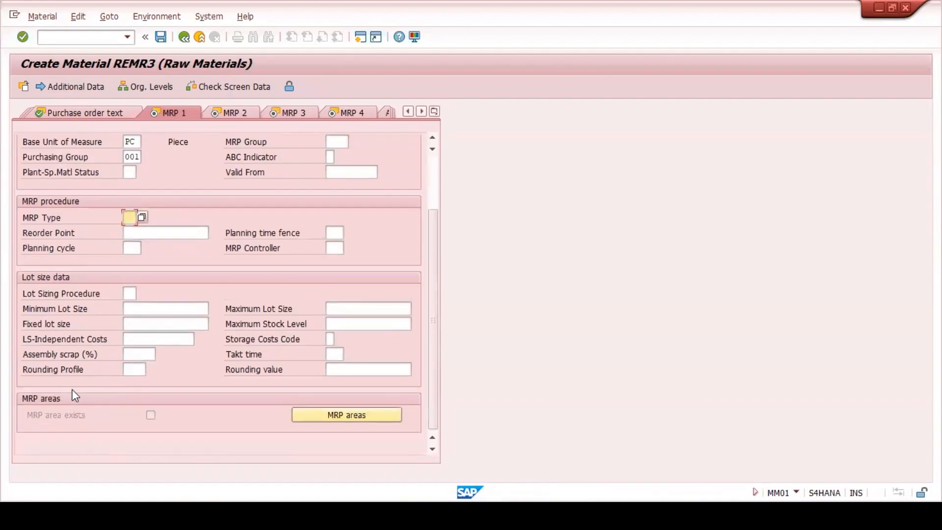
scroll(72, 394, up, 2)
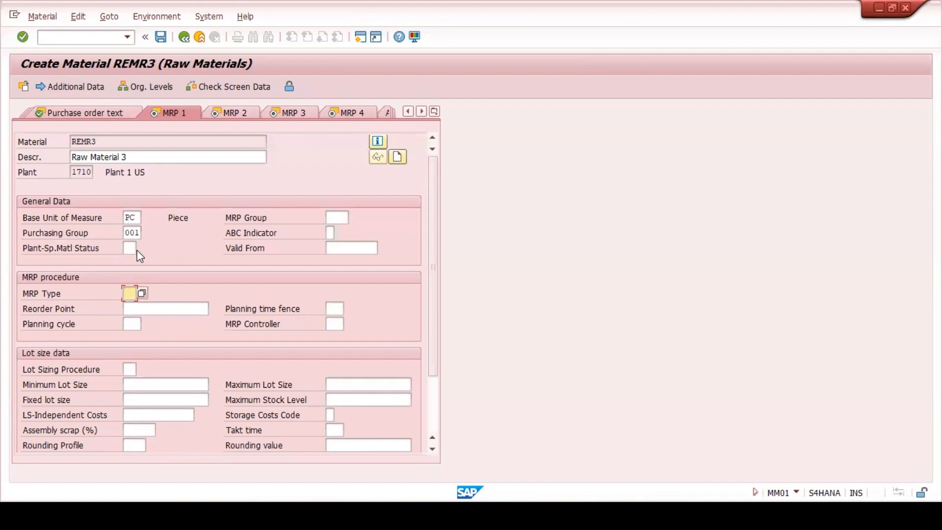
click(129, 293)
click(131, 308)
click(333, 323)
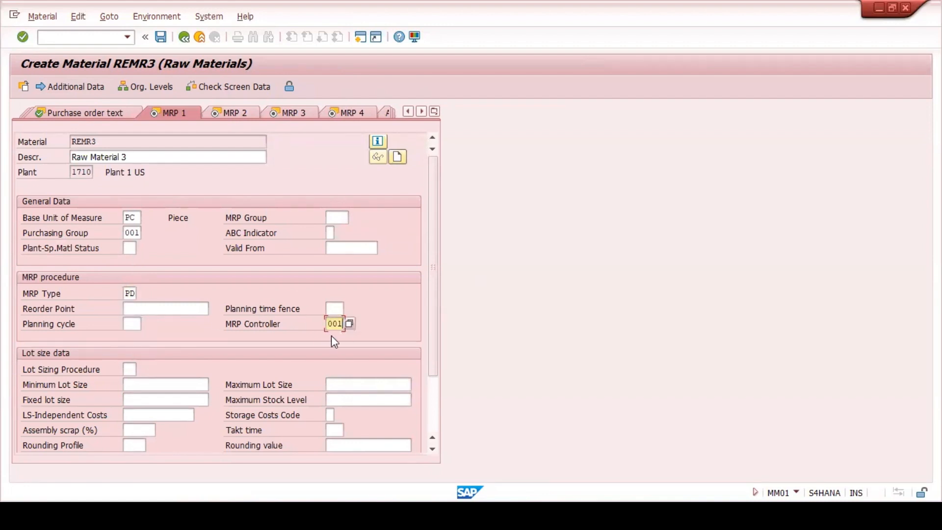
click(130, 369)
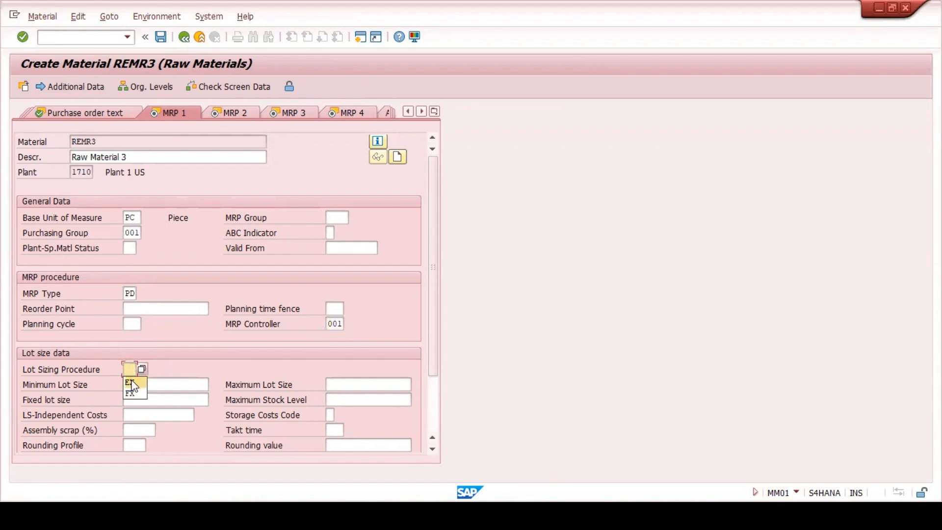
click(132, 383)
key(Return)
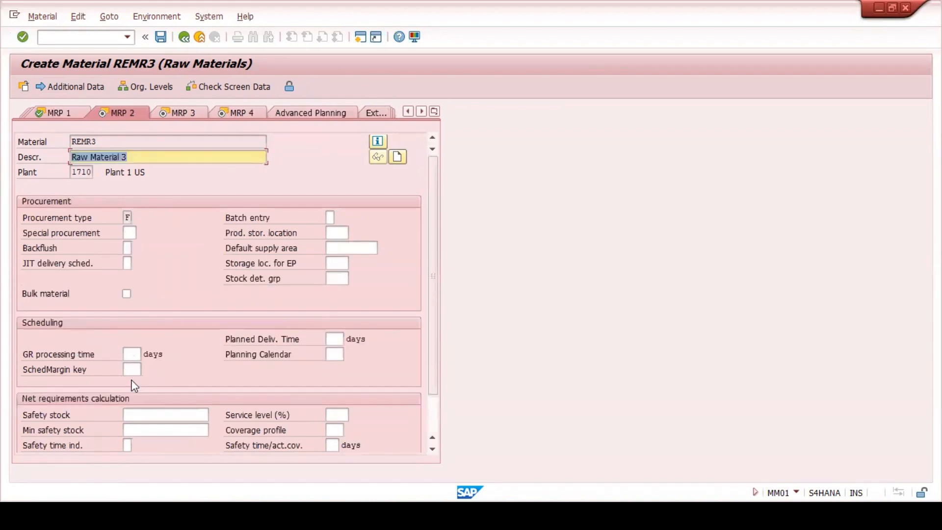
- Review the available procurement types on MRP 2, including External procurement (F), and close the list without changing the entry
click(130, 214)
click(136, 216)
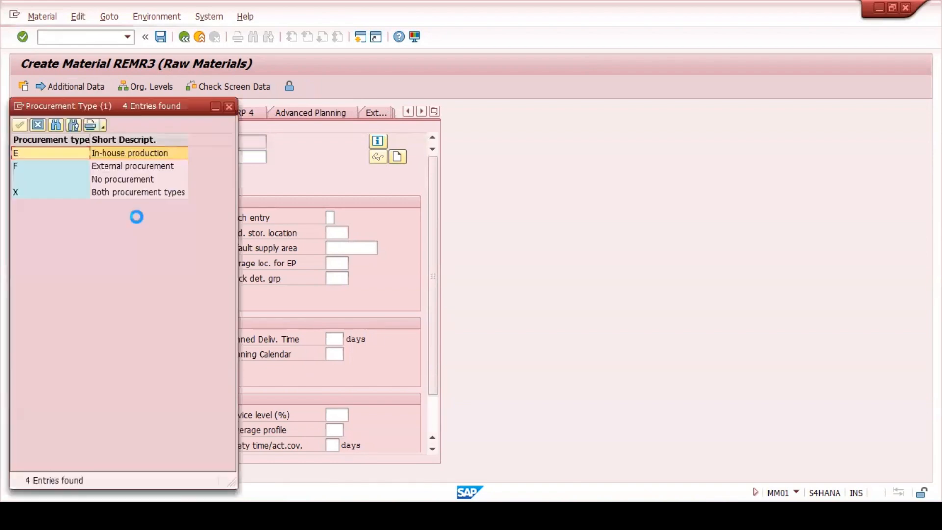
click(100, 165)
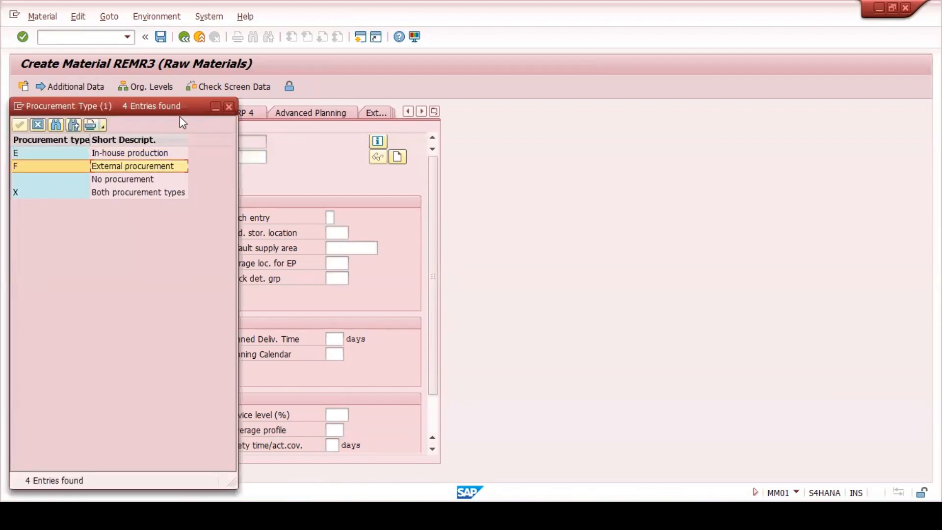
click(229, 107)
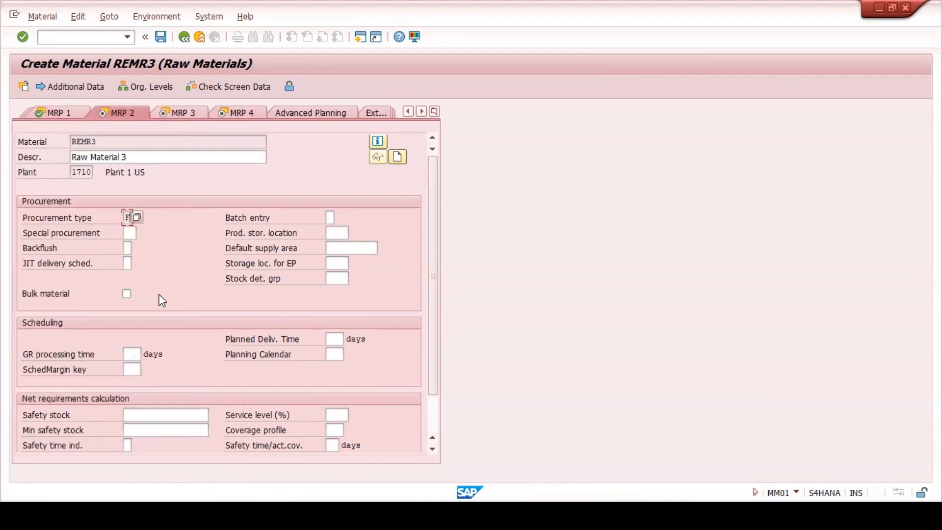
- Set GR processing time and planned delivery time to 1 day each and SchedMargin key to 000, then continue to MRP 3
click(135, 359)
text(1)
click(333, 338)
text(1)
click(135, 369)
click(147, 369)
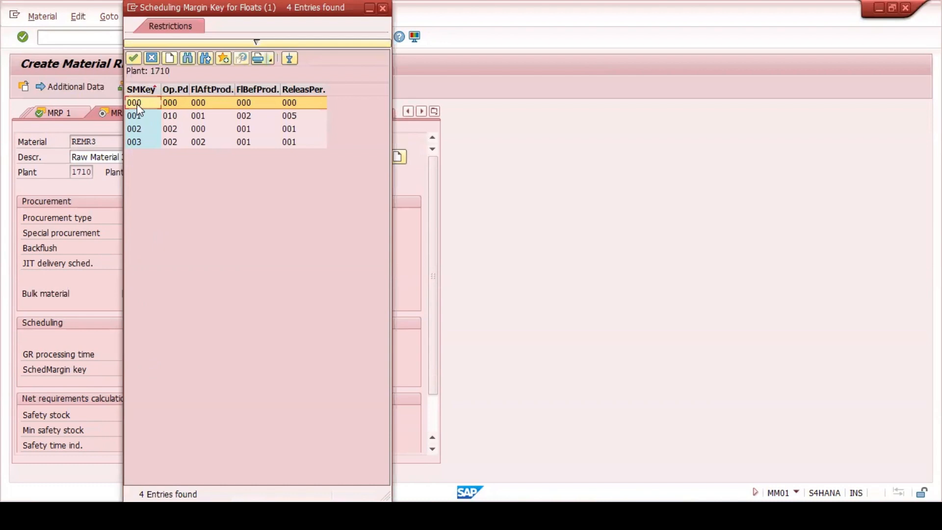
click(137, 103)
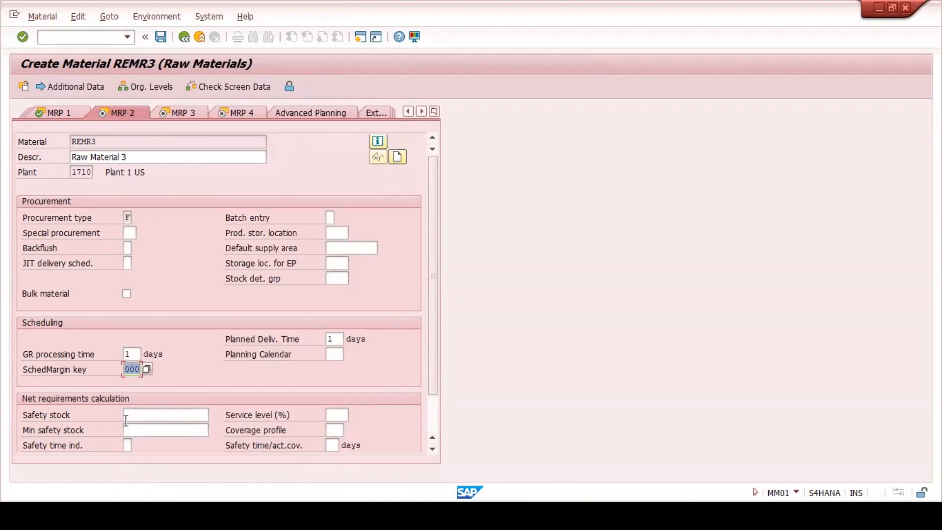
key(Return)
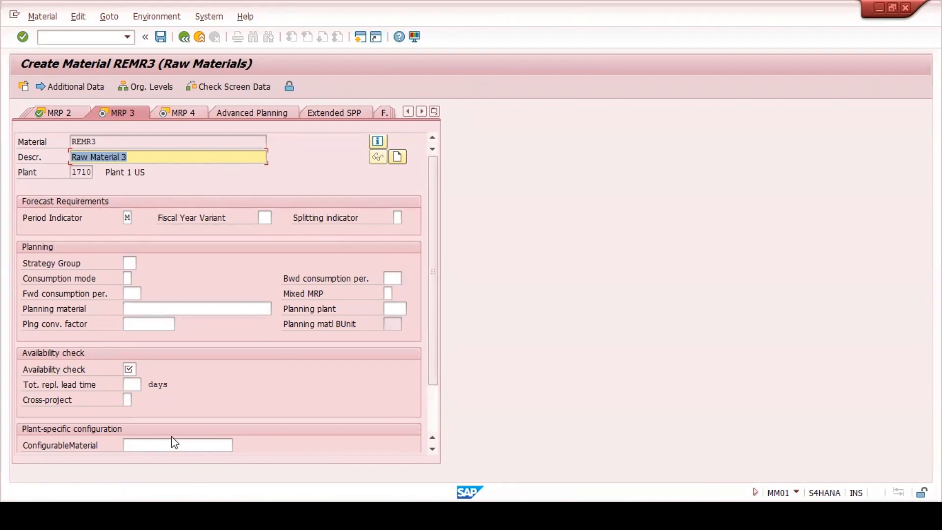
- Set the availability check on MRP 3 to 01 Daily requirements
click(129, 370)
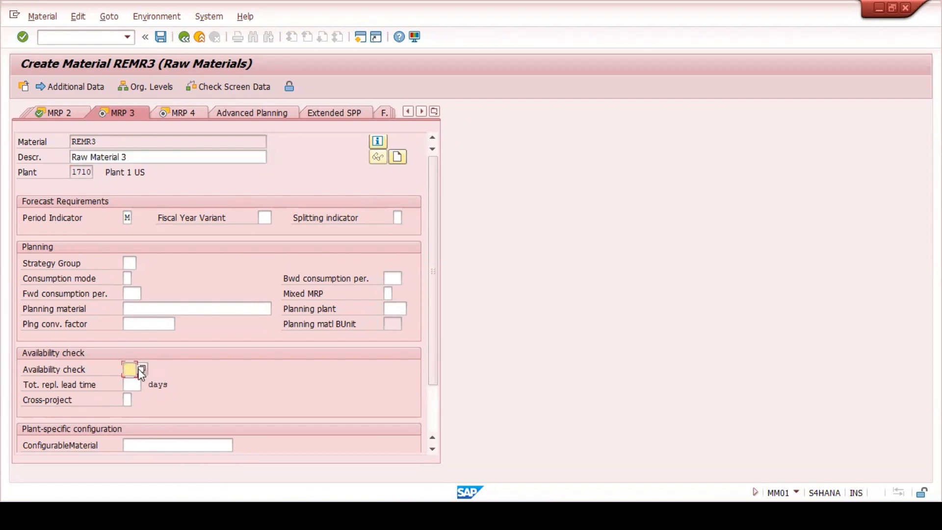
click(139, 369)
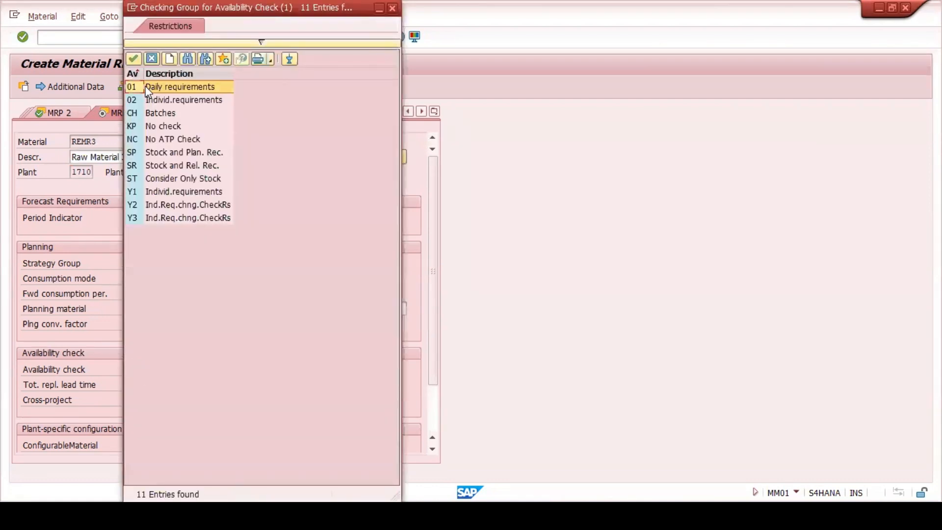
double_click(146, 87)
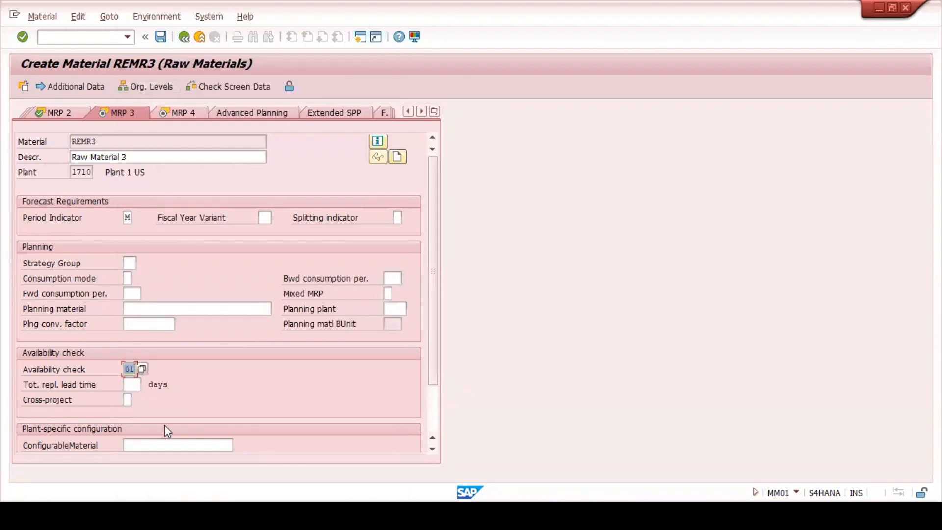
- Continue past the MRP 3, MRP 4 and plant storage views and set valuation class 3000 on Accounting 1
key(Return)
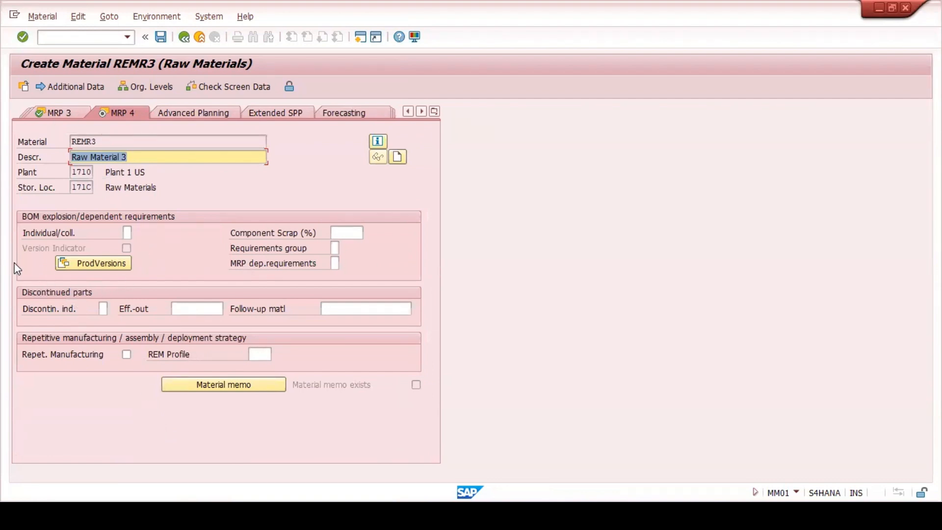
key(Return)
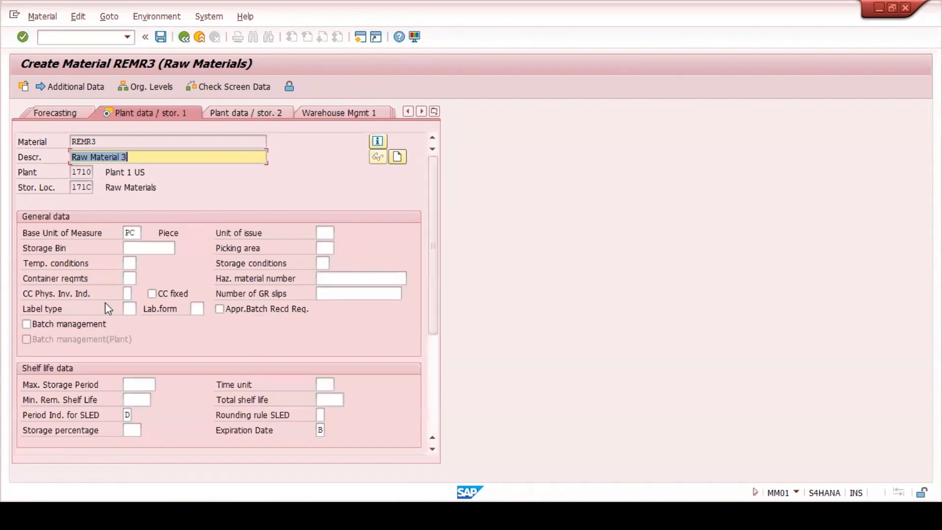
key(Return)
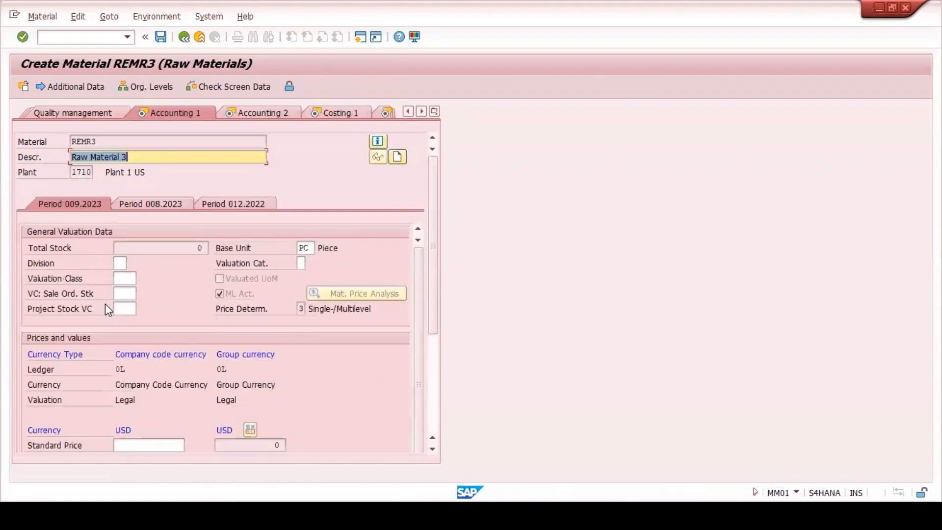
click(131, 279)
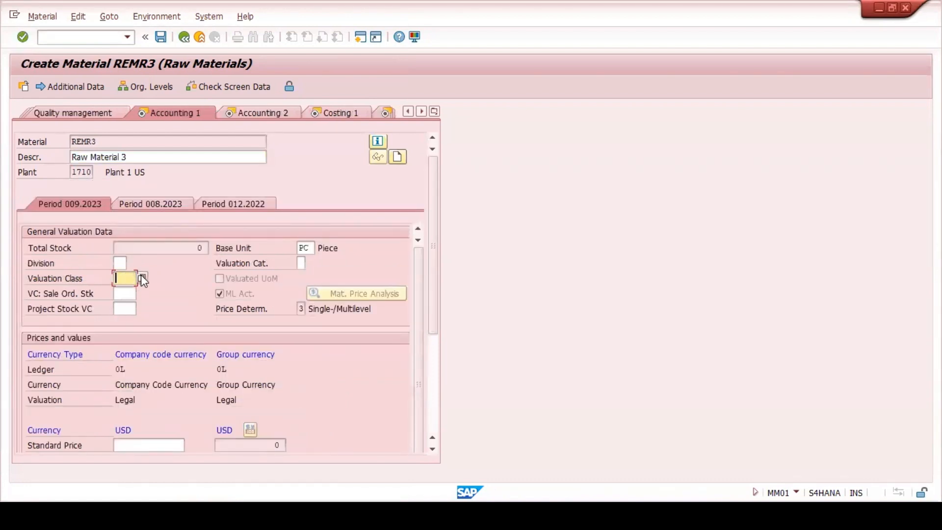
click(142, 279)
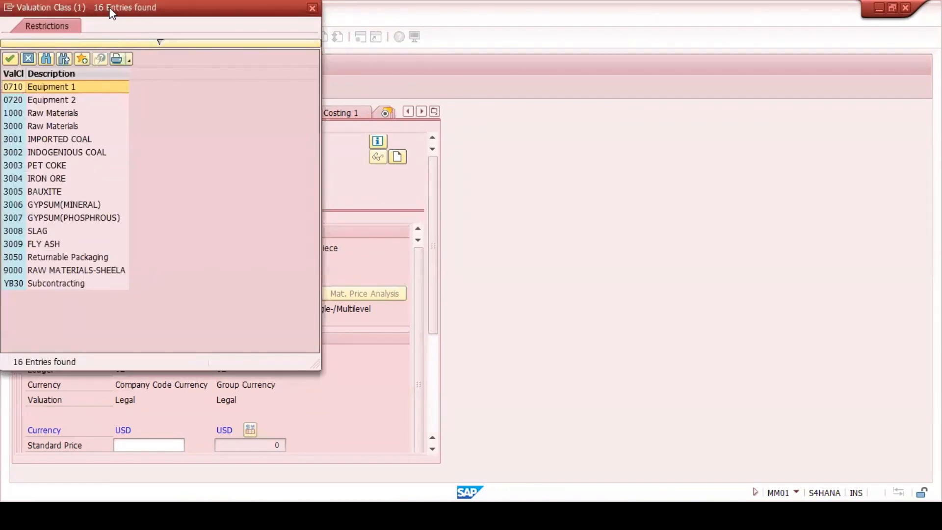
drag(112, 14, 437, 77)
double_click(359, 193)
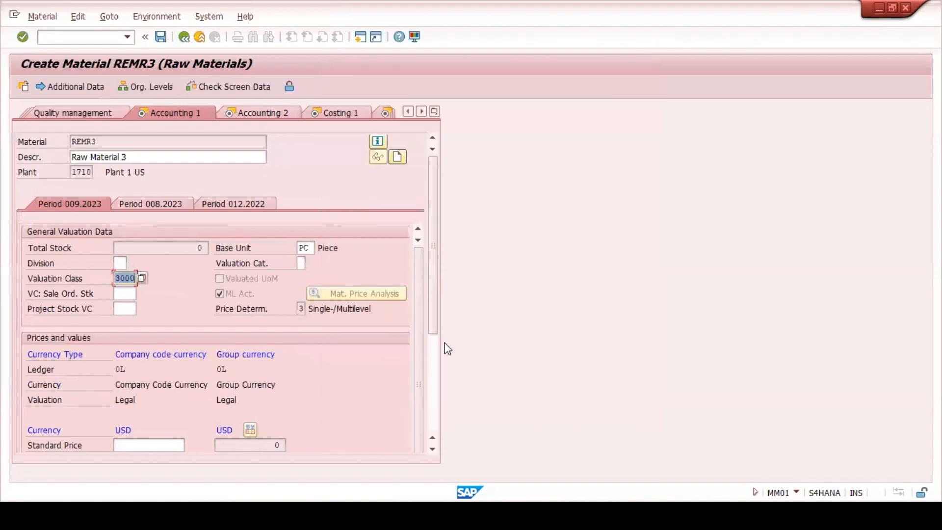
- Enter a standard price of 15 USD on Accounting 1 and continue through Accounting 2 to Costing 1
scroll(170, 422, down, 2)
click(138, 354)
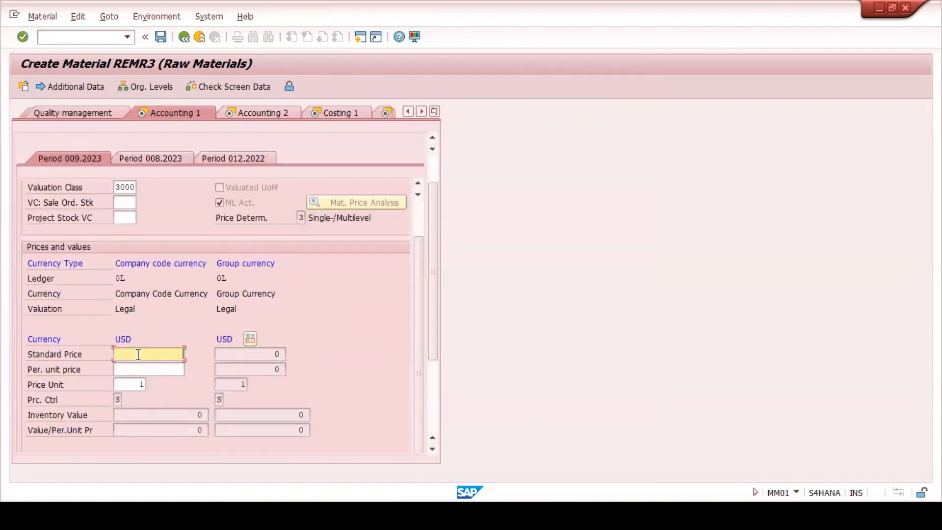
text(15)
key(Return)
key(Return)
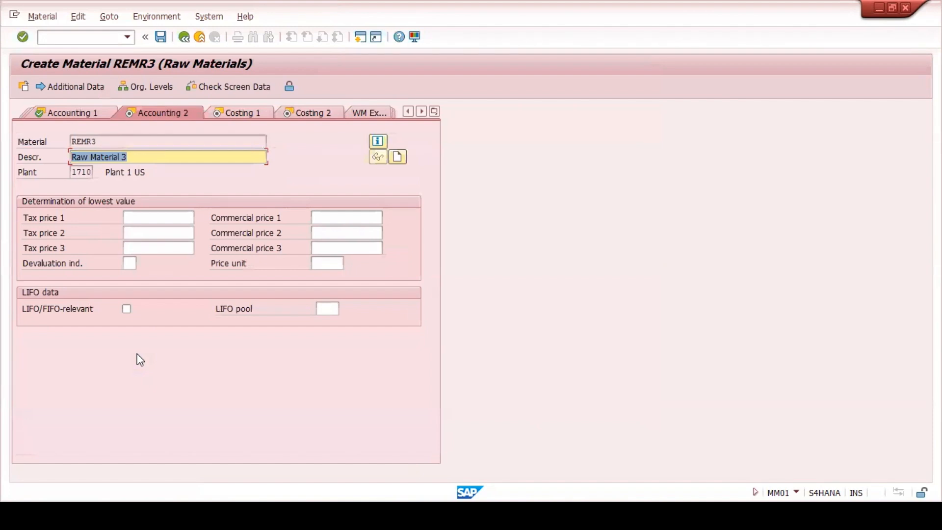
key(Return)
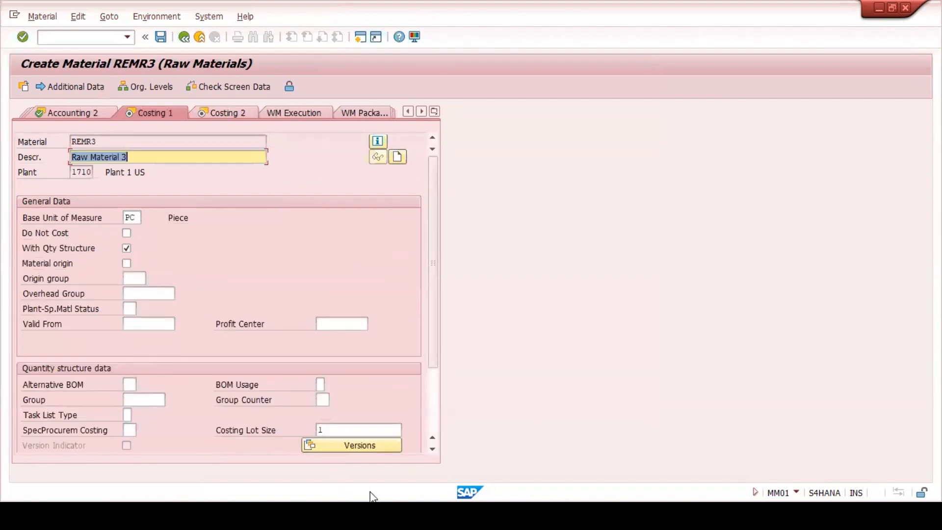
- Assign profit center YB110 on Costing 1, continue past Costing 2 and save material REMR3
click(337, 324)
click(332, 337)
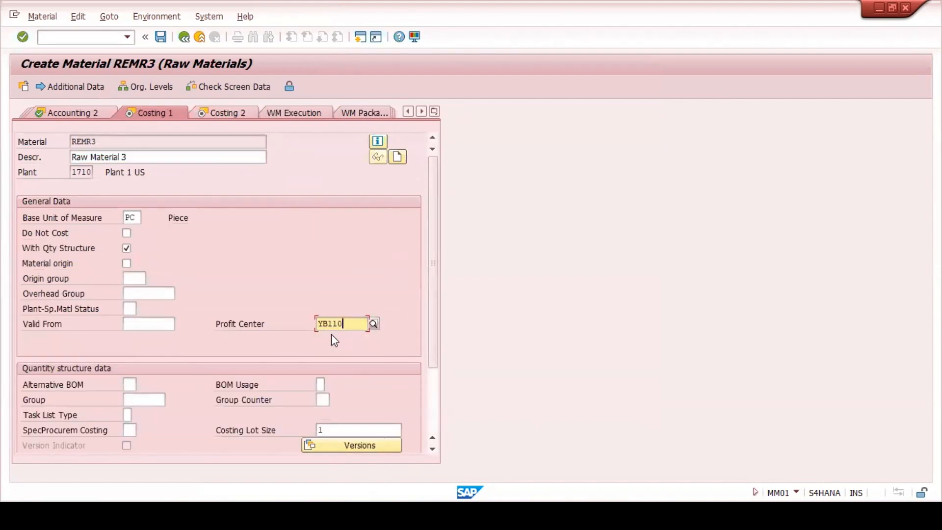
key(Return)
key(Return)
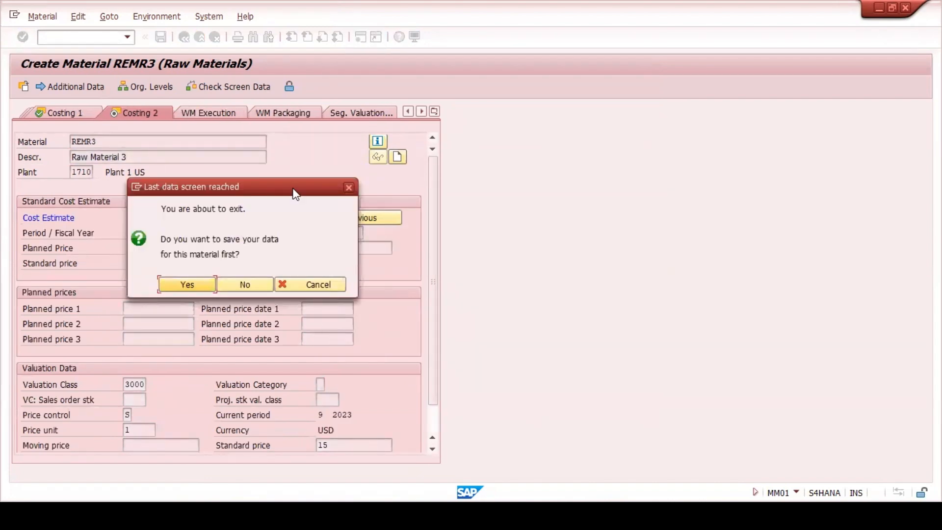
click(176, 287)
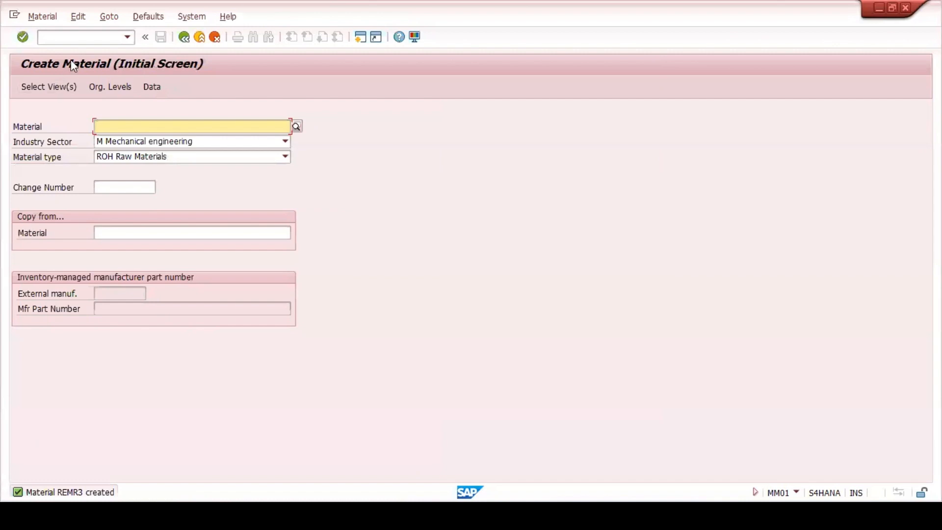
- Open transaction MM03 and try to display material REMR3 for plant 1710, storage location 171A
click(68, 40)
text(/N)
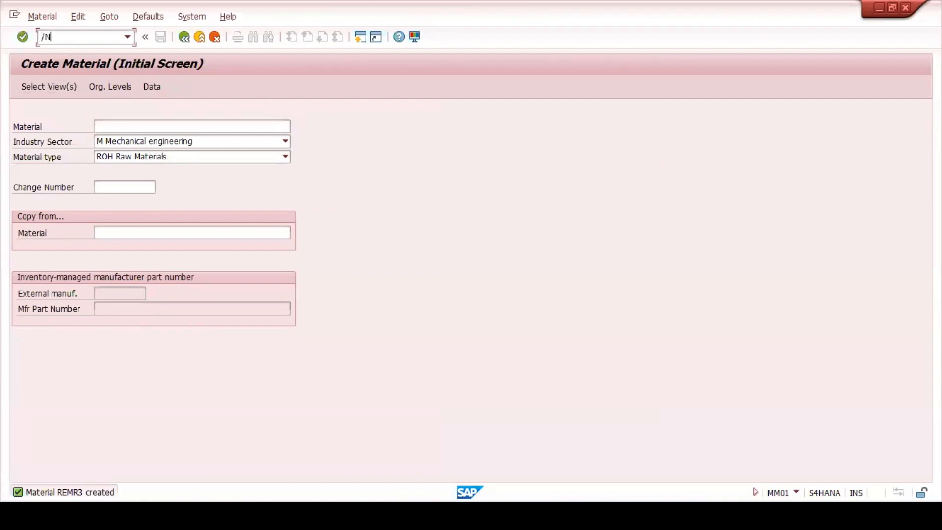
text(MM03)
key(Return)
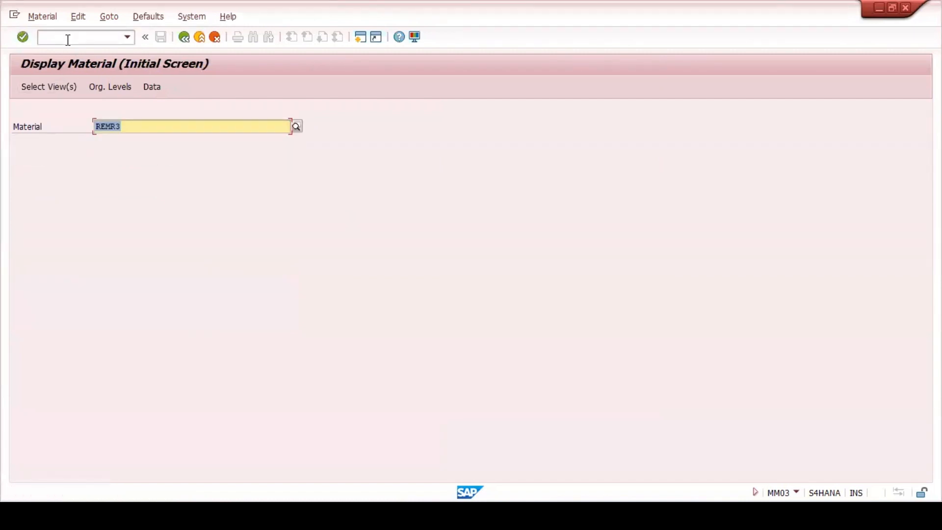
key(Return)
key(Return)
key(Return)
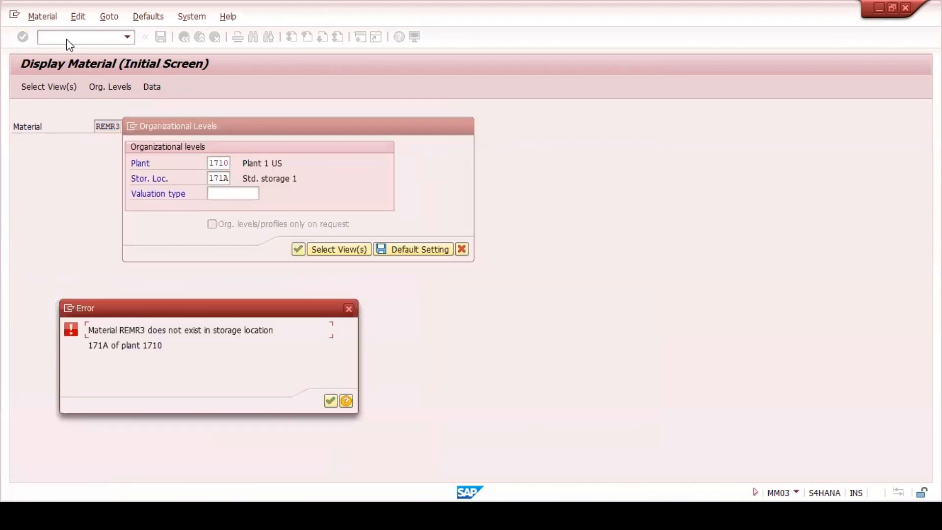
- Change the storage location to 171C and display the material master of REMR3
click(348, 308)
click(231, 178)
key(BackSpace)
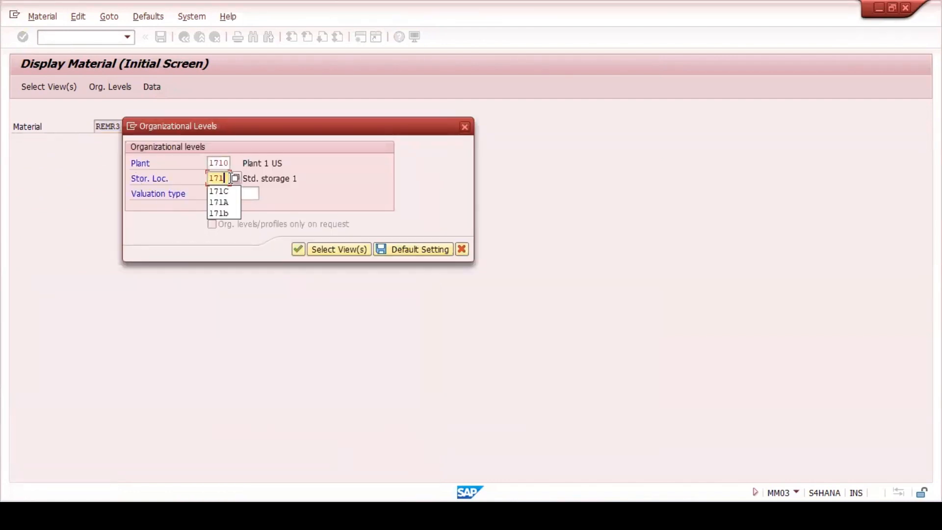
text(C)
key(Return)
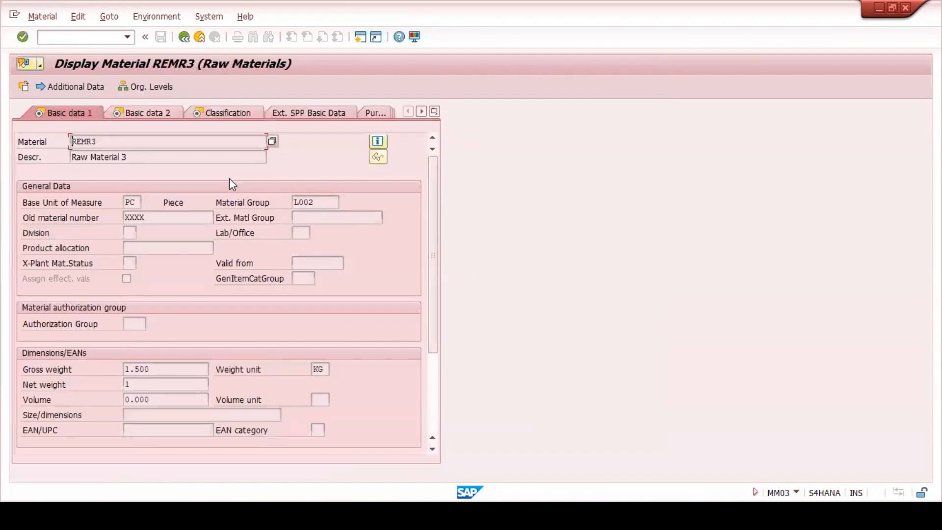
- Copy the material number REMR3 from the display screen and open transaction MM01
drag(105, 141, 72, 141)
key(ctrl+c)
click(65, 42)
text(/N MM01)
key(Return)
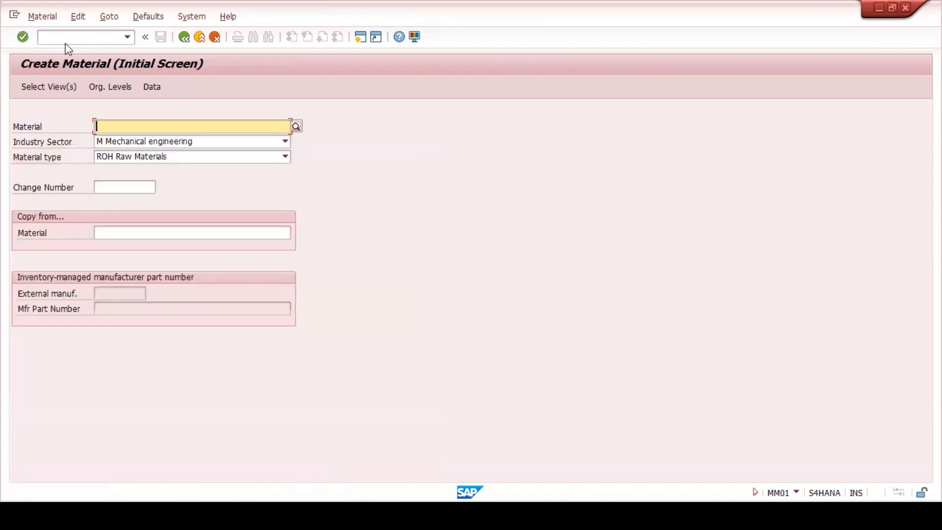
- Enter REMR4 as the new material and REMR3 as the material to copy from
click(114, 233)
key(ctrl+v)
click(105, 124)
key(ctrl+v)
key(BackSpace)
text(4)
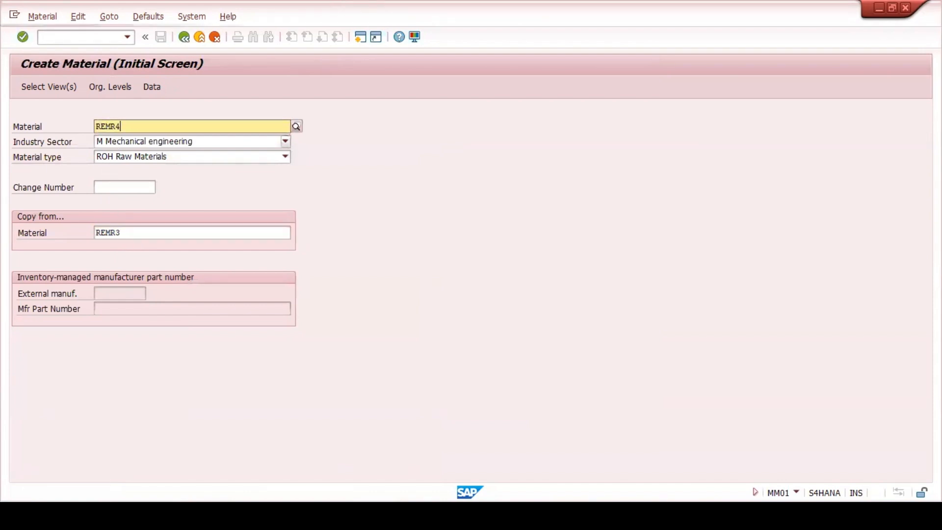
click(316, 151)
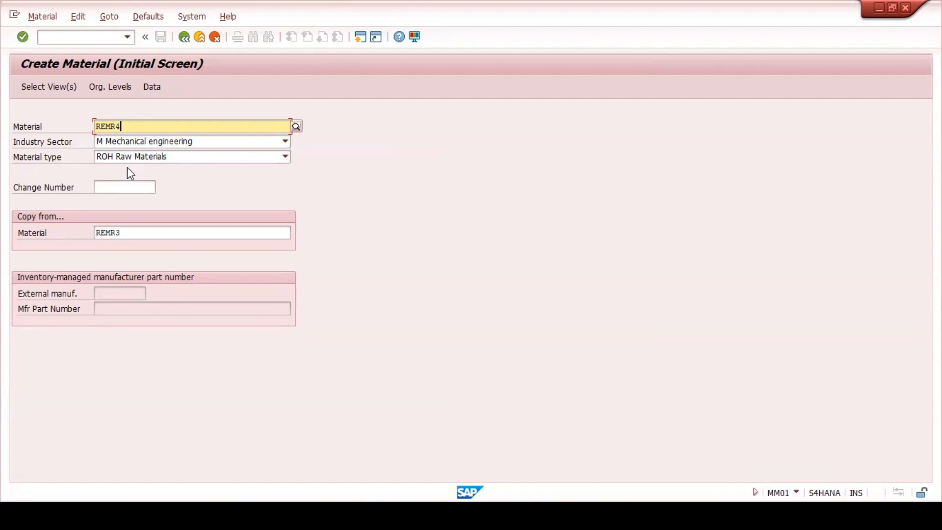
- Deselect the three Sales views and Sales Text, add Purchasing and Purchase Order Text, and continue to the organizational levels
key(Return)
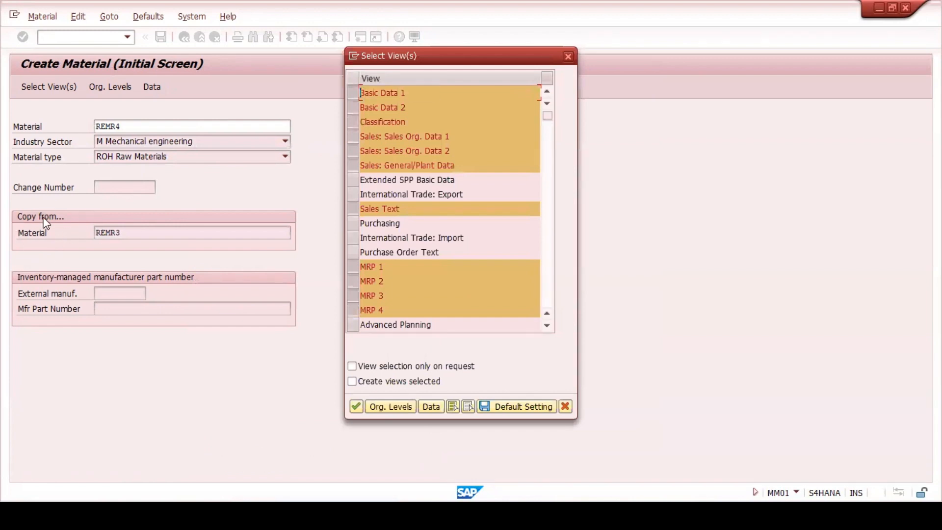
click(353, 136)
click(352, 151)
click(351, 165)
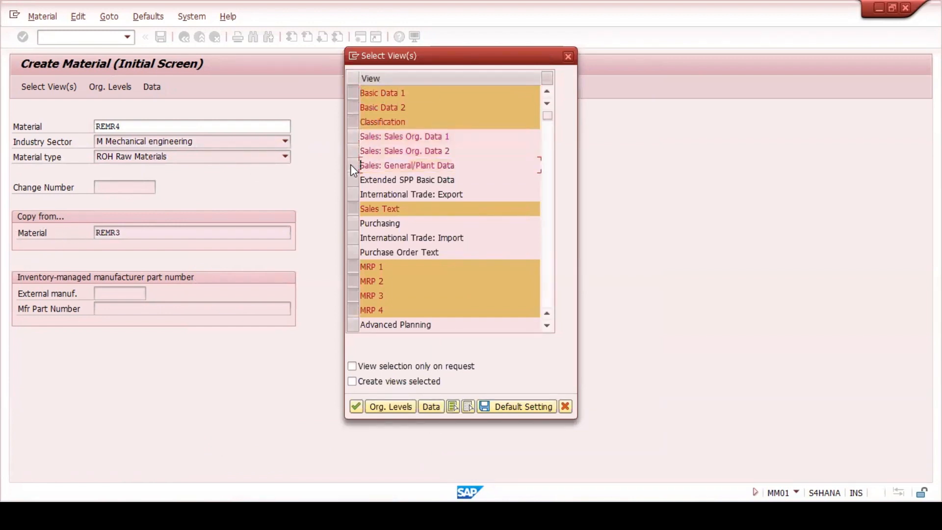
click(351, 209)
click(352, 223)
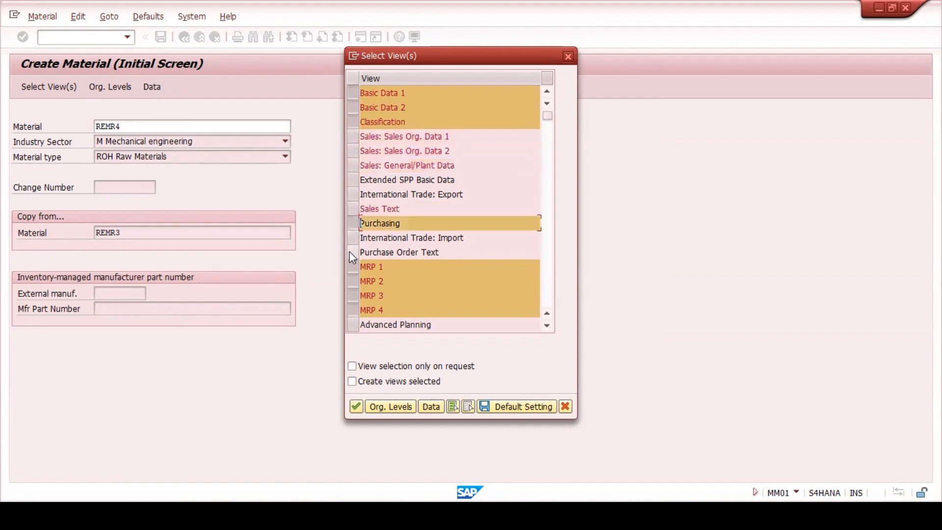
click(351, 252)
scroll(358, 257, down, 1)
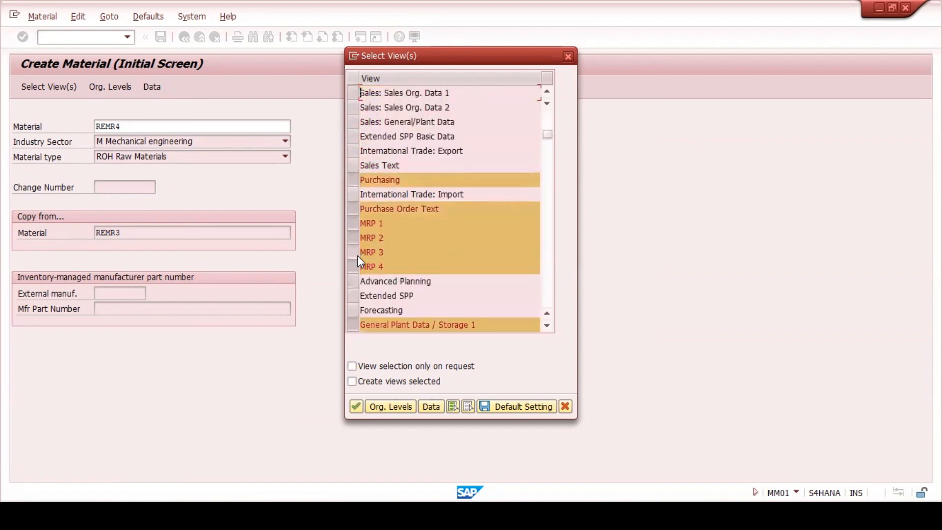
scroll(357, 259, down, 2)
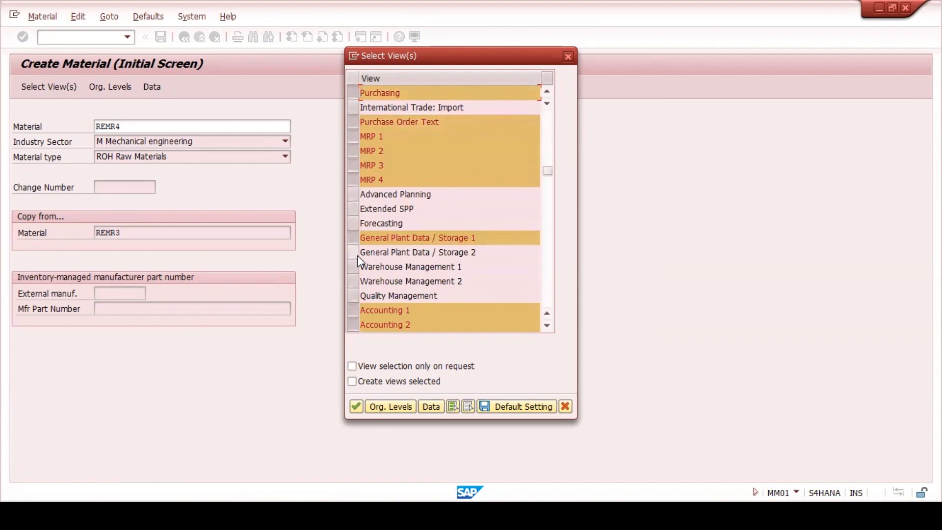
scroll(358, 260, down, 1)
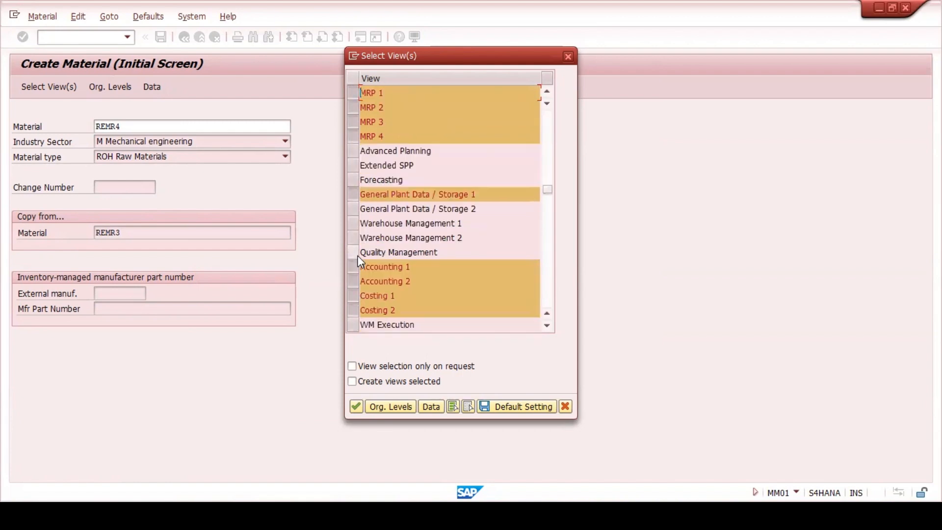
scroll(358, 256, down, 1)
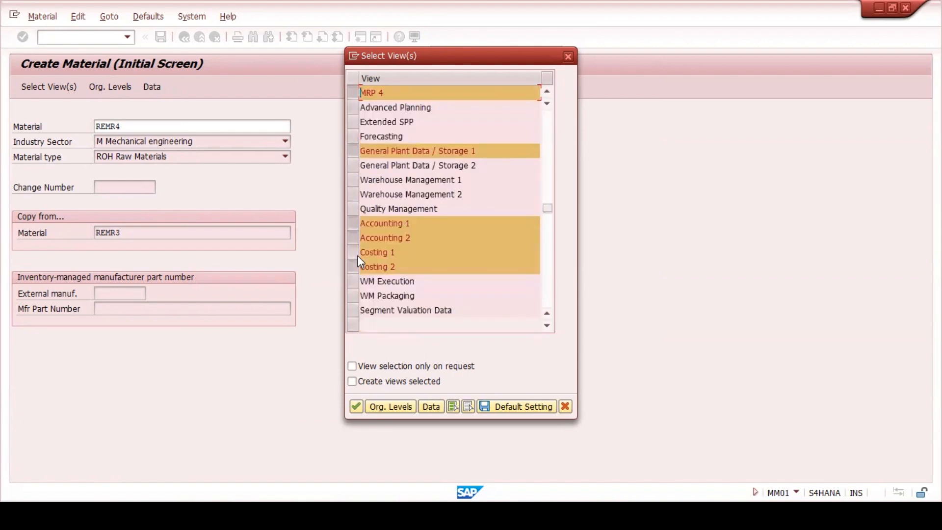
scroll(358, 257, down, 2)
click(389, 407)
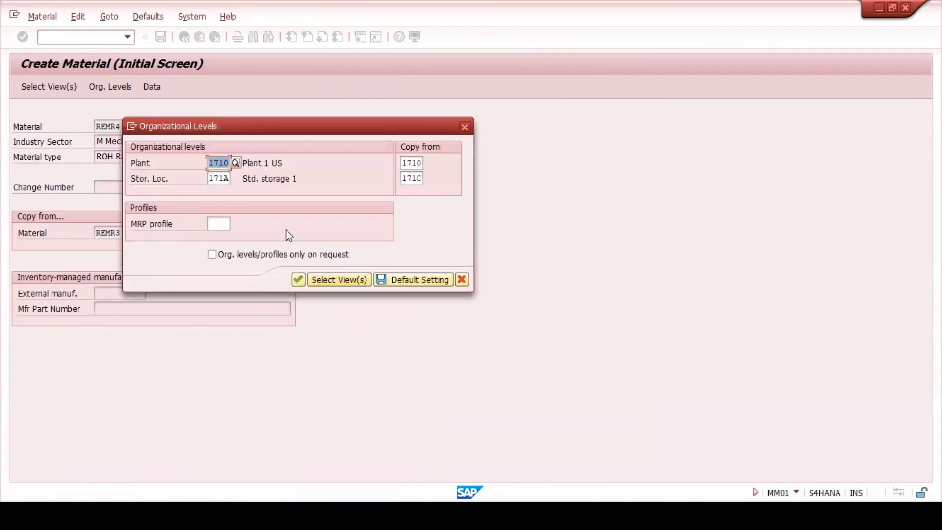
- Set the new material's storage location to 171C and confirm the organizational levels for plant 1710
key(Tab)
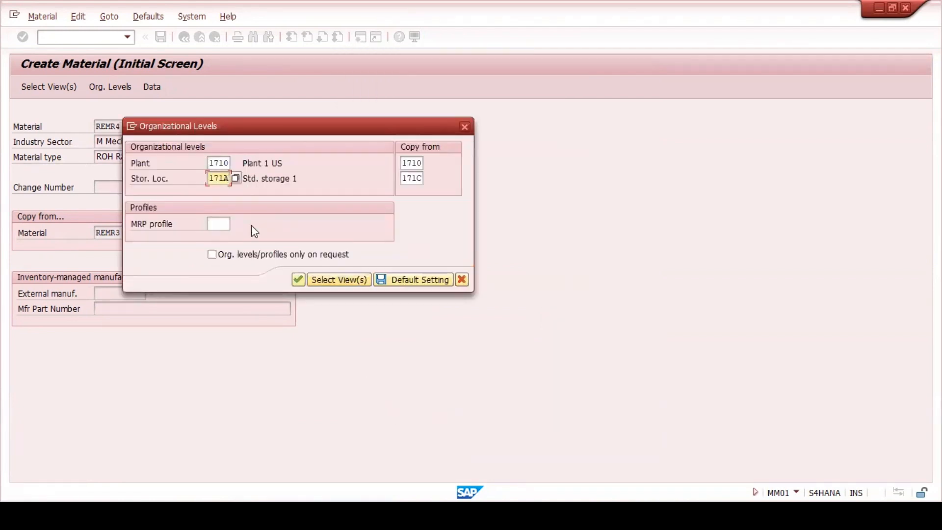
key(BackSpace)
text(C)
drag(238, 125, 415, 126)
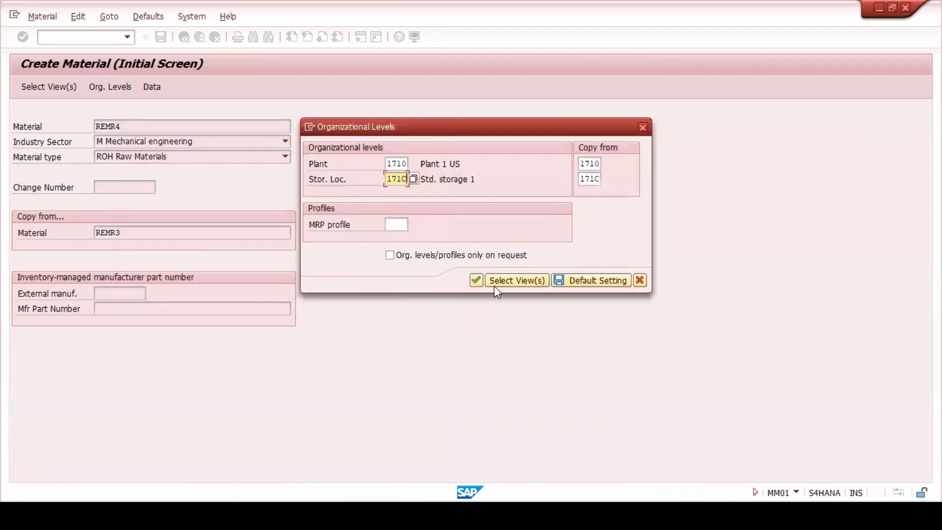
click(475, 281)
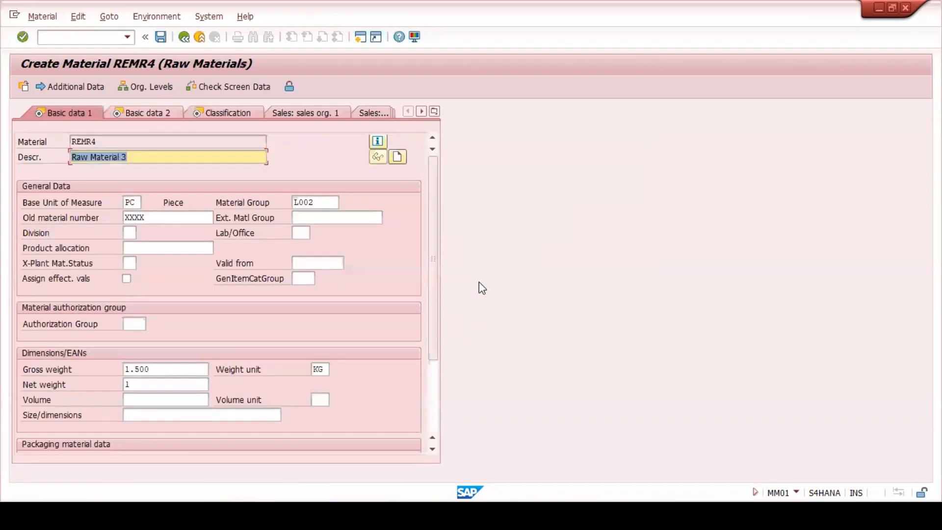
- Change the description of REMR4 to Raw Material 4 in both the EN and DE language entries
click(139, 160)
key(BackSpace)
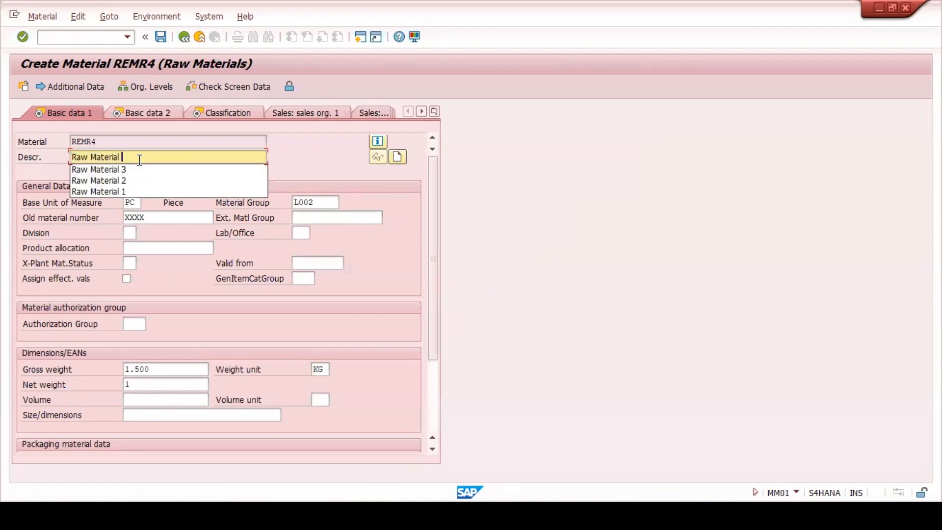
text(4)
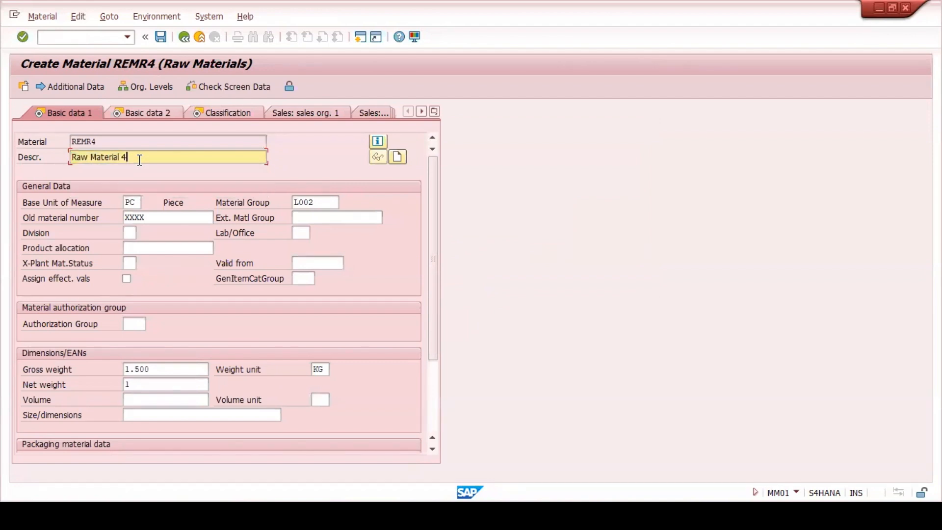
click(78, 87)
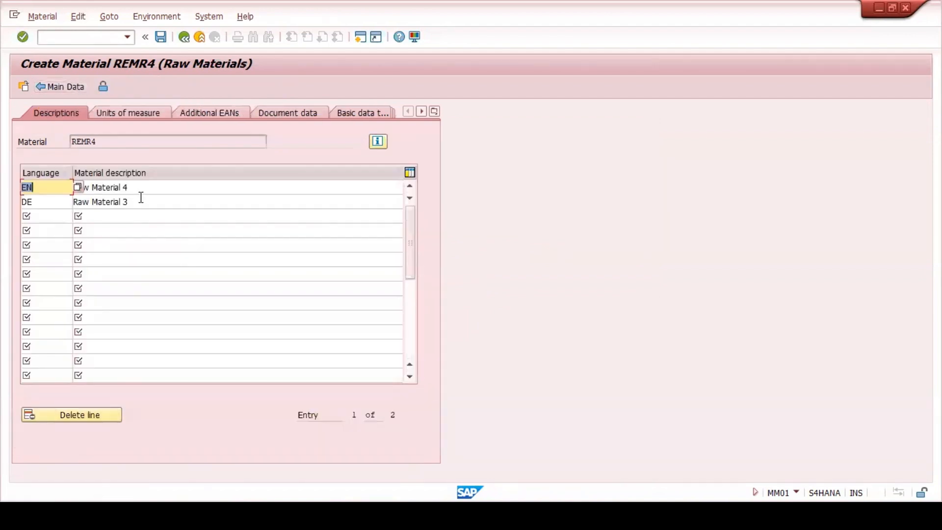
click(141, 200)
key(BackSpace)
text(4)
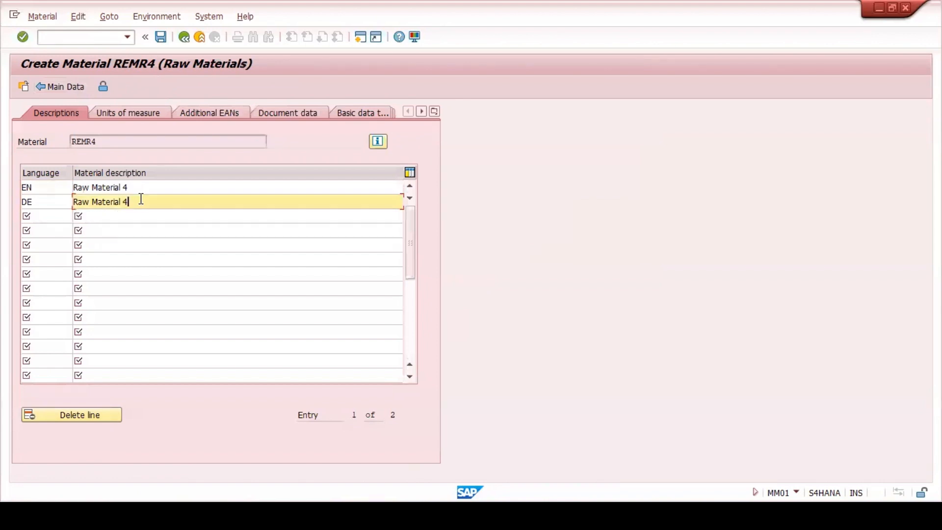
- Return to REMR4's main data and accept the Basic Data, Classification and Purchasing views through to the purchase order text
click(54, 83)
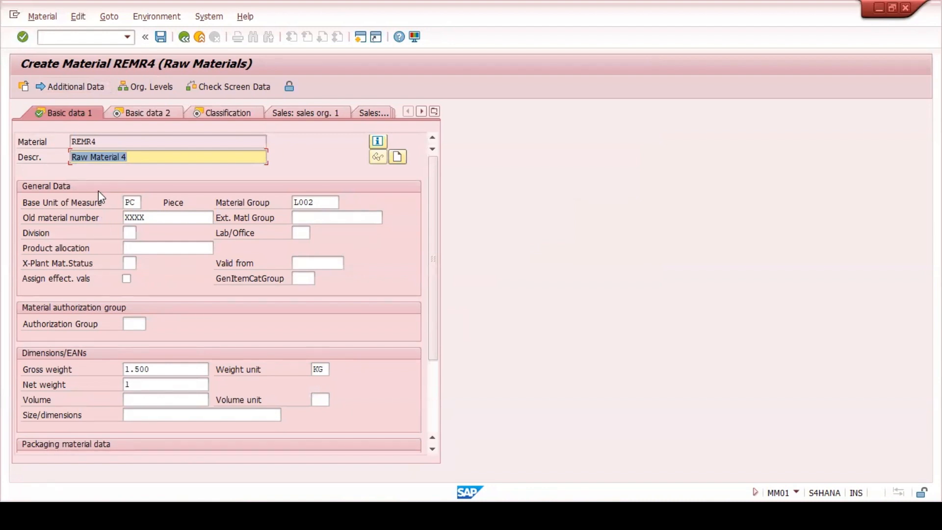
key(Return)
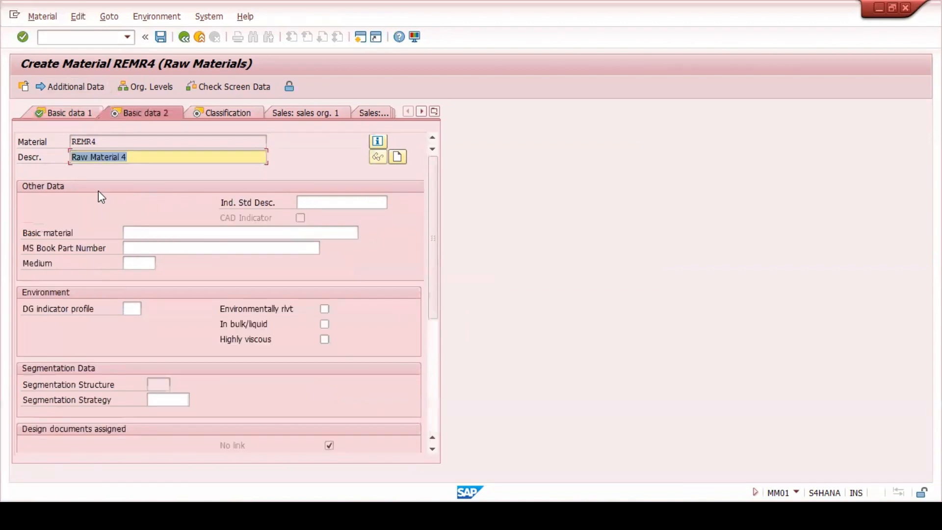
key(Return)
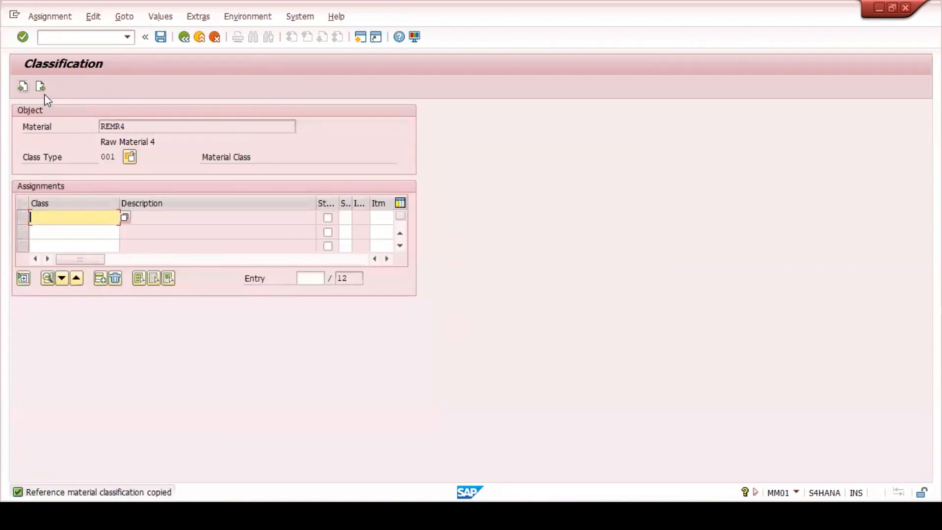
click(43, 86)
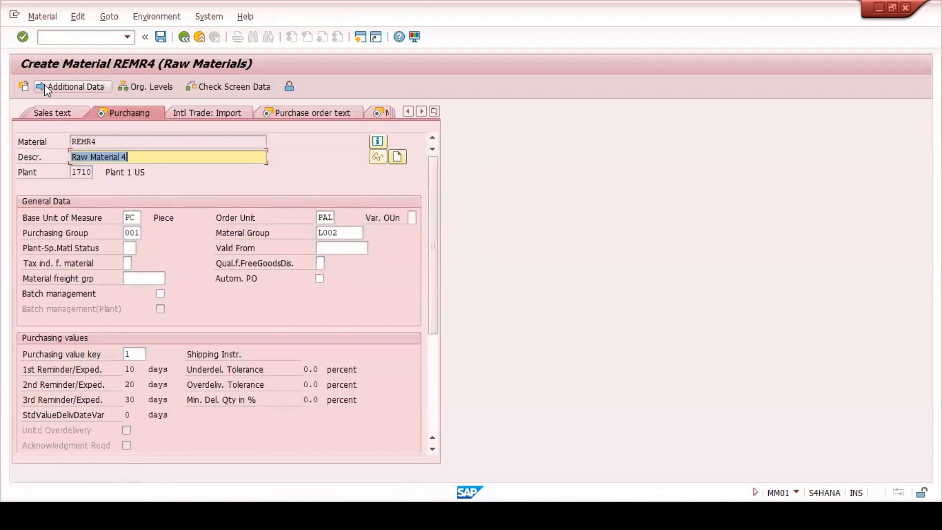
key(Return)
click(45, 85)
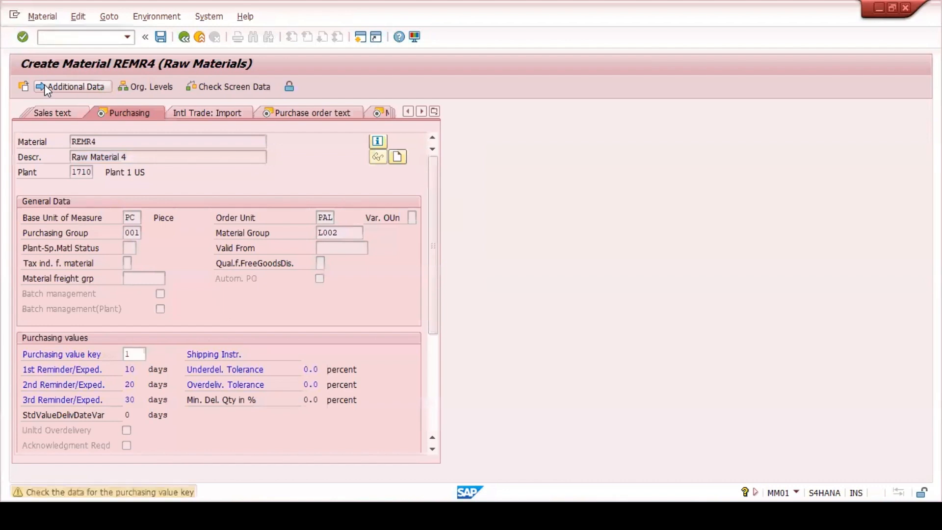
- Change REMR4's purchase order text to Raw Material 4 in both English and German, and continue to MRP 1
click(223, 251)
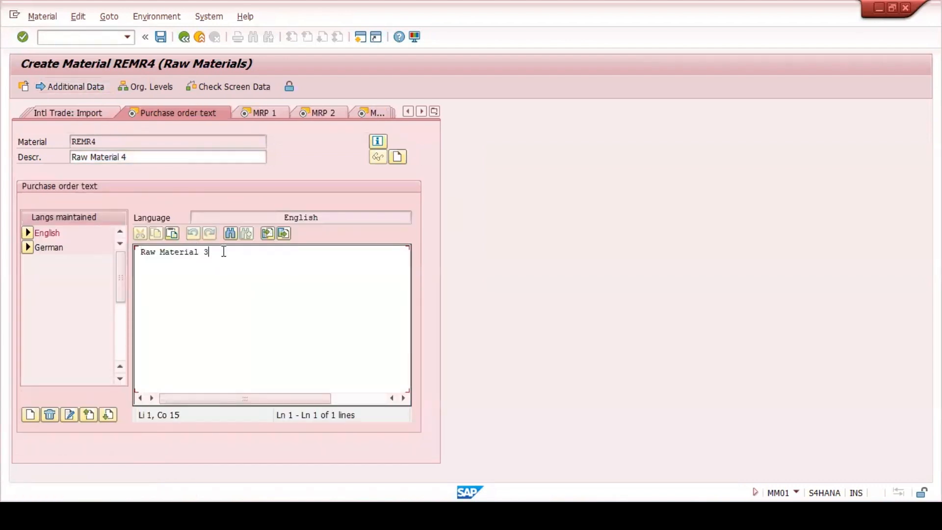
key(BackSpace)
text(4)
click(26, 248)
click(213, 259)
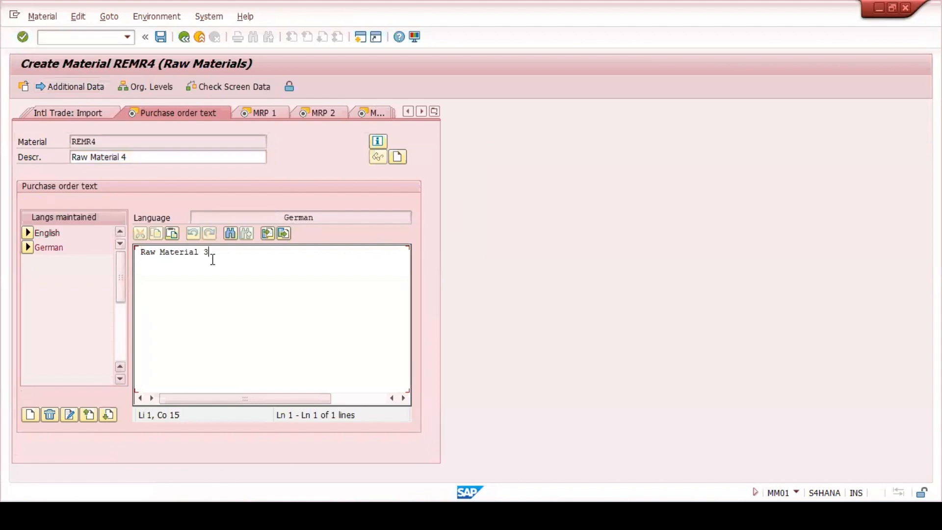
key(BackSpace)
text(4)
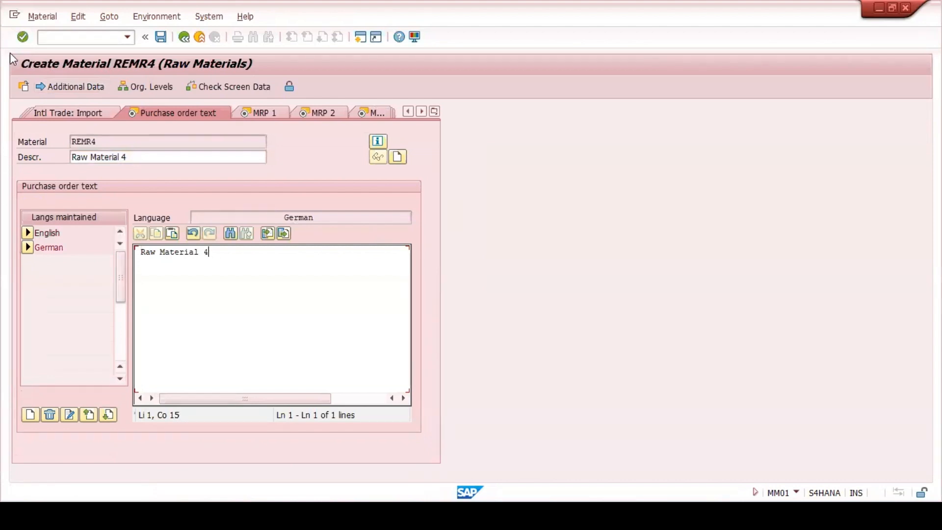
click(28, 42)
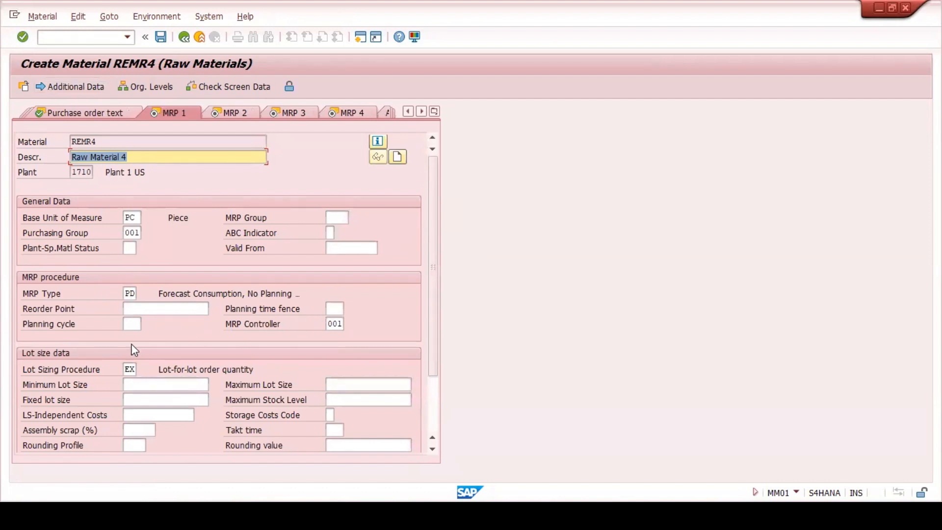
- Accept MRP 1 as copied and set the planned delivery time to 2 days in MRP 2
key(Return)
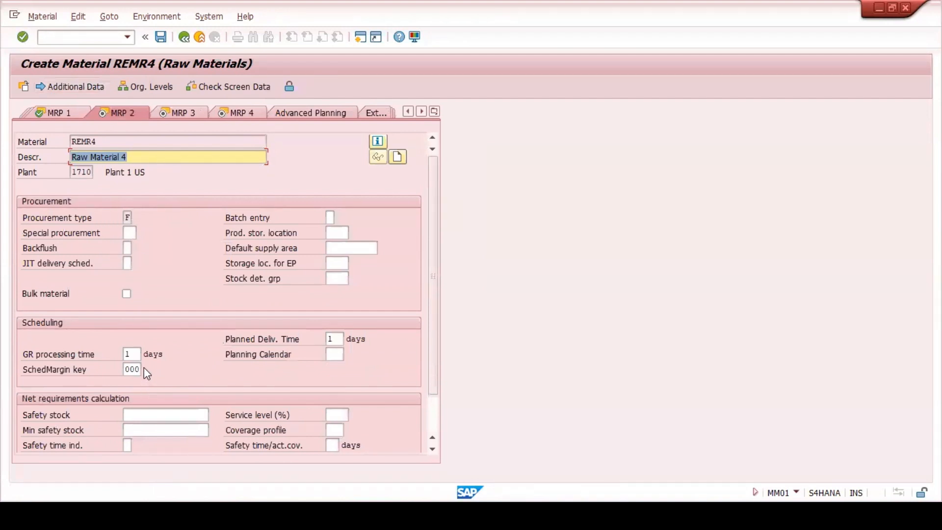
click(343, 337)
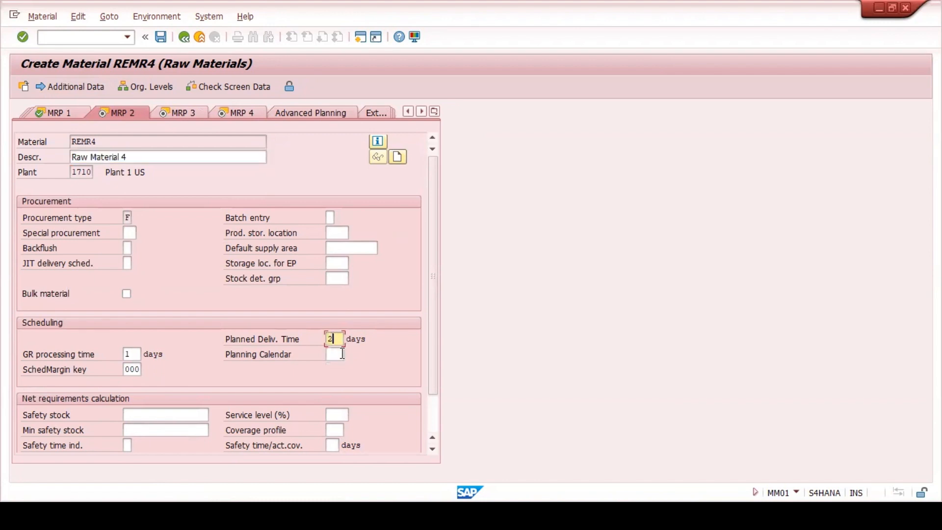
key(Return)
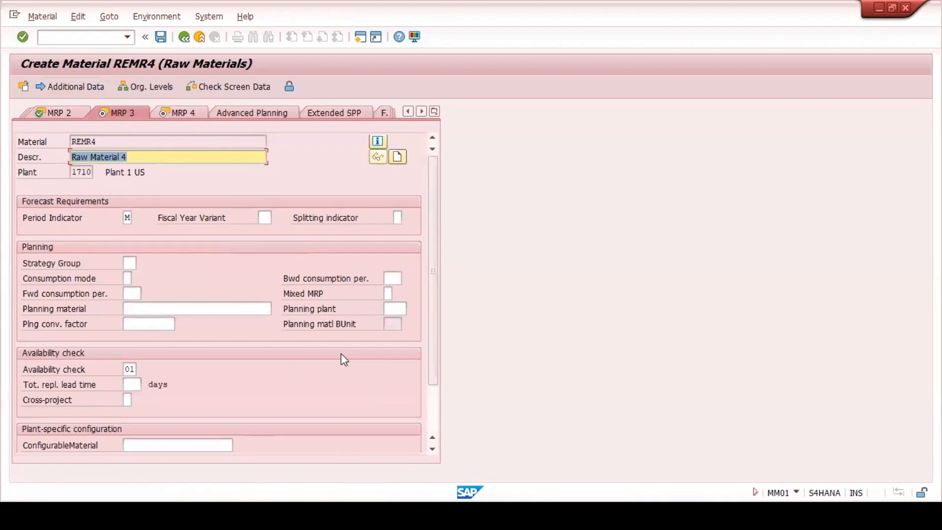
- Accept the copied MRP 3, MRP 4 and plant storage data, continuing to the Accounting 1 view
key(Return)
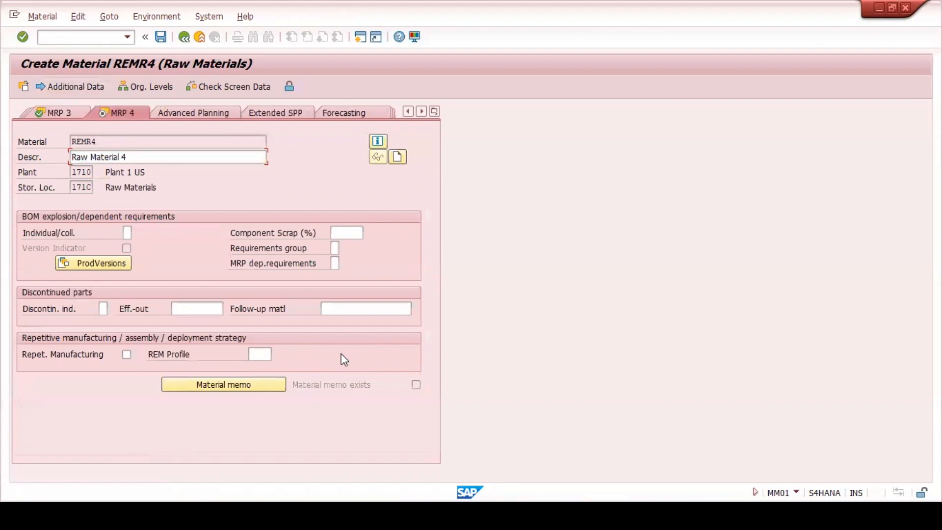
key(Return)
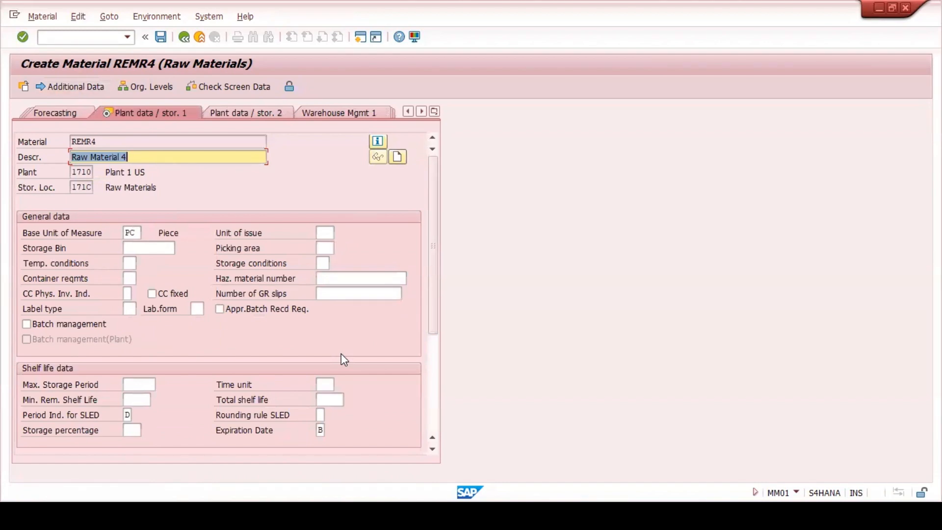
key(Return)
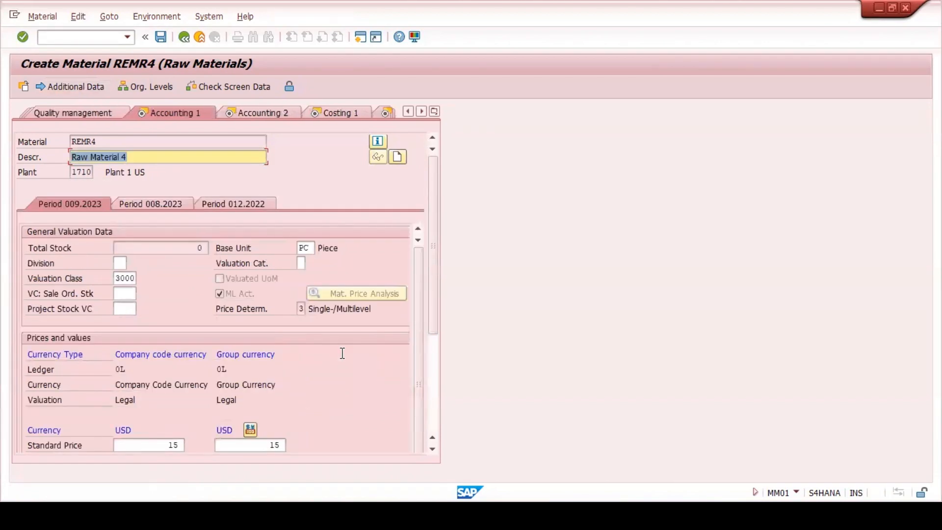
- Set REMR4's standard price to 25 USD in both company code currency and group currency
scroll(342, 353, down, 3)
click(162, 308)
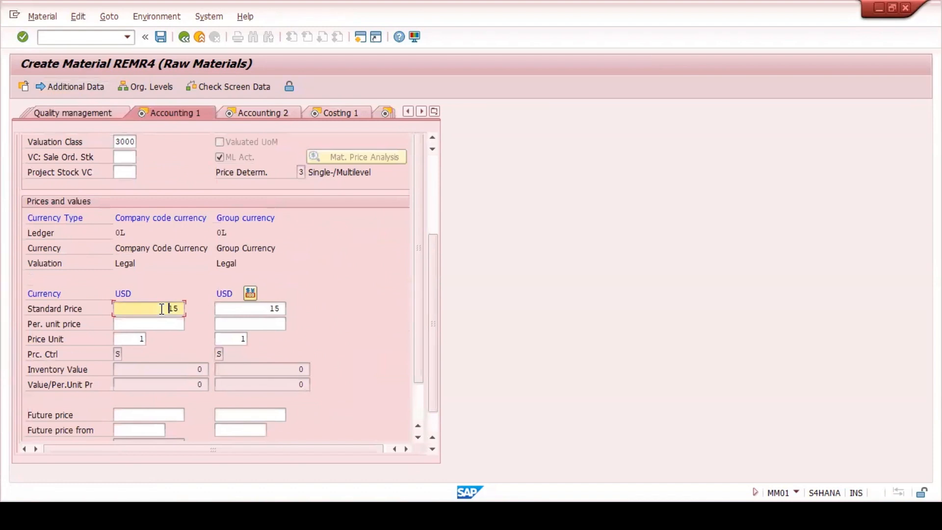
key(BackSpace)
key(BackSpace)
text(25)
click(273, 307)
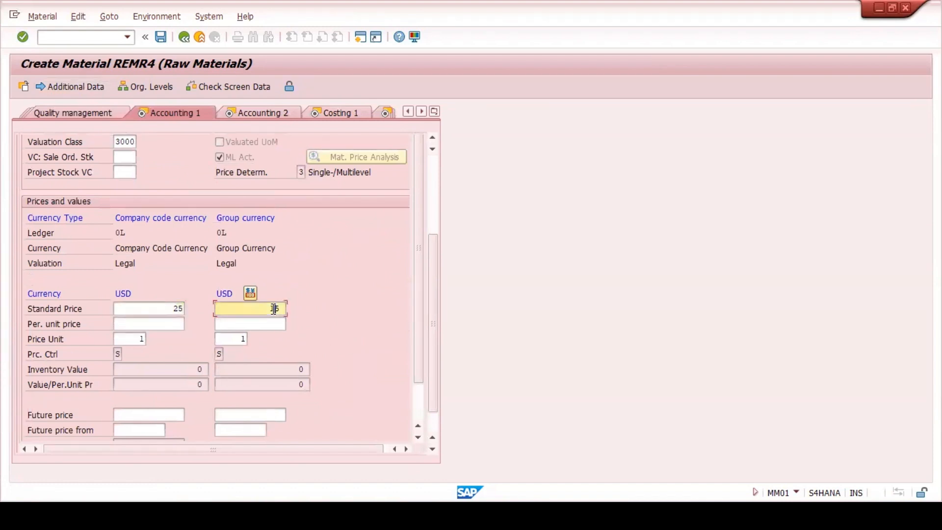
key(BackSpace)
key(BackSpace)
text(25)
key(Return)
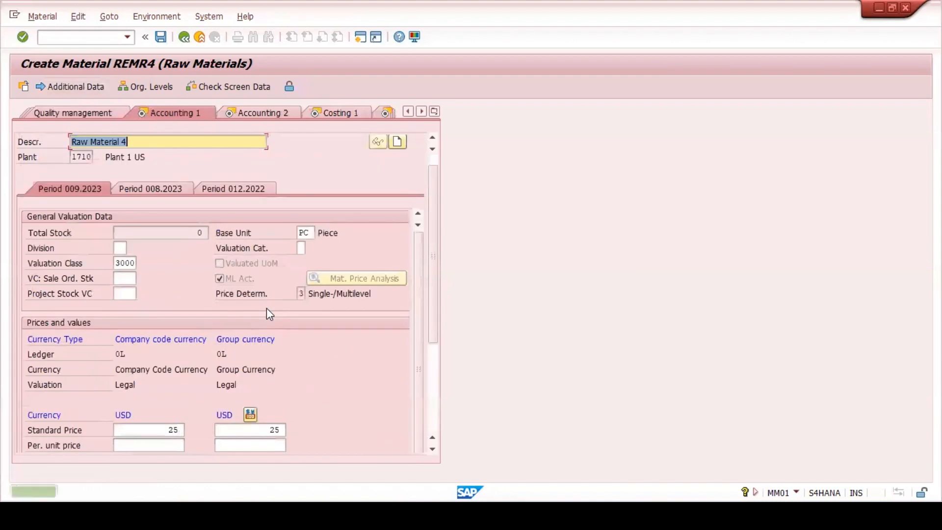
- Accept the remaining Accounting and Costing views and save material REMR4
key(Return)
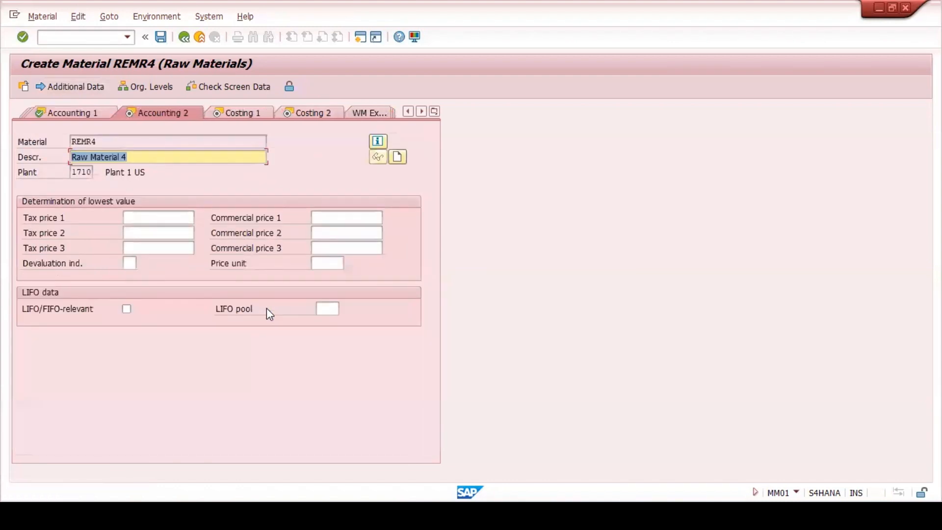
key(Return)
key(Return)
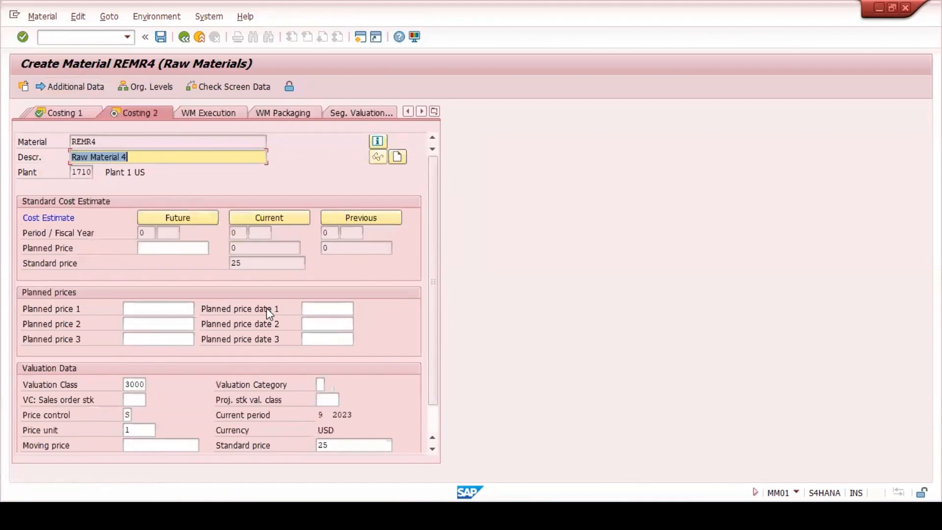
key(Return)
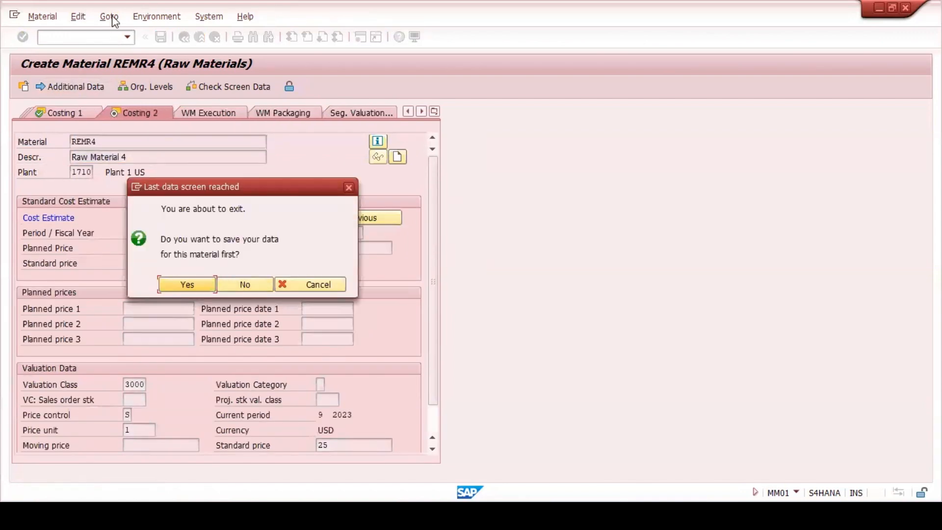
click(185, 285)
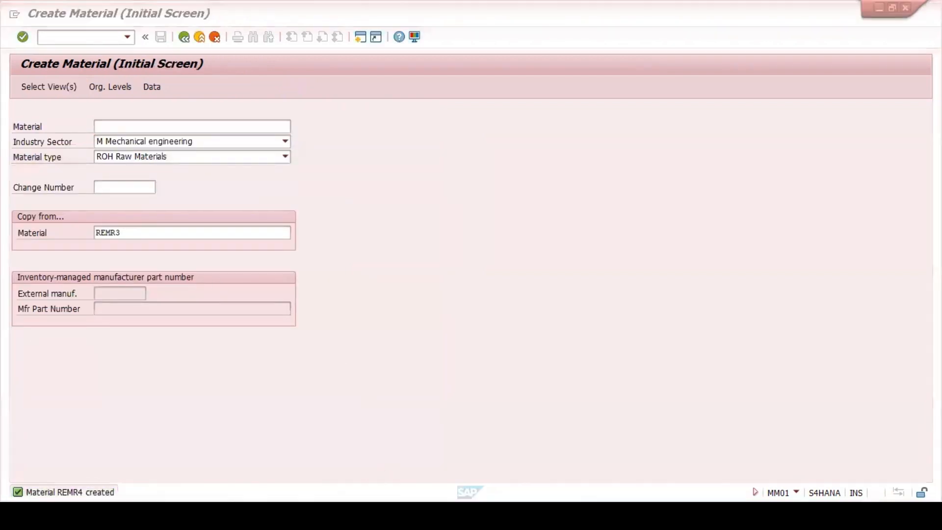
- Switch to Notepad and review the planned finished material REMFIN02 and its raw materials in the master data notes
key(alt+Tab)
mouse_move(183, 224)
mouse_down()
mouse_move(316, 255)
mouse_move(273, 239)
mouse_move(181, 240)
mouse_up()
click(284, 220)
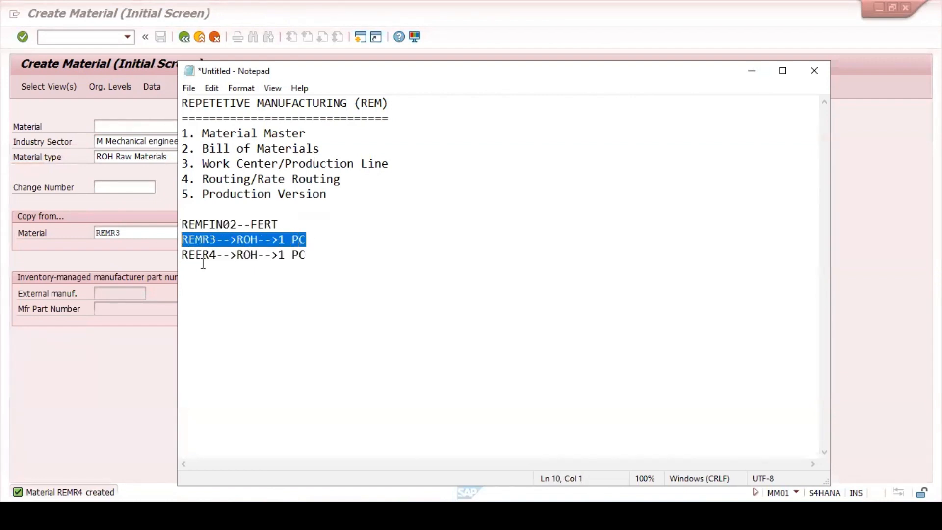
- Leave the Notepad material list and open the Create material BOM transaction with /N CS01
drag(315, 255, 187, 256)
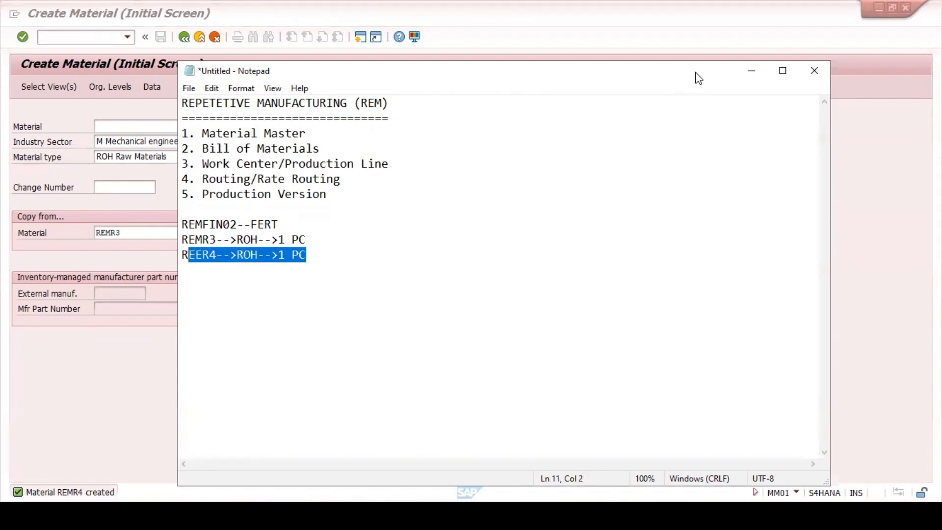
click(752, 70)
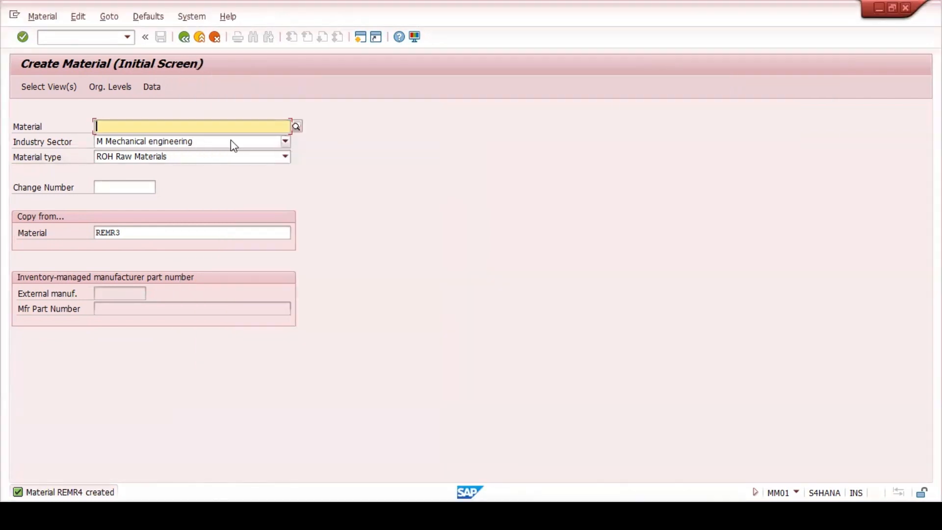
click(68, 39)
text(/N )
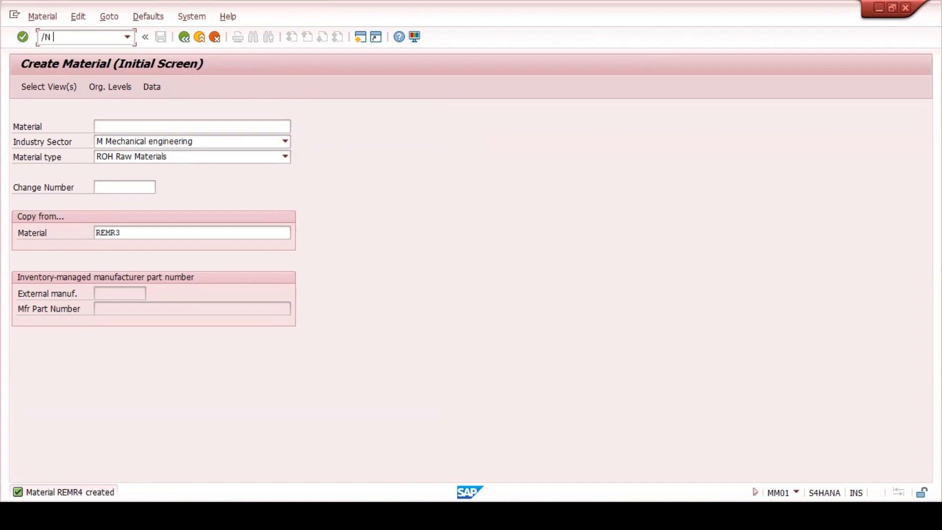
text(CS01)
key(Return)
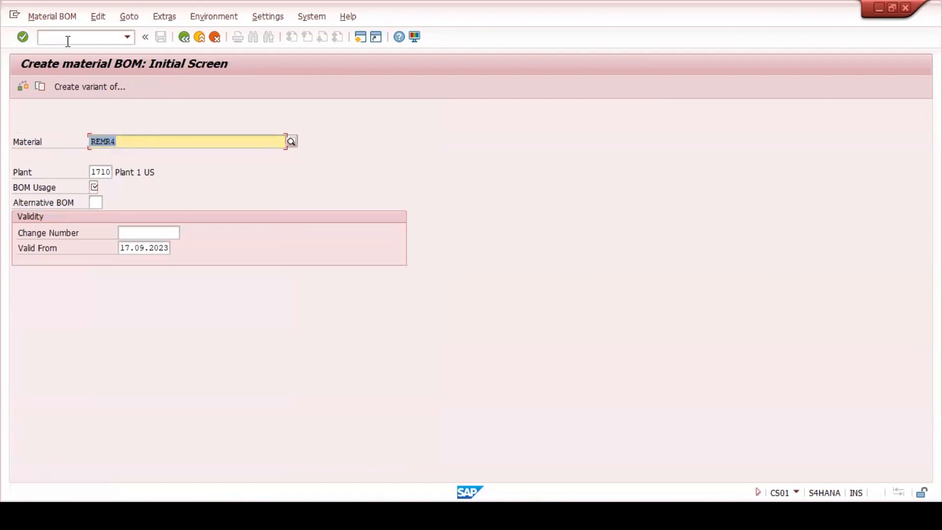
- Enter material REMFIN02 from the Notepad notes with BOM usage 1 for plant 1710, and open the item overview
key(BackSpace)
key(alt+Tab)
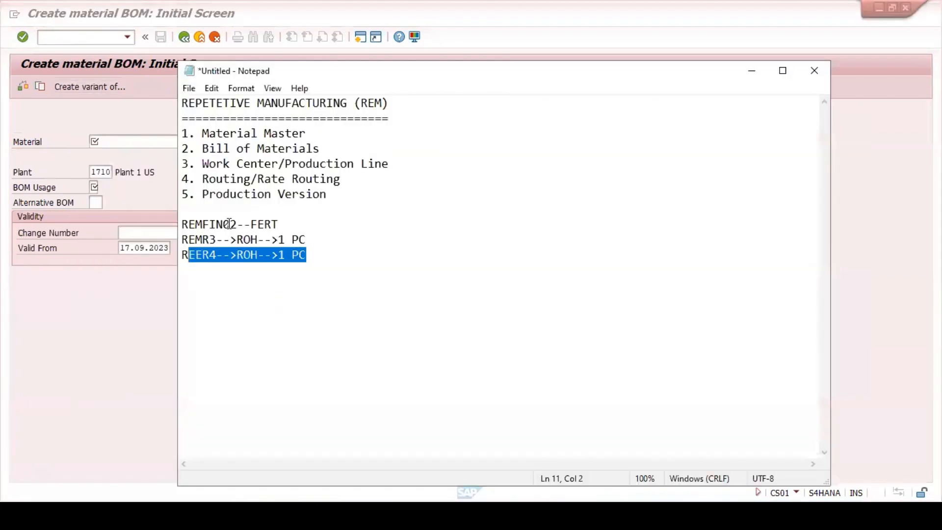
drag(237, 224, 177, 223)
key(ctrl+c)
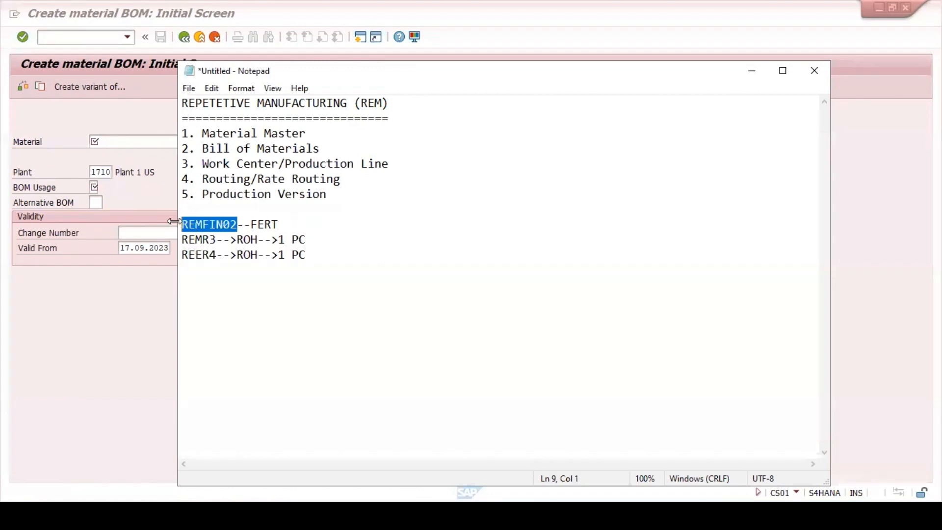
click(116, 142)
key(ctrl+v)
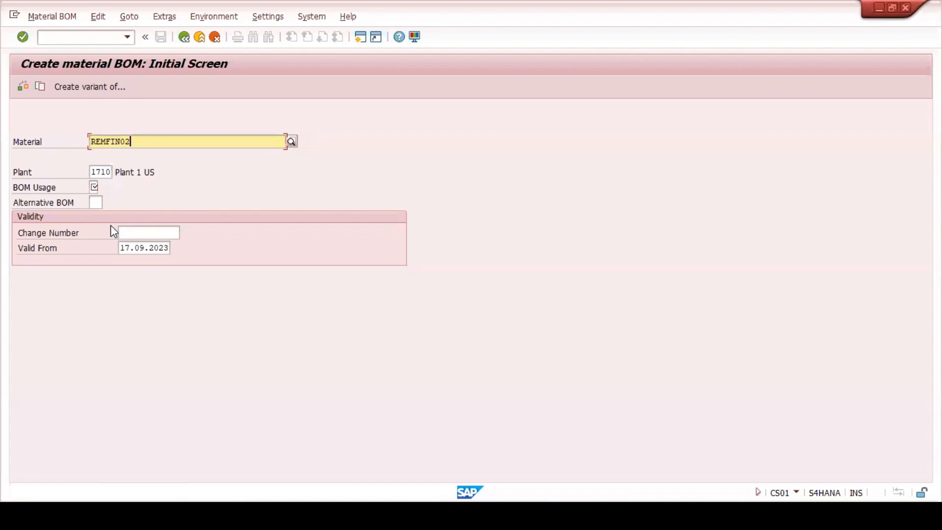
click(93, 187)
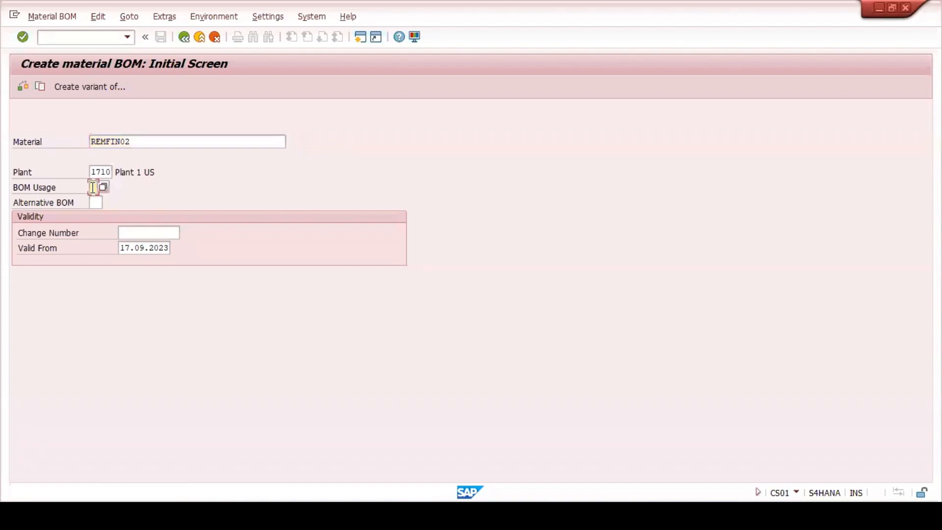
text(1)
key(Return)
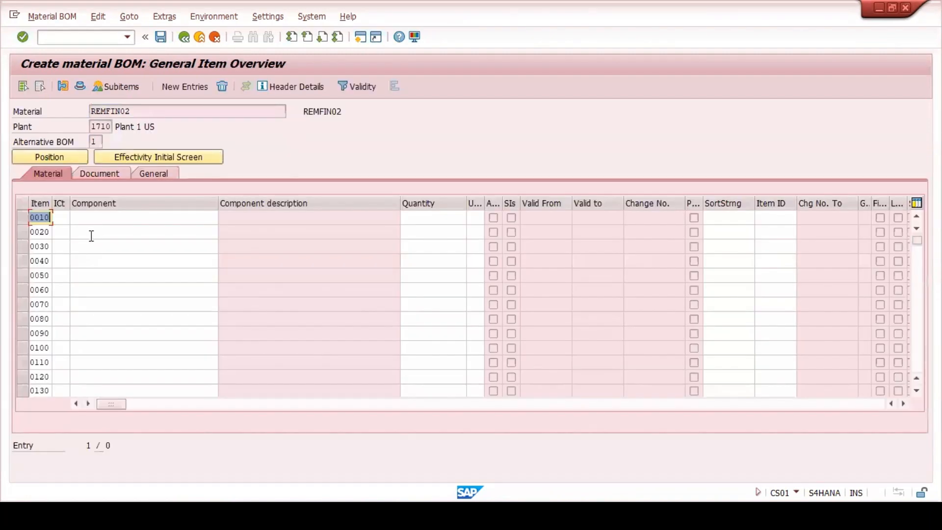
- Add component REMR3 as item 0010 with item category L and quantity 1
click(60, 217)
click(74, 217)
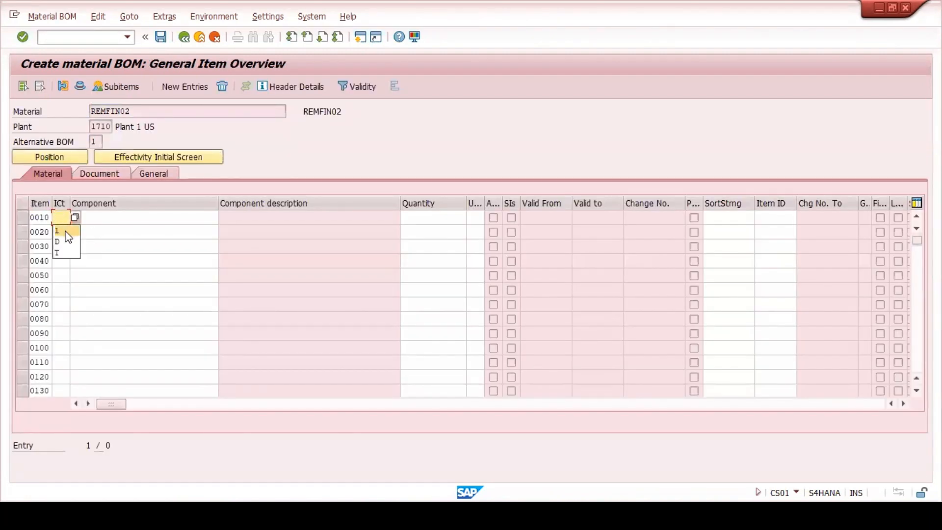
click(65, 231)
click(106, 217)
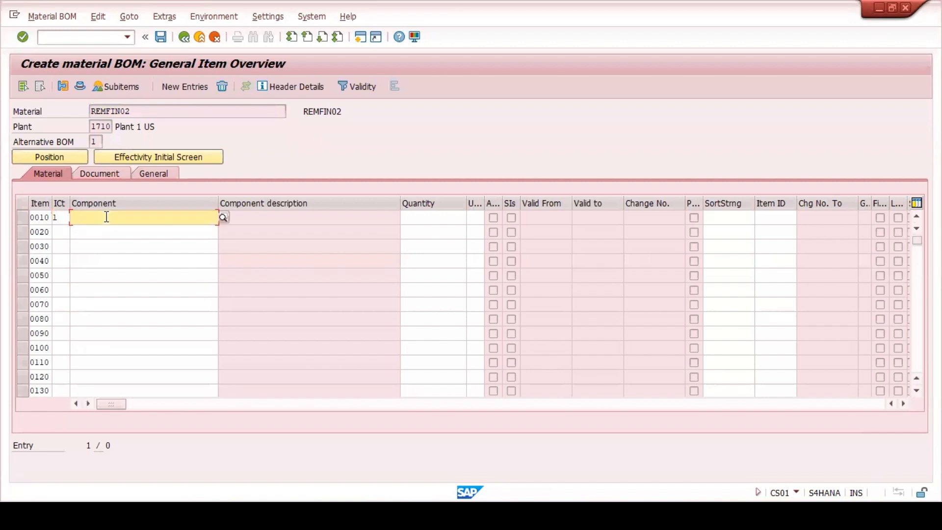
text(REMR3)
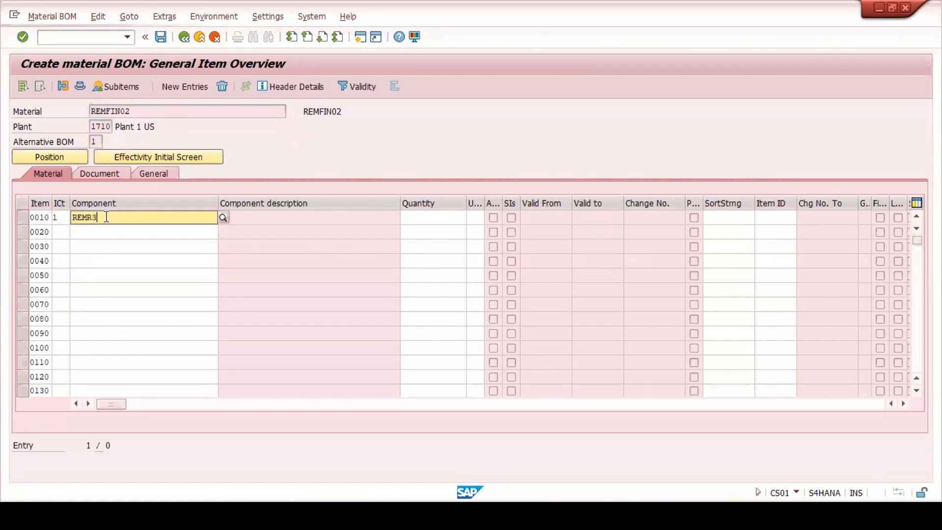
click(103, 245)
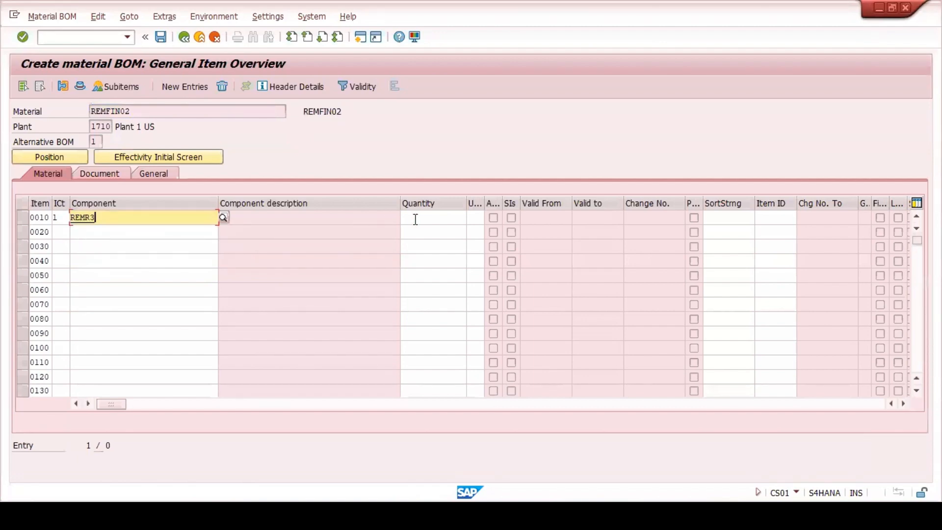
drag(116, 220, 59, 216)
key(ctrl+c)
click(414, 216)
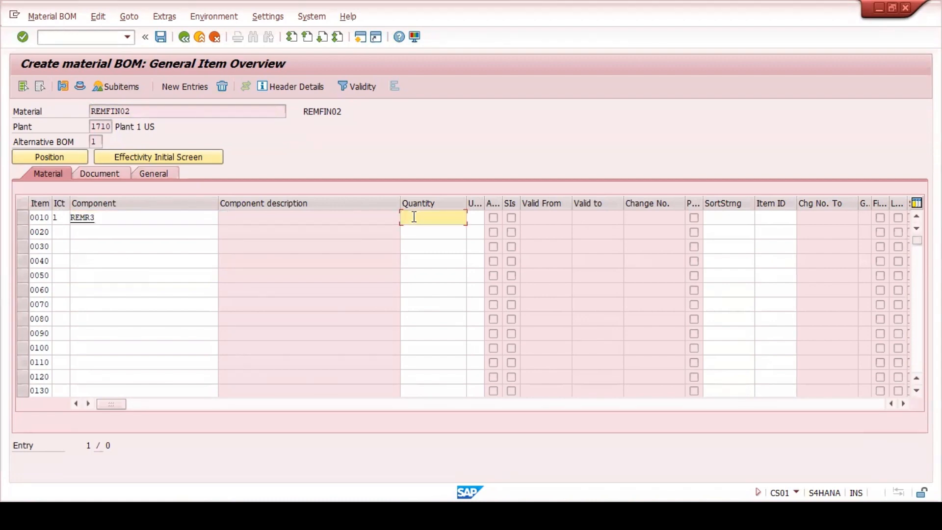
text(1)
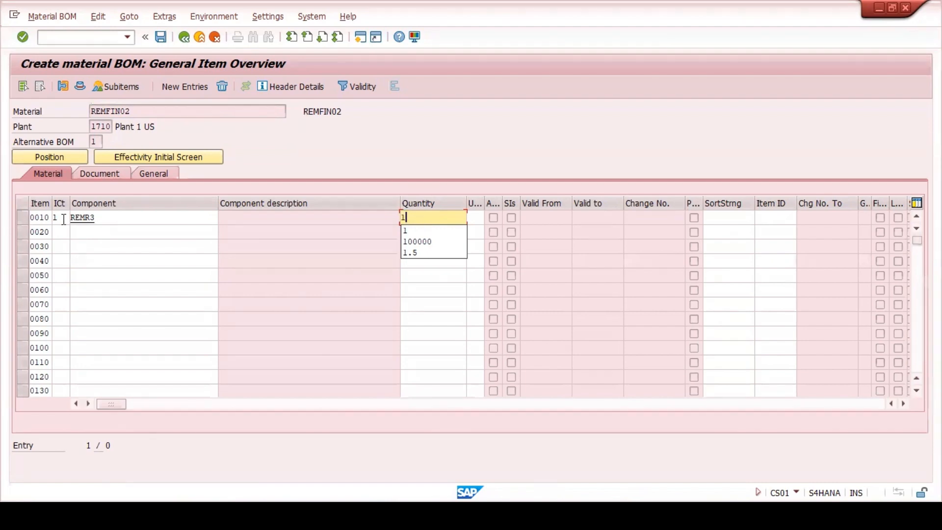
key(Return)
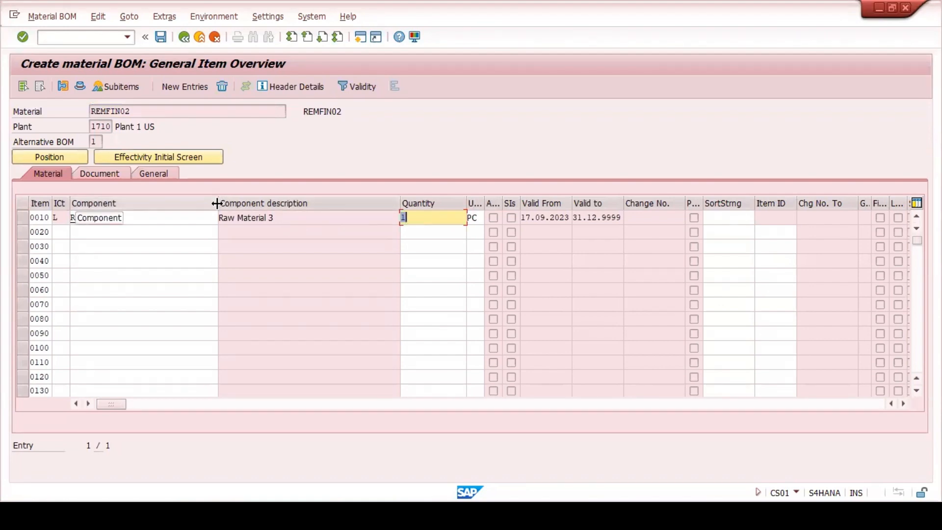
- Narrow the component and description columns, and add component REMR4 as item 0020 with item category L and quantity 1
drag(216, 203, 143, 203)
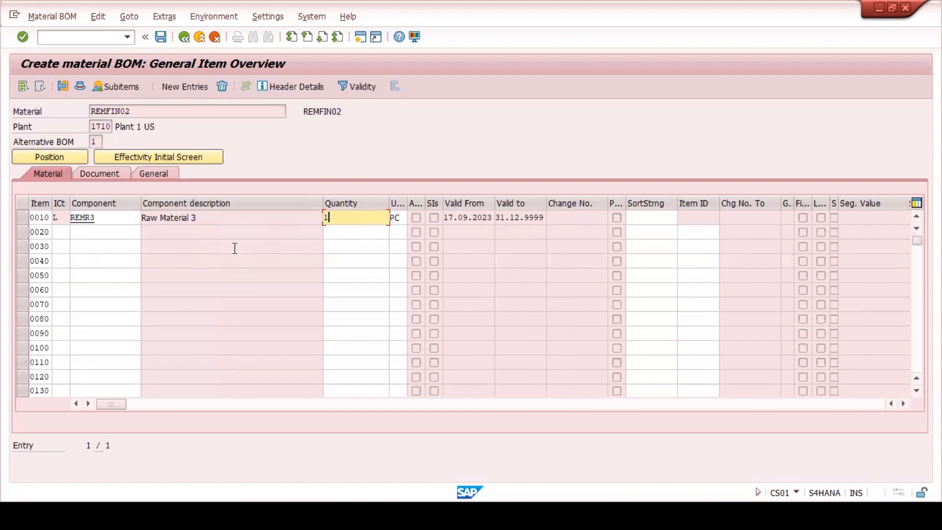
drag(321, 199, 260, 200)
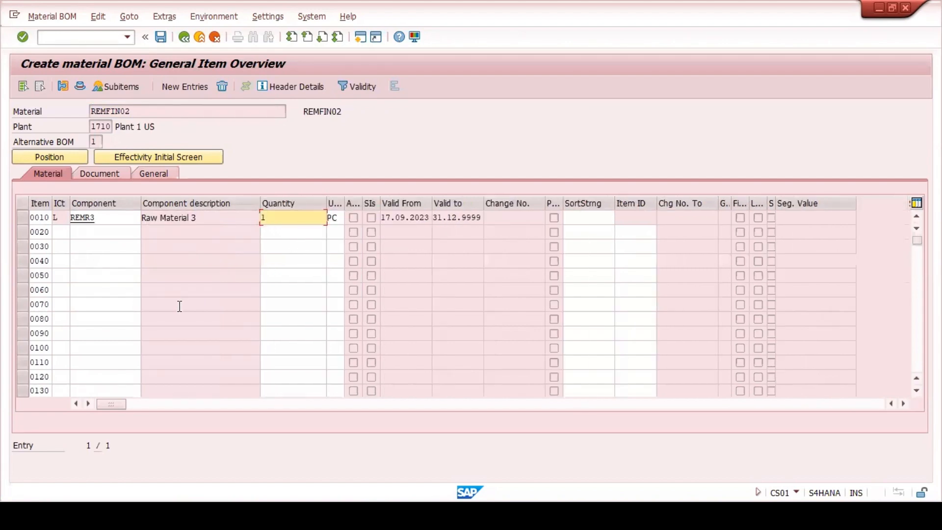
click(60, 232)
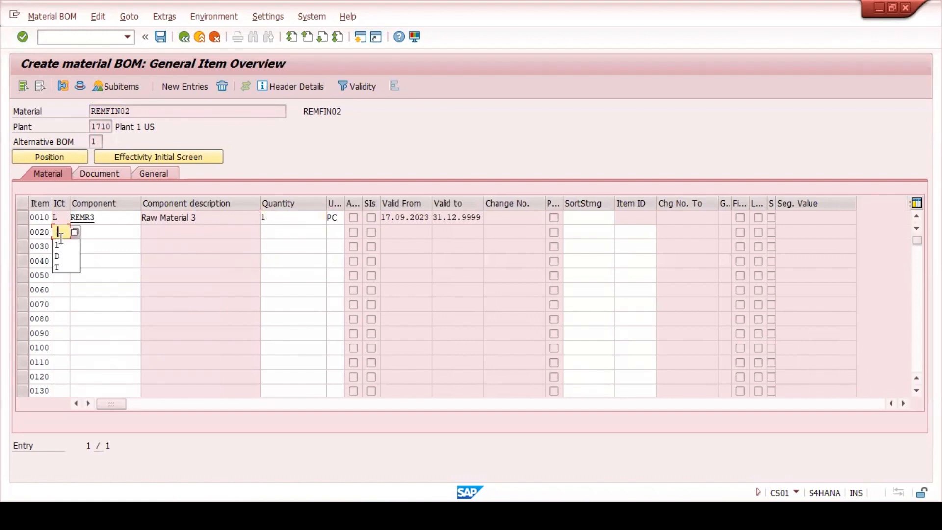
click(66, 243)
click(111, 230)
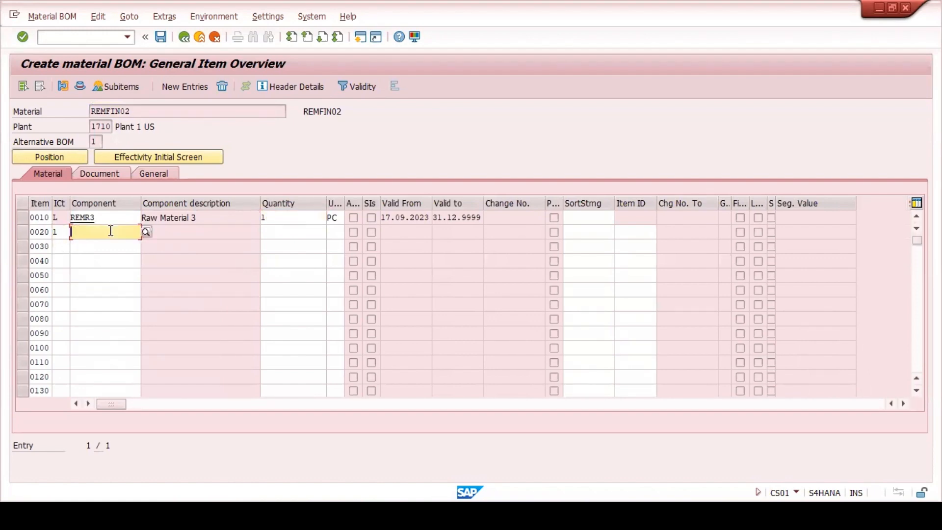
text(REMR4)
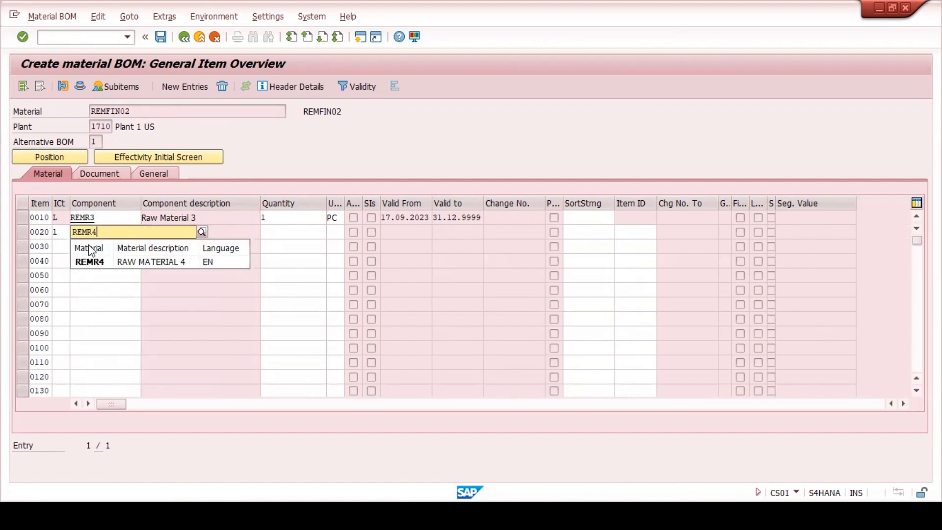
click(95, 264)
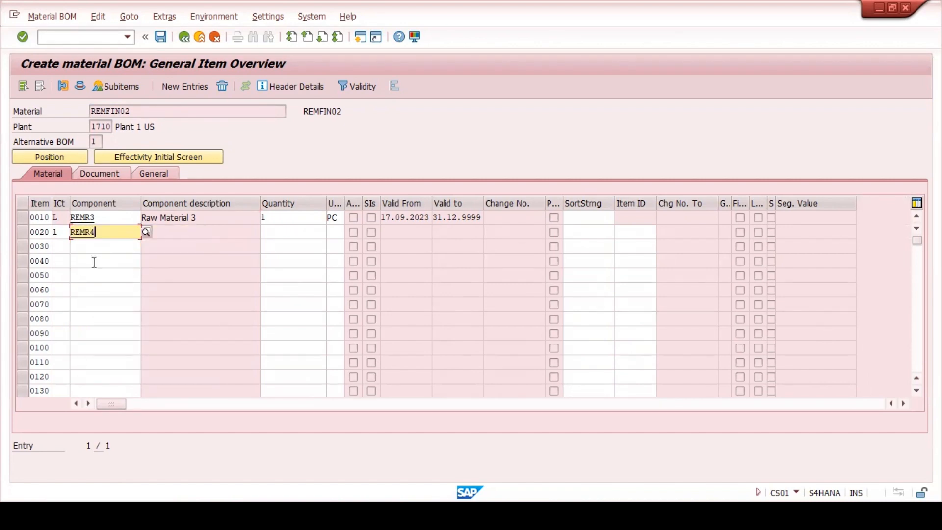
click(280, 231)
text(1)
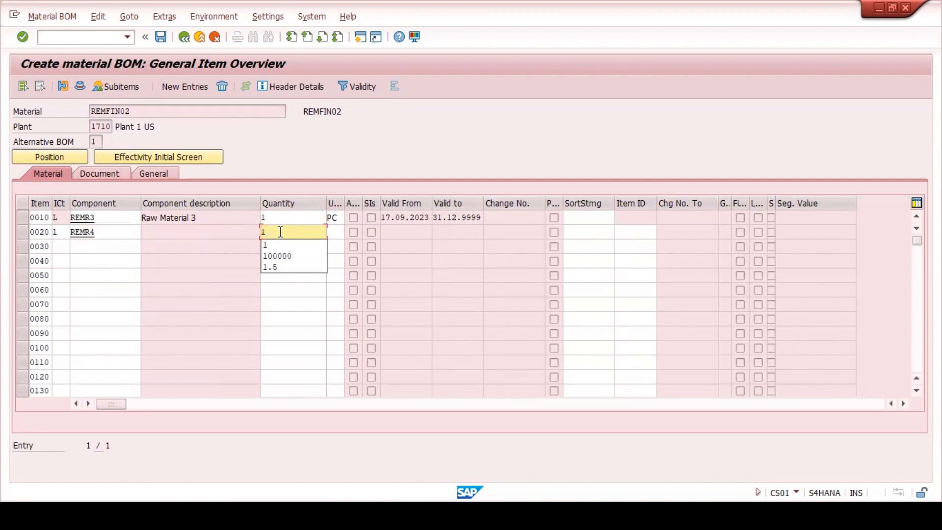
key(Return)
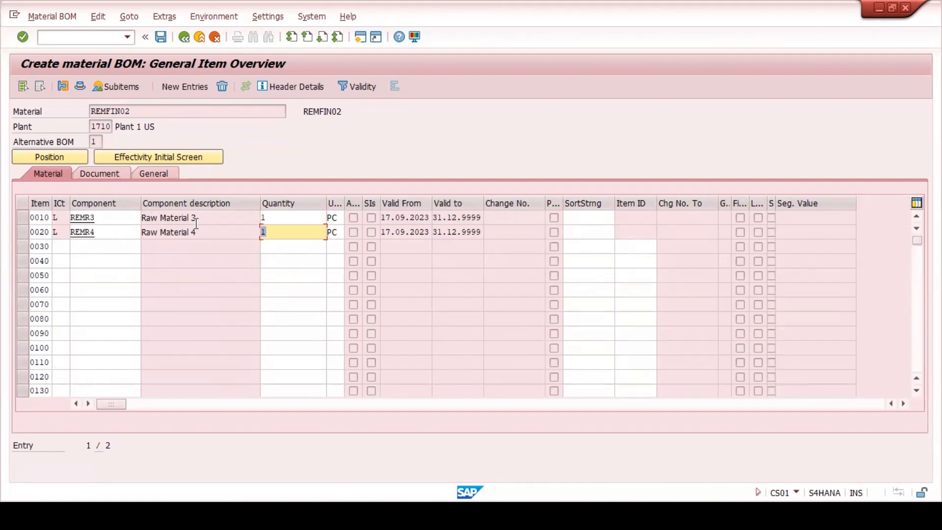
- Check the base quantity in the BOM header overview, then return to the item overview without saving
click(77, 85)
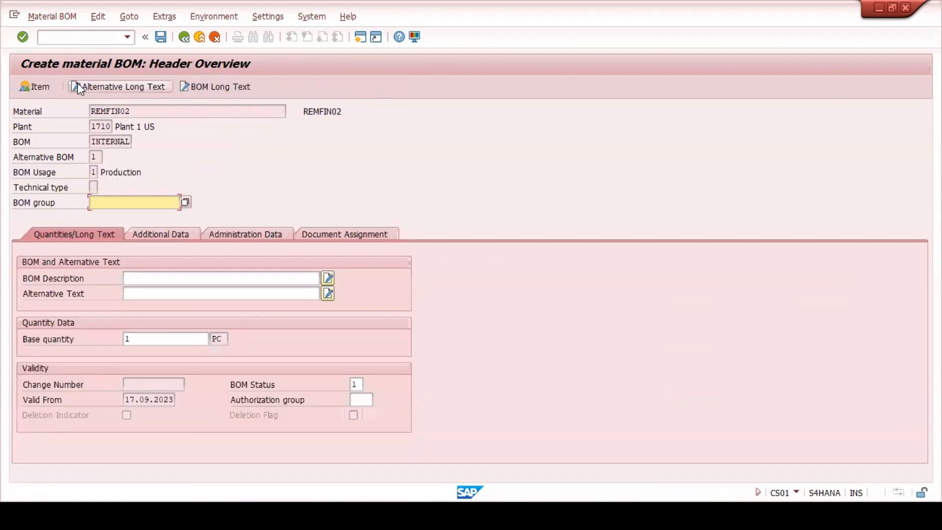
click(140, 338)
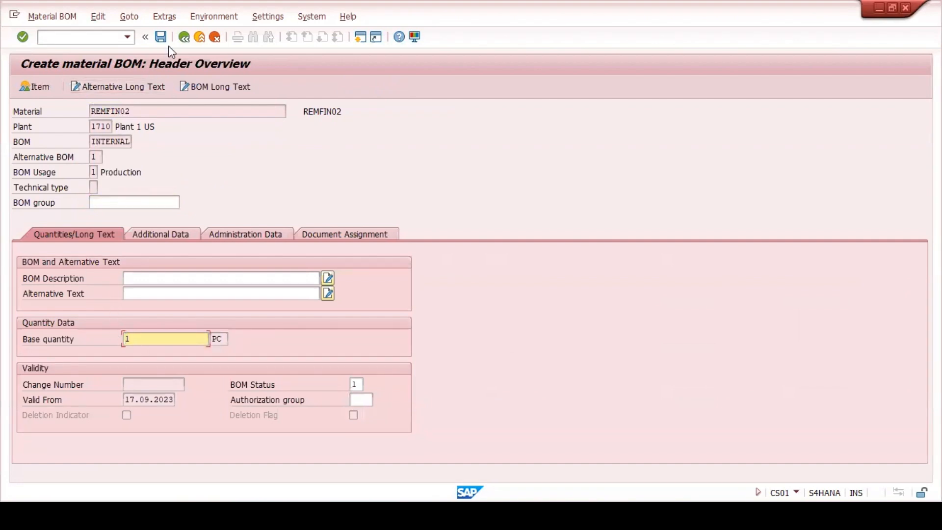
click(183, 37)
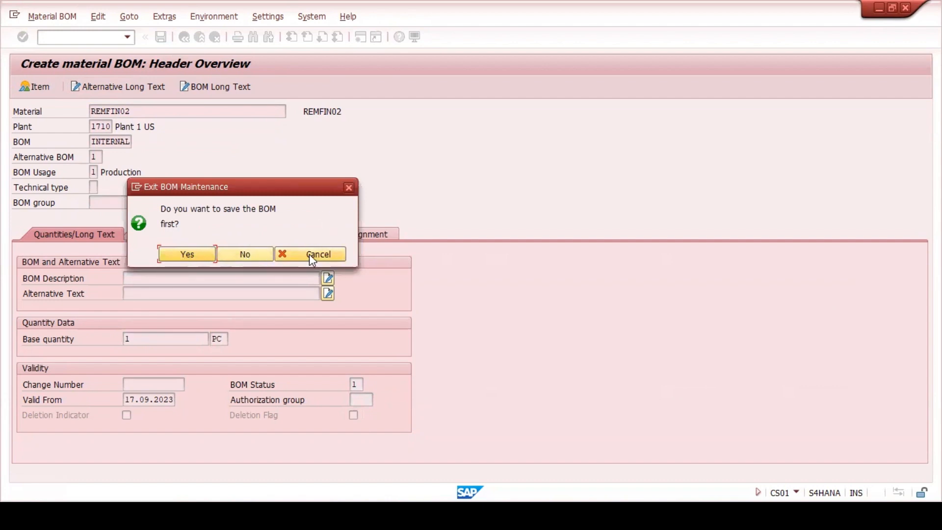
click(348, 187)
click(36, 86)
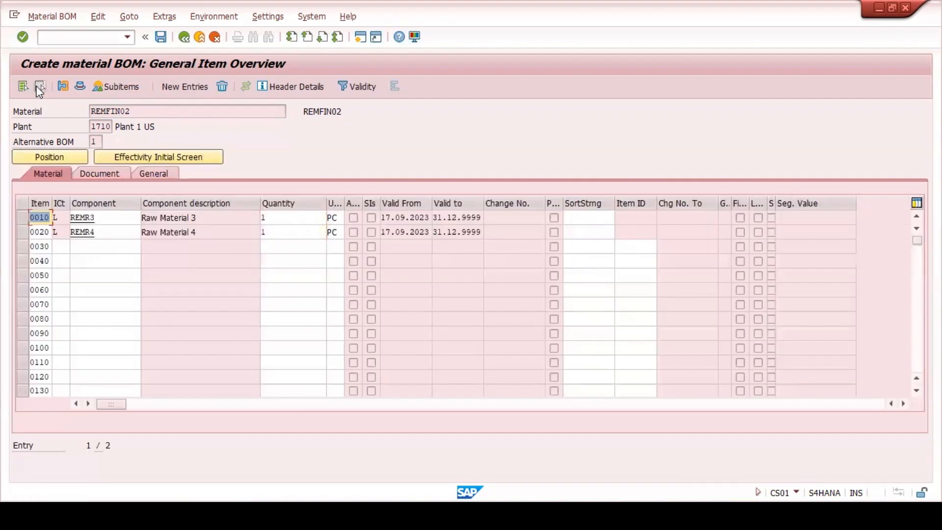
click(58, 247)
click(61, 276)
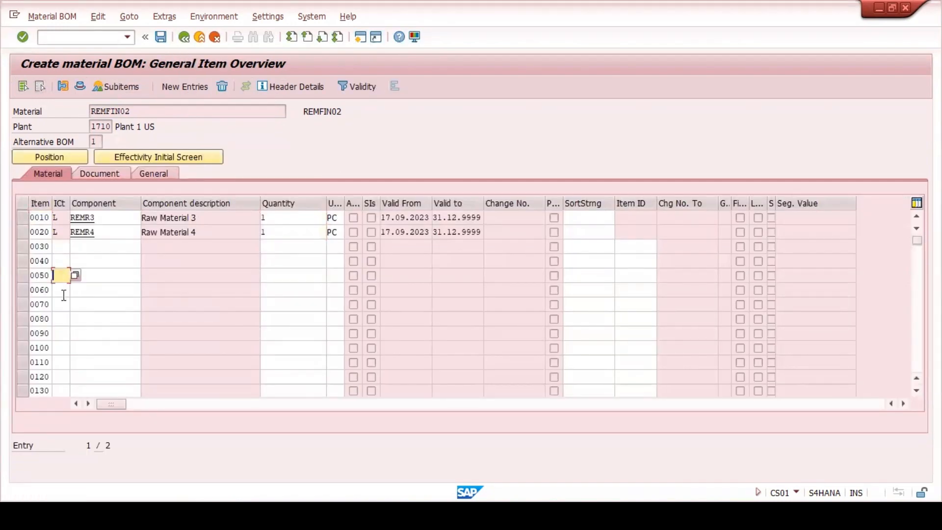
click(64, 294)
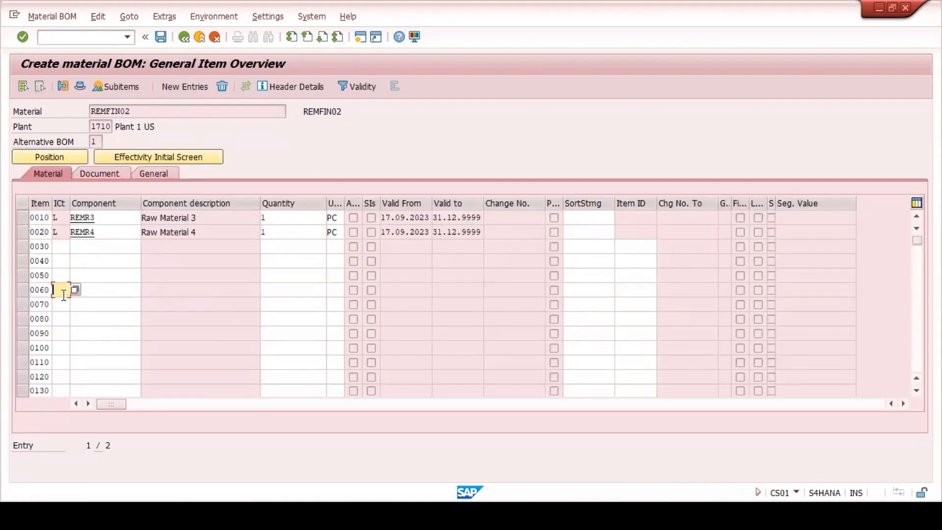
click(114, 232)
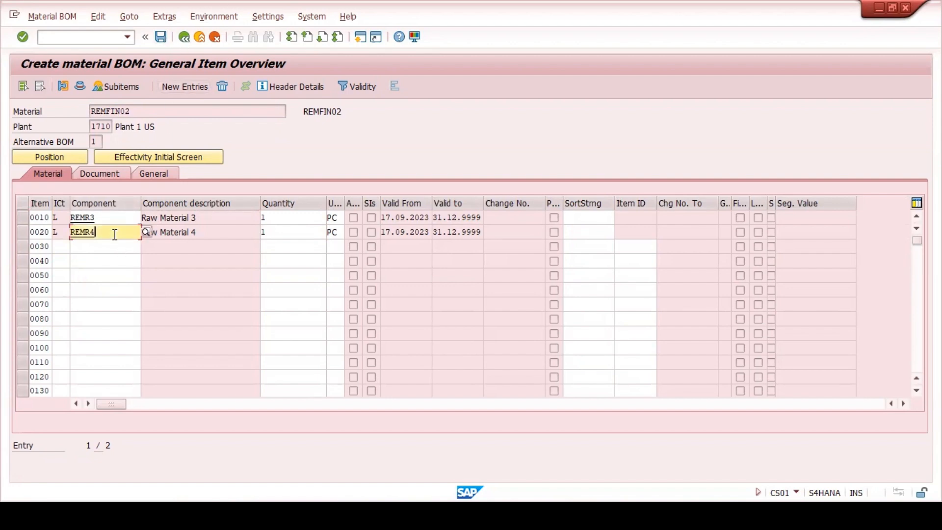
- Review the material list in the Notepad notes and return to the BOM item overview in SAP, keeping the notes open
key(alt+Tab)
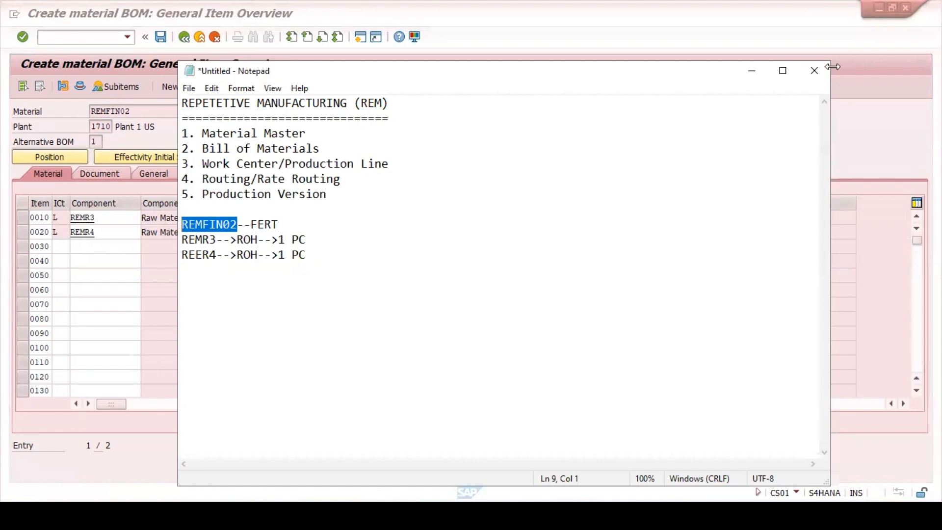
click(815, 68)
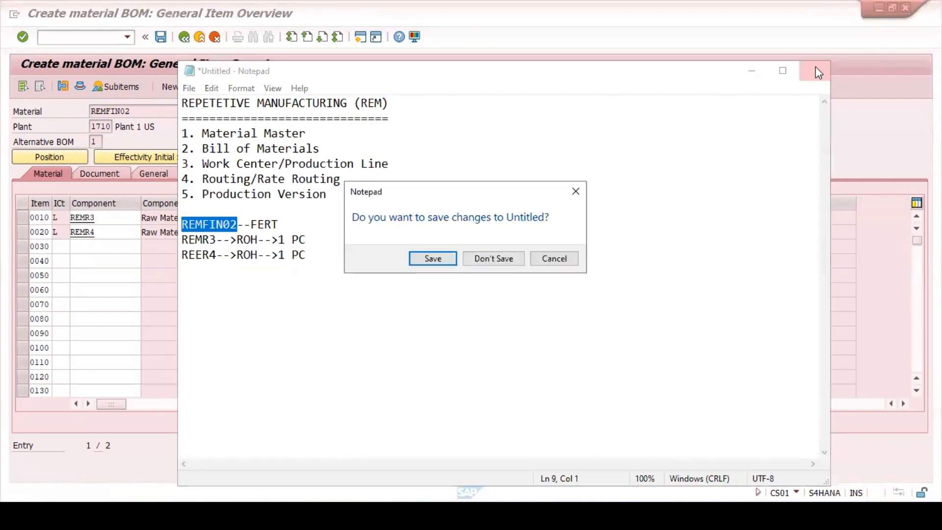
click(554, 259)
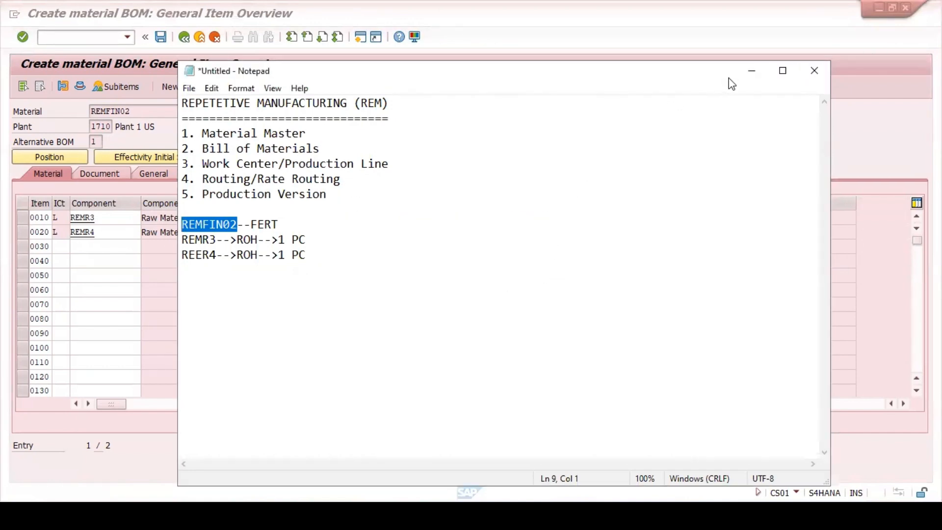
click(751, 72)
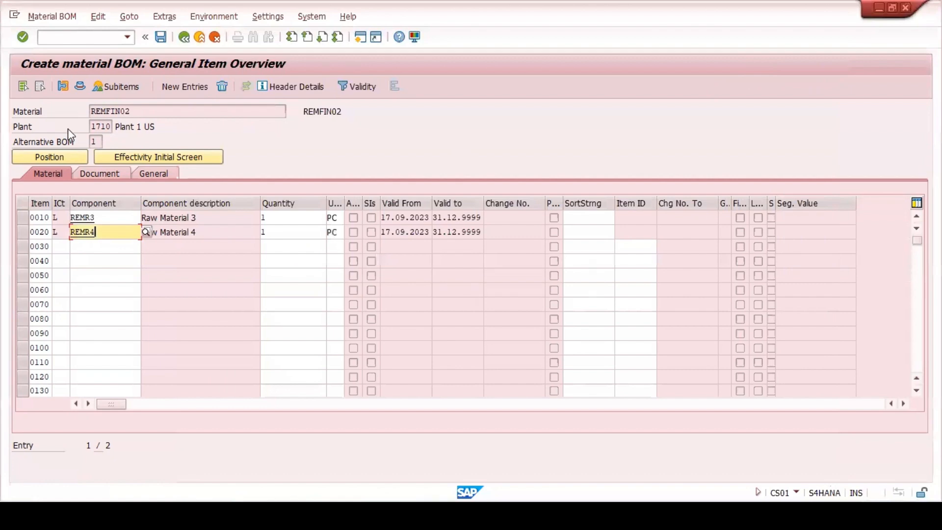
- Save the BOM for REMFIN02 and start transaction CR01 to create a work center
click(161, 38)
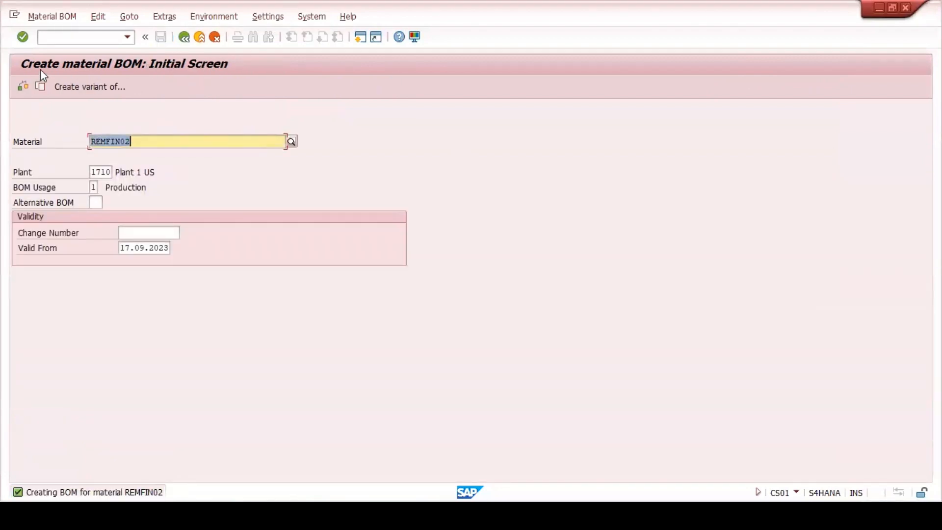
click(57, 37)
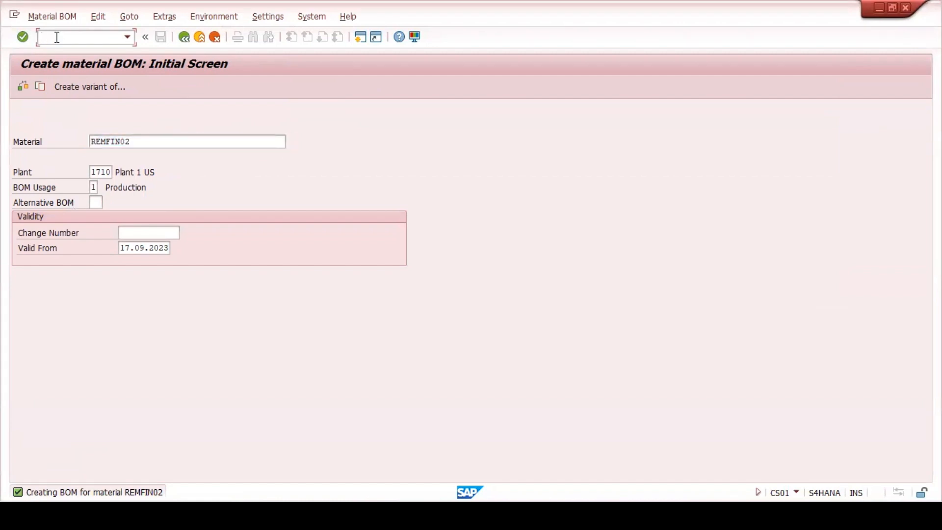
text(/N CR01)
key(Return)
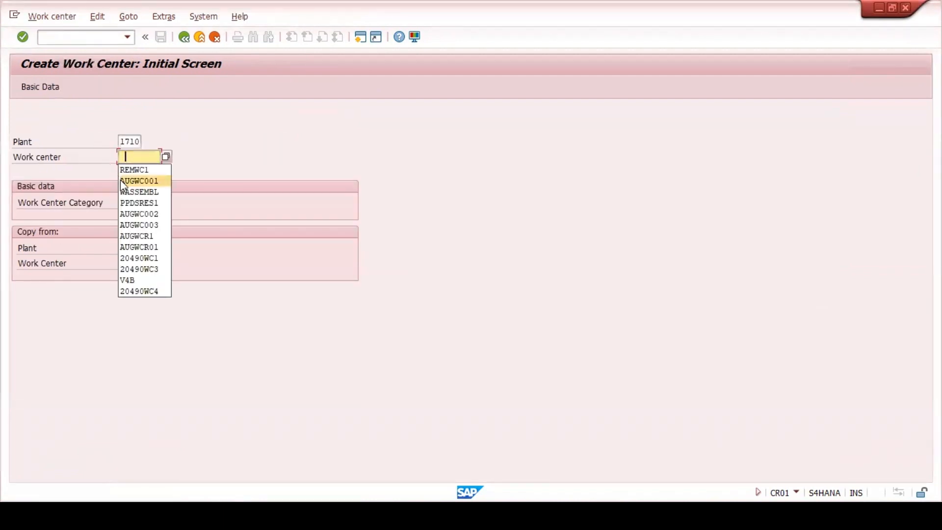
- Enter REMWC2 as the new work center for plant 1710
click(133, 170)
key(BackSpace)
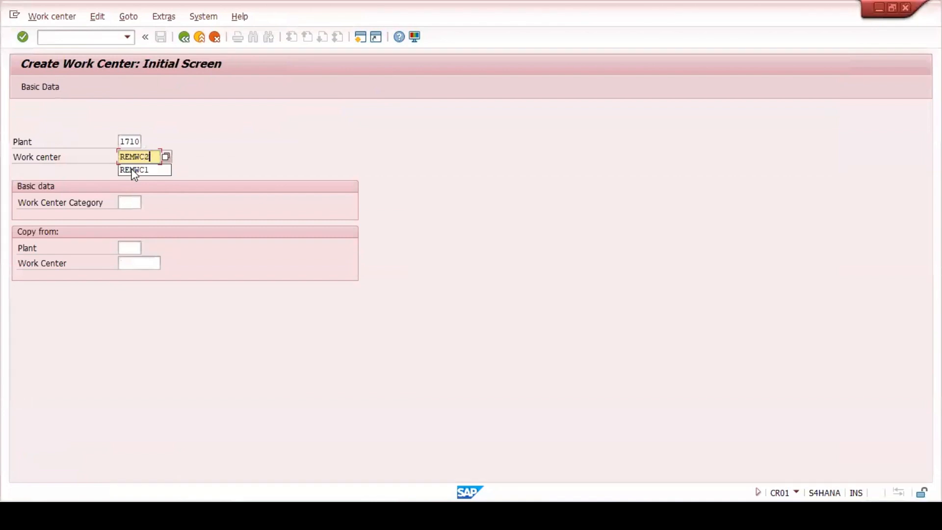
text(2)
click(109, 157)
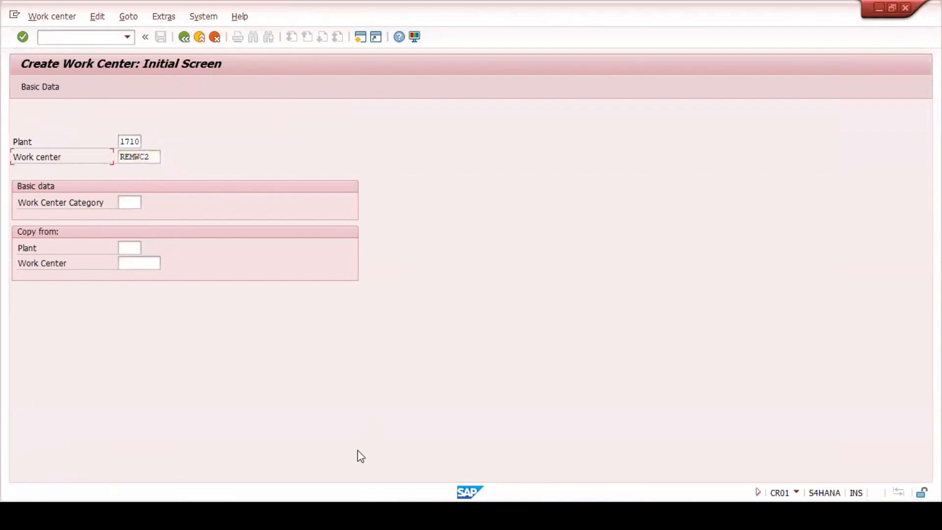
- Add the line "Work Center --> REMWC2" below the material list in the Notepad notes, and return to SAP
key(alt+Tab)
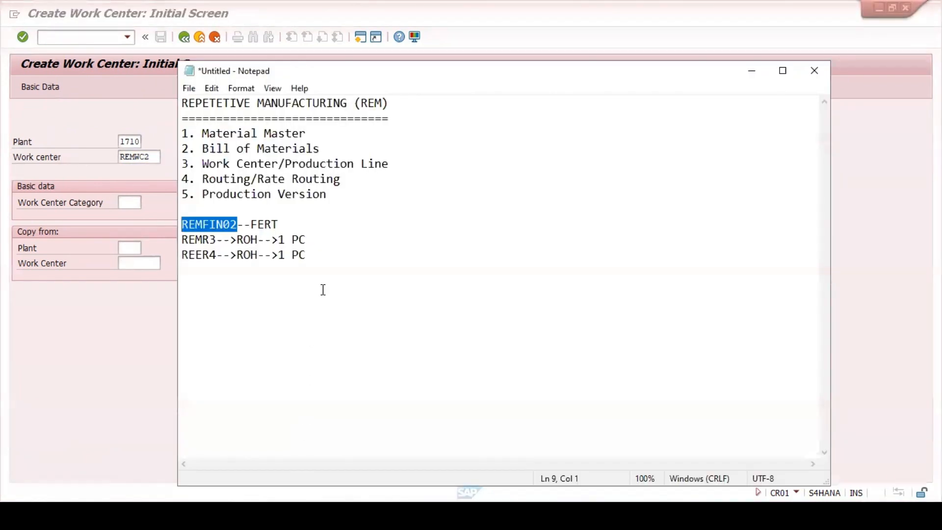
click(321, 260)
key(Return)
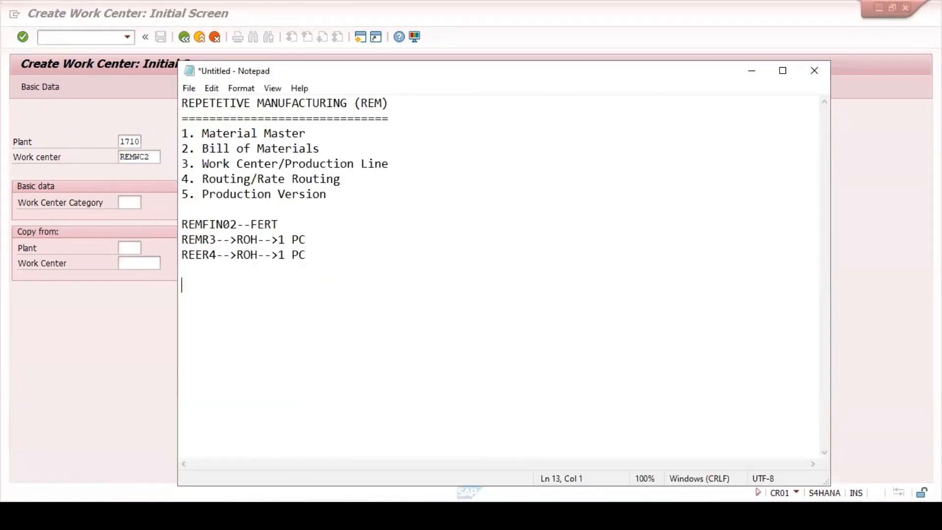
text(Work Center -->)
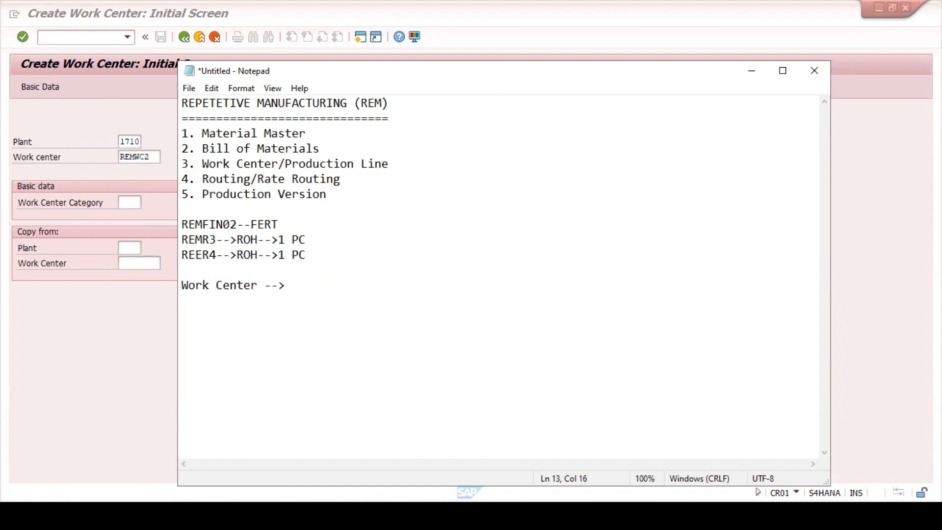
text(REMWC2   ry)
click(209, 332)
key(BackSpace)
key(BackSpace)
key(BackSpace)
key(BackSpace)
key(BackSpace)
click(19, 167)
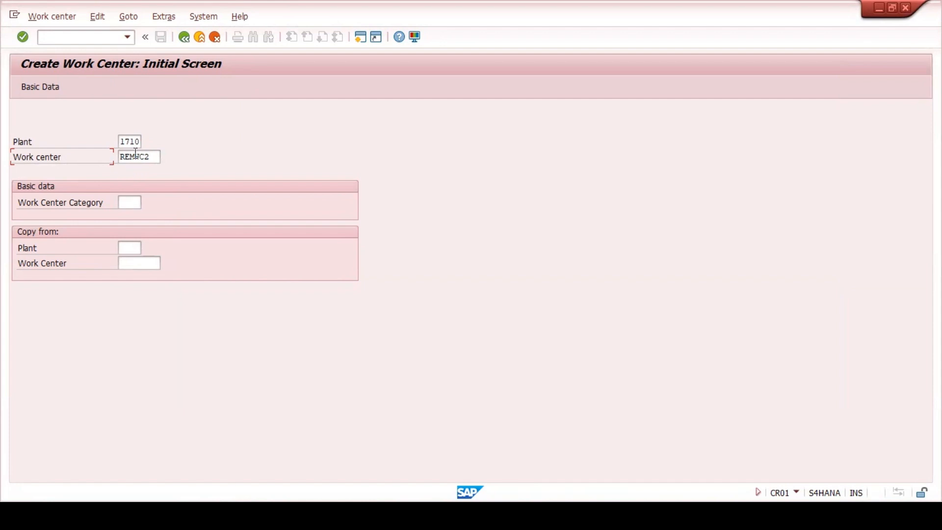
- Assign work center category 0001 (Machine) to REMWC2 and proceed to its basic data
click(133, 202)
click(146, 201)
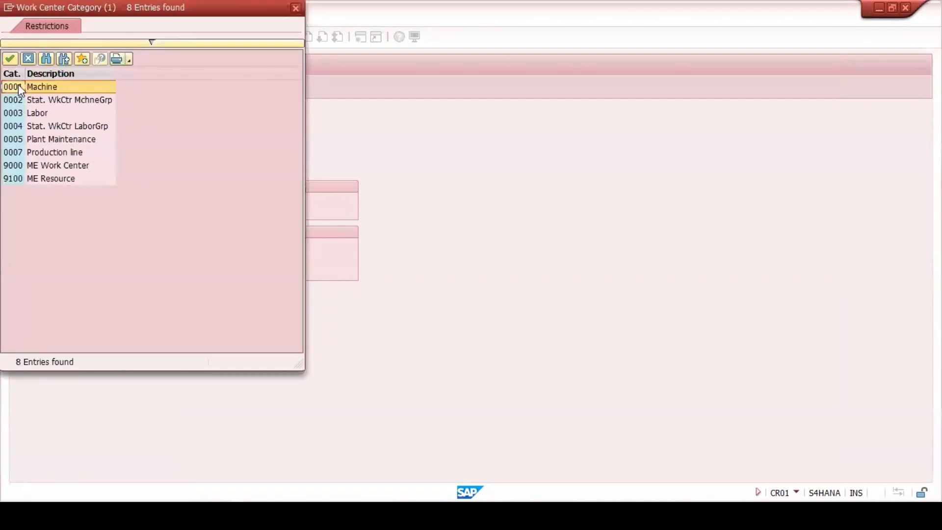
double_click(18, 86)
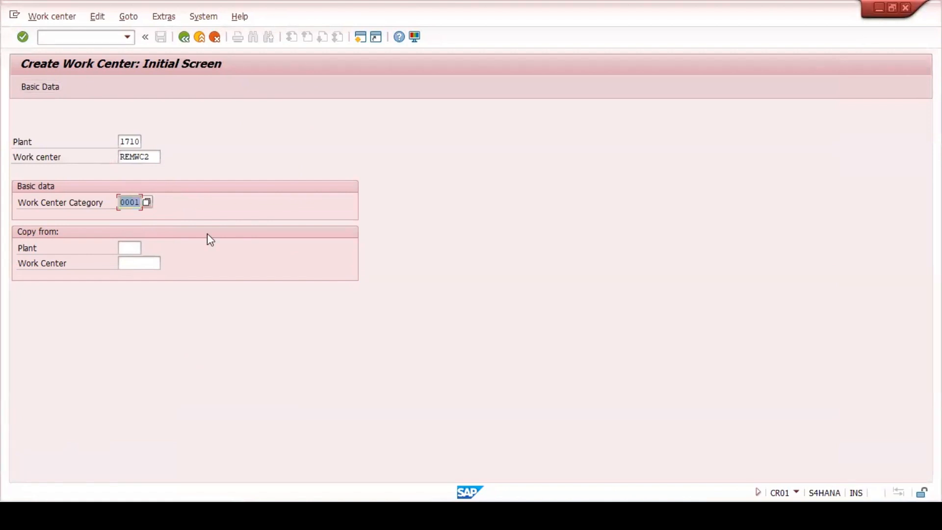
click(137, 141)
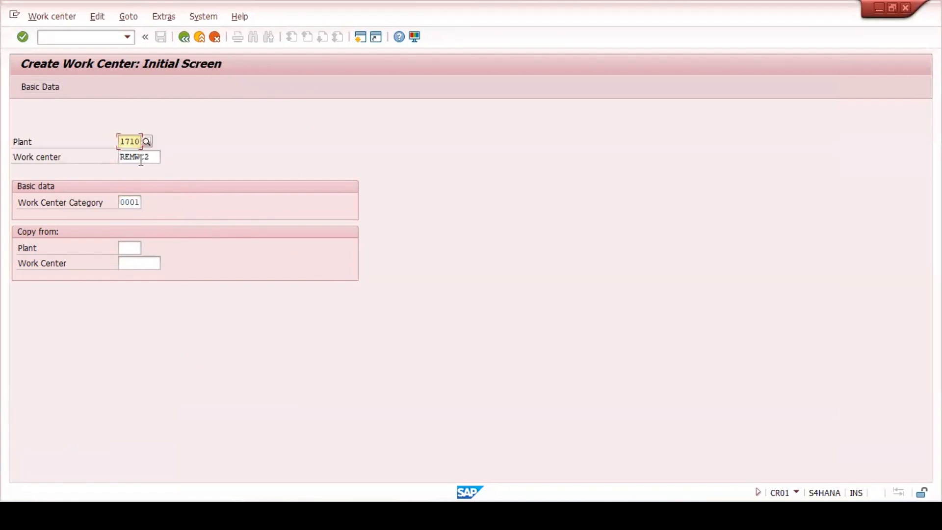
click(140, 158)
click(136, 203)
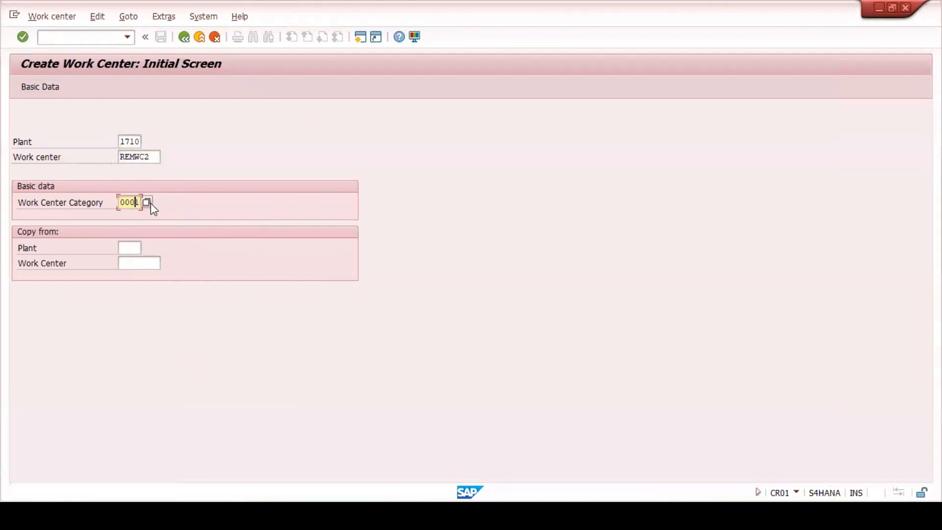
key(Return)
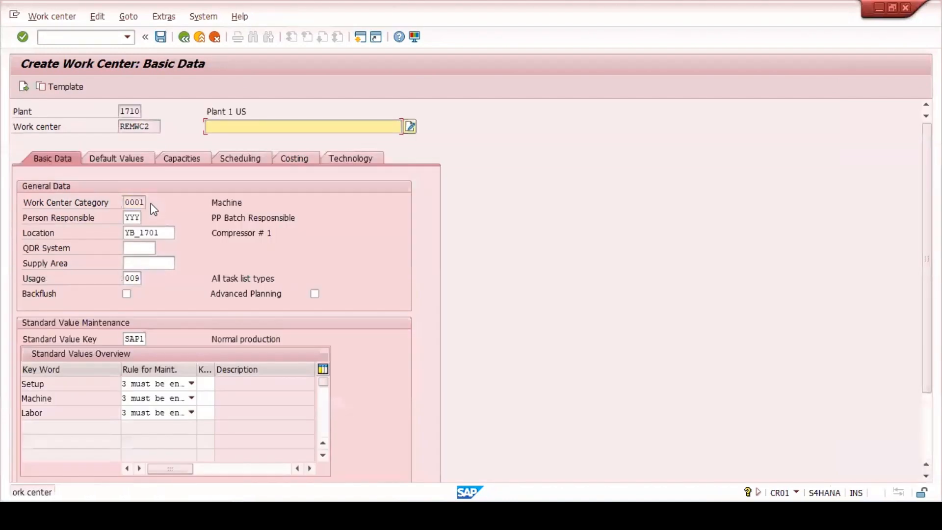
- Describe the work center as REM Assembling MC 2, and check its usage, standard value key and default values
click(231, 127)
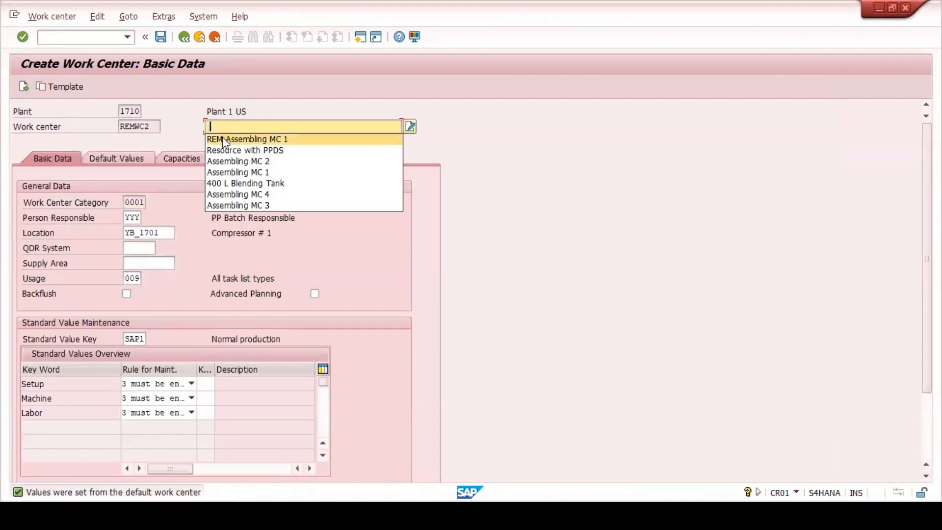
click(222, 138)
key(BackSpace)
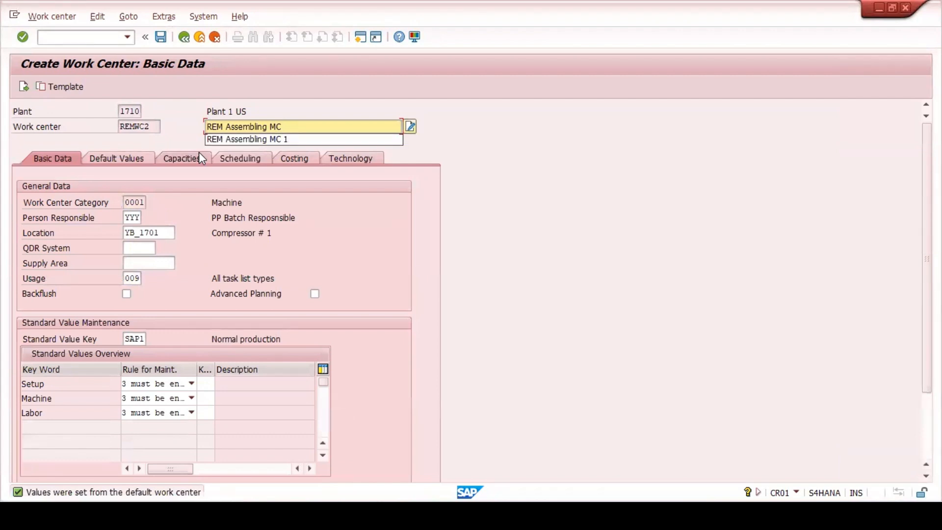
text(2)
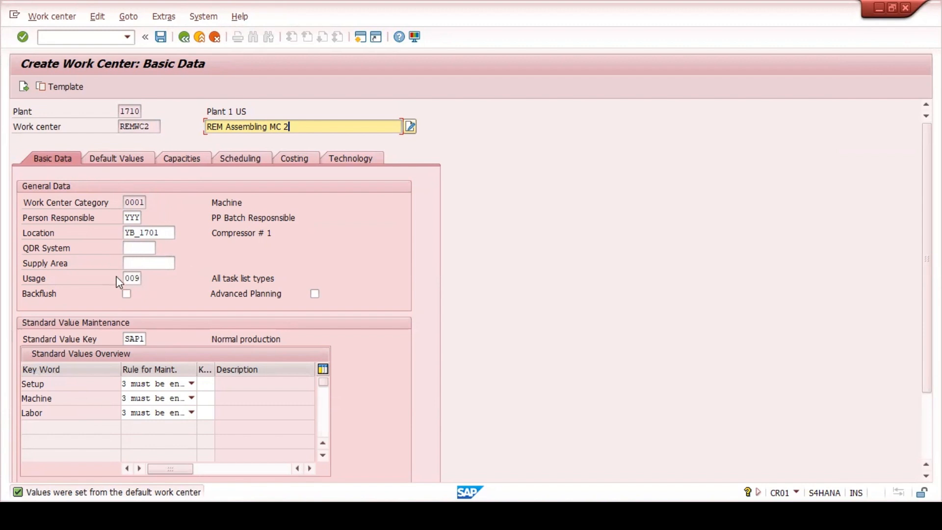
drag(211, 278, 291, 278)
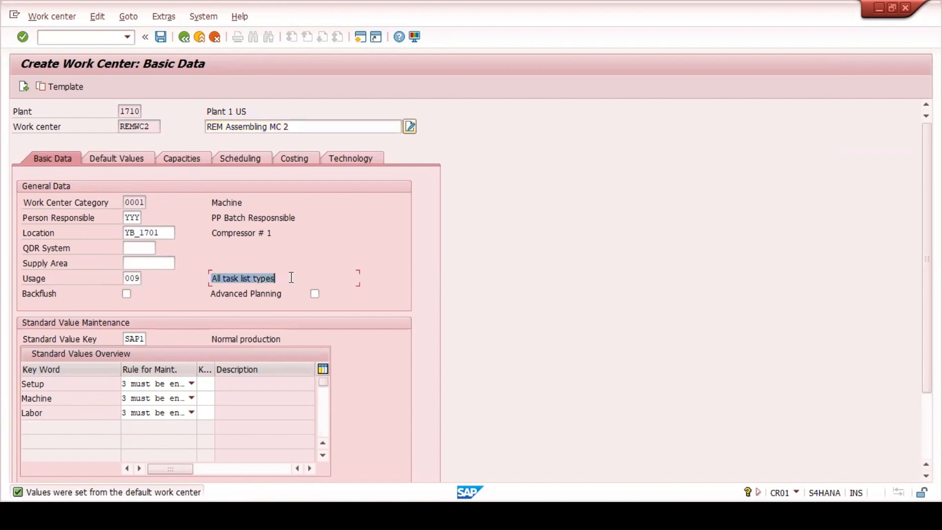
click(291, 278)
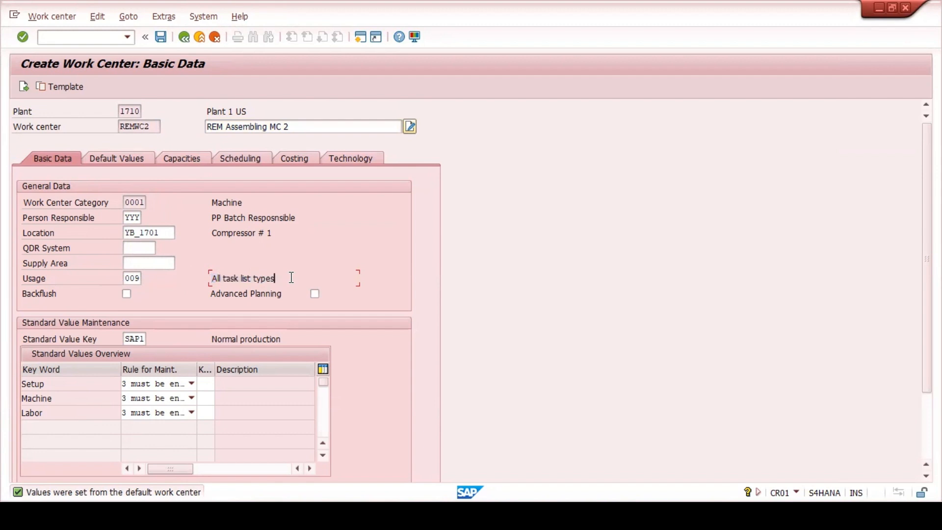
click(132, 335)
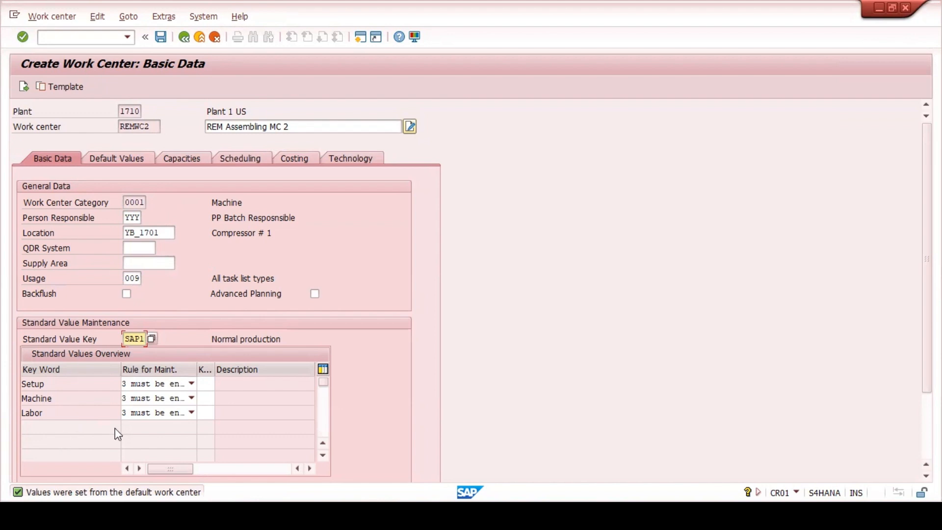
click(134, 159)
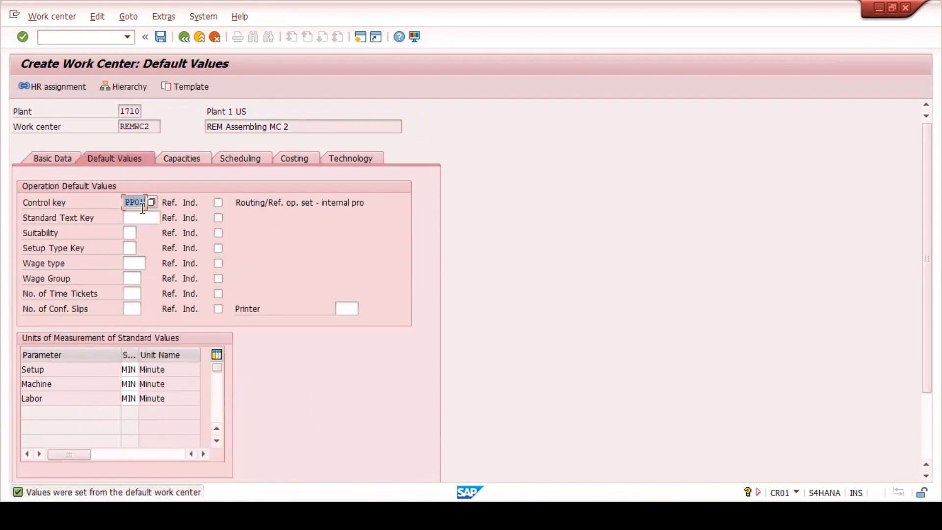
- Assign capacity category 001 with setup formula SAP005 and processing formula SAP006, and proceed to the capacity header
click(187, 156)
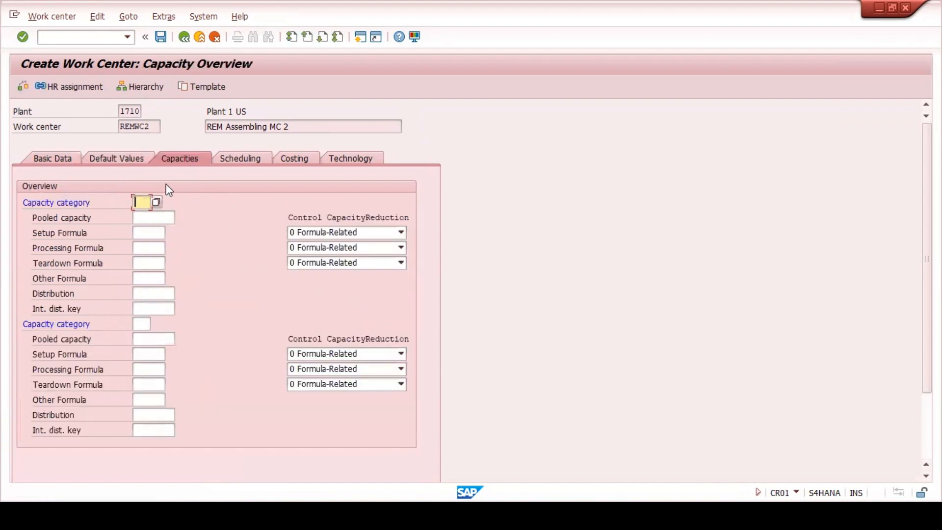
click(145, 201)
click(143, 216)
click(148, 233)
click(148, 245)
click(148, 249)
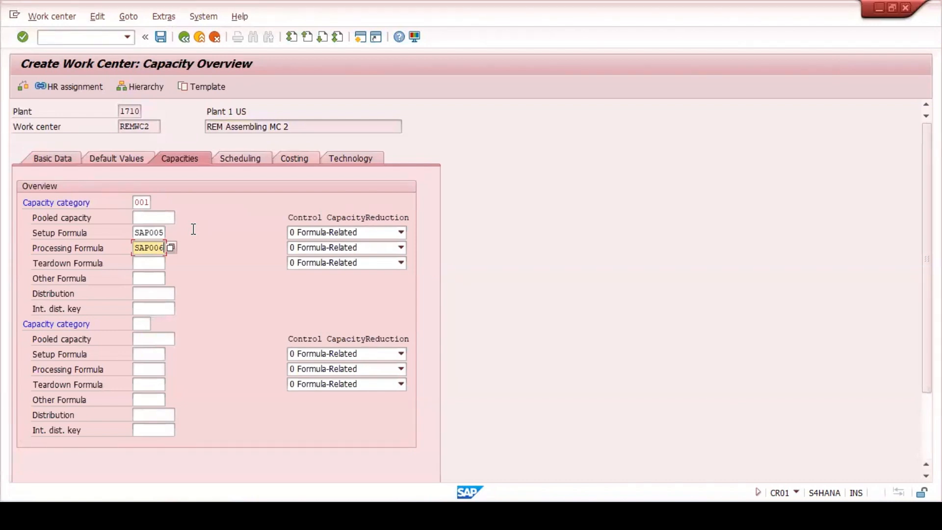
key(Return)
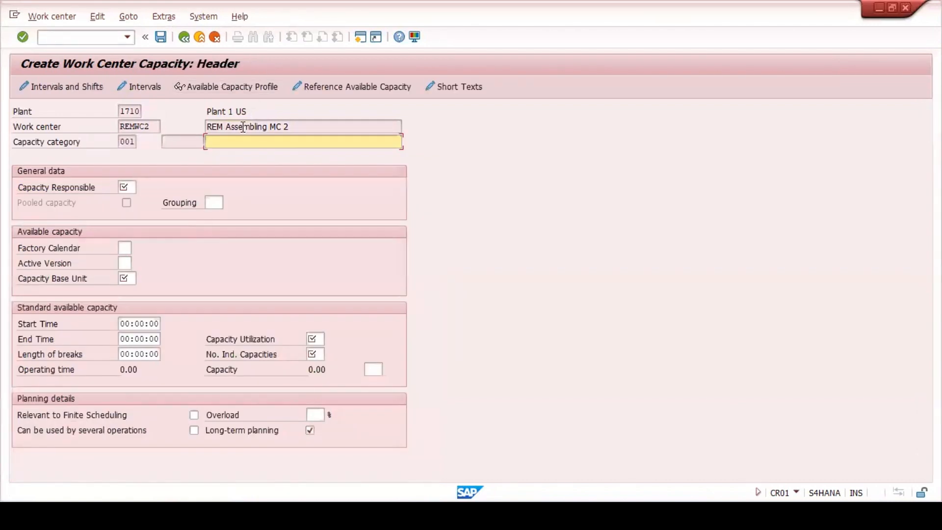
- Describe the capacity as Machine Capacity, and set its capacity responsible to A and its grouping to PP
click(238, 142)
click(240, 154)
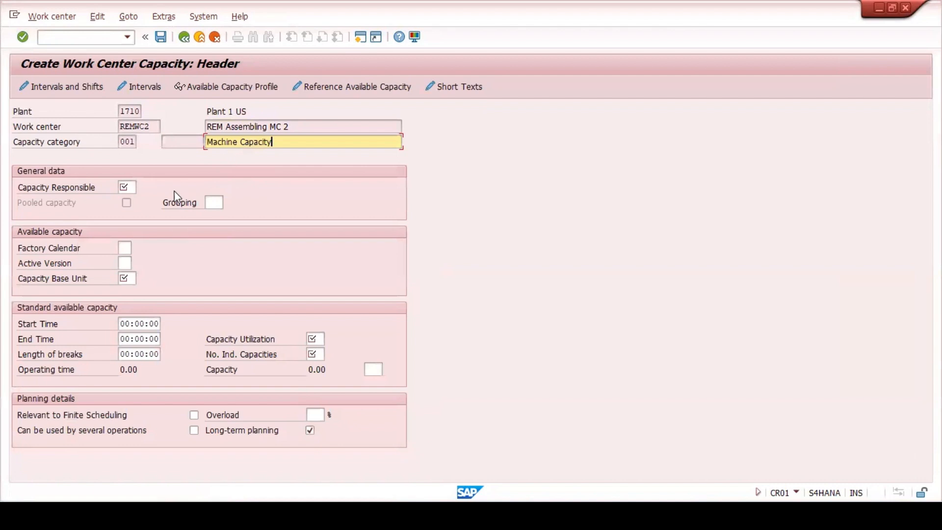
click(134, 190)
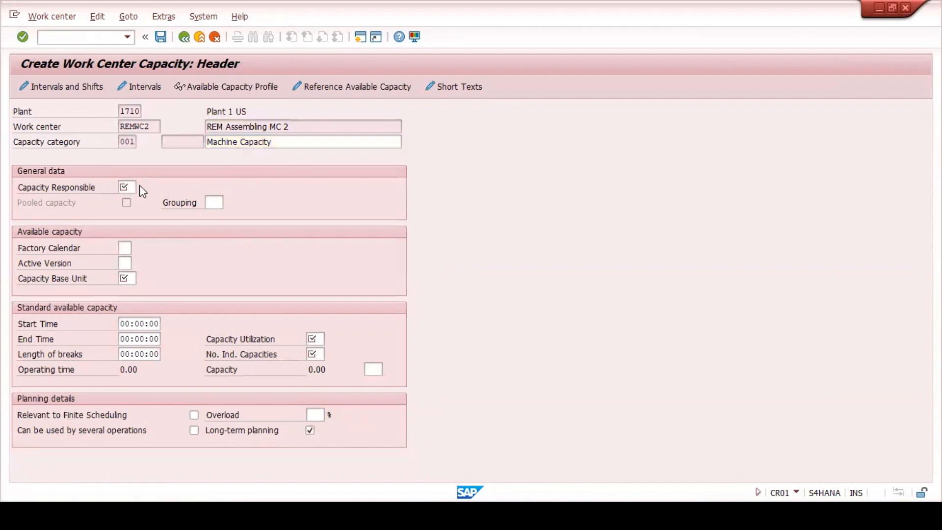
key(F4)
double_click(164, 99)
click(214, 202)
click(227, 201)
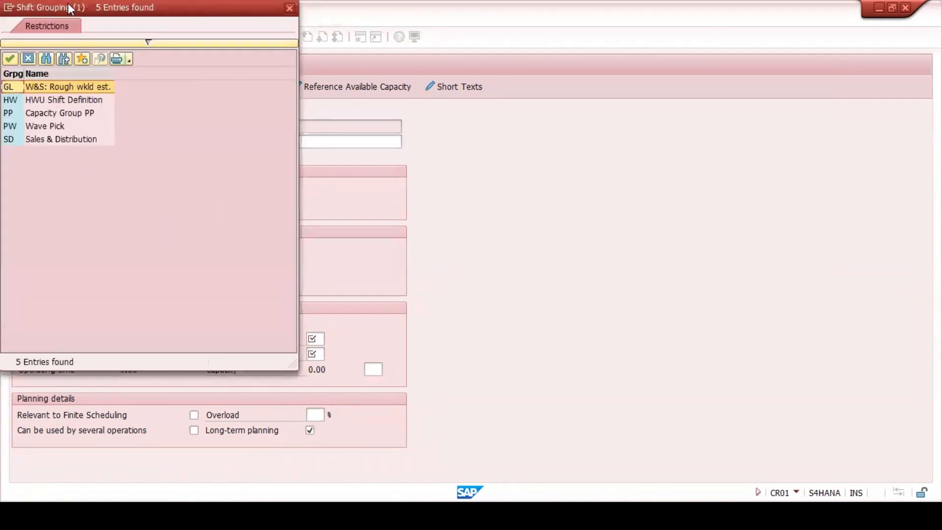
drag(72, 7, 418, 34)
double_click(369, 142)
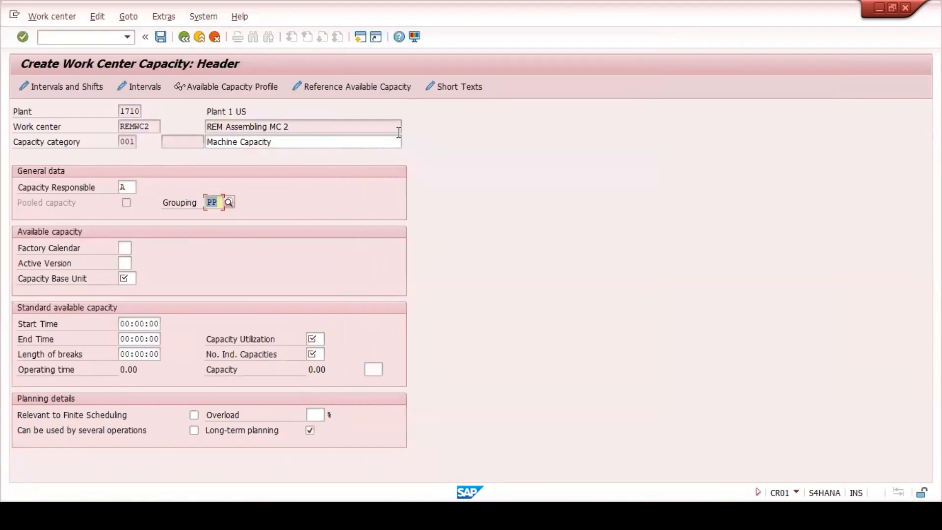
- Set the factory calendar to US and the capacity base unit to hr
click(129, 249)
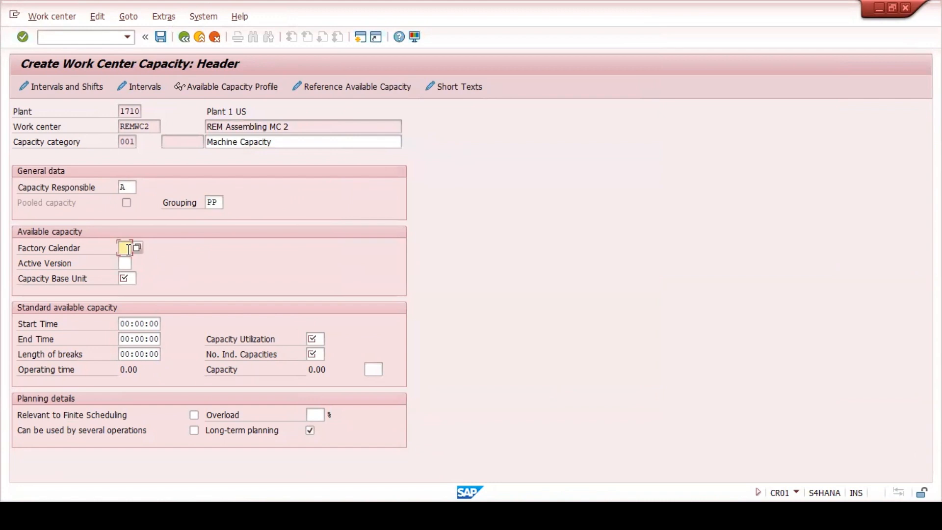
text(US)
click(129, 262)
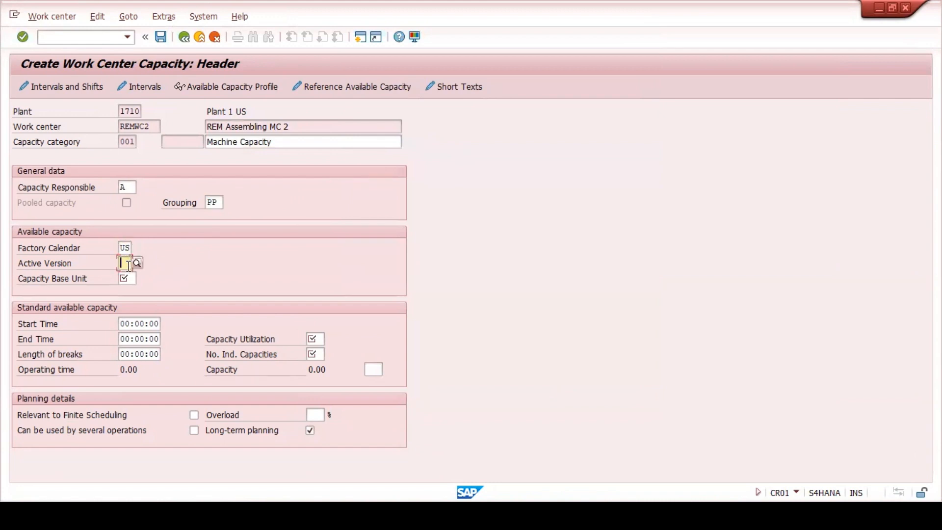
click(127, 279)
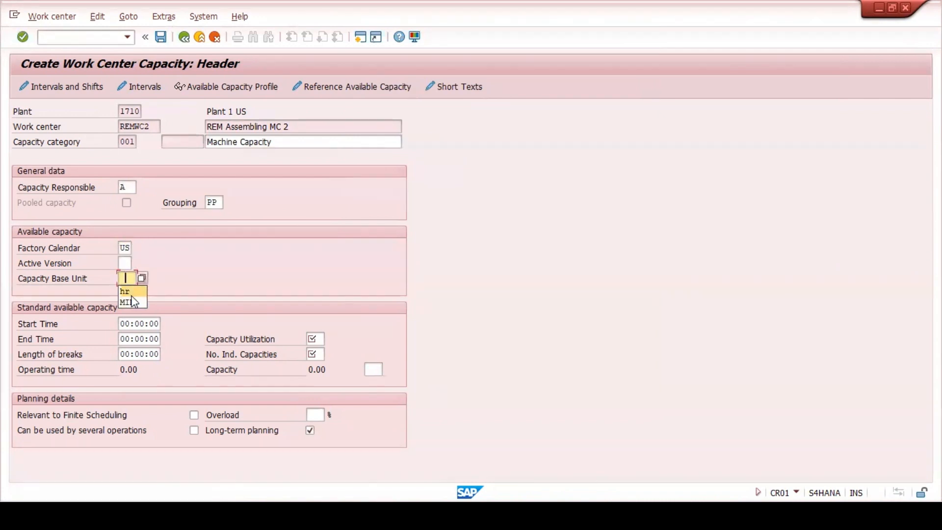
click(127, 291)
- Set the standard available capacity's start time to 08:00:00 and end time to 17:00:00
click(145, 325)
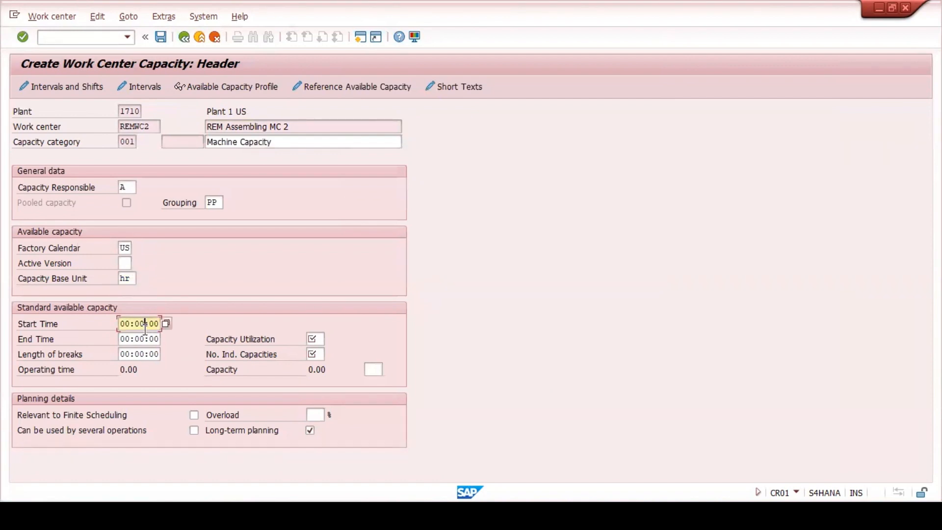
key(BackSpace)
key(BackSpace)
key(BackSpace)
key(BackSpace)
key(BackSpace)
key(BackSpace)
key(BackSpace)
key(BackSpace)
text(08:00:00)
click(146, 339)
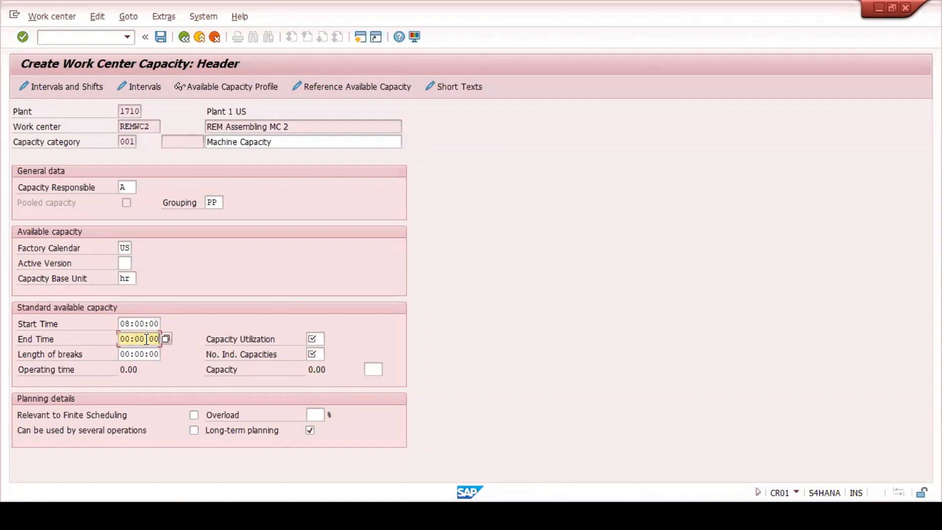
key(BackSpace)
key(BackSpace)
key(BackSpace)
key(BackSpace)
key(BackSpace)
key(BackSpace)
key(BackSpace)
key(BackSpace)
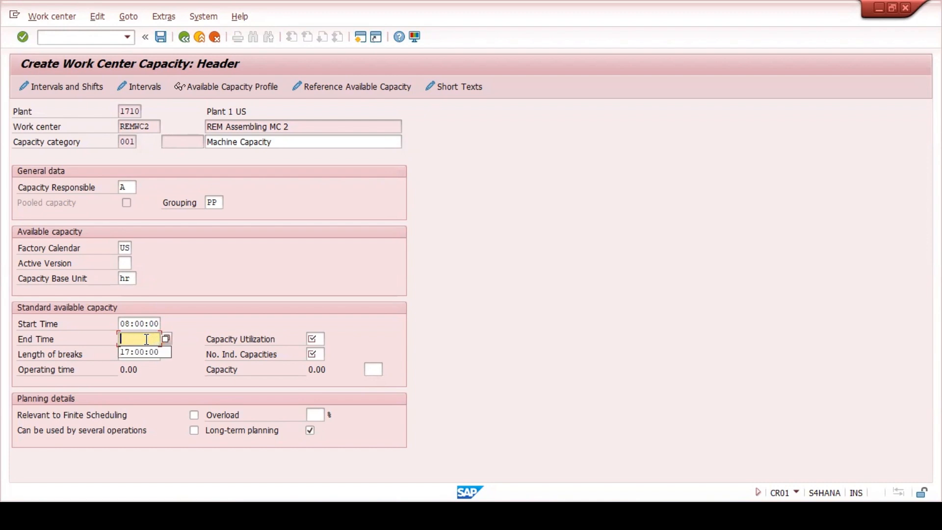
click(133, 352)
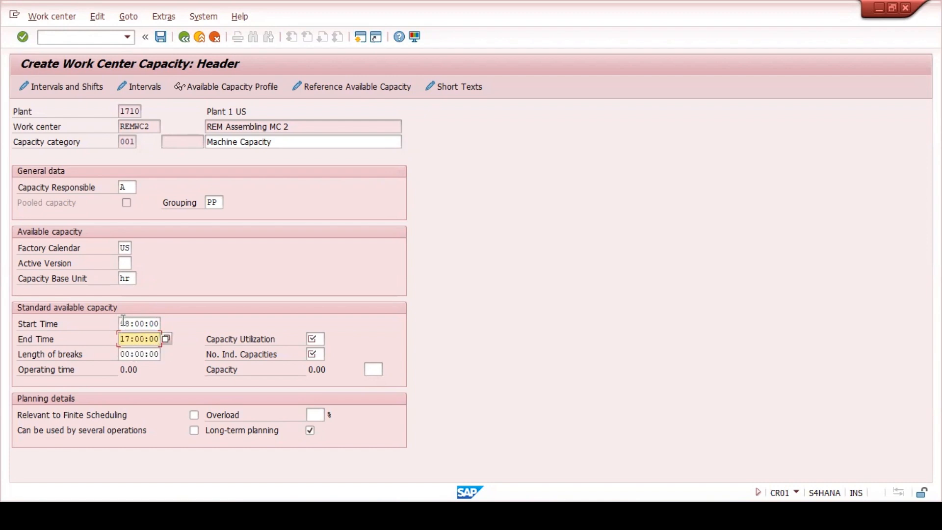
- Set the standard available capacity's length of breaks to 01:00:00
click(153, 357)
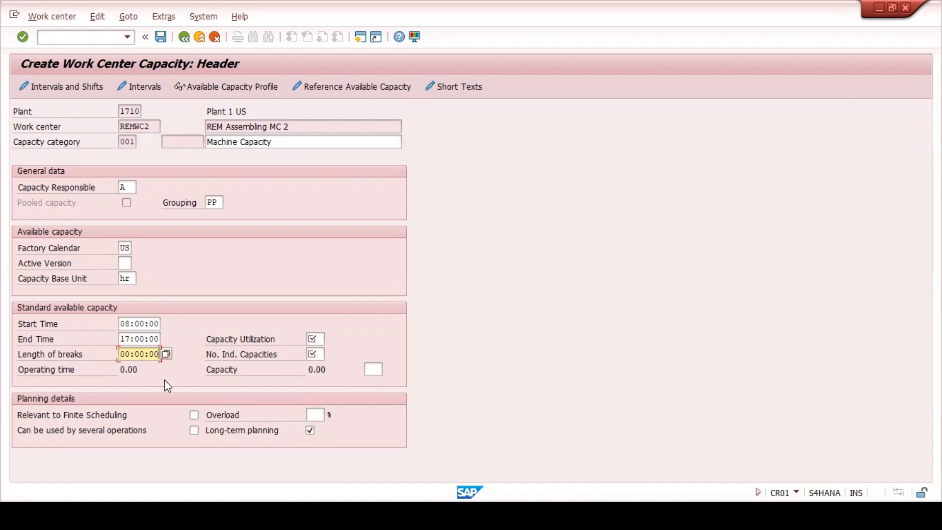
key(BackSpace)
key(BackSpace)
key(BackSpace)
key(BackSpace)
key(BackSpace)
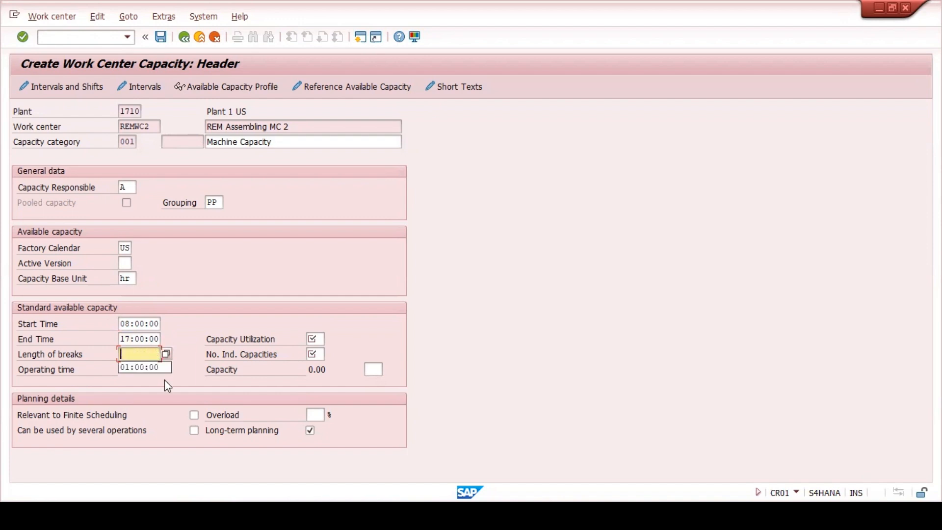
click(146, 369)
- Set the capacity utilization to 100 and the number of individual capacities to 1, then review the capacity header and return to the capacity overview
click(323, 338)
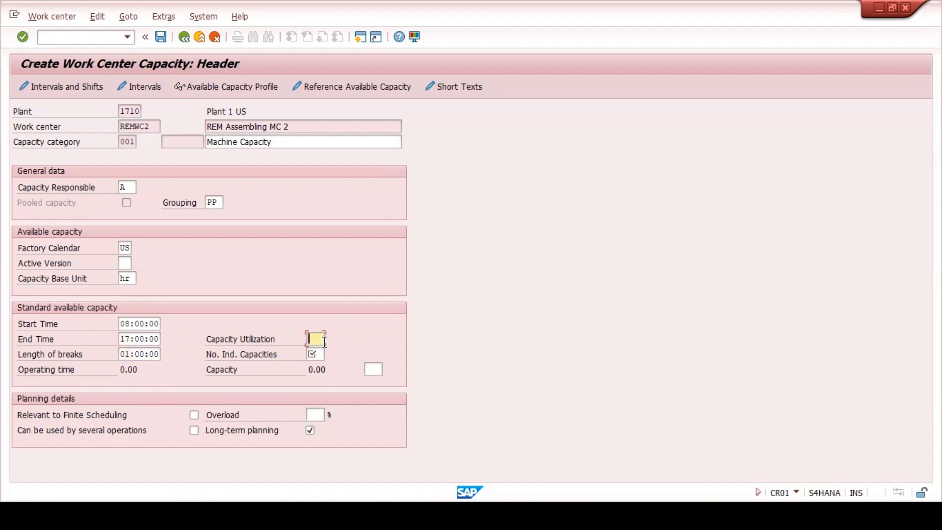
click(317, 350)
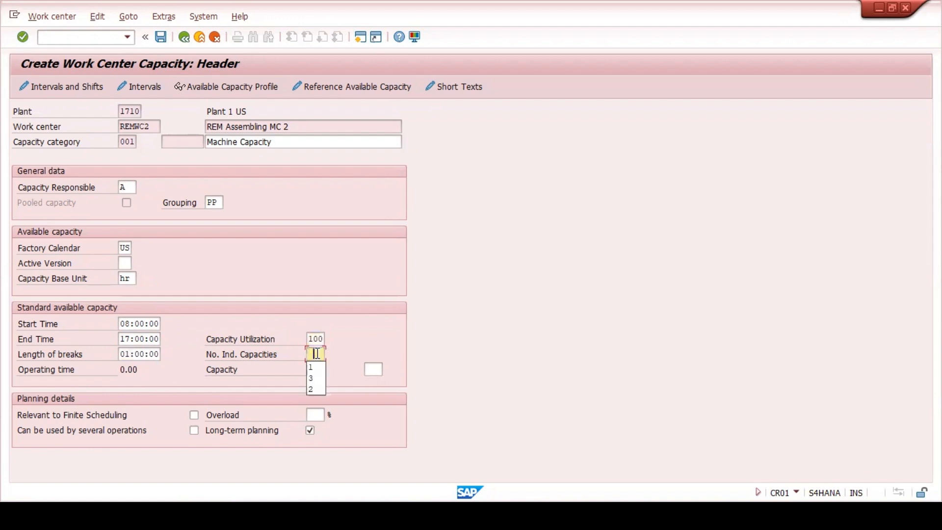
click(313, 365)
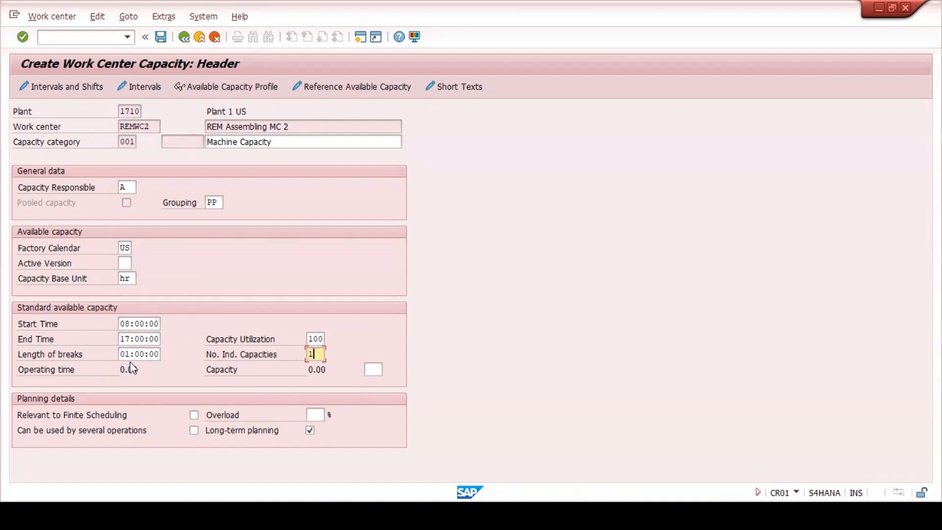
click(319, 338)
key(F3)
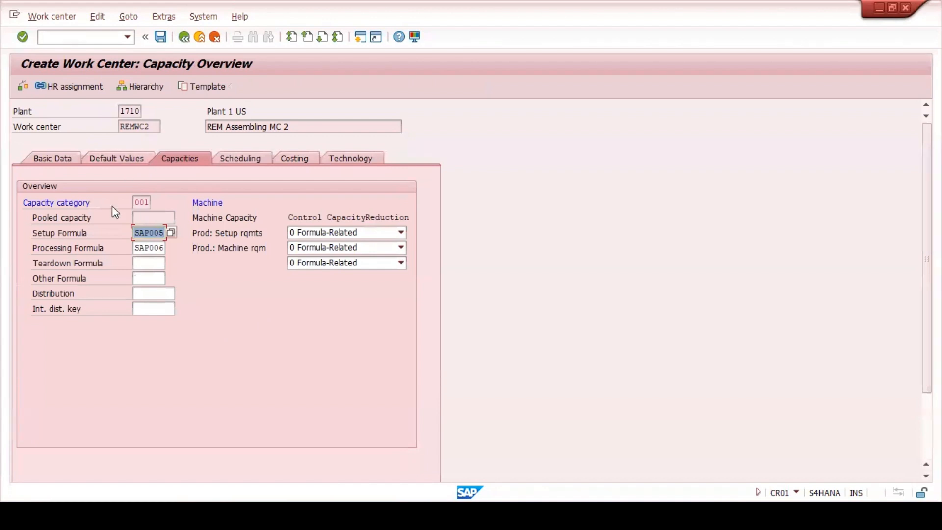
double_click(140, 202)
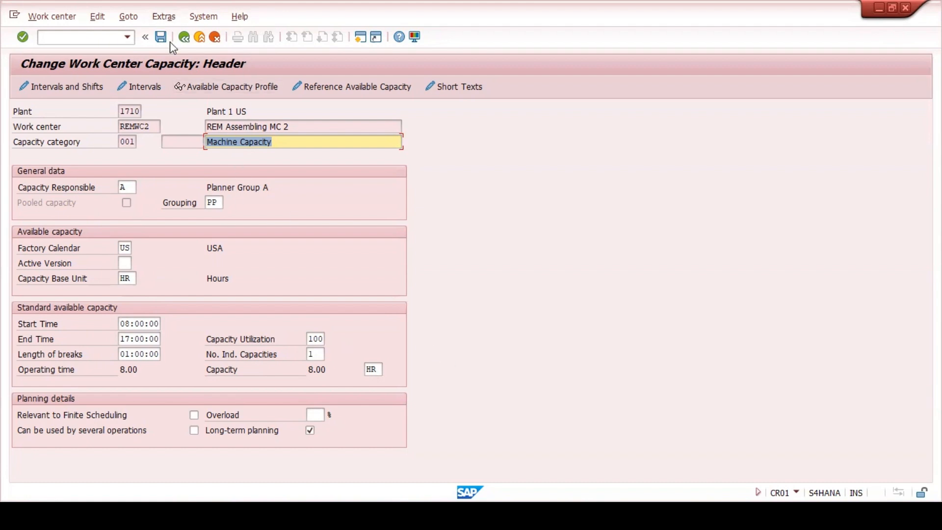
click(184, 37)
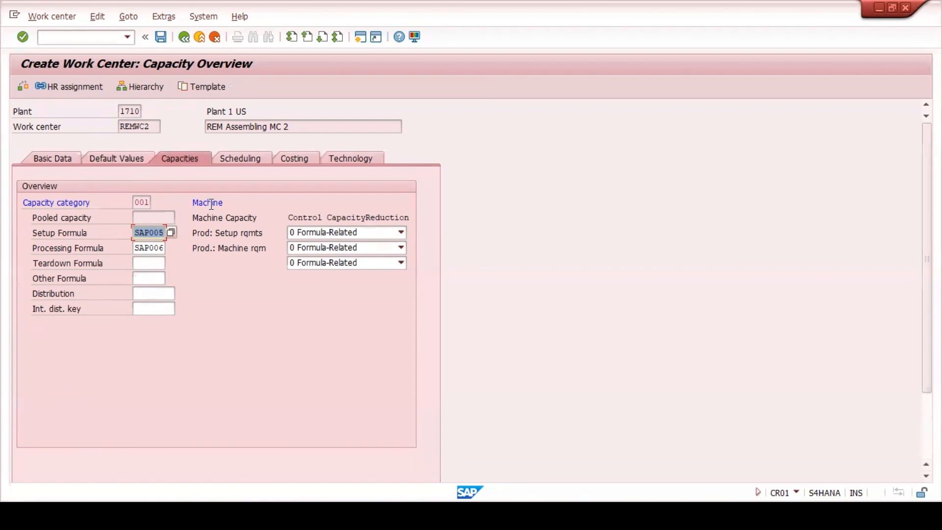
- Base the work center's scheduling on capacity category 001, with setup duration formula SAP001 and processing duration formula SAP002
click(250, 160)
click(132, 202)
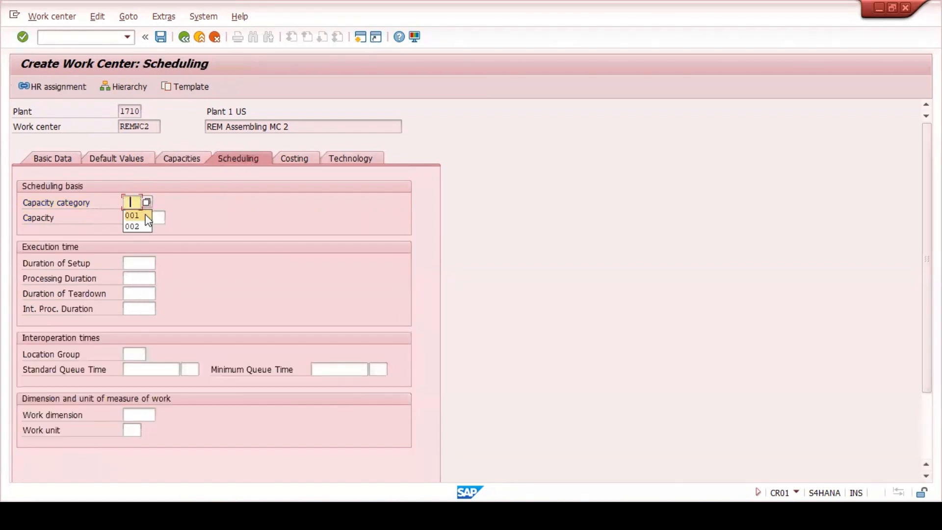
click(145, 215)
click(144, 262)
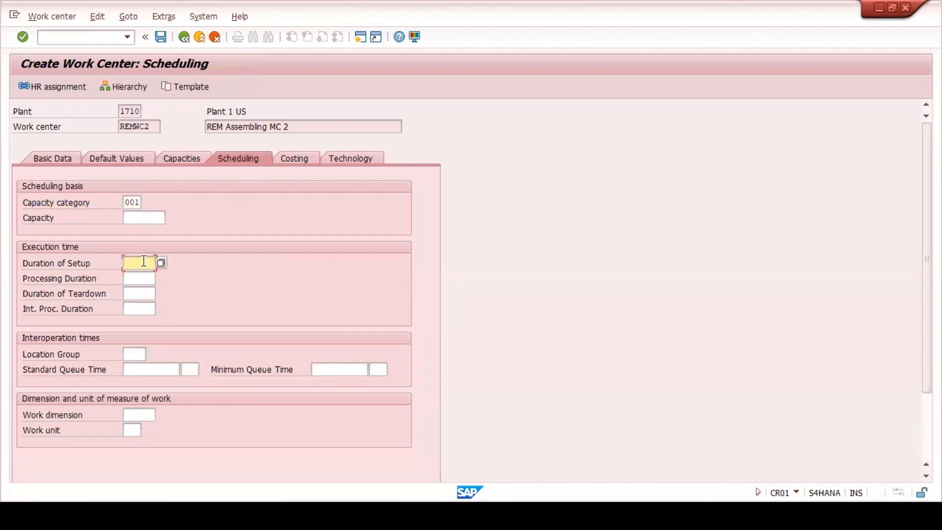
click(140, 275)
click(141, 279)
click(140, 279)
click(141, 292)
key(Return)
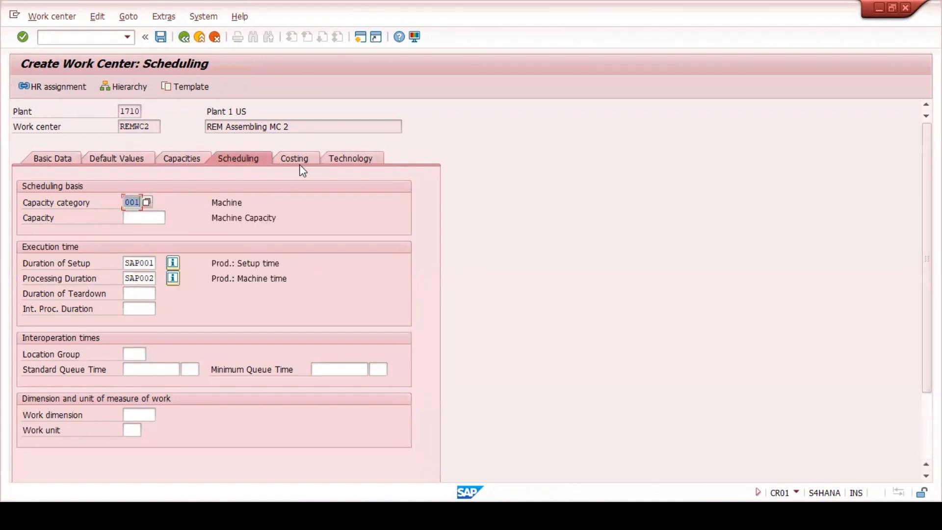
- Look up the company code 1710 cost centers and assign 17101301, Manufacturing 1 (US), in the work center's costing data
click(297, 159)
click(142, 263)
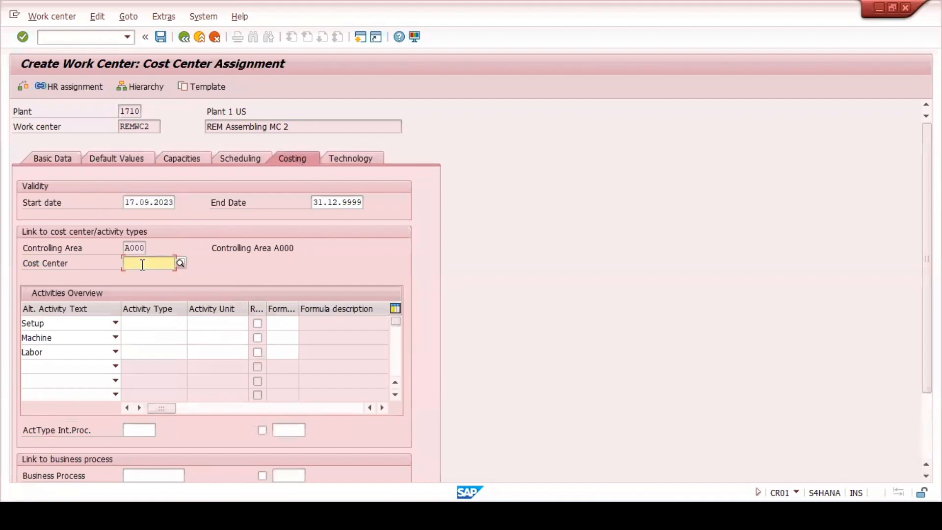
click(181, 263)
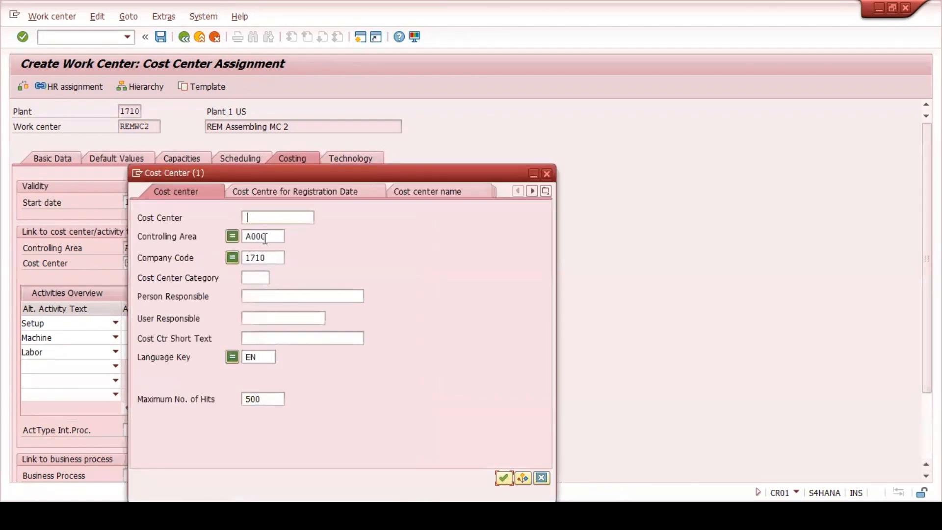
click(503, 478)
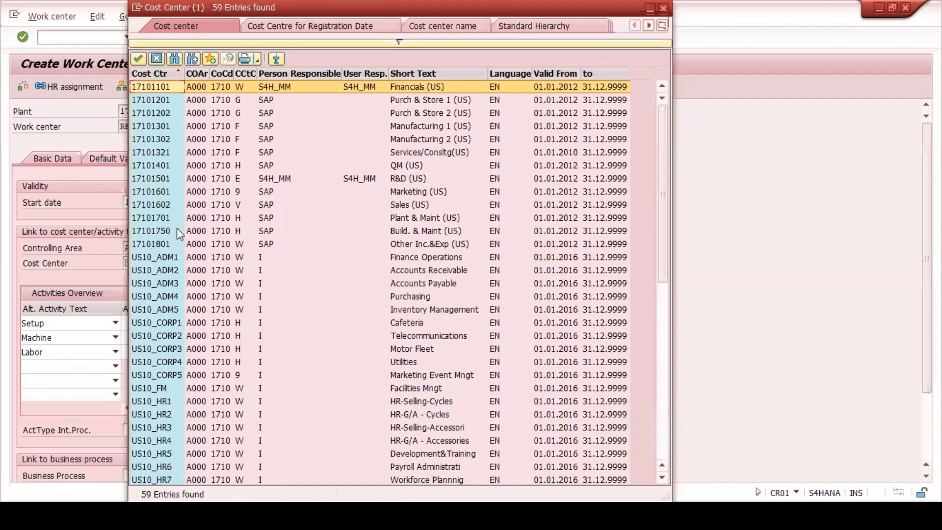
click(434, 128)
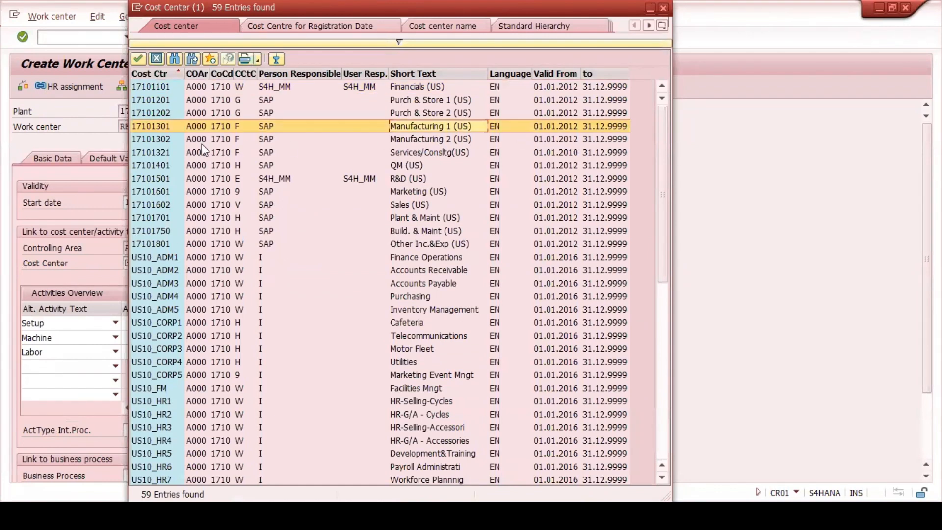
double_click(151, 125)
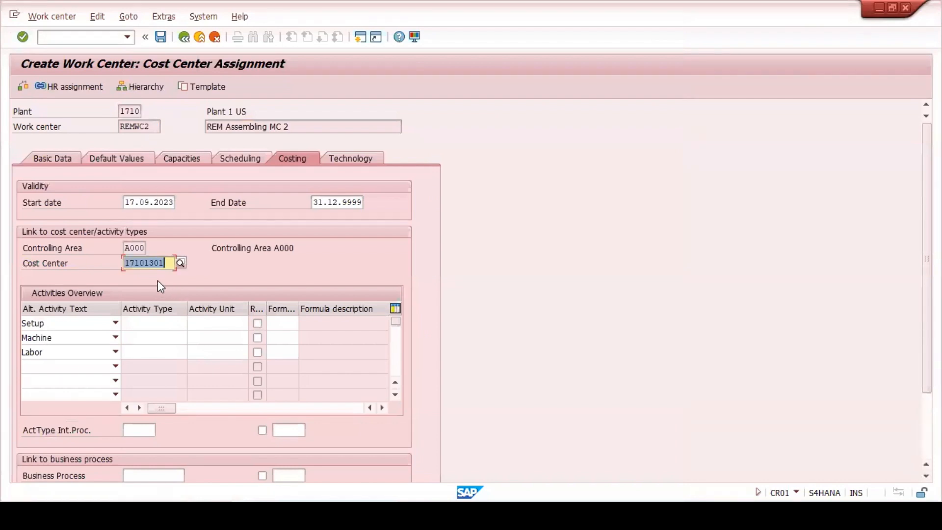
- Assign activity type 3 to Setup, 1 to Machine and 11 to Labor in the costing activities overview
click(152, 324)
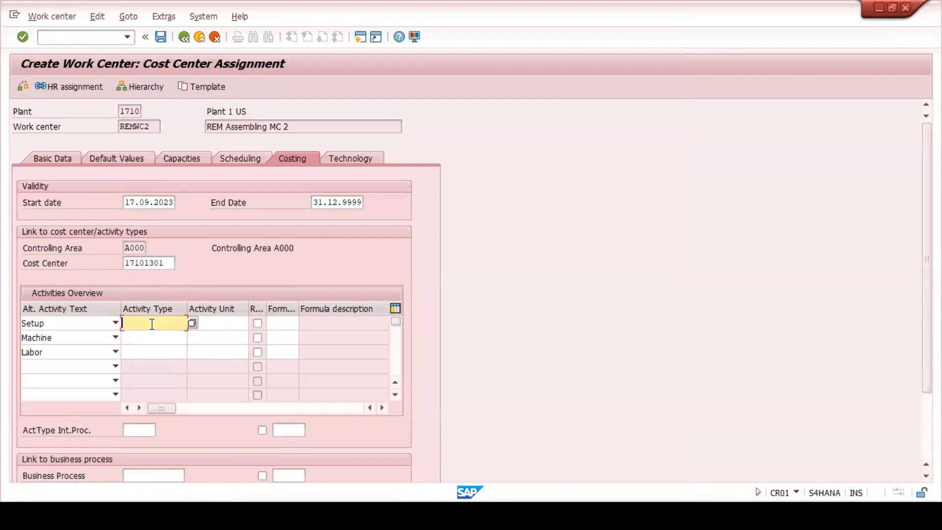
key(F4)
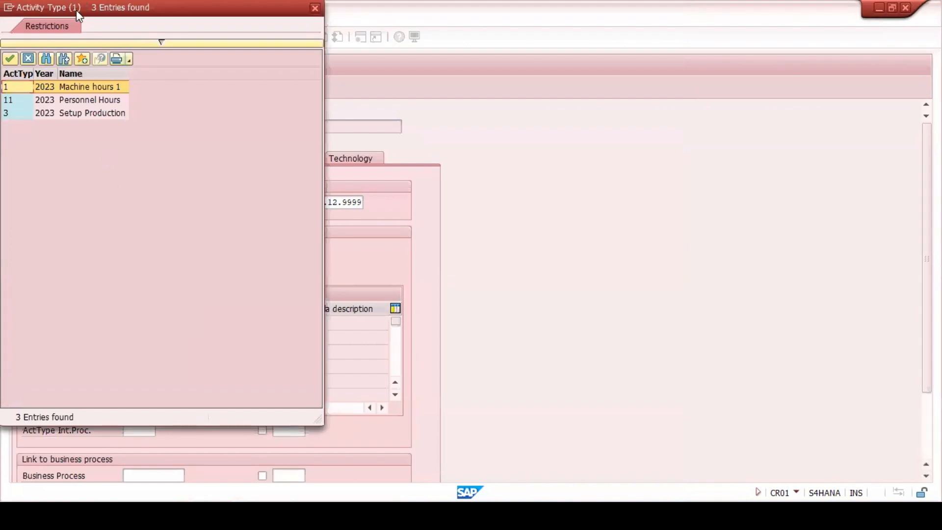
drag(76, 10, 445, 144)
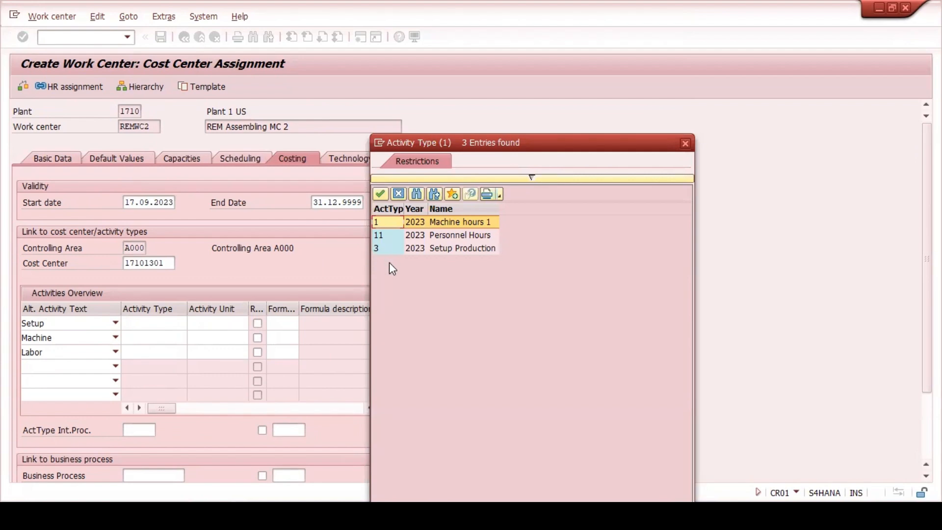
double_click(383, 248)
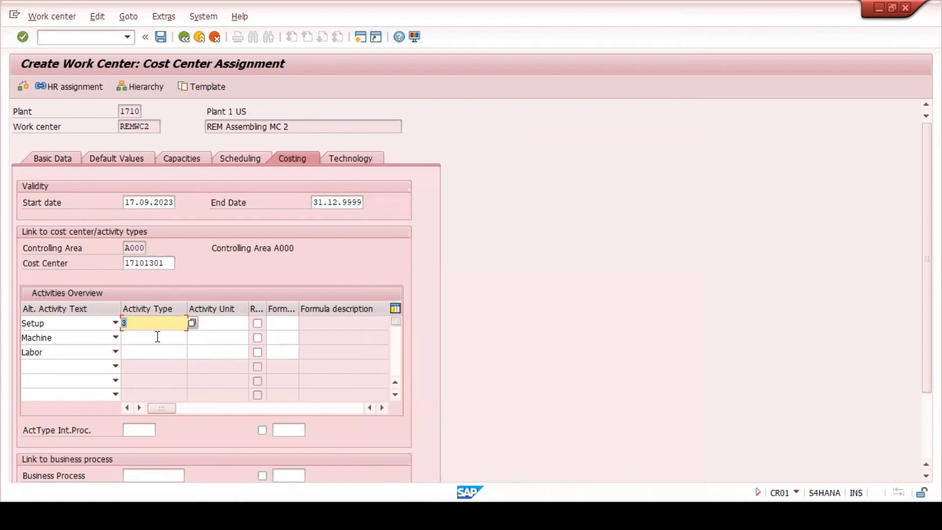
click(158, 336)
click(192, 336)
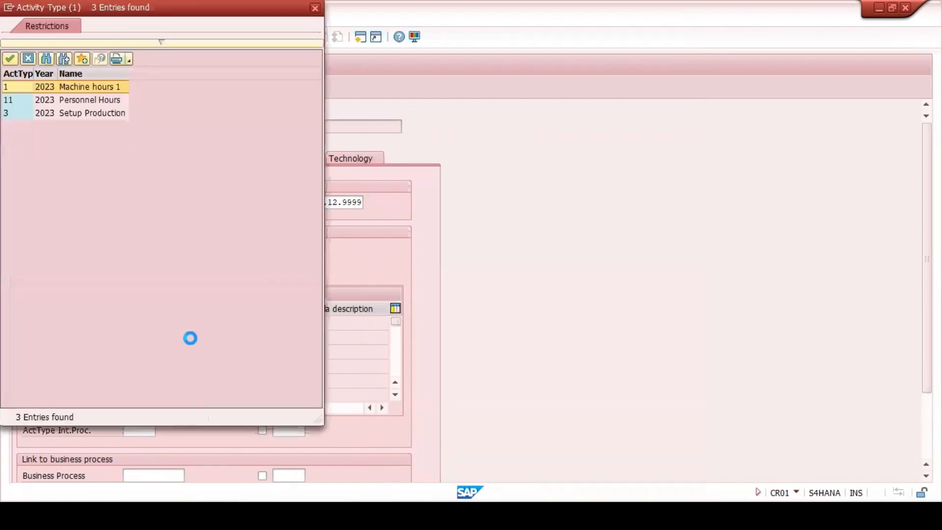
double_click(81, 86)
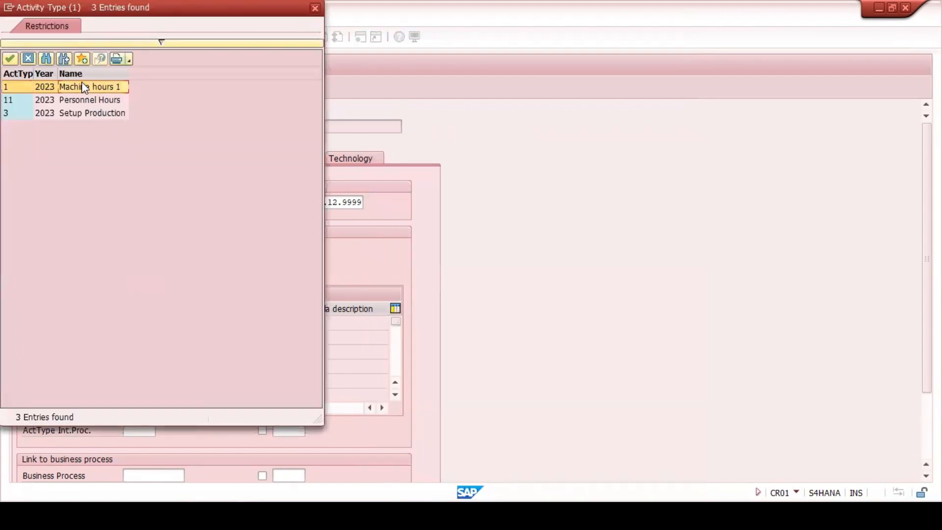
click(157, 351)
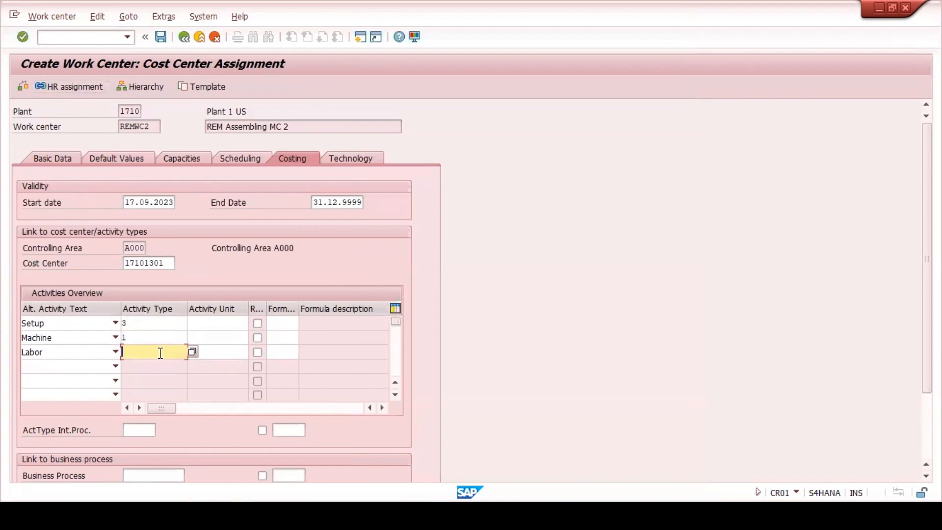
click(192, 352)
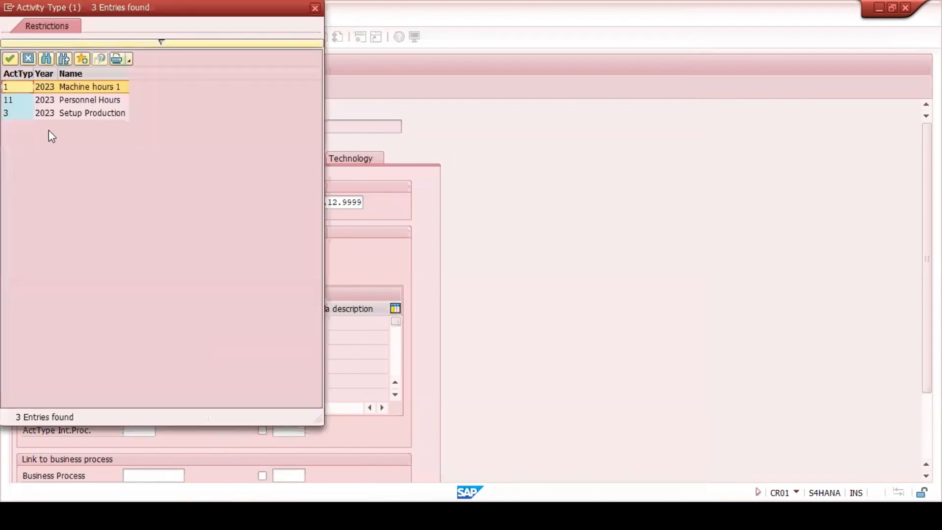
double_click(62, 99)
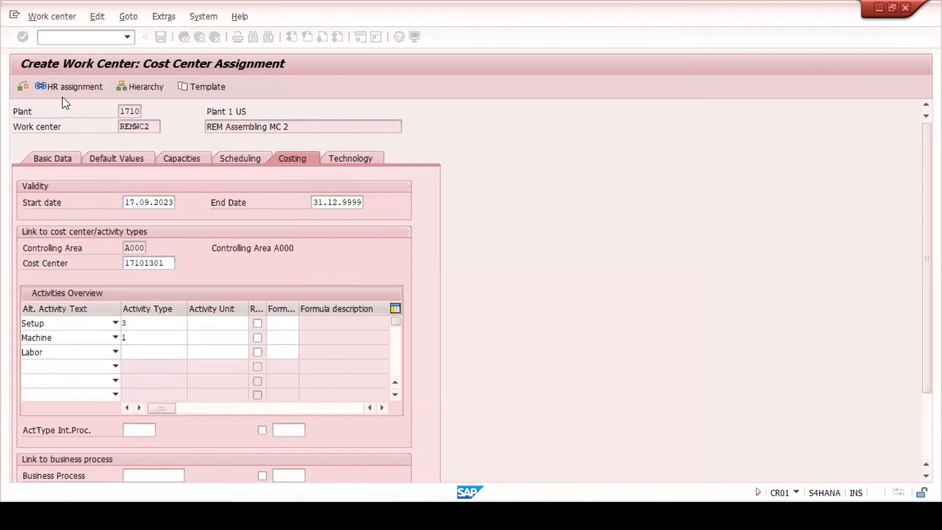
- Set the activity unit to MIN for the Setup, Machine and Labor activities
click(140, 321)
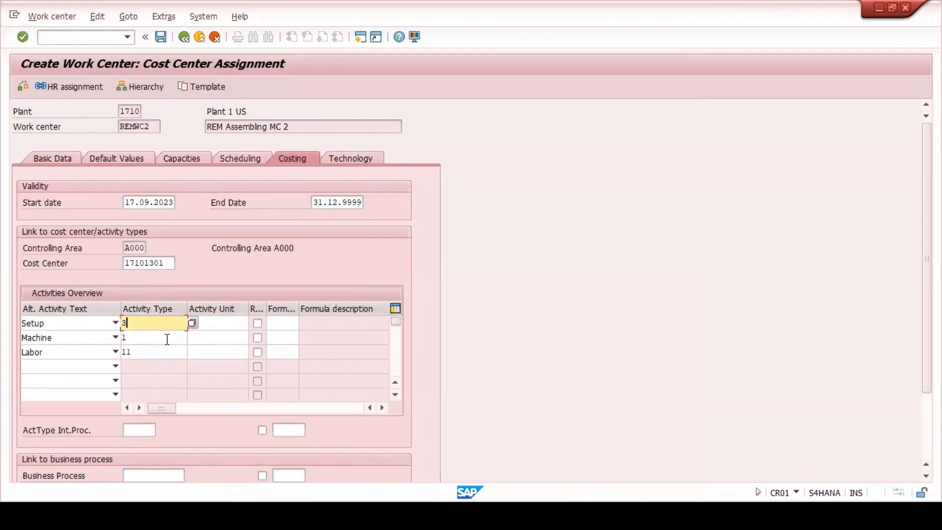
click(216, 323)
click(214, 333)
click(215, 336)
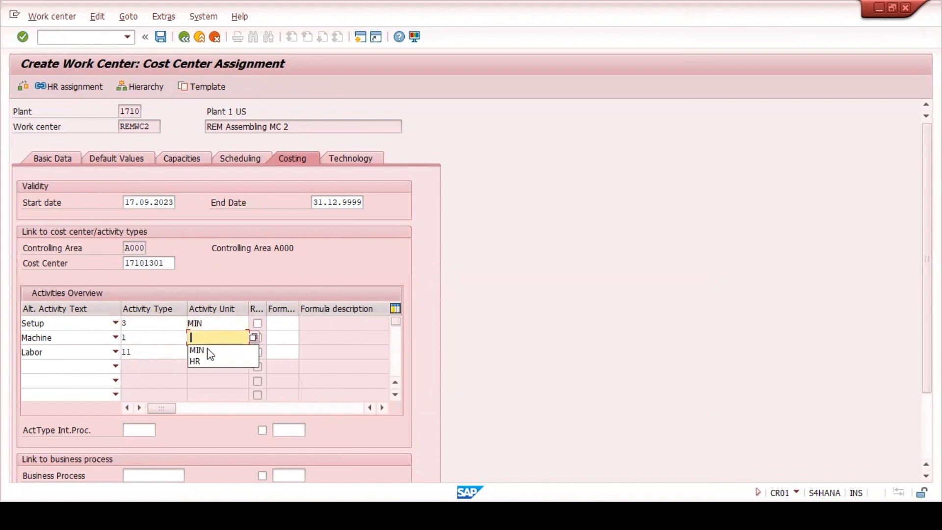
click(207, 349)
click(206, 352)
click(205, 366)
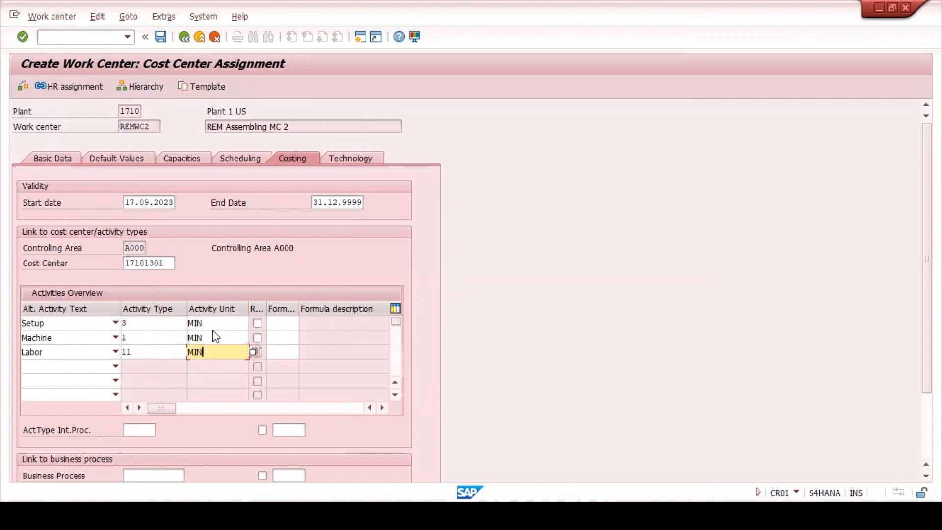
- Assign the costing formulas SAP001 to Setup, SAP002 to Machine and SAP003 to Labor, and validate the entries
click(275, 324)
click(276, 323)
click(283, 336)
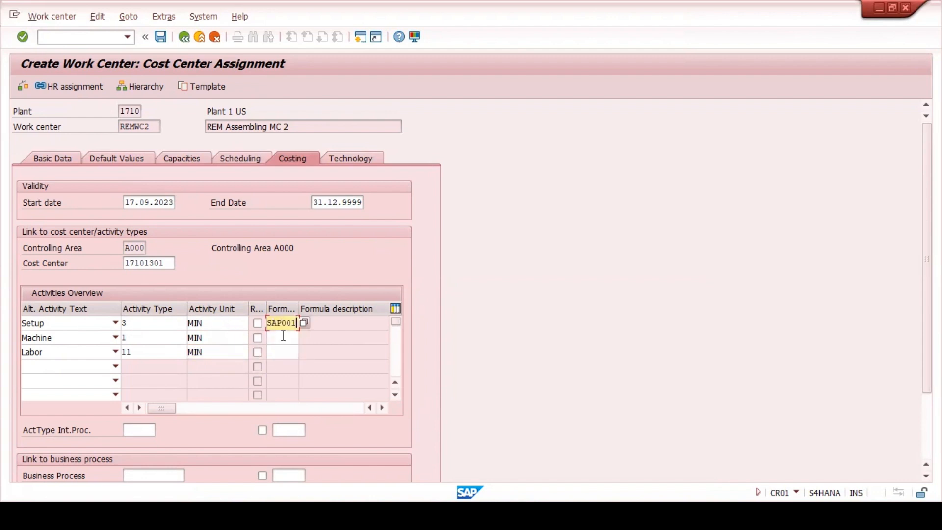
click(283, 336)
click(283, 336)
click(278, 357)
click(278, 350)
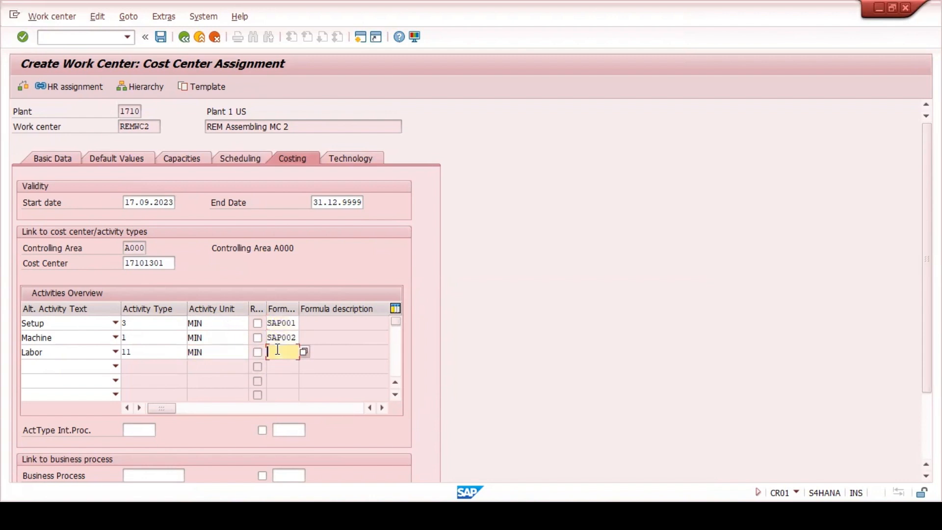
click(278, 349)
click(282, 385)
key(Return)
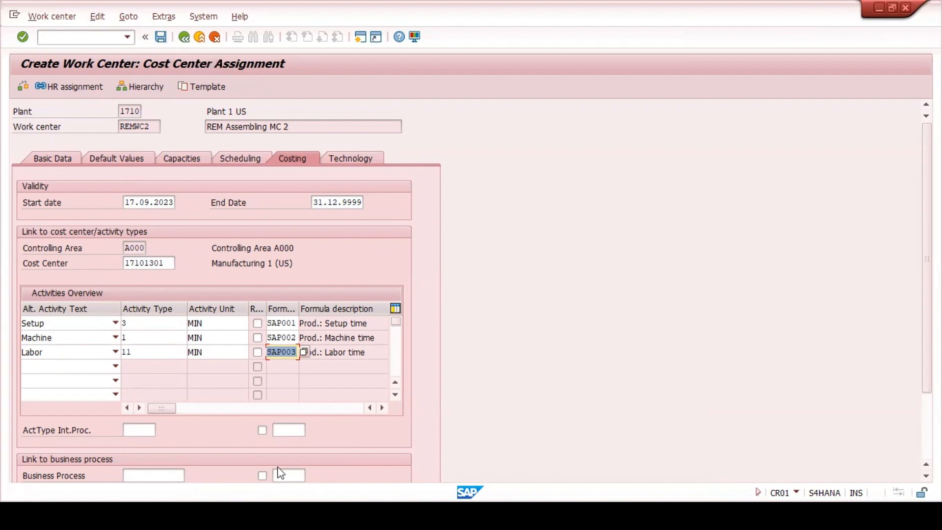
- Save work center REMWC2, view the details of the status message, and close them
click(163, 37)
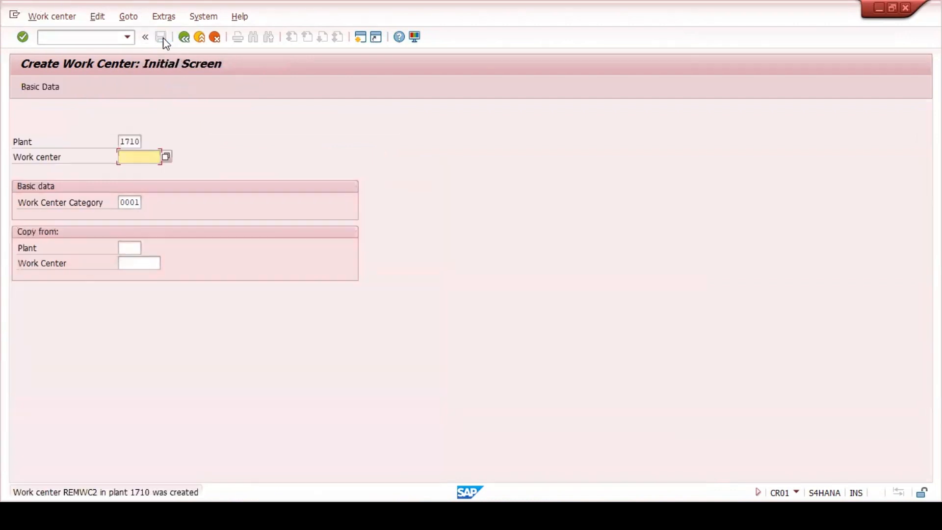
click(109, 489)
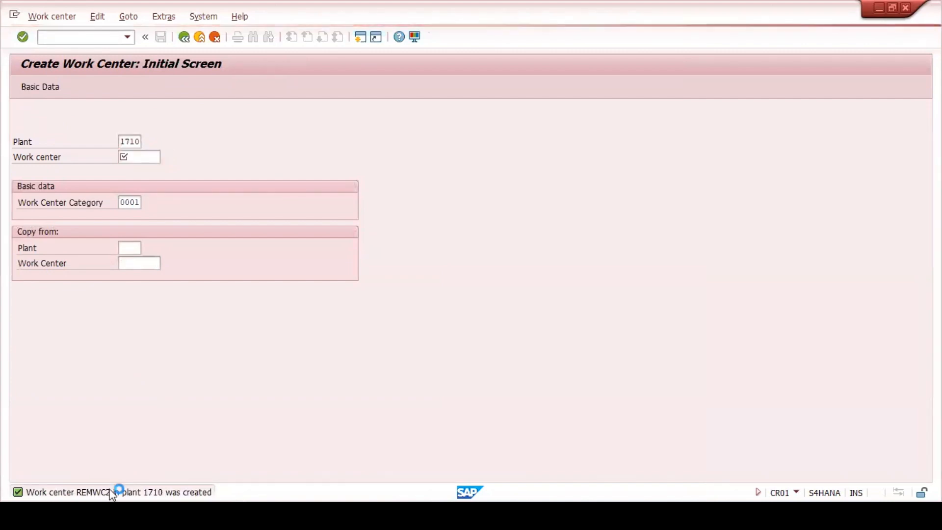
click(113, 492)
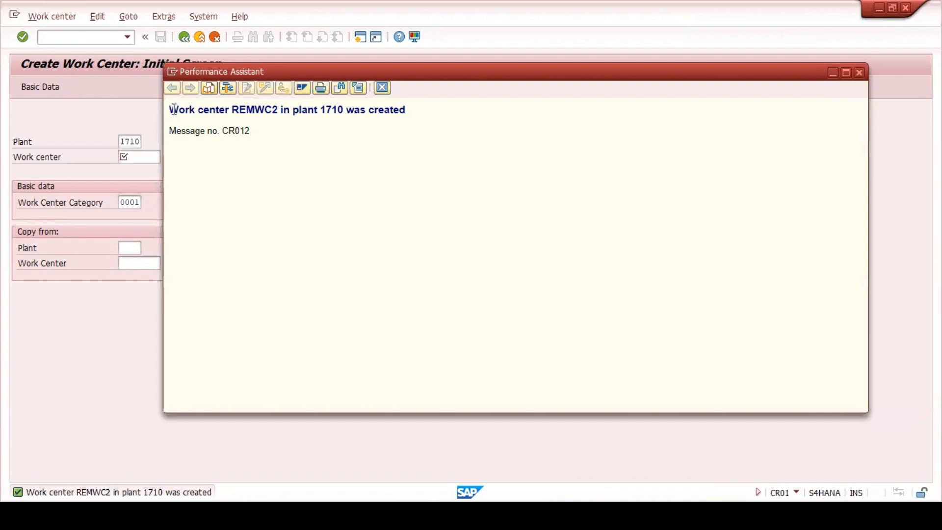
click(389, 91)
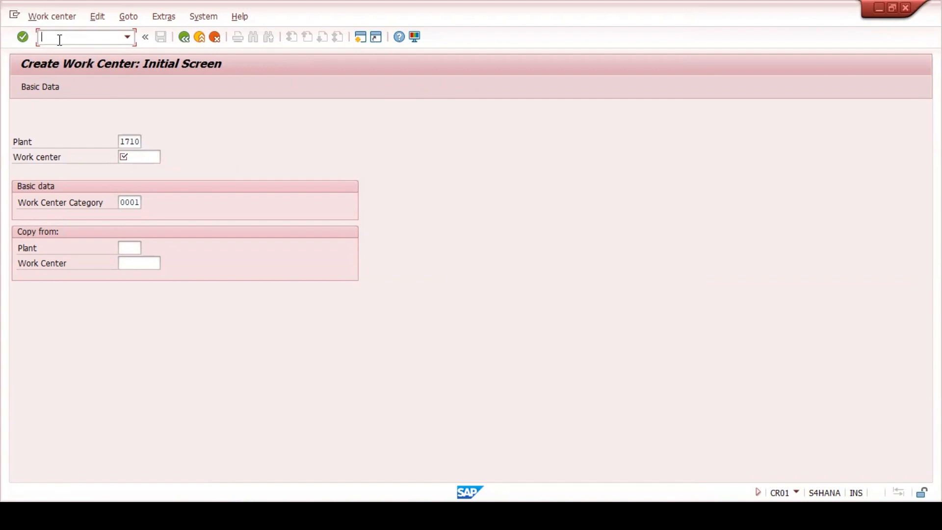
- Open transaction CA01 and start a new routing for material REMFIN02 in plant 1710
text(/n ca01)
key(Return)
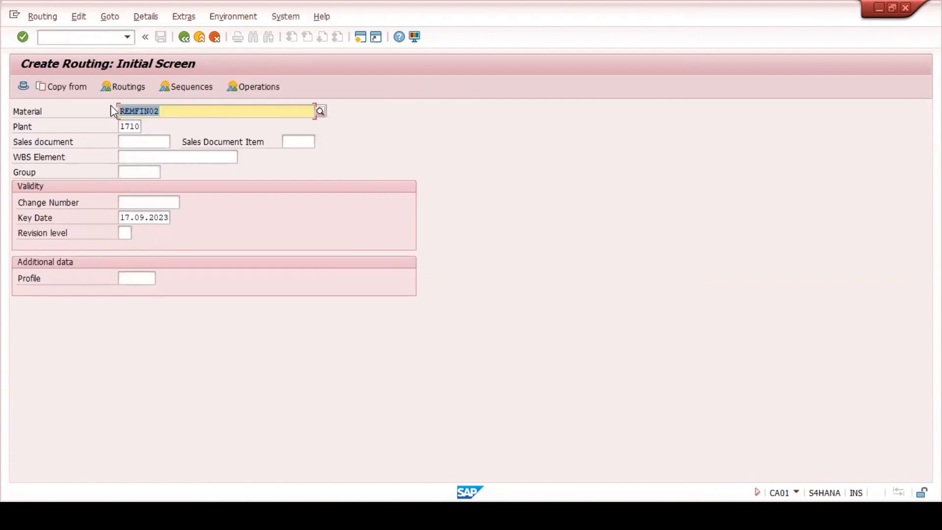
click(174, 114)
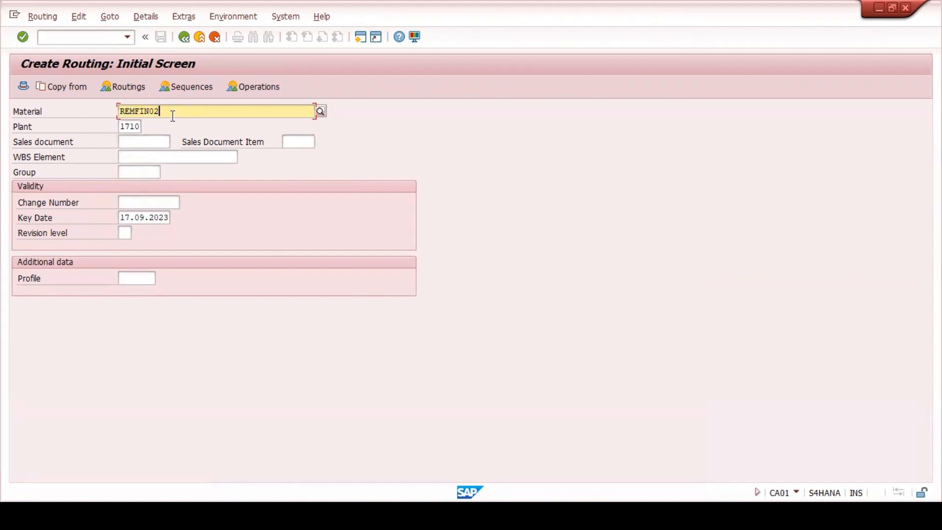
key(Return)
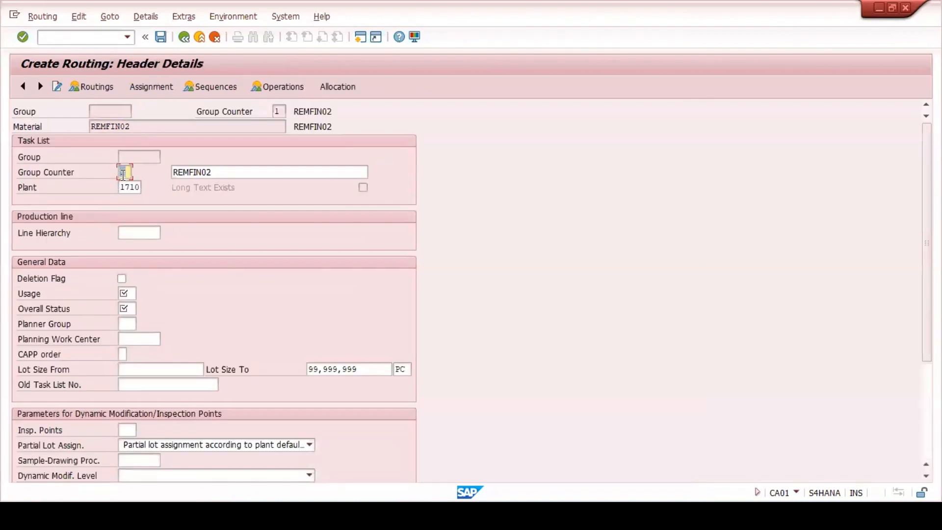
- Set the routing header's usage to 1 (Production) and its overall status to 4
double_click(129, 175)
click(132, 292)
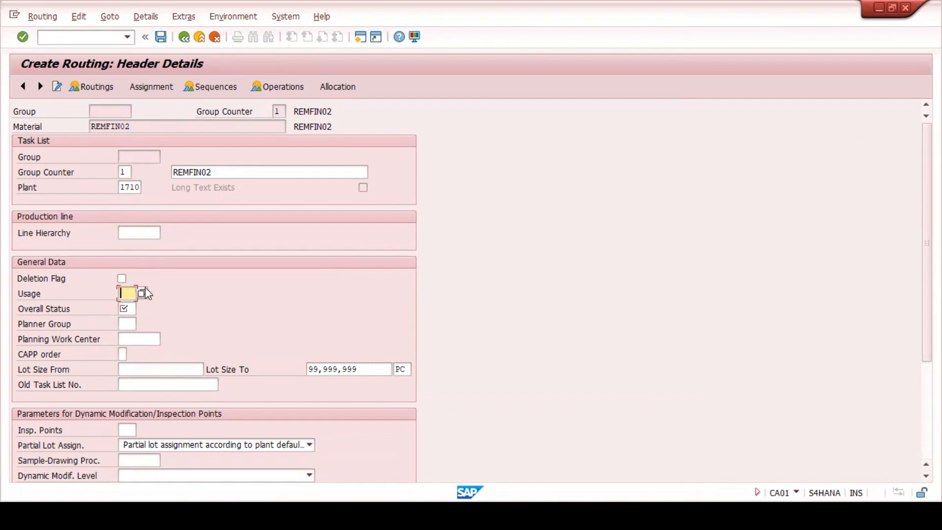
click(142, 293)
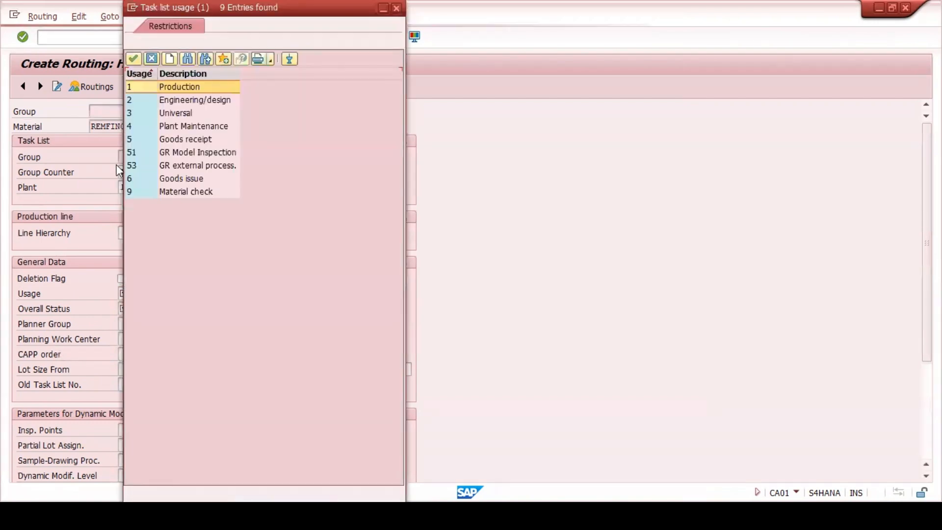
double_click(184, 92)
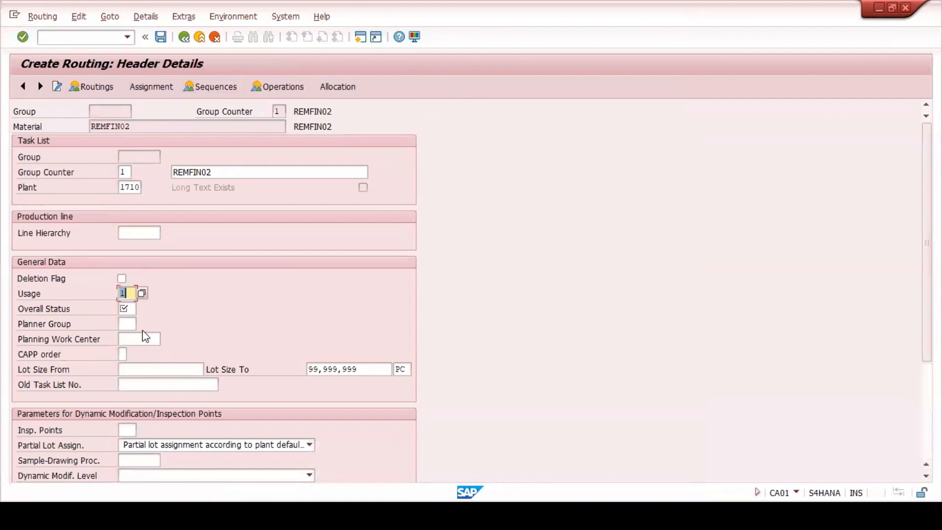
click(129, 308)
click(141, 309)
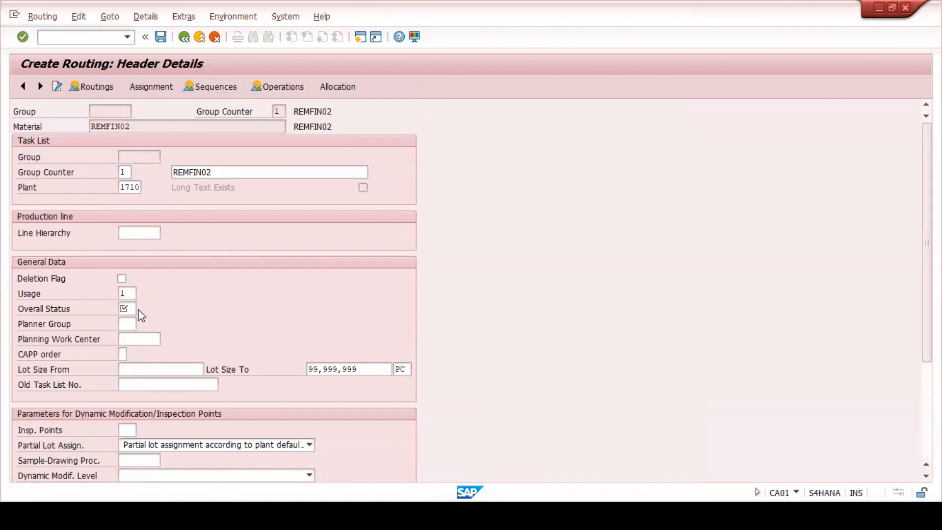
click(170, 126)
click(169, 125)
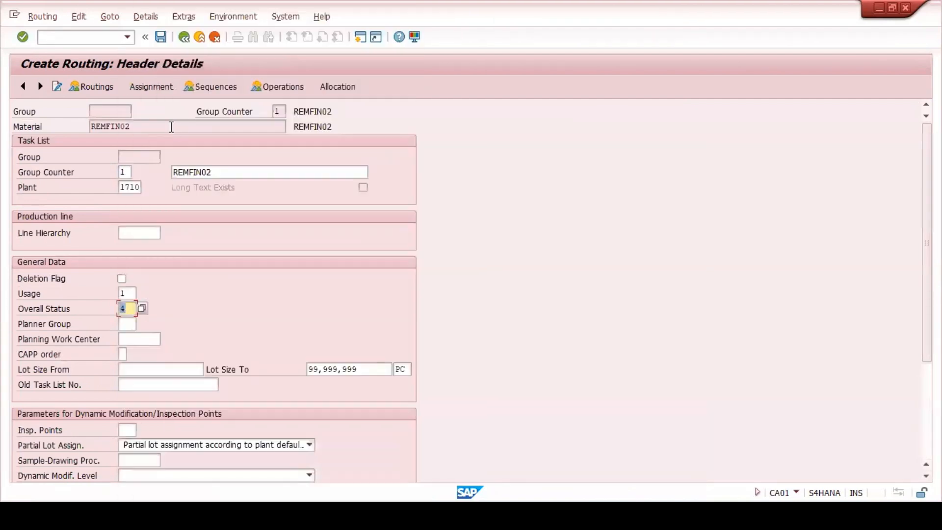
- Set the starting lot size of the routing to 1
click(155, 369)
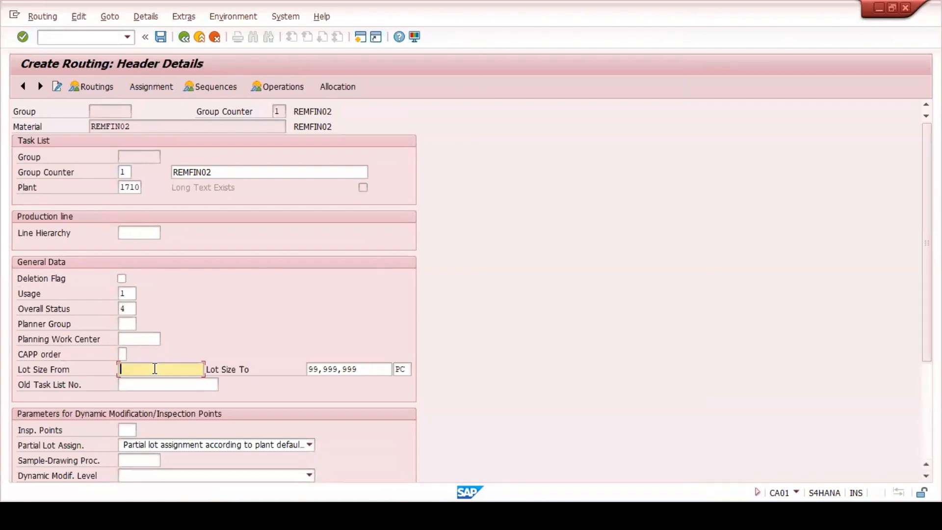
text(1)
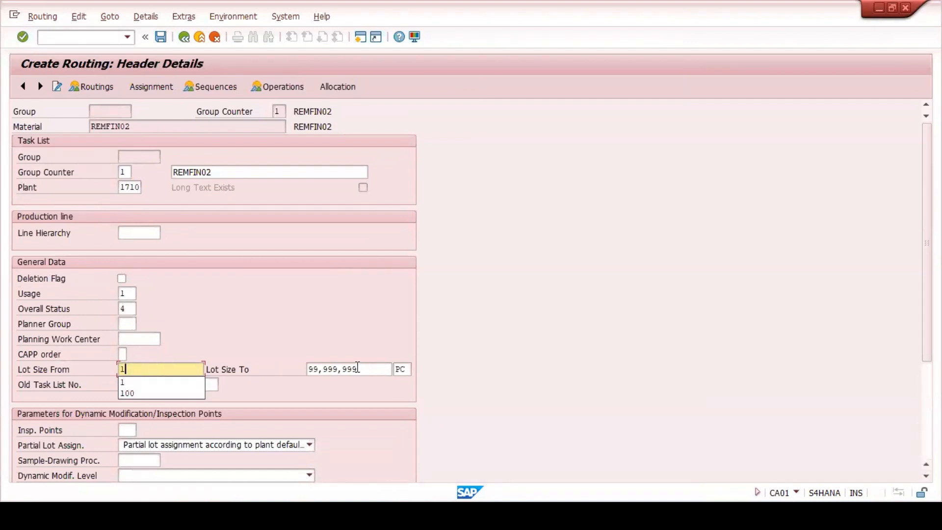
click(143, 382)
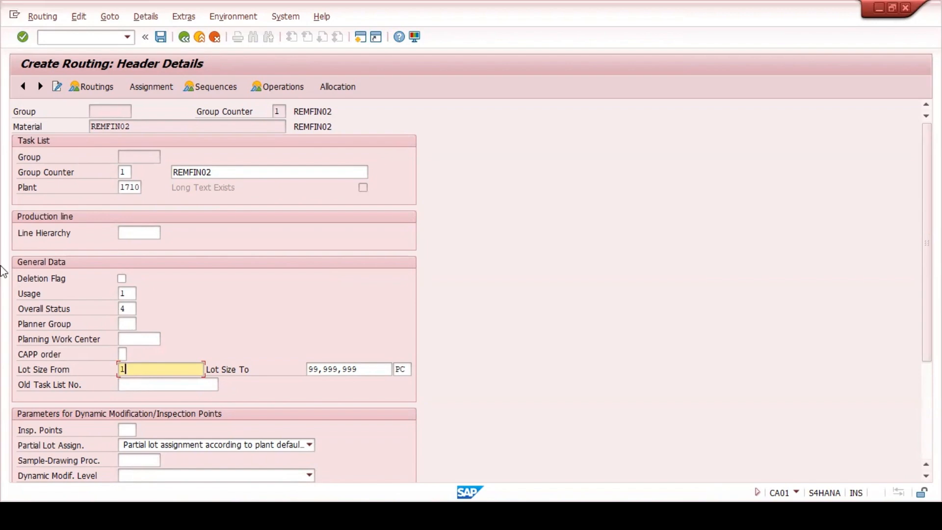
- Enter operation 0010 with work center REMWC2 and the description First Operation (Assembling Machine)
click(278, 89)
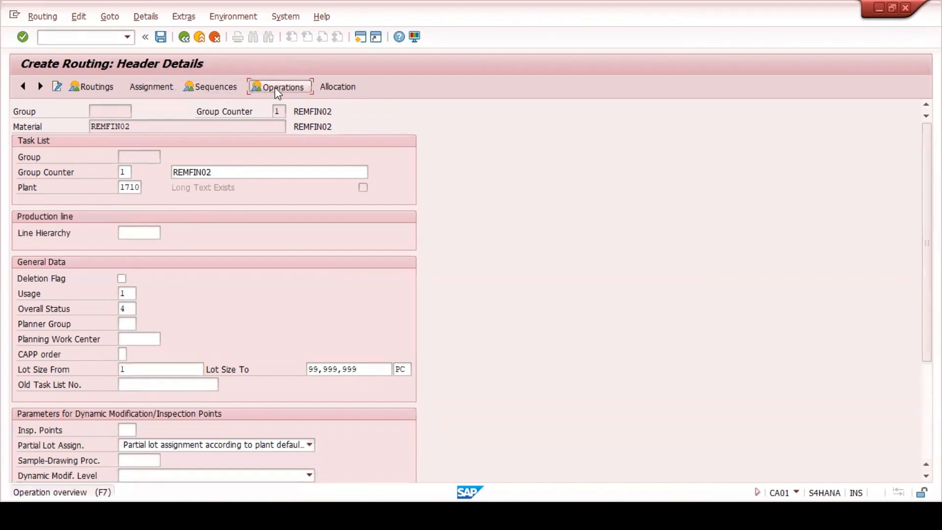
click(91, 176)
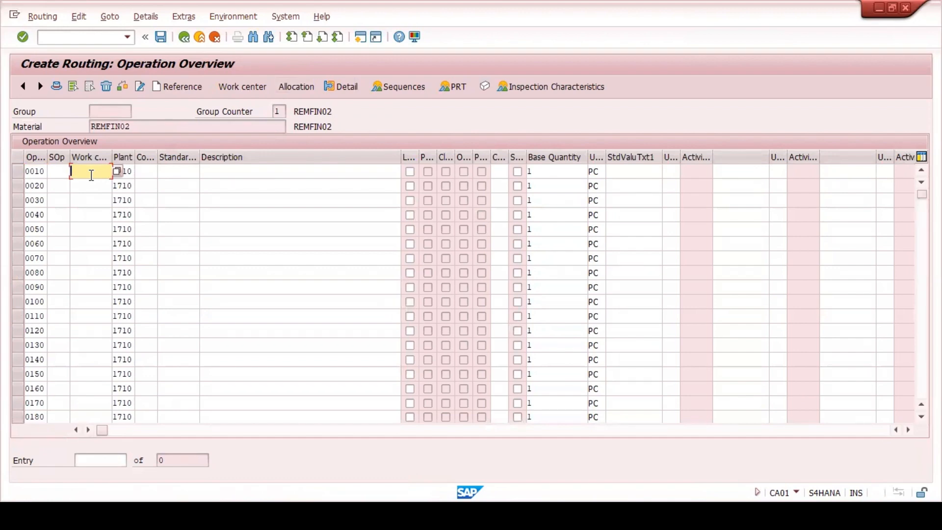
text(rem)
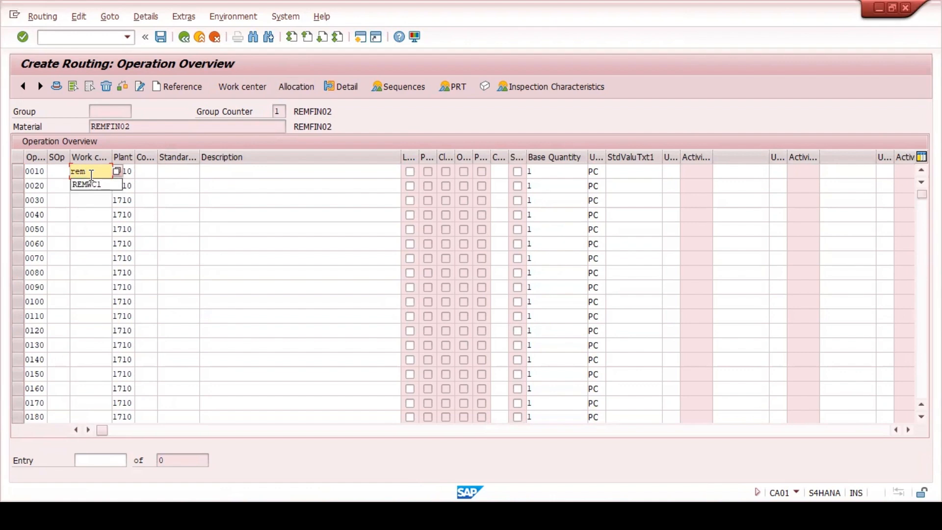
text(wc2)
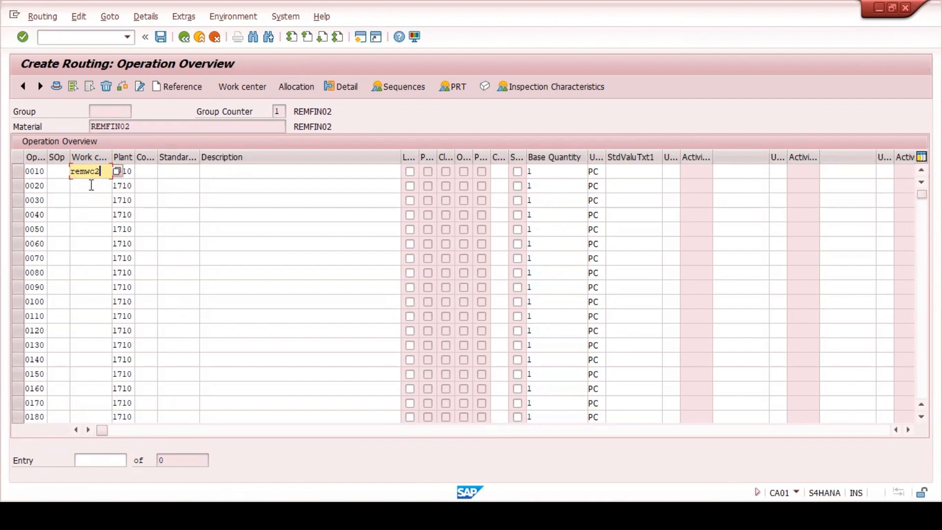
click(218, 172)
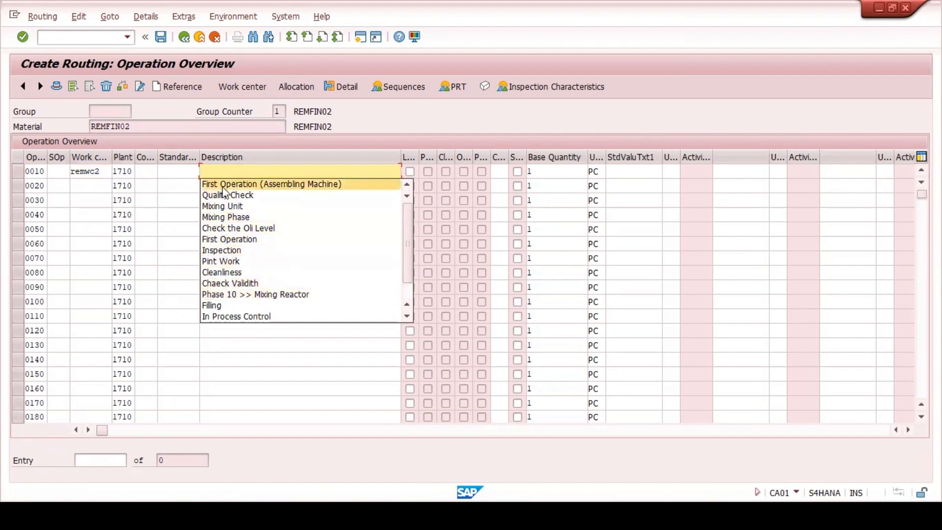
click(216, 182)
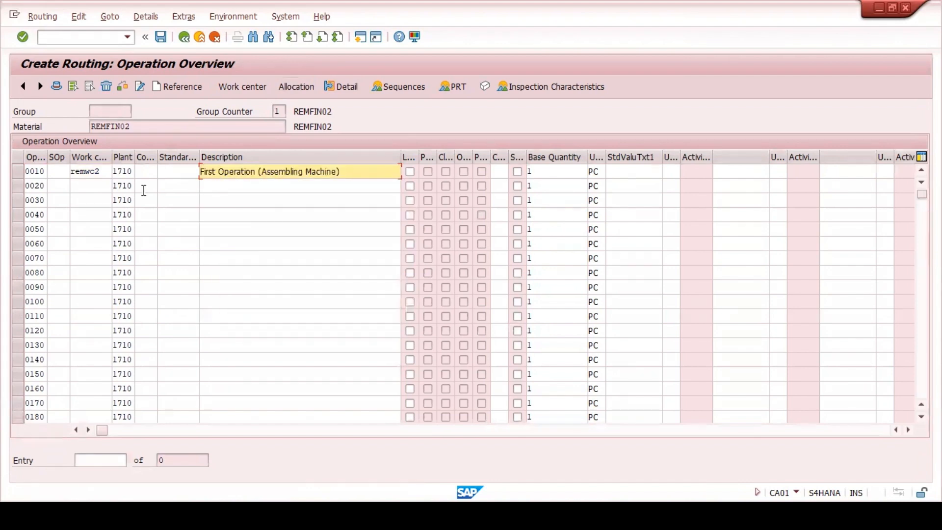
key(Return)
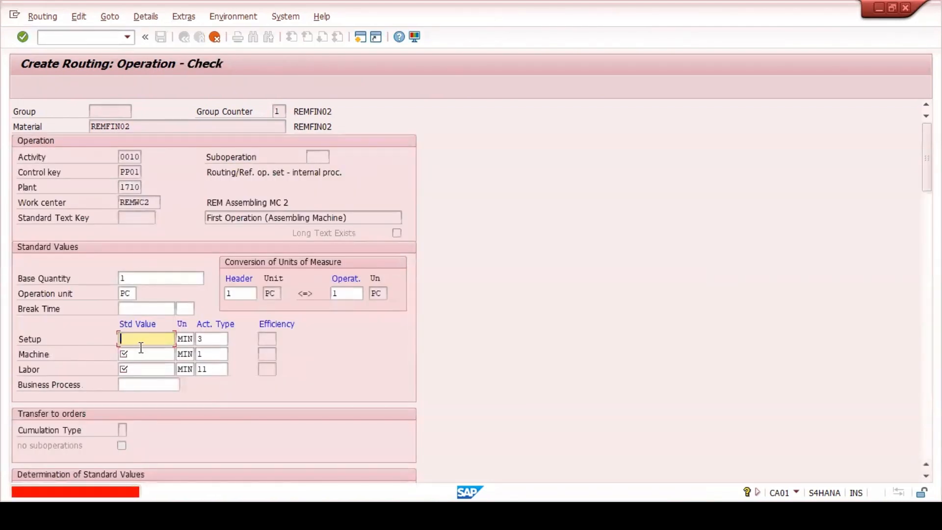
- Set the standard values of operation 0010 to 30 for Setup, 60 for Machine and 60 for Labor, and confirm them
text(30)
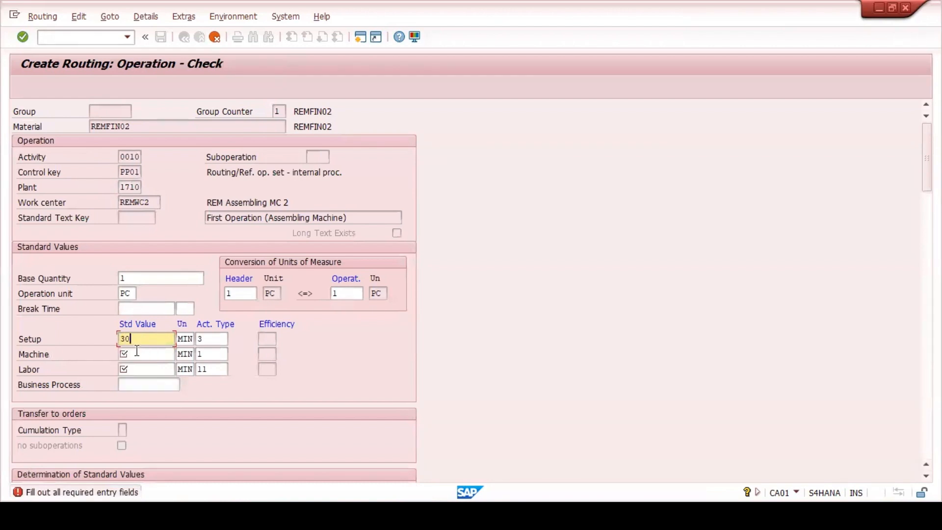
click(137, 352)
text(60)
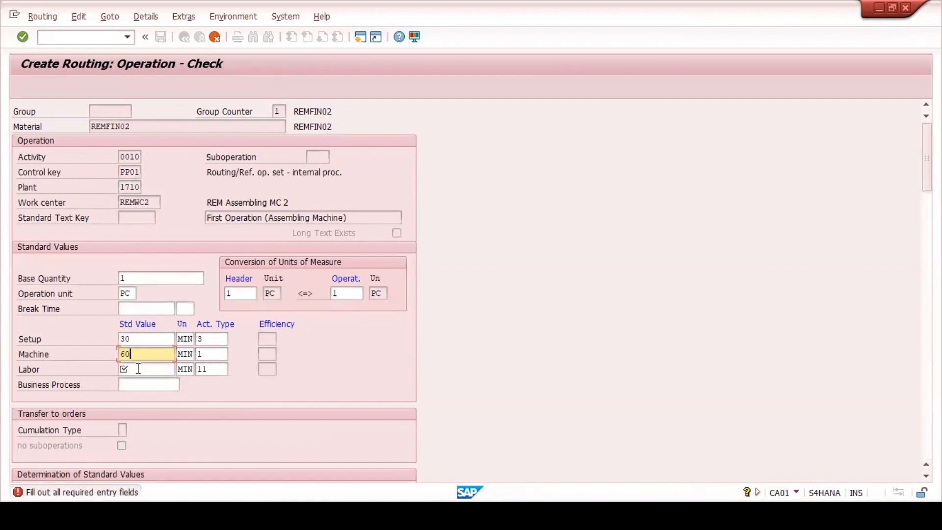
click(138, 369)
text(60)
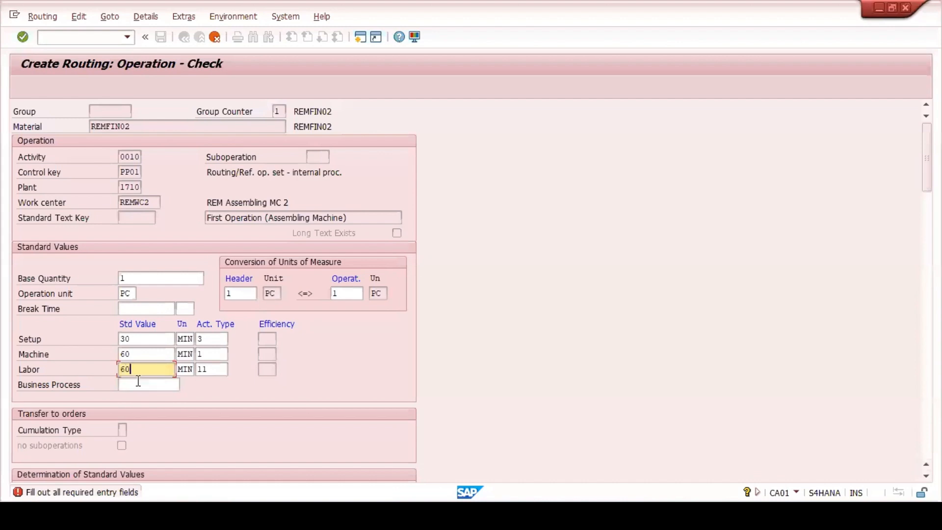
click(138, 338)
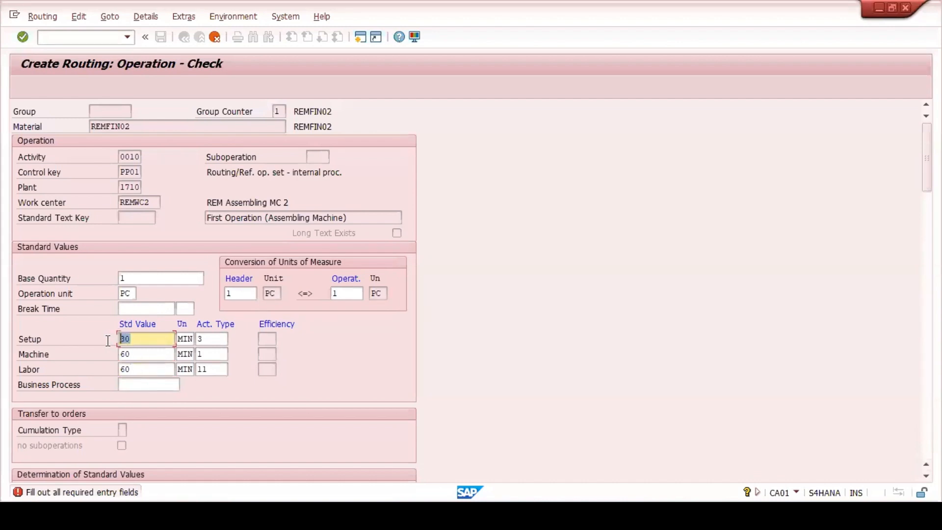
click(135, 355)
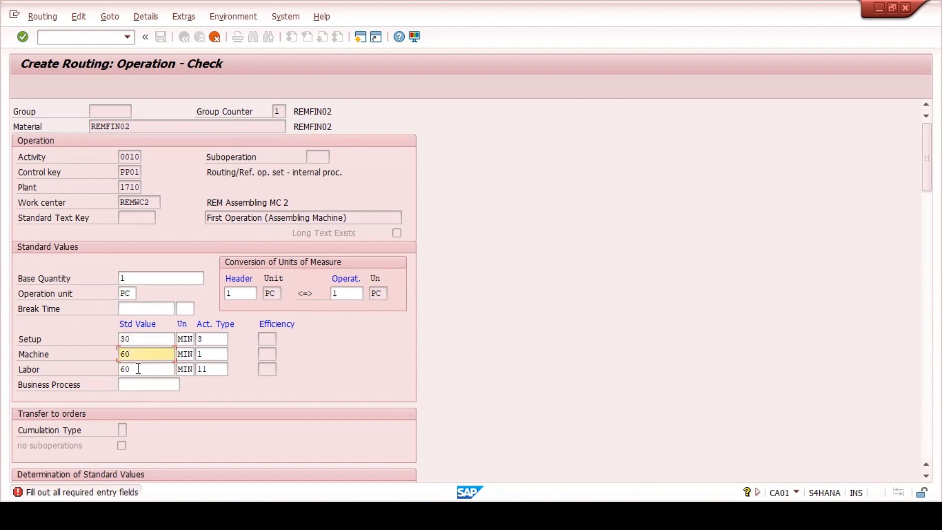
click(138, 369)
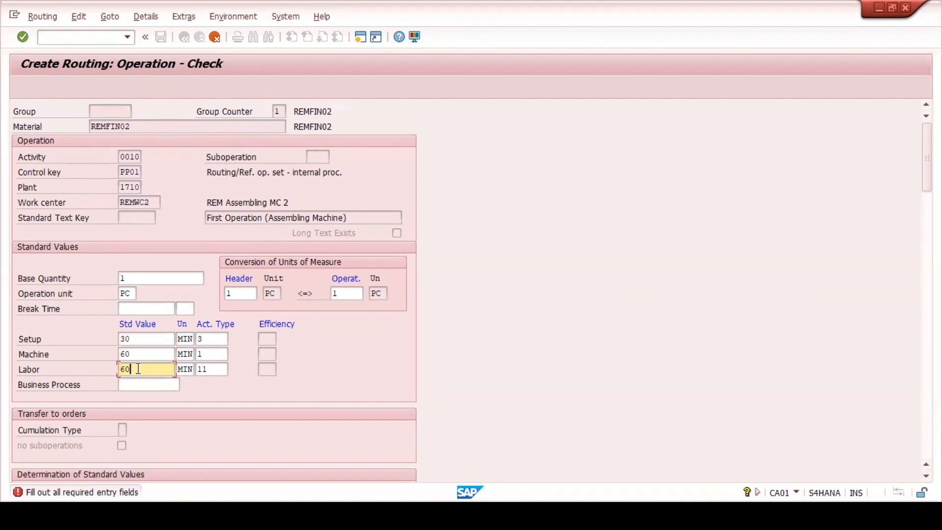
key(Return)
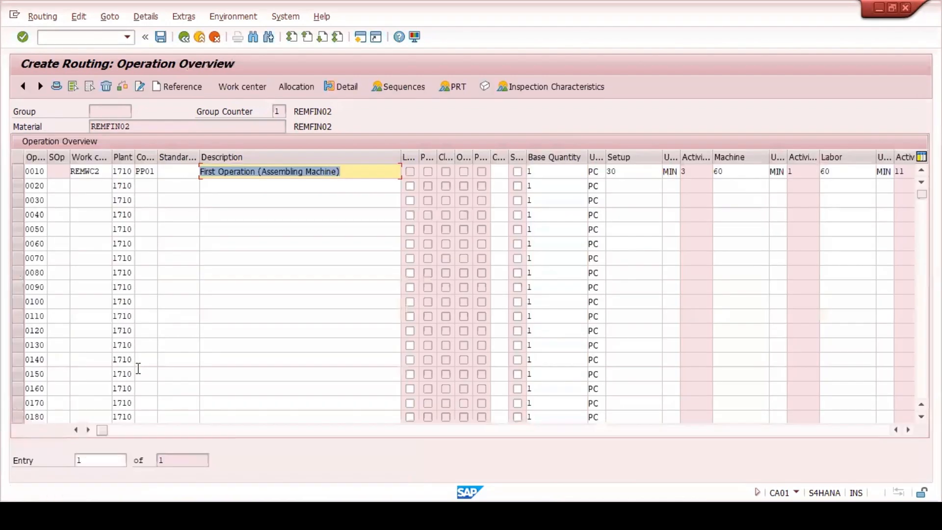
- Run a check on the routing with operation 0010 selected, view its message log, and return to the operation overview
click(19, 171)
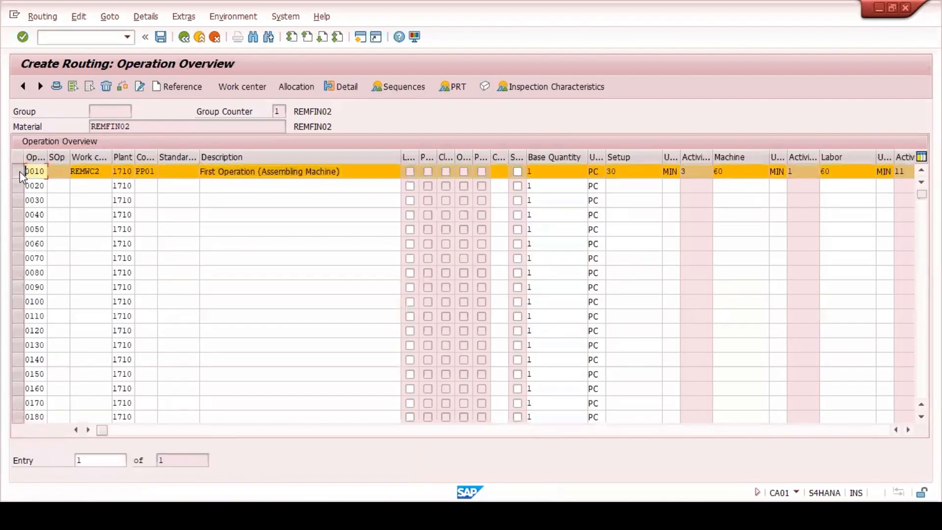
click(122, 87)
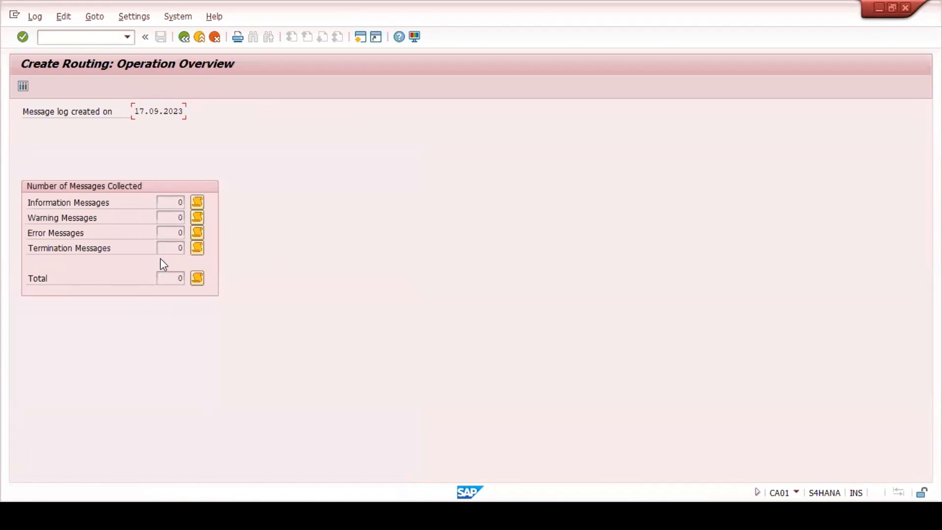
click(184, 41)
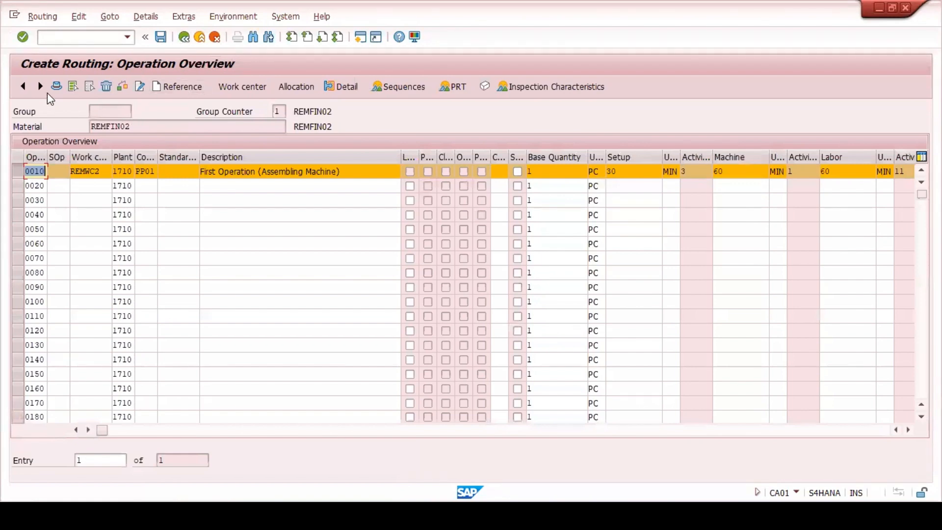
- Return to the header details, save the REMFIN02 routing, and view and close the details of the status message
click(57, 87)
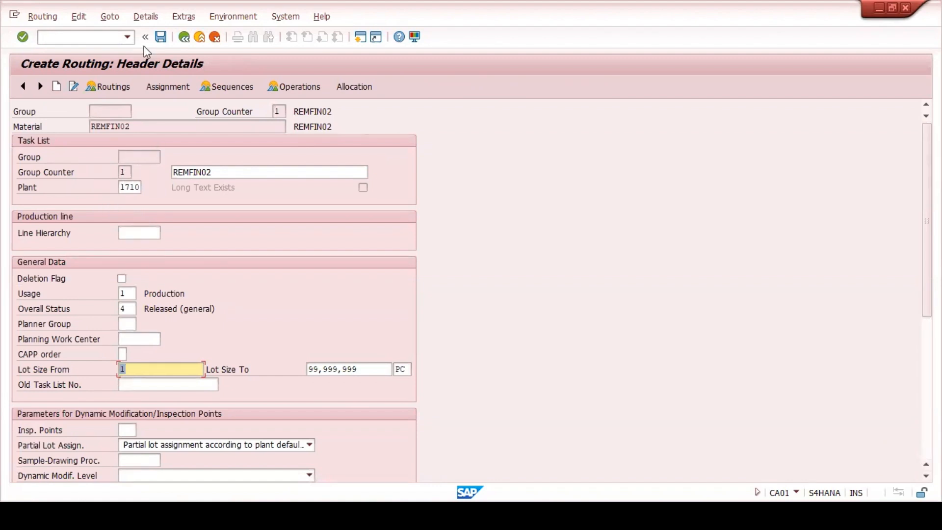
click(161, 39)
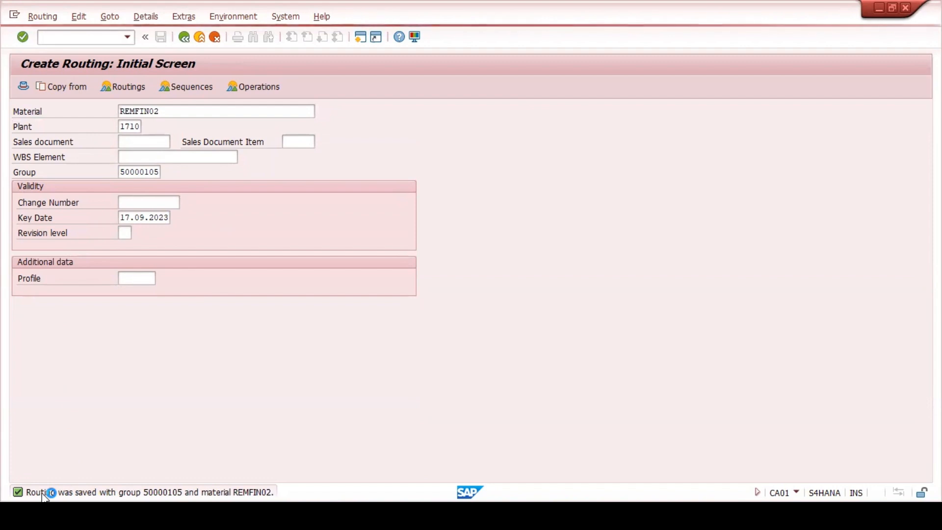
double_click(44, 492)
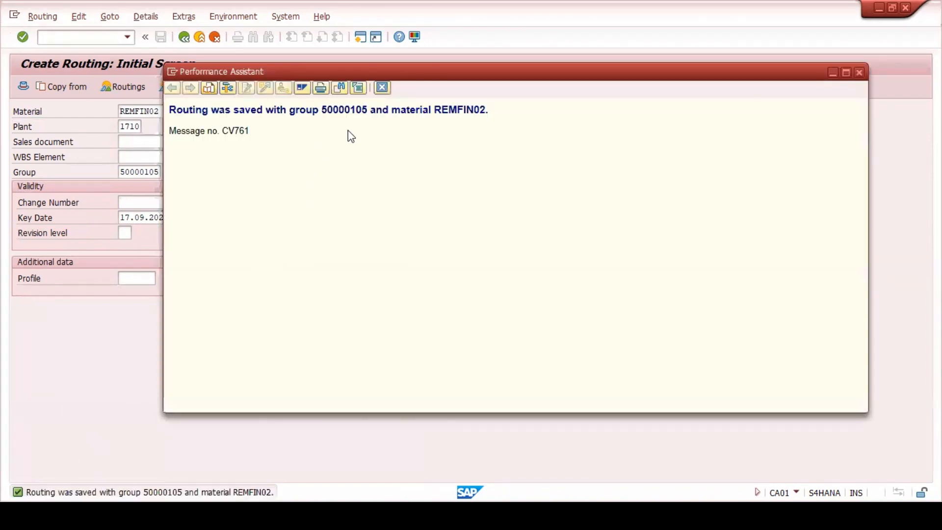
click(383, 87)
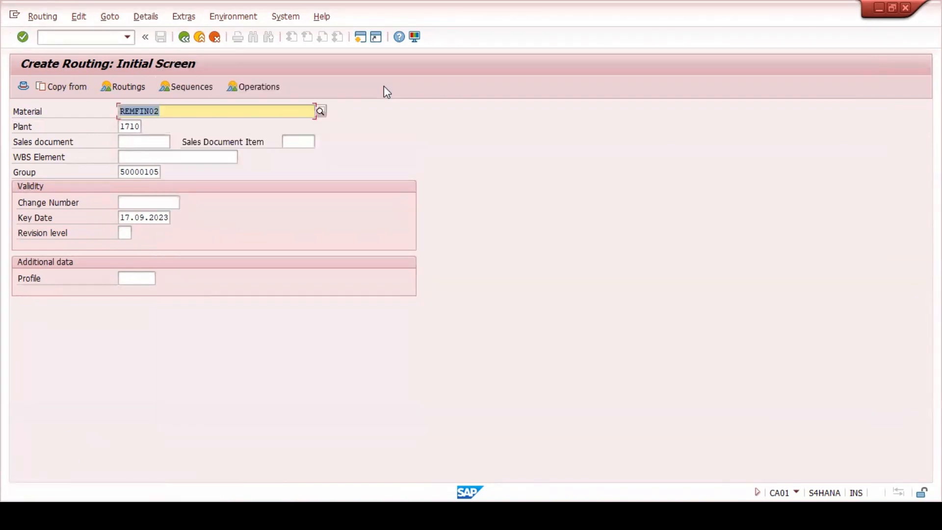
- Open transaction MM02 and confirm REMFIN02 as the material to change
click(54, 39)
text(/n mm02)
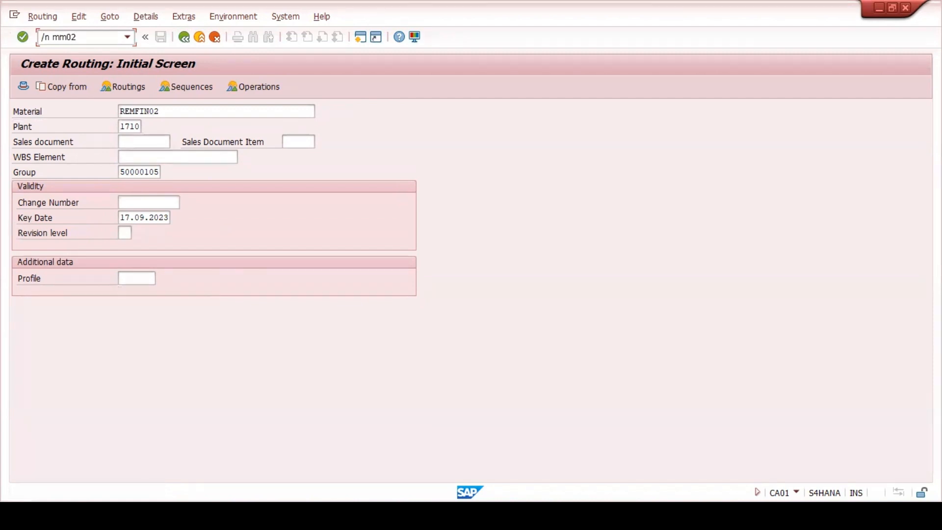
key(Return)
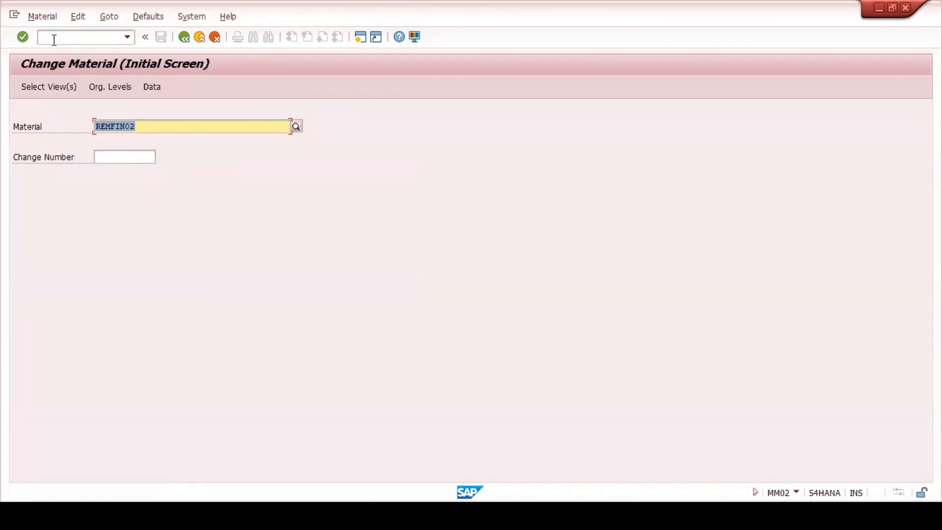
key(Return)
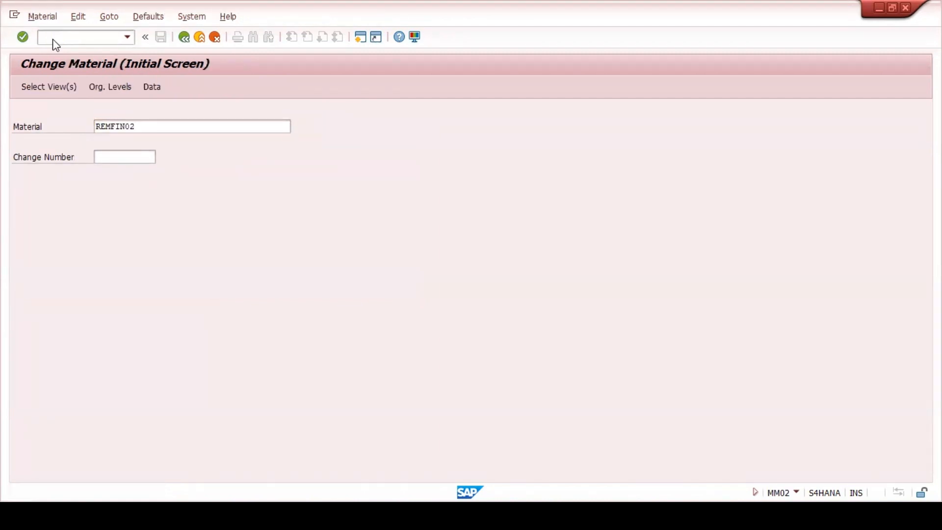
- Open the MRP 4 view of material REMFIN02 and bring up its production version overview
key(Return)
key(Return)
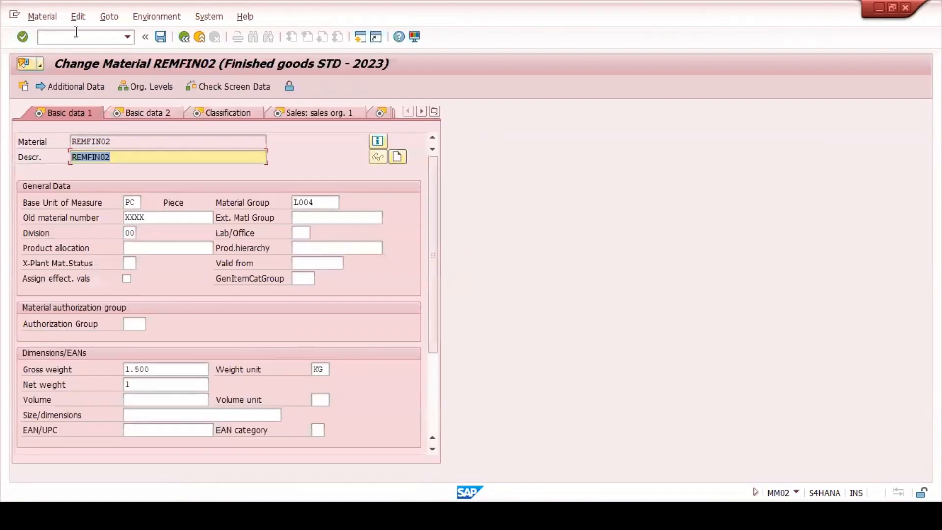
click(435, 112)
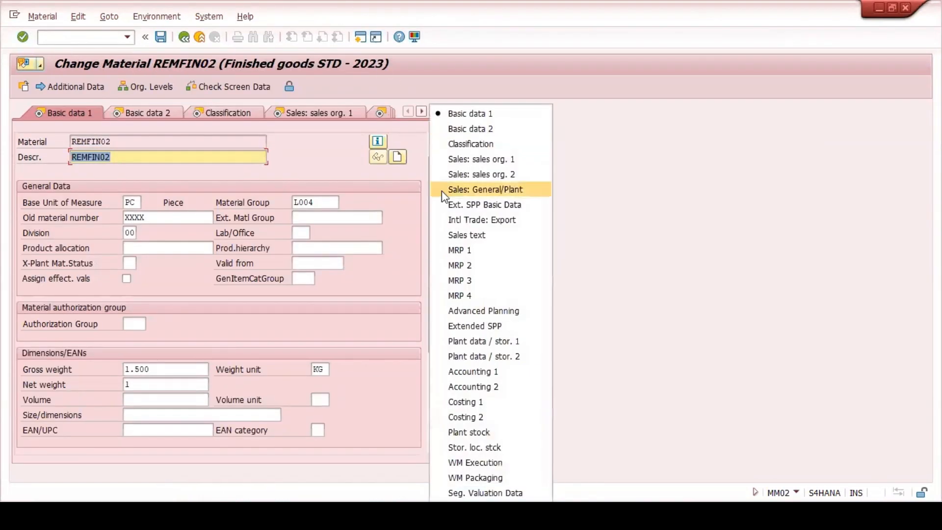
click(452, 296)
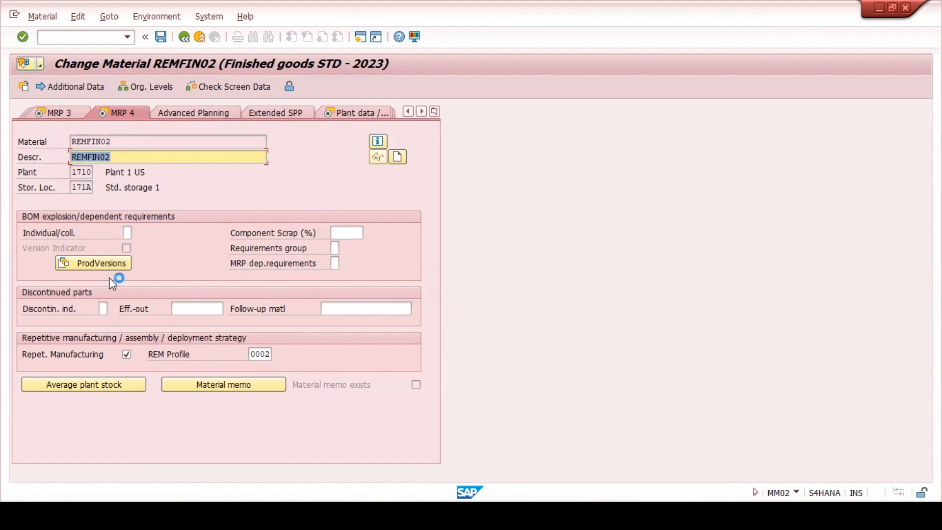
click(107, 262)
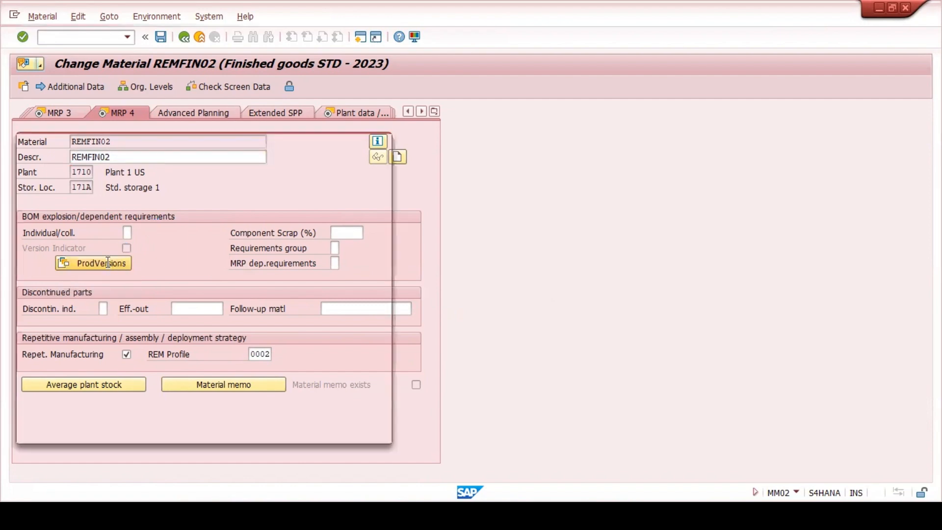
- Enter production version V001 with the text Version 1, valid from 17.09.2023 to 31.12.9999
text(V001)
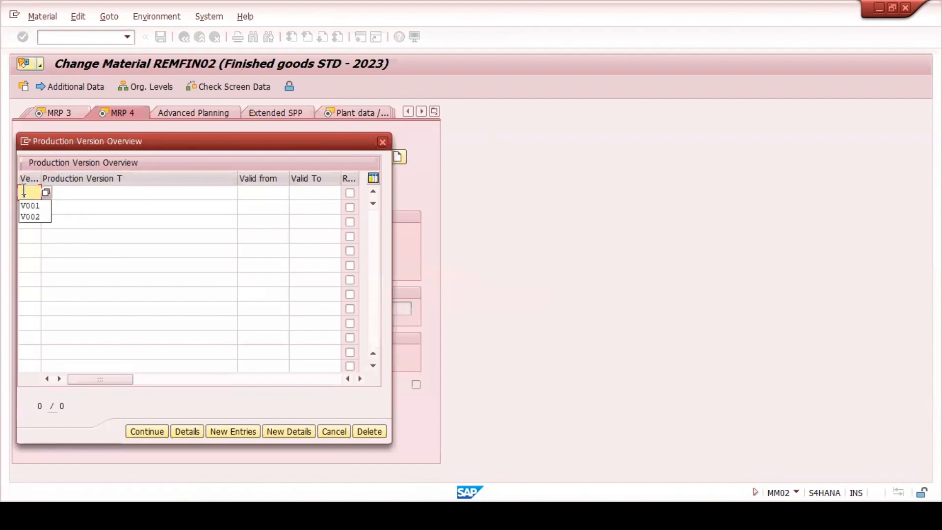
click(106, 195)
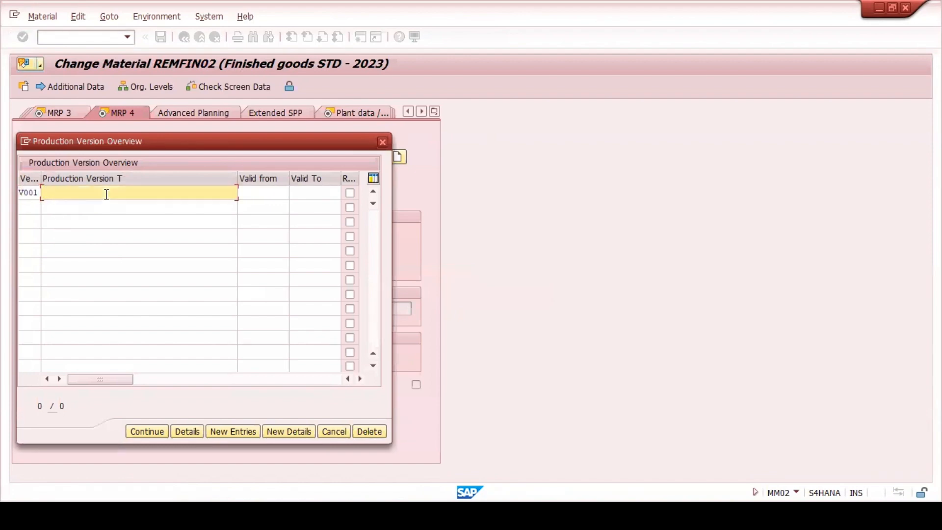
click(79, 205)
click(252, 191)
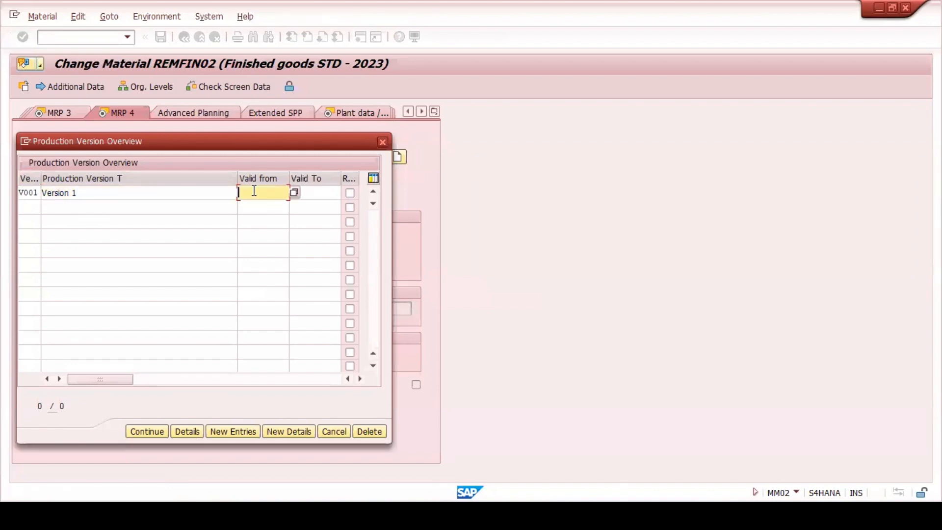
click(293, 192)
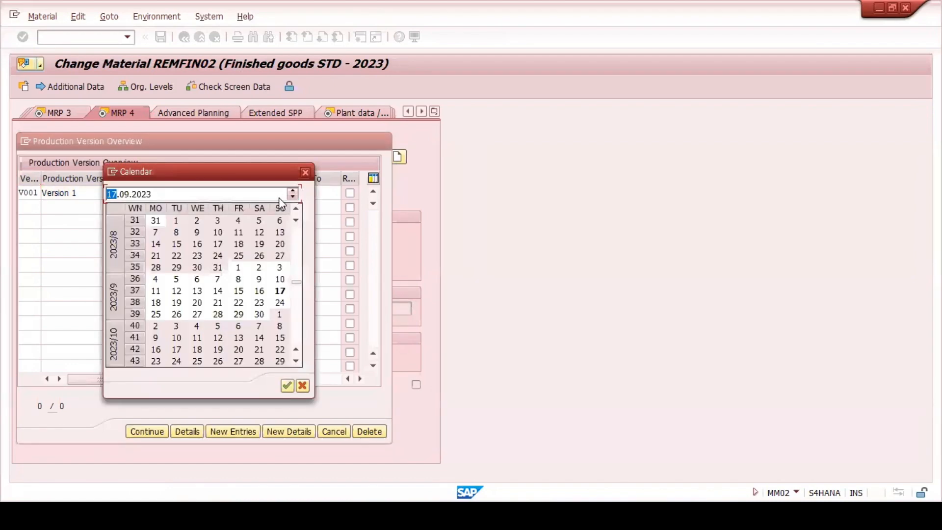
double_click(278, 293)
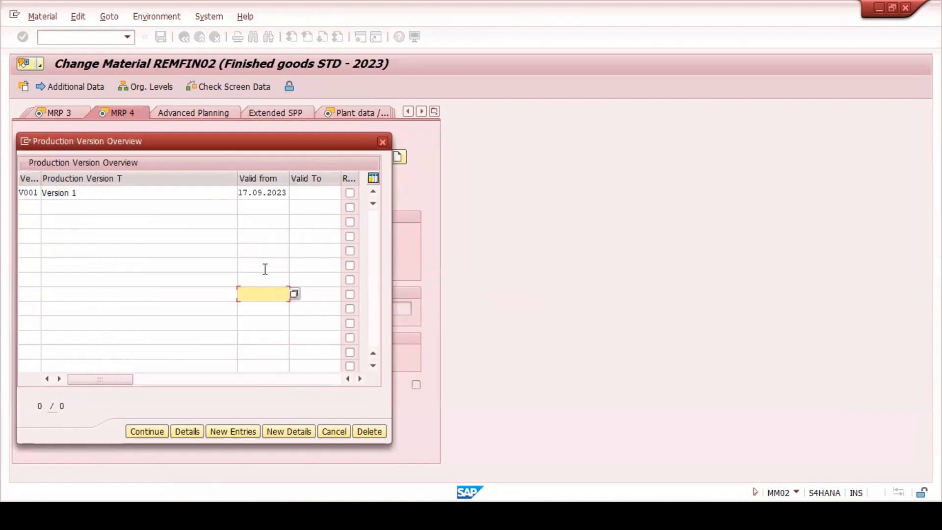
click(313, 192)
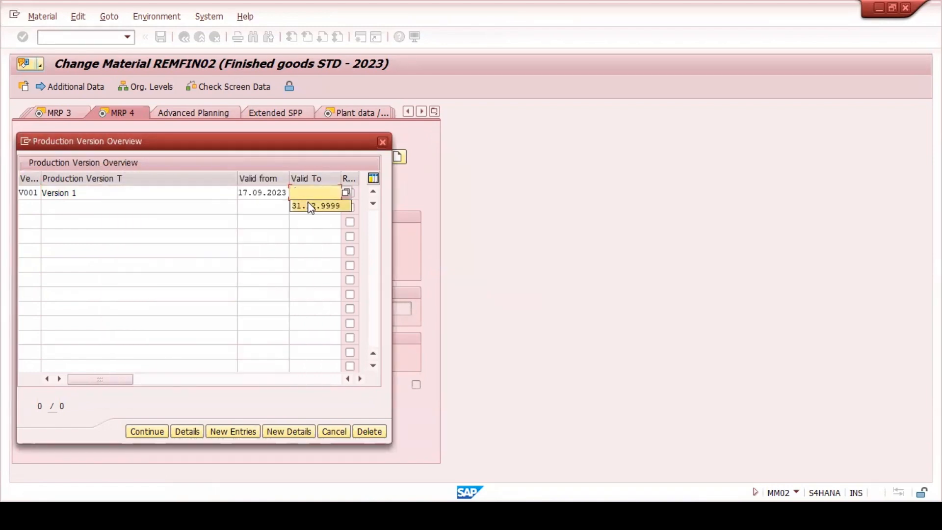
click(314, 205)
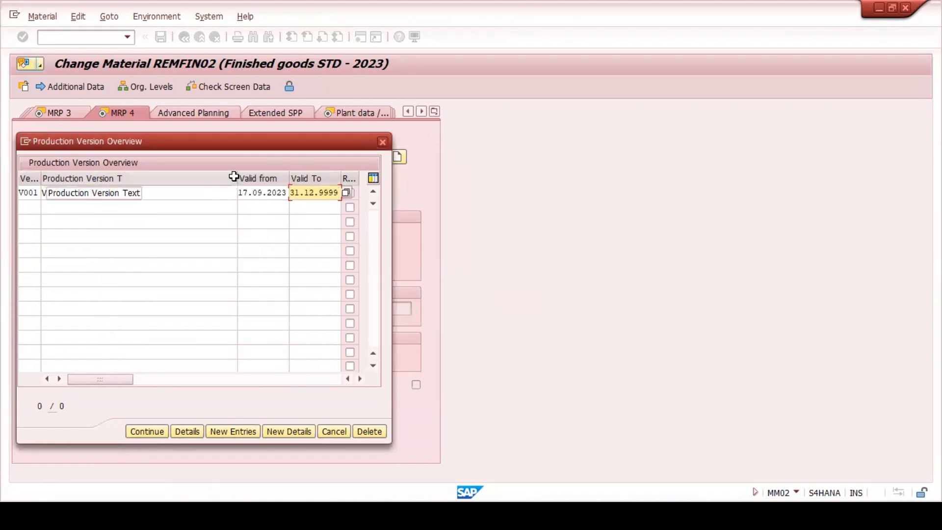
- Resize the overview columns to reveal the Repetitive heading and allow repetitive manufacturing for version V001
drag(237, 178, 146, 184)
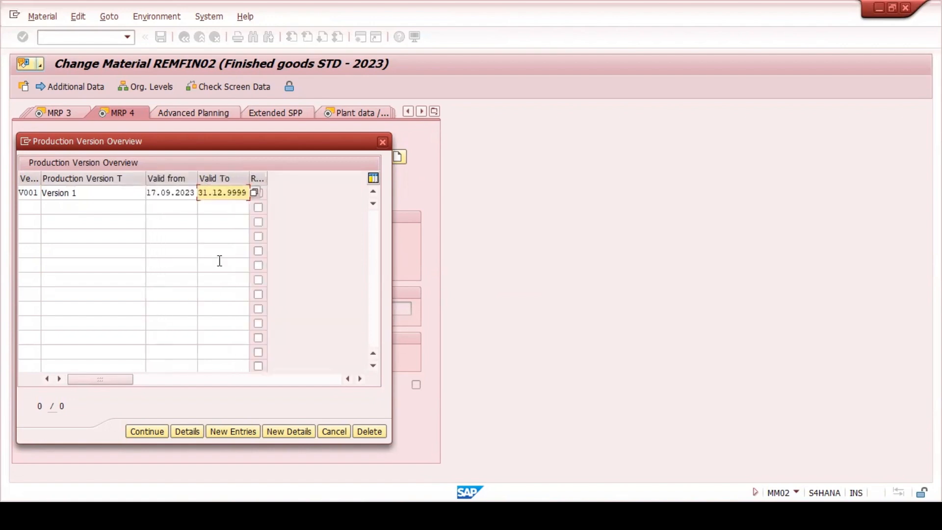
drag(267, 178, 301, 179)
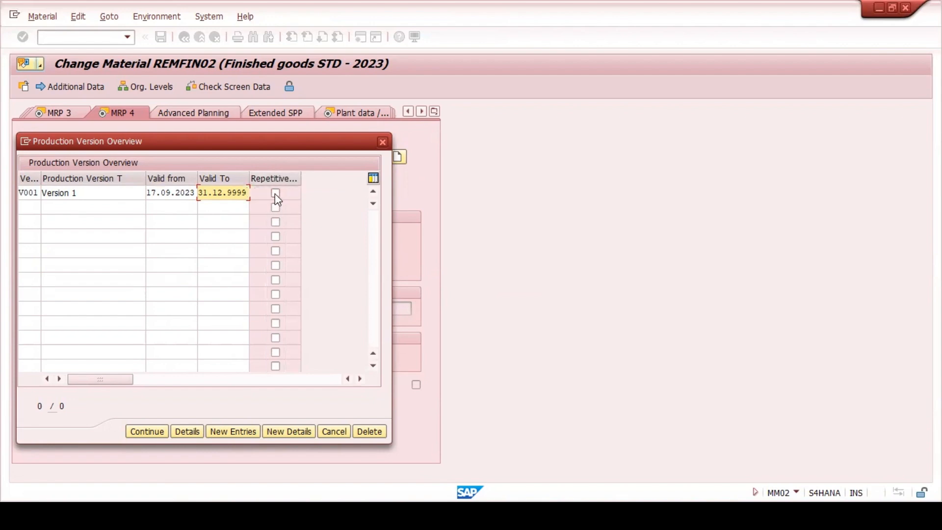
click(275, 193)
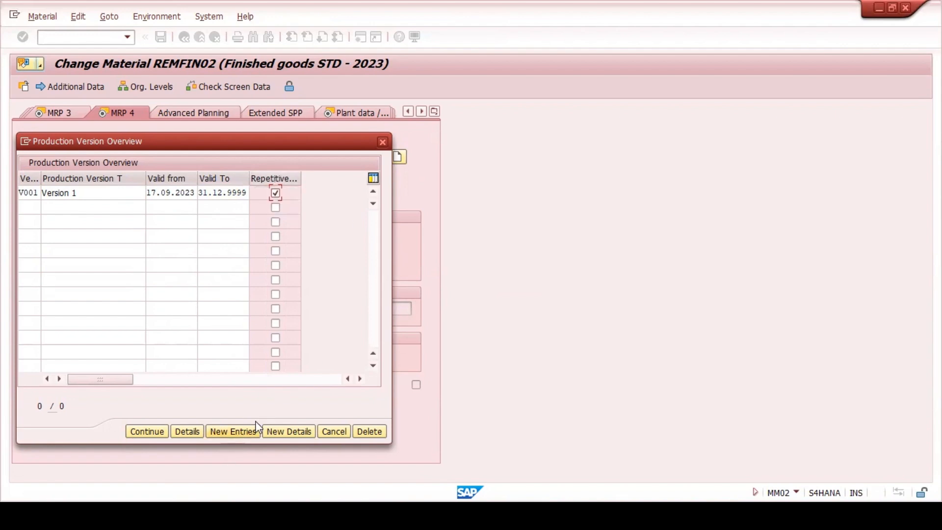
- Open the details of version V001 and set the minimum lot size to 1 and the maximum lot size to 10000
click(112, 197)
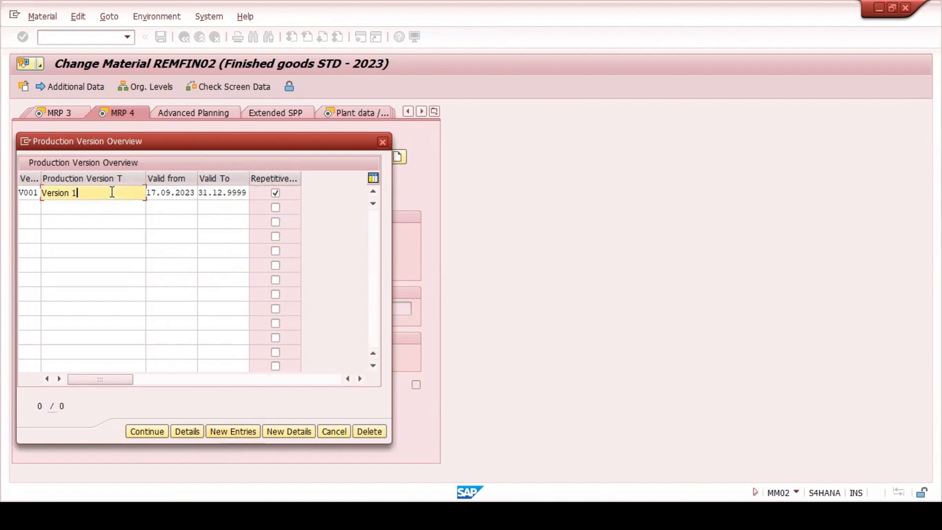
click(193, 429)
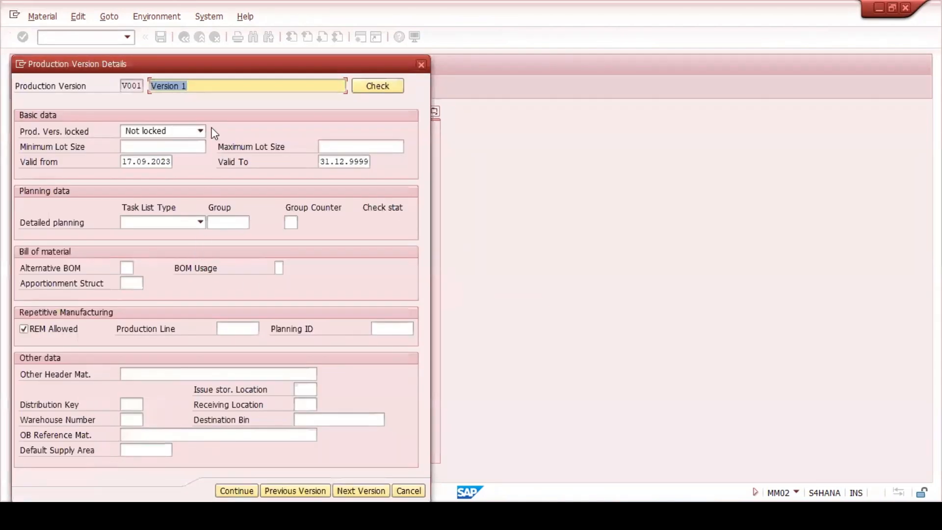
click(187, 146)
click(172, 158)
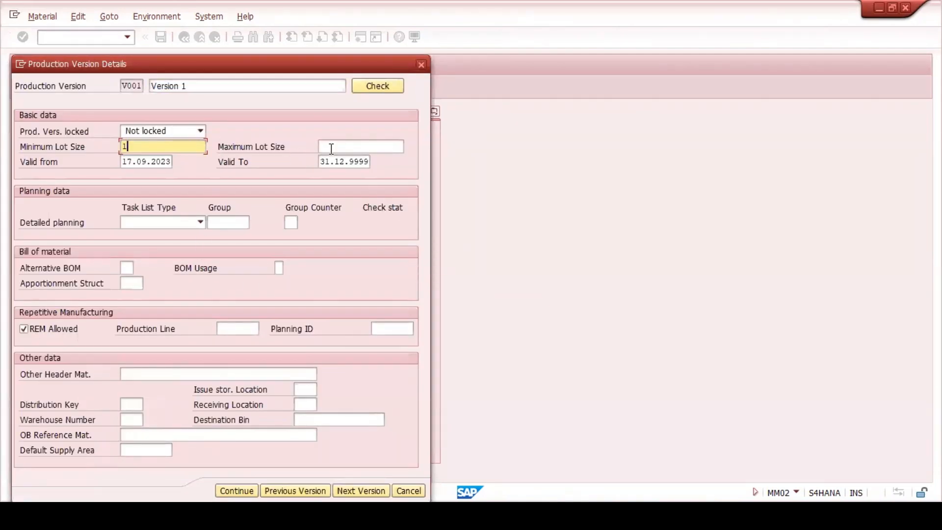
click(328, 147)
click(335, 156)
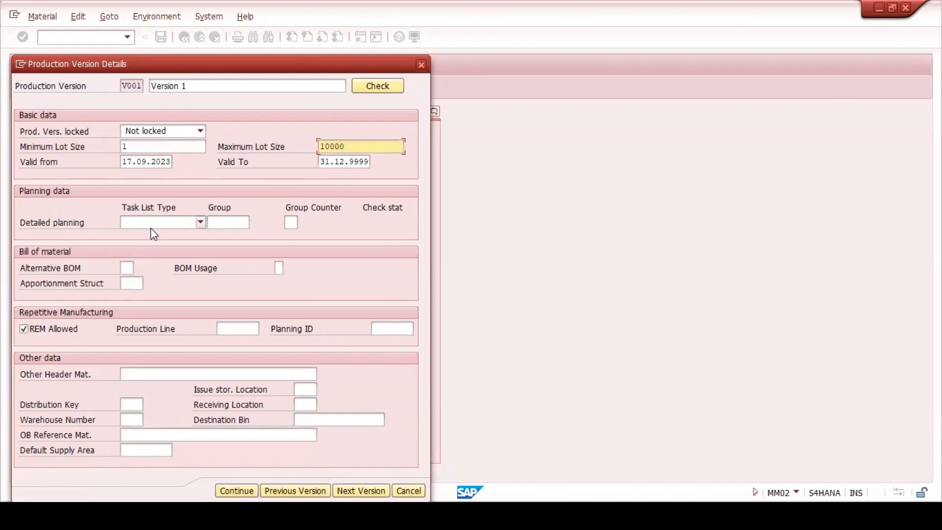
- Set the detailed planning task list type to N Routing and assign REMFIN02's routing group 50000105, counter 1, using the material search
click(200, 222)
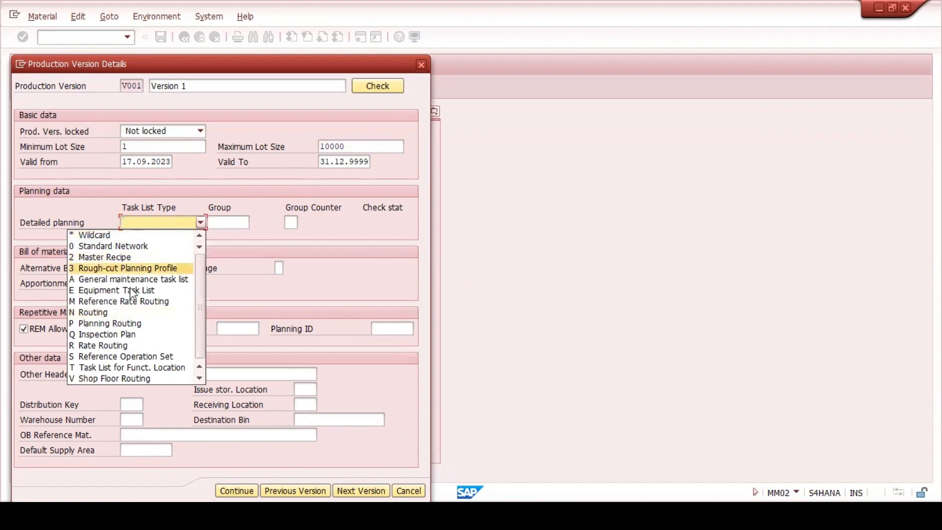
click(104, 312)
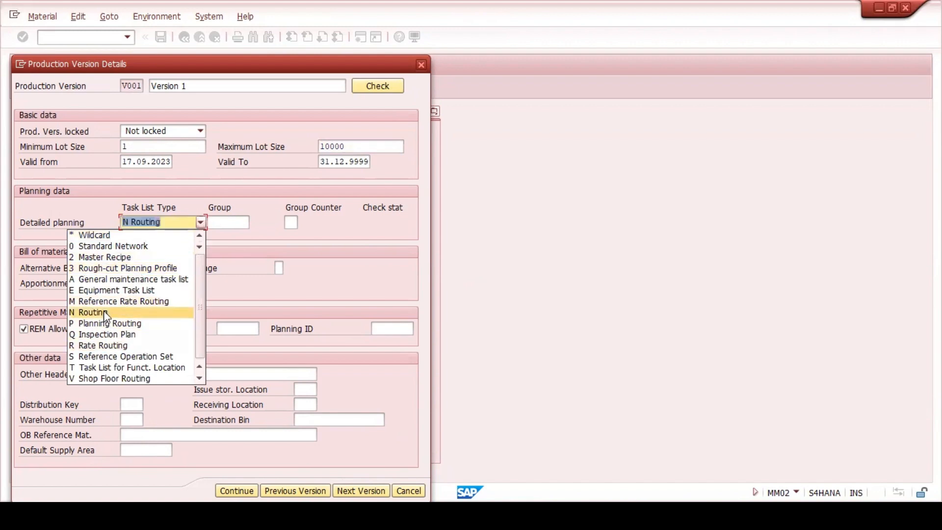
click(249, 221)
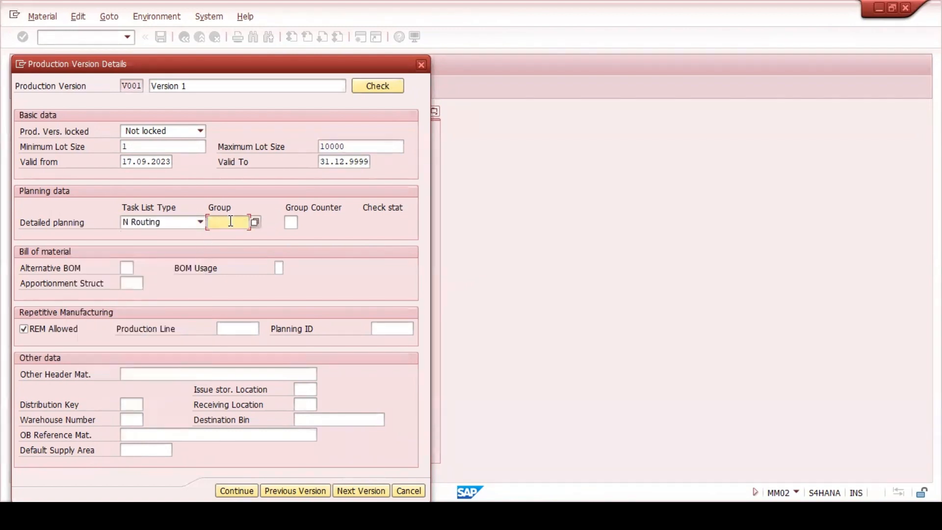
click(255, 222)
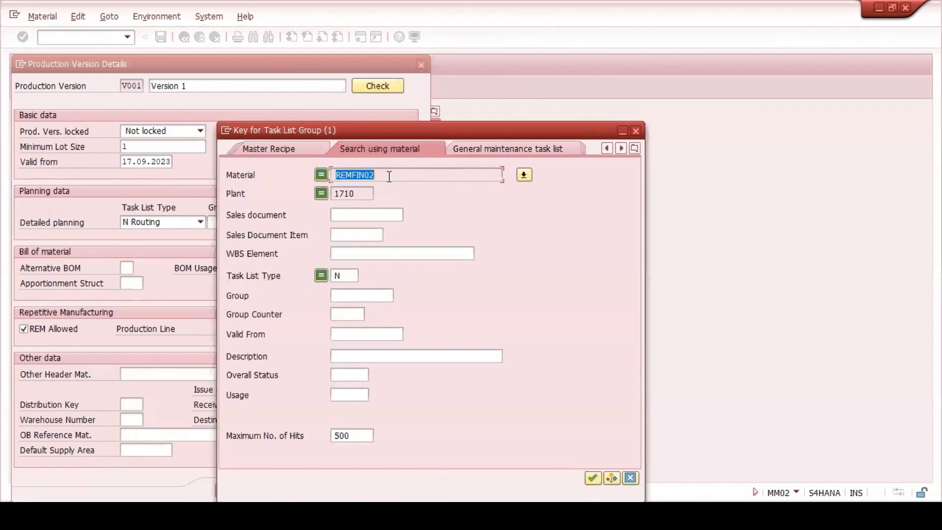
drag(379, 177, 335, 177)
click(589, 478)
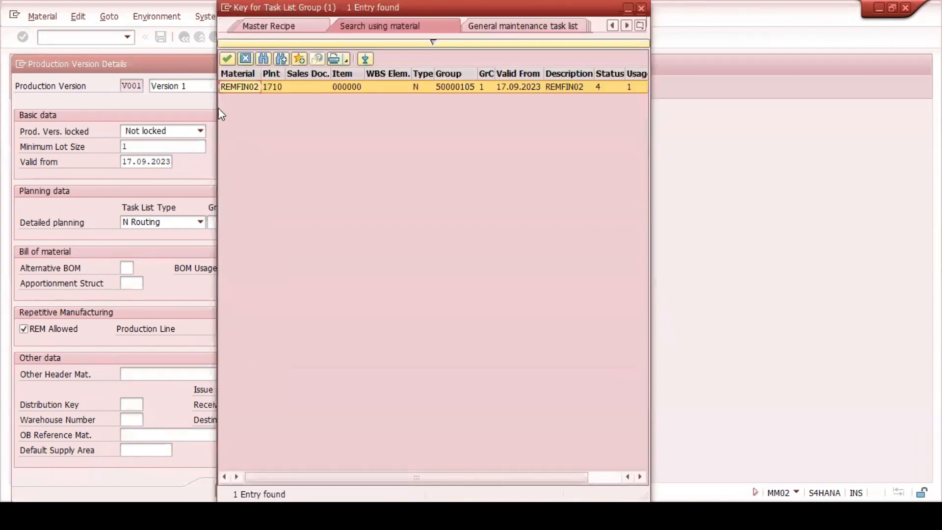
click(241, 88)
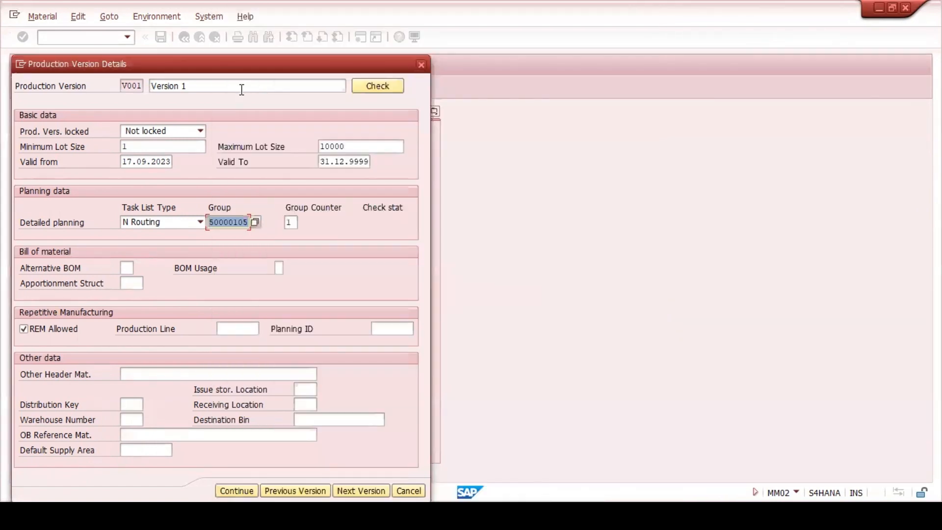
- Assign alternative BOM 1 with BOM usage 1 to the production version from the list of existing BOMs
click(129, 268)
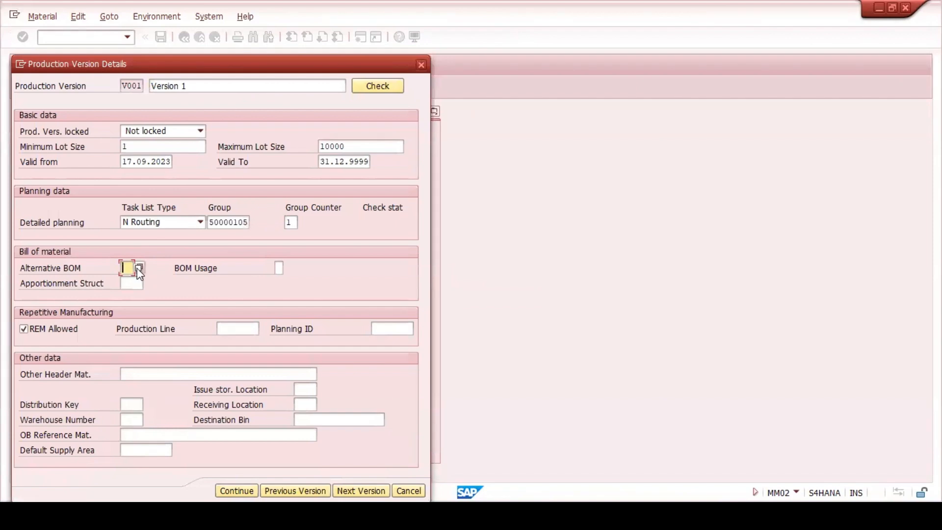
click(148, 268)
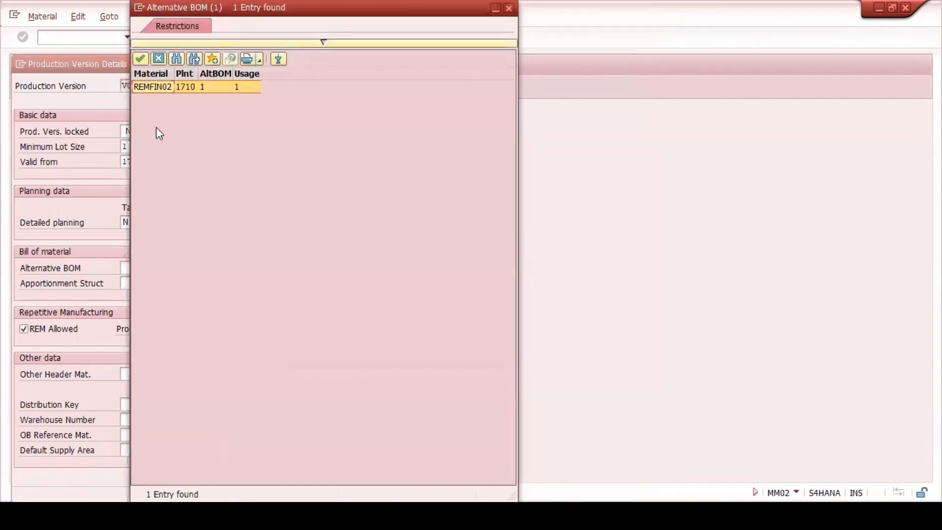
click(154, 87)
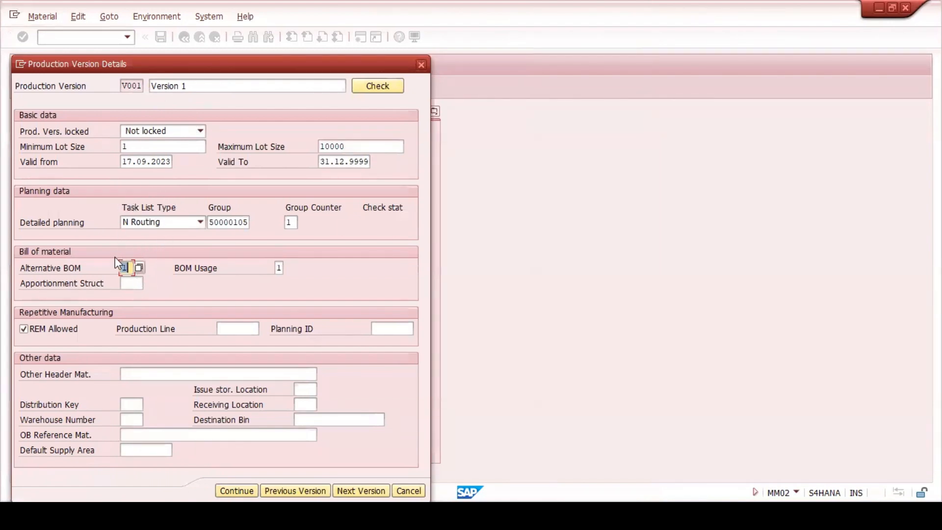
- Run the consistency check on production version V001, review its task list and BOM results, and close the log
click(376, 91)
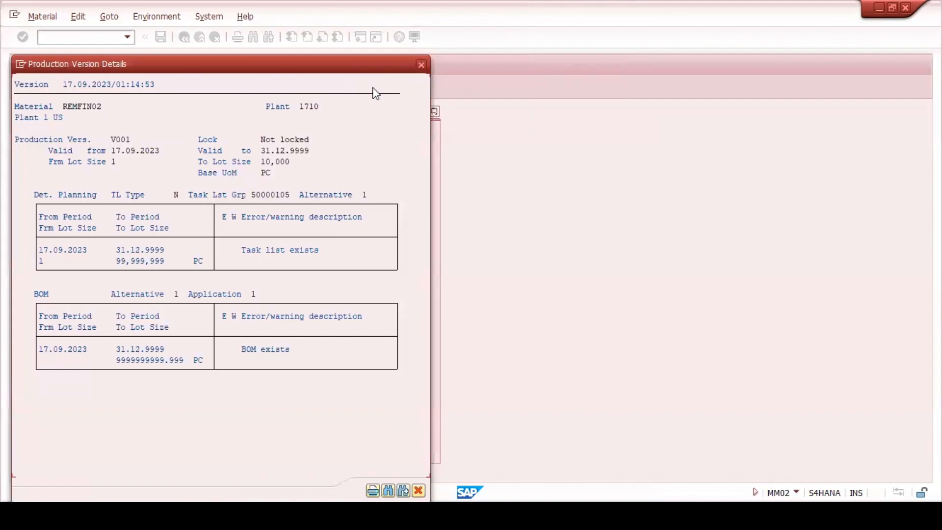
click(324, 251)
click(418, 491)
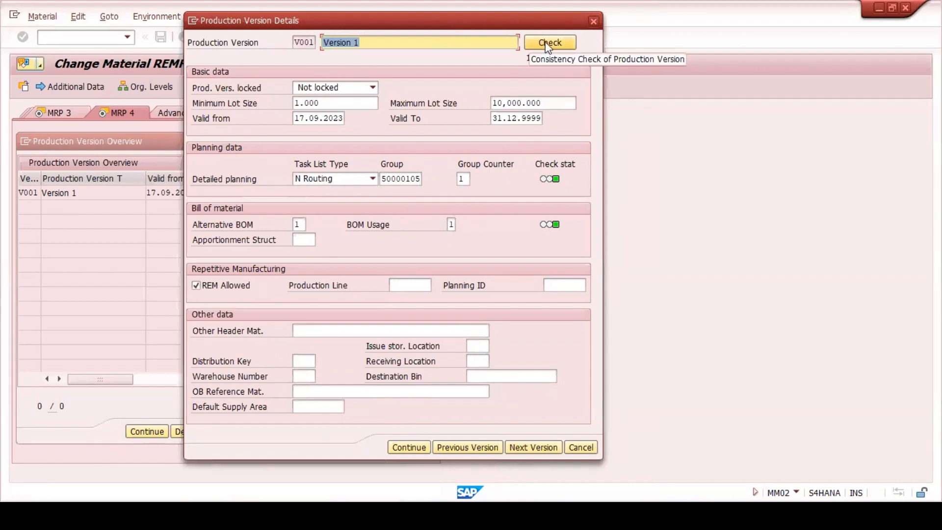
- Confirm the production version details and overview, and save the changes to material REMFIN02
click(407, 448)
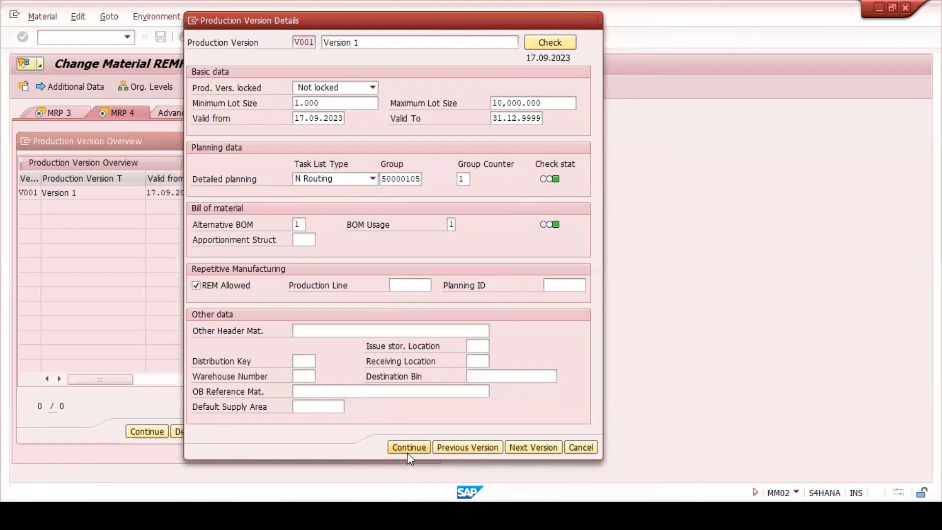
click(157, 430)
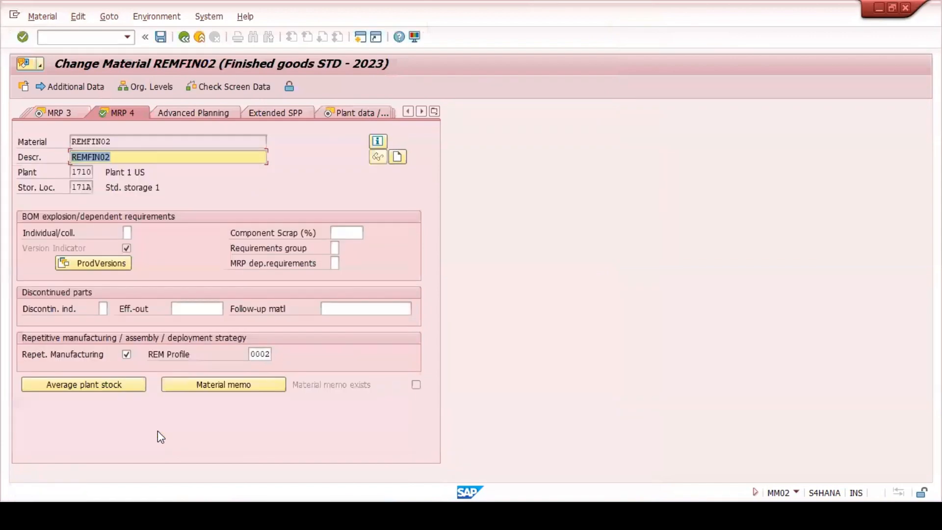
click(160, 37)
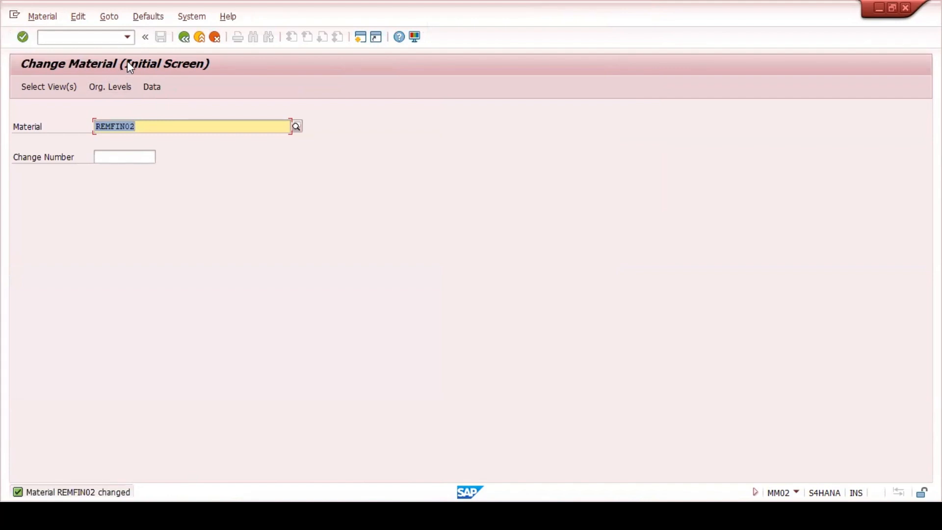
- Switch to the Notepad notes, highlight the master data list, and add the line "Activity Cost -->KP26" below the work center entry
key(alt+Tab)
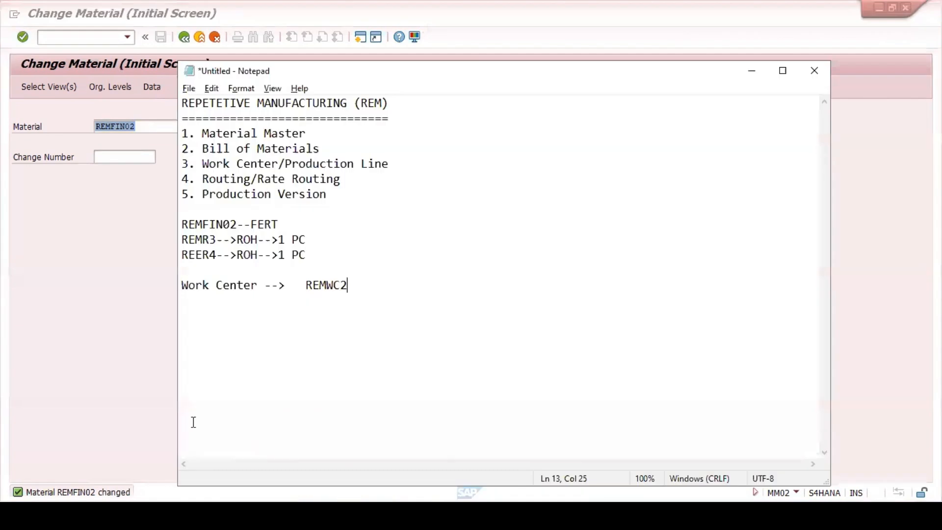
click(183, 133)
drag(183, 133, 352, 196)
click(372, 286)
key(Return)
key(Return)
text(Activity )
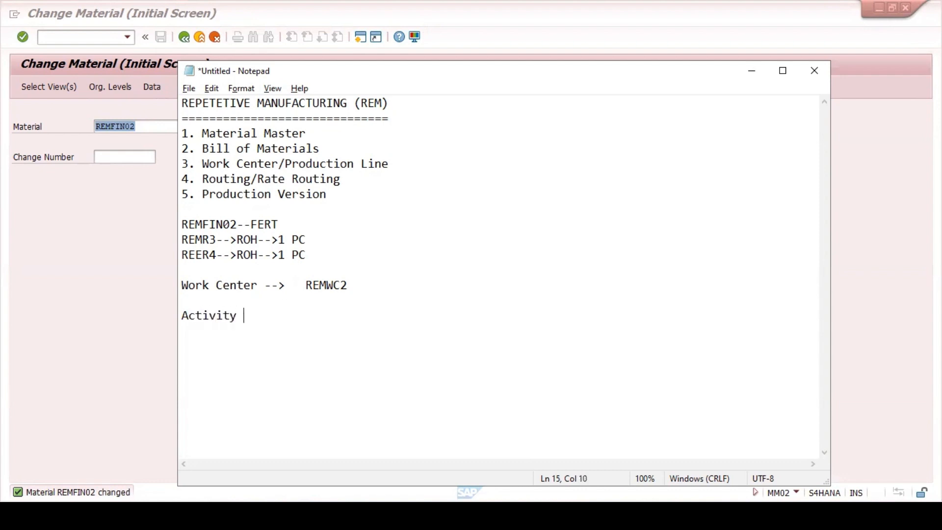
text(Cost -->KP26)
key(Return)
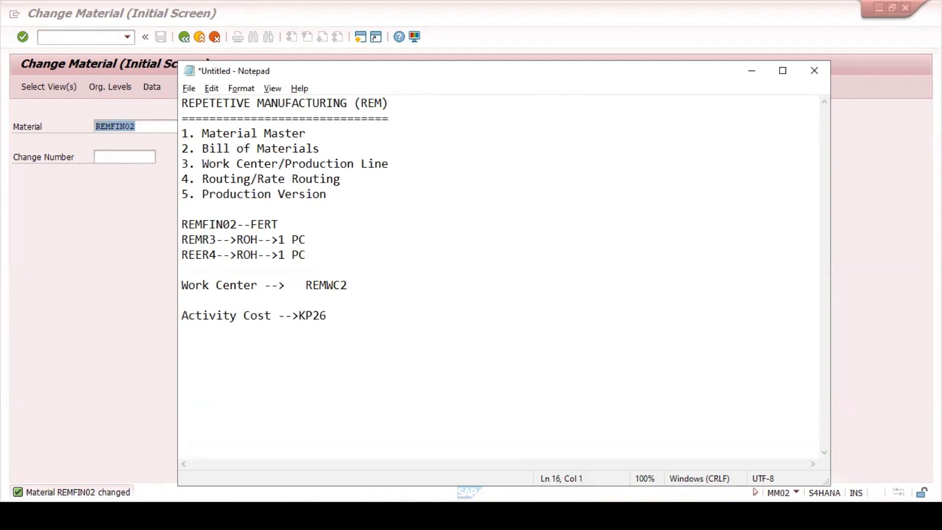
- Add the line "Create Product Cost Collector -->KKF6N" below the activity cost entry in the notes
text(Create Product C)
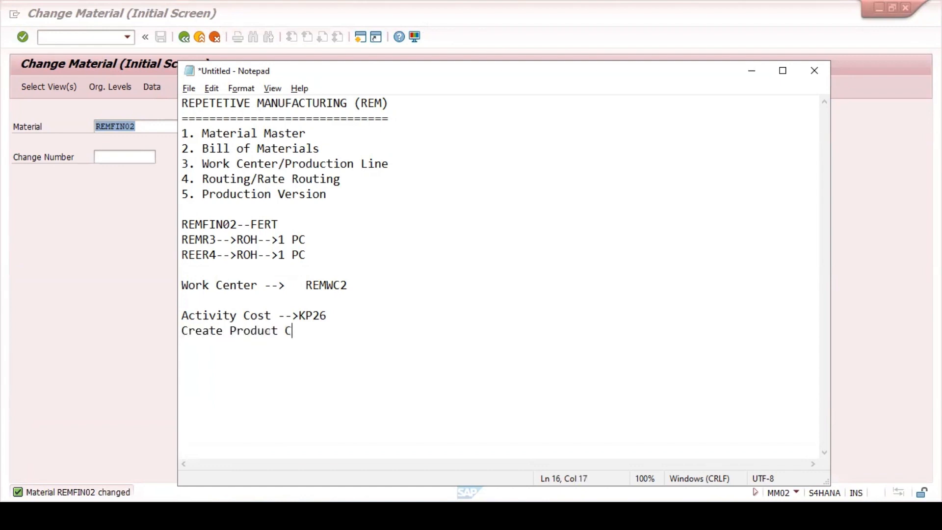
text(ost Collector )
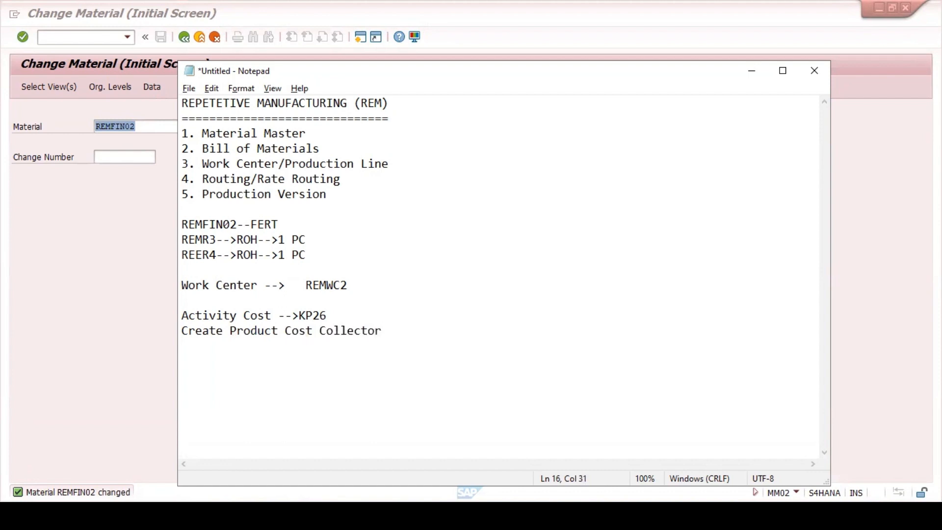
text(-->KKF6N)
key(Return)
- Add the lines "Cost Estimate with Qty Structure -->CK11N" and "Standard Cost -->CK24" to the notes
text(Cos)
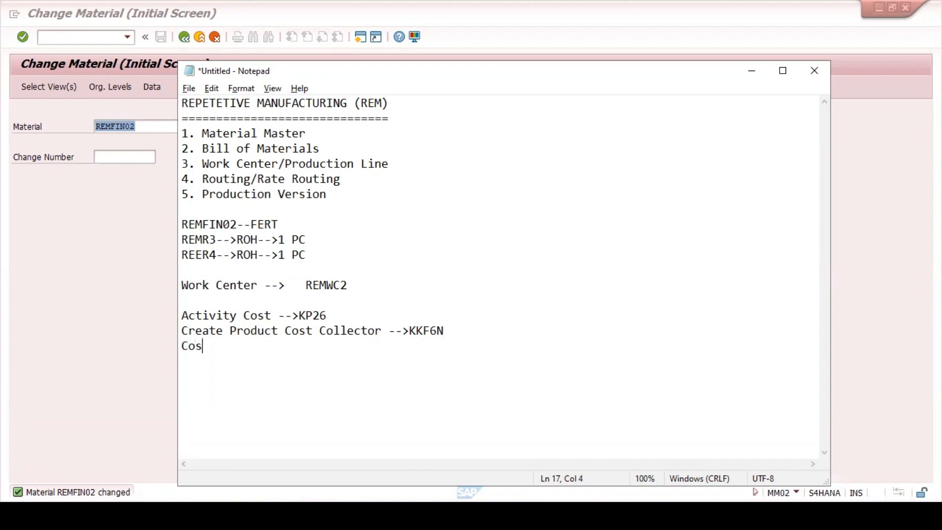
text(t Estimate with Q)
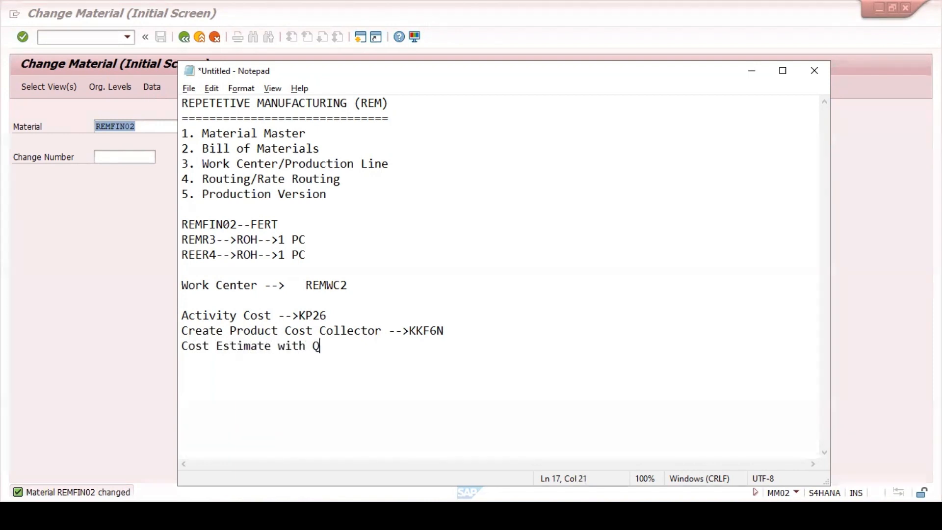
text(ty Struct)
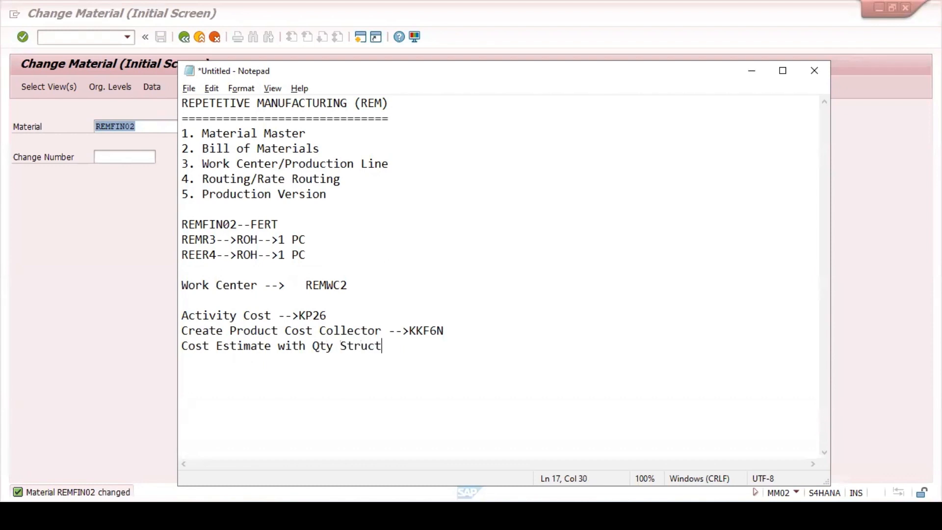
text(ure -->CK11N)
key(Return)
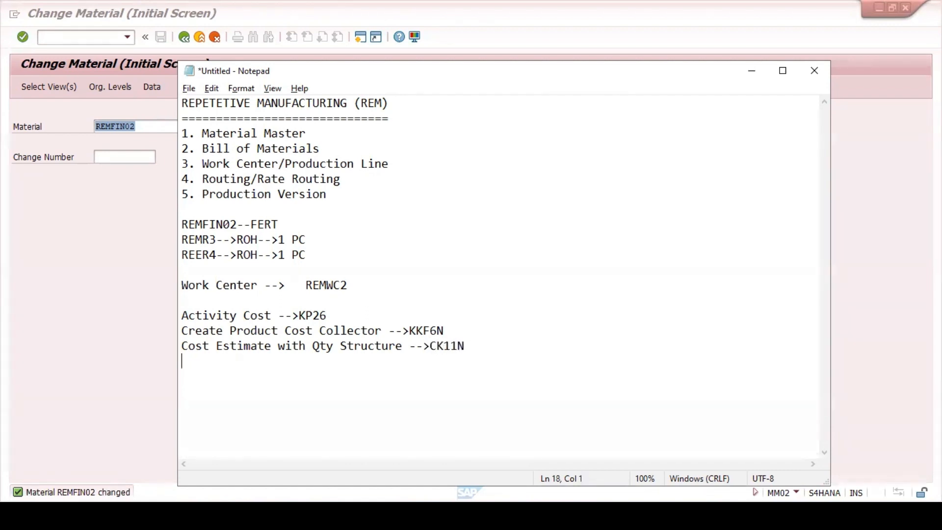
text(Standard Cost )
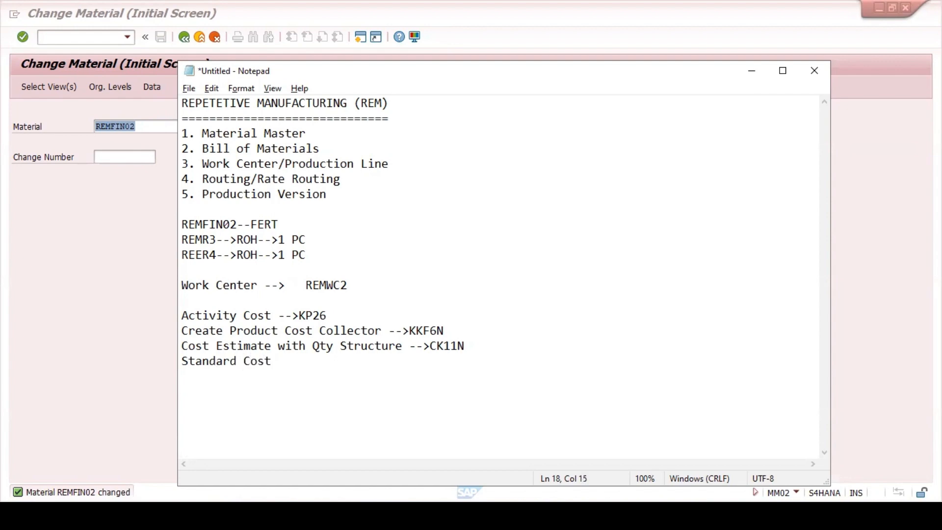
text(-->CK24)
- Highlight the KP26 code in the notes, switch back to SAP, and open transaction KP26
drag(299, 315, 343, 316)
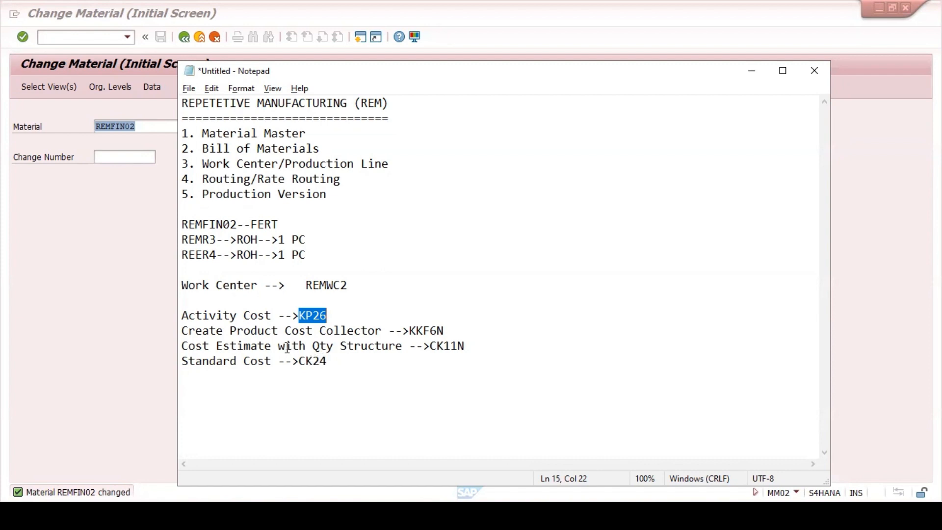
click(345, 403)
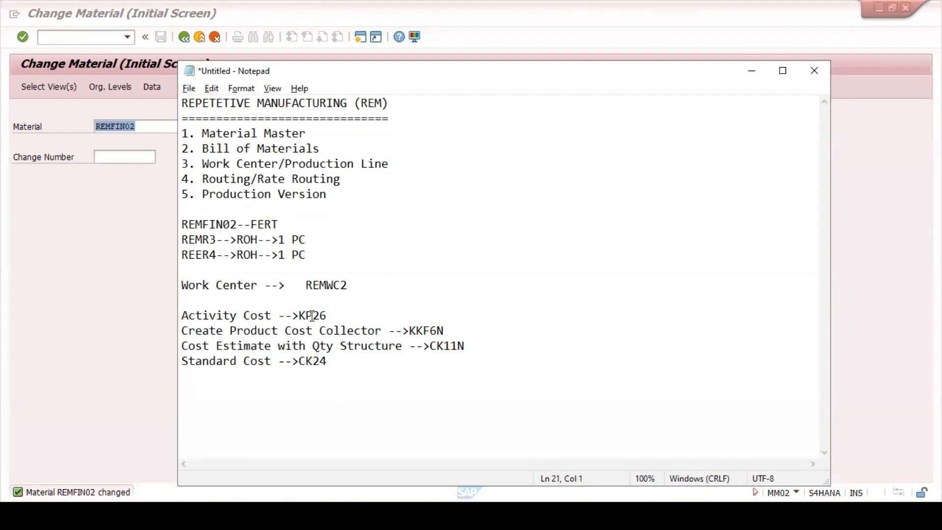
click(113, 270)
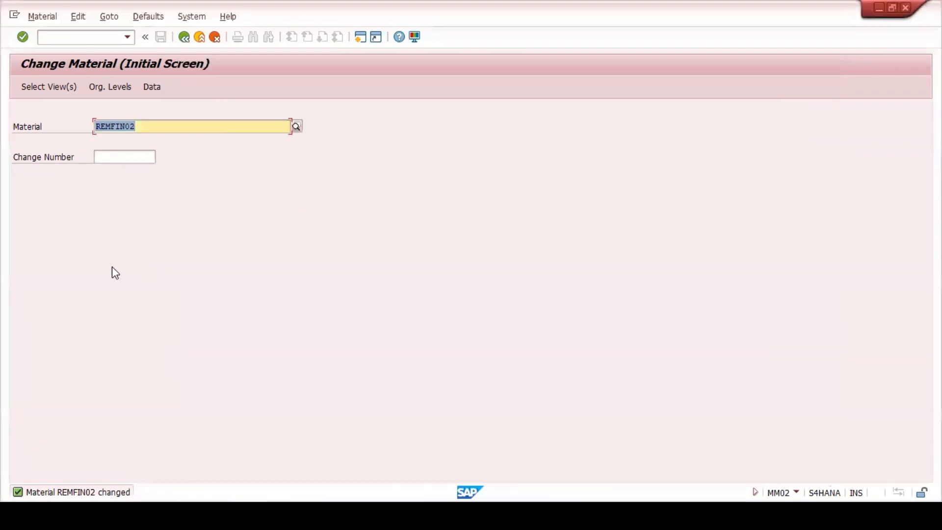
click(54, 40)
text(/N)
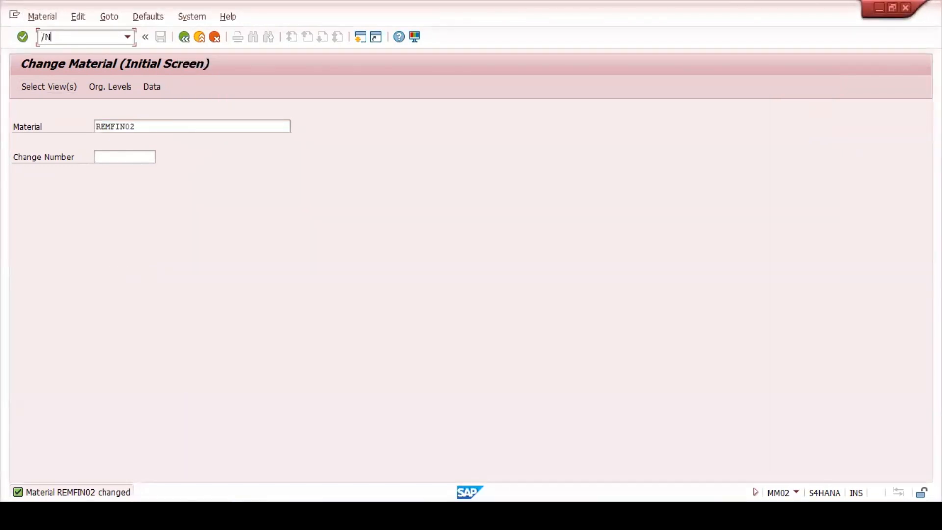
text(KP26)
key(Return)
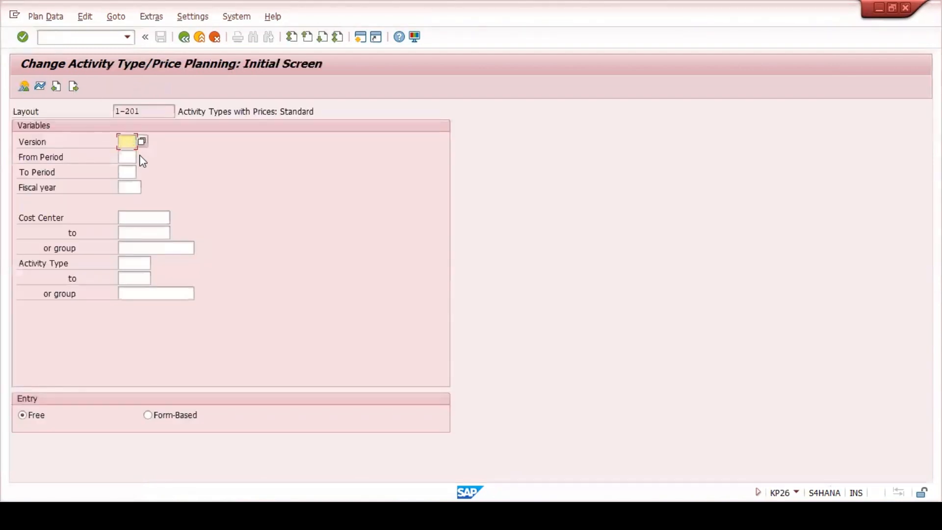
- Set the activity price planning to plan/actual version 0, from period 1 to period 12
click(142, 139)
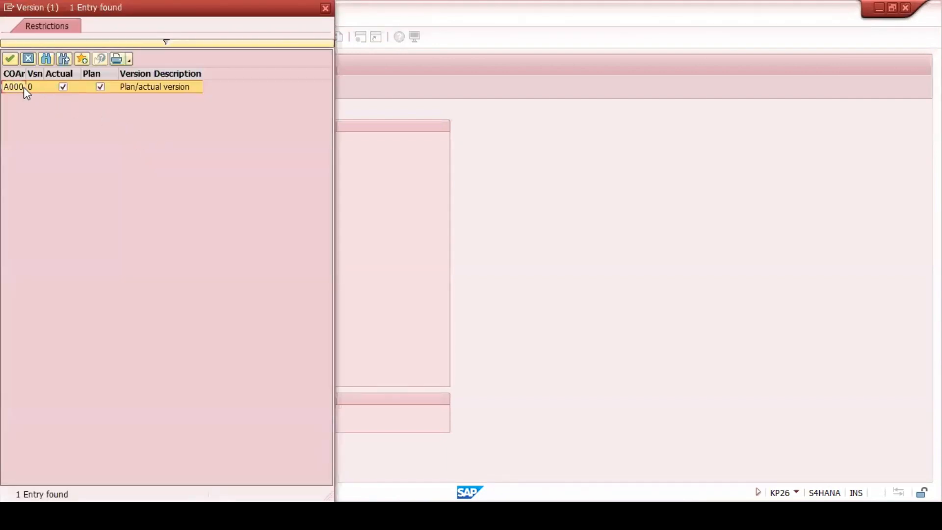
double_click(24, 87)
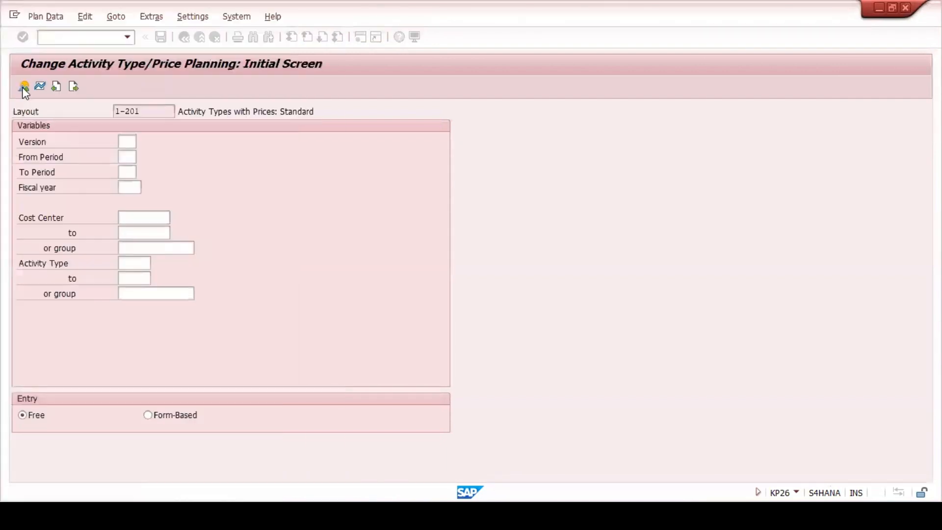
click(127, 157)
click(128, 157)
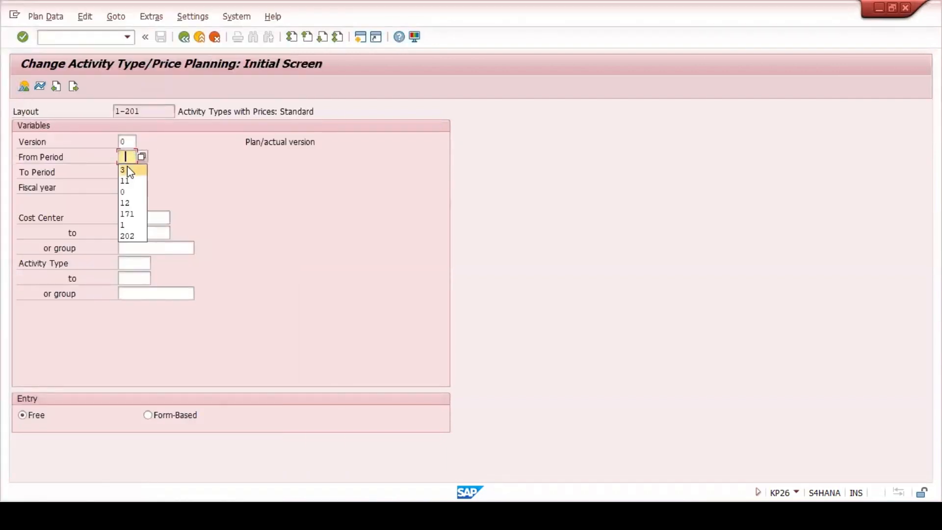
click(133, 224)
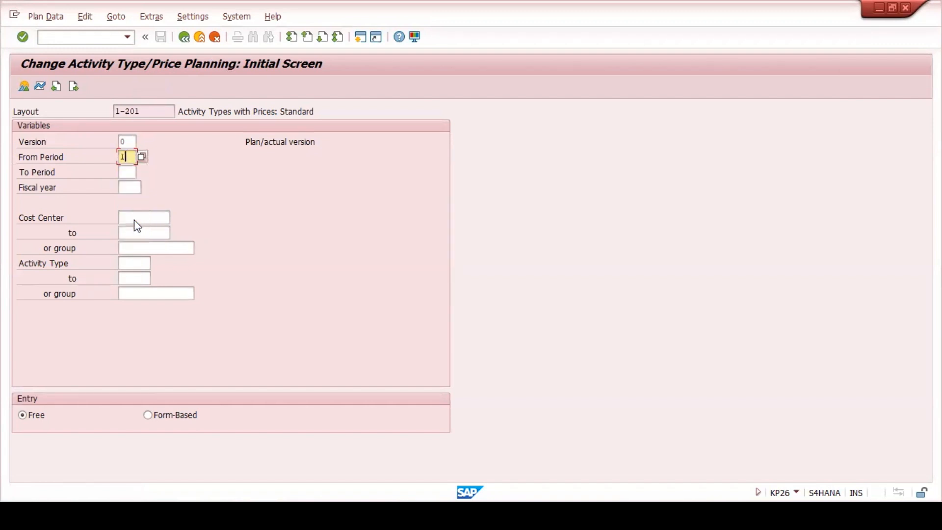
click(128, 171)
click(128, 172)
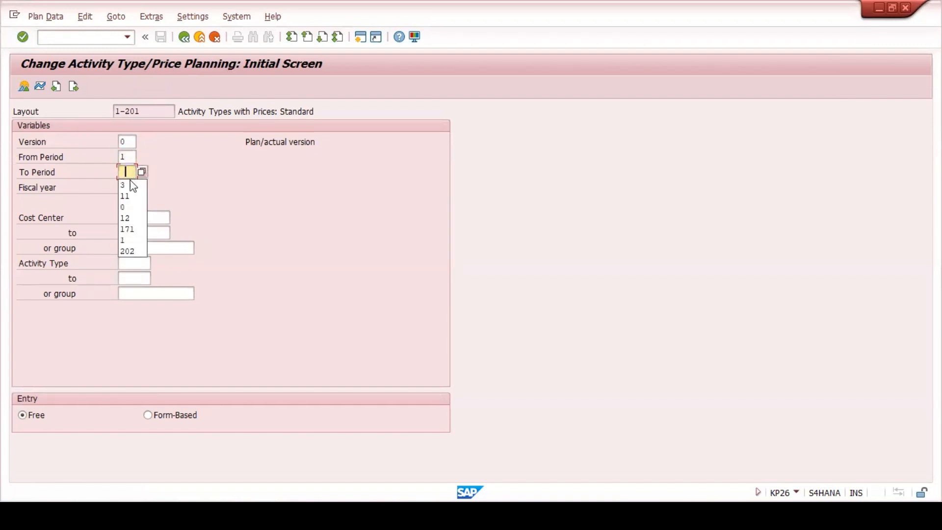
click(125, 218)
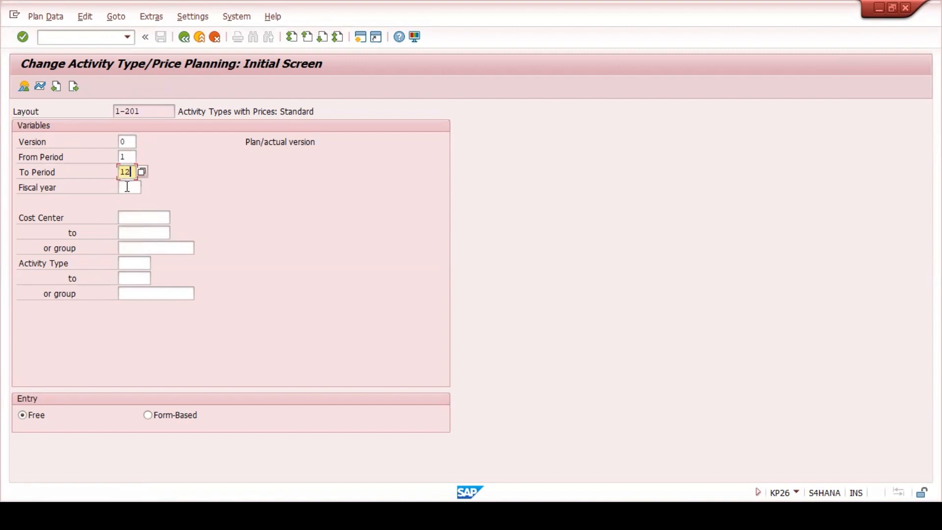
click(128, 189)
click(128, 192)
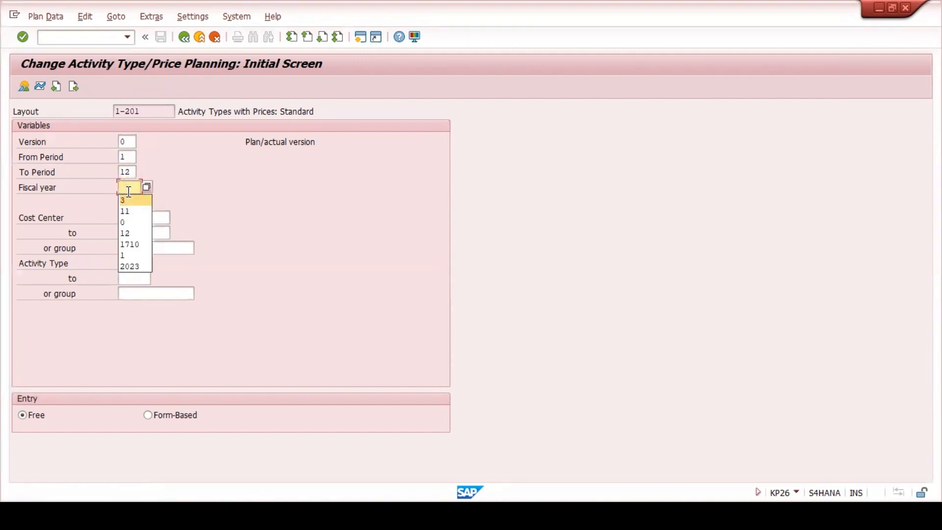
key(Escape)
click(133, 187)
click(822, 434)
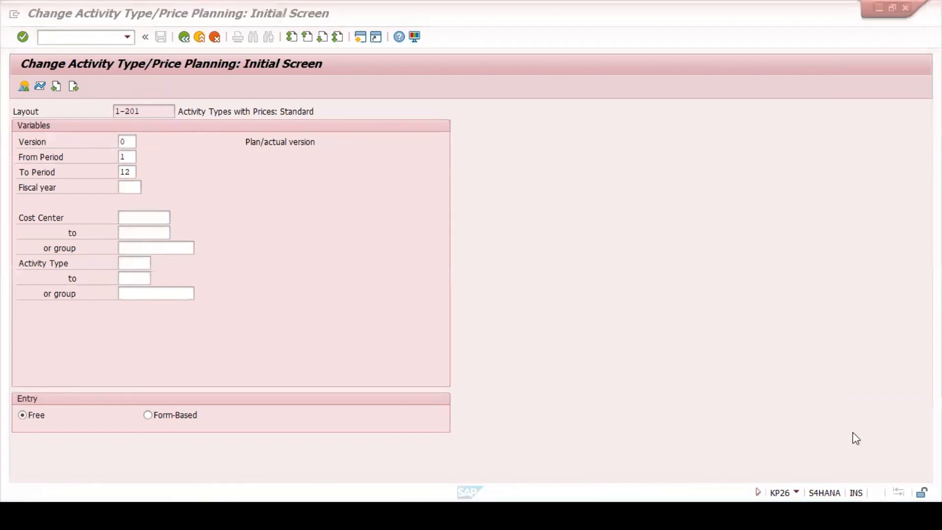
click(275, 214)
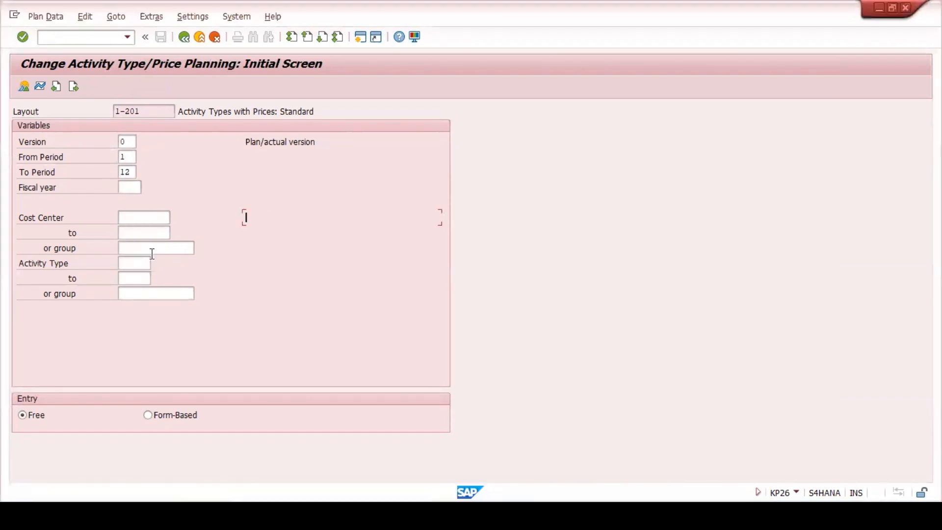
- Enter cost center 17101301 and activity type 1 for the price planning, and validate the entries
click(136, 220)
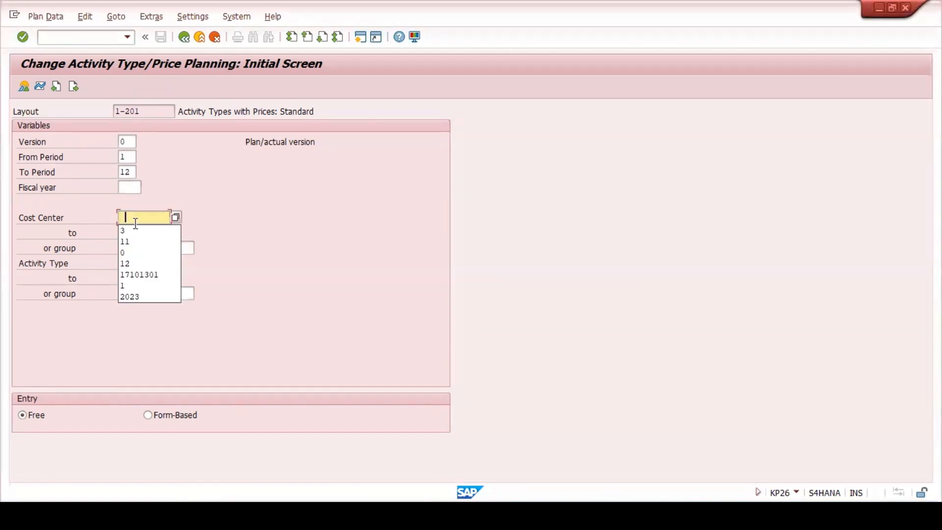
click(146, 278)
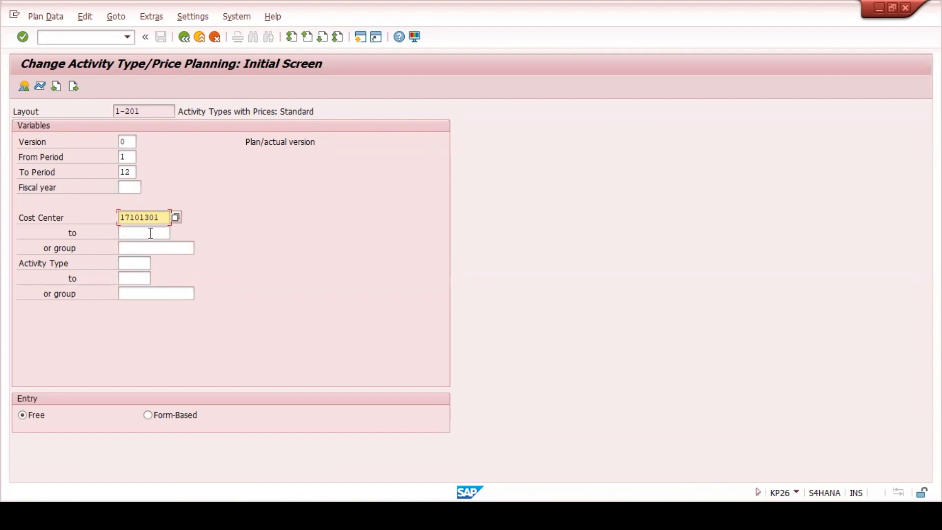
click(136, 263)
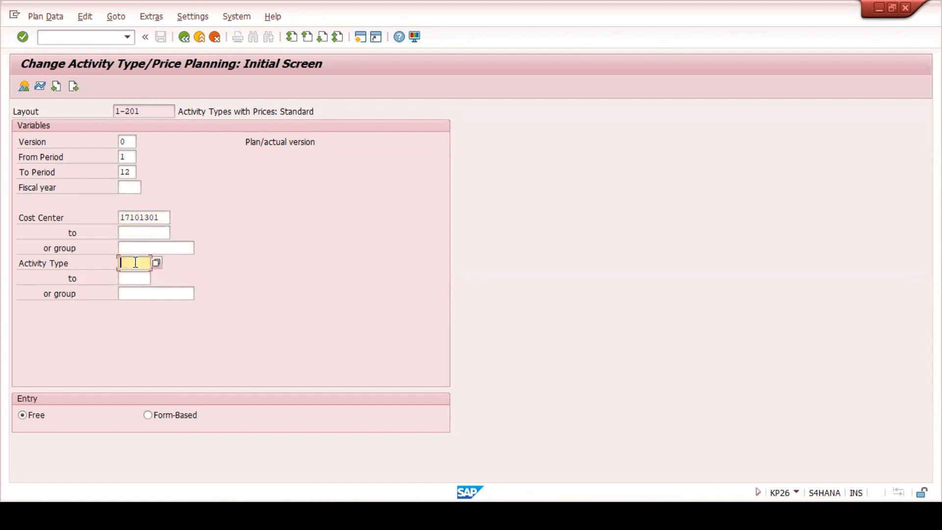
text(1)
key(Return)
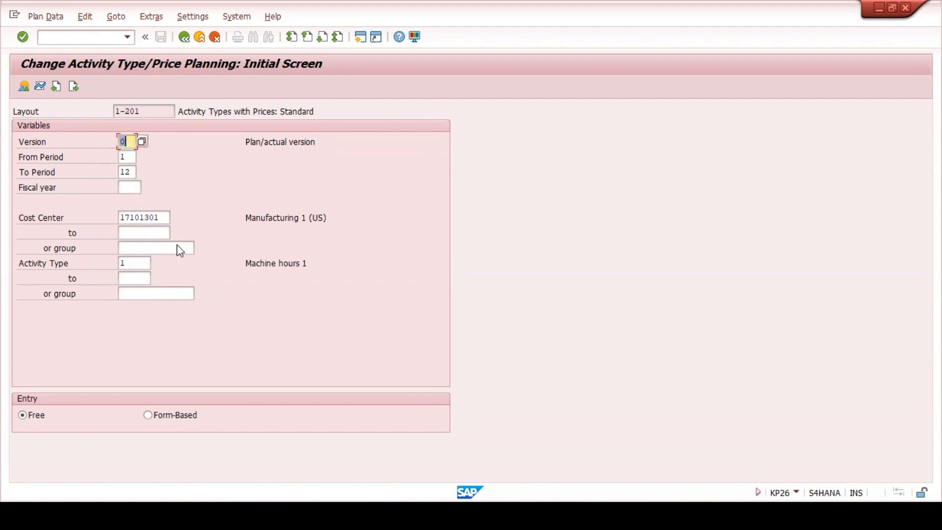
- Set the fiscal year to 2023 and open the planning overview for activity type 1
click(23, 89)
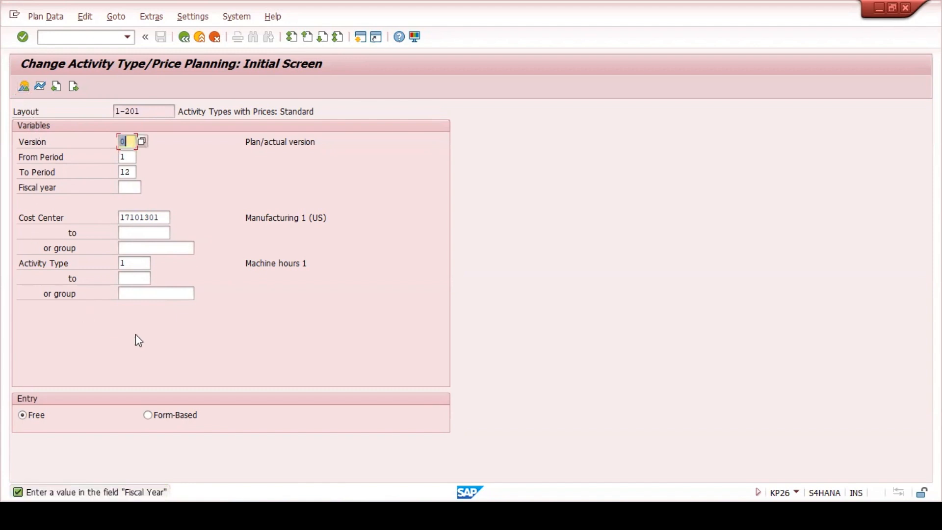
click(132, 188)
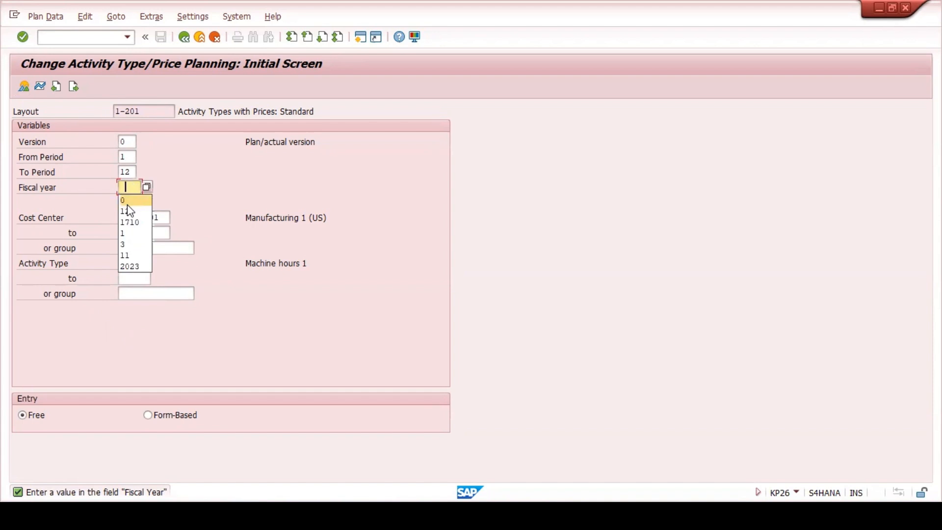
click(130, 266)
key(Return)
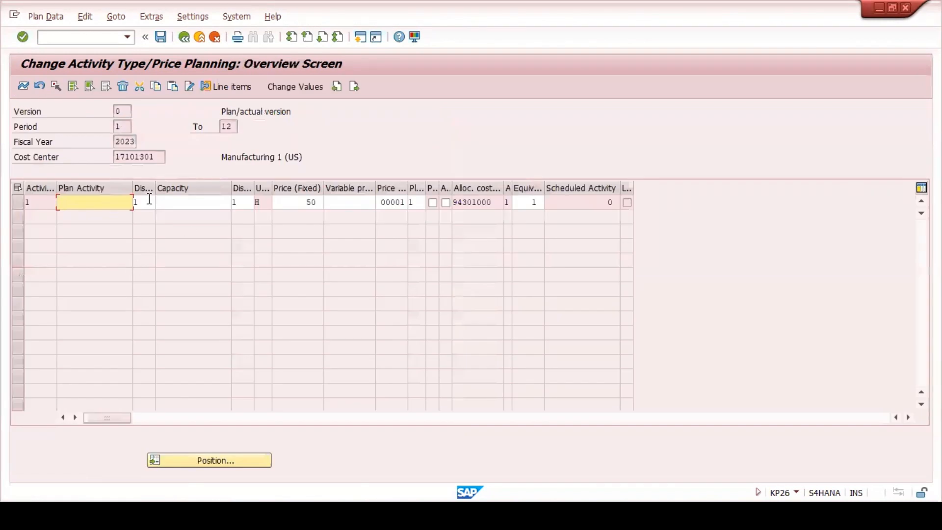
- Check the fixed price planned for activity type 1 and save the planning data
click(303, 202)
drag(303, 202, 327, 201)
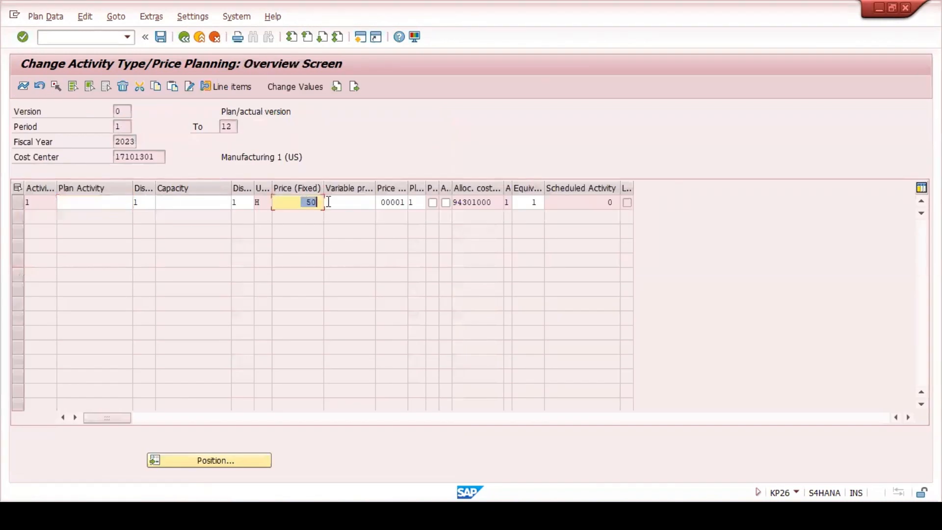
click(318, 204)
click(161, 38)
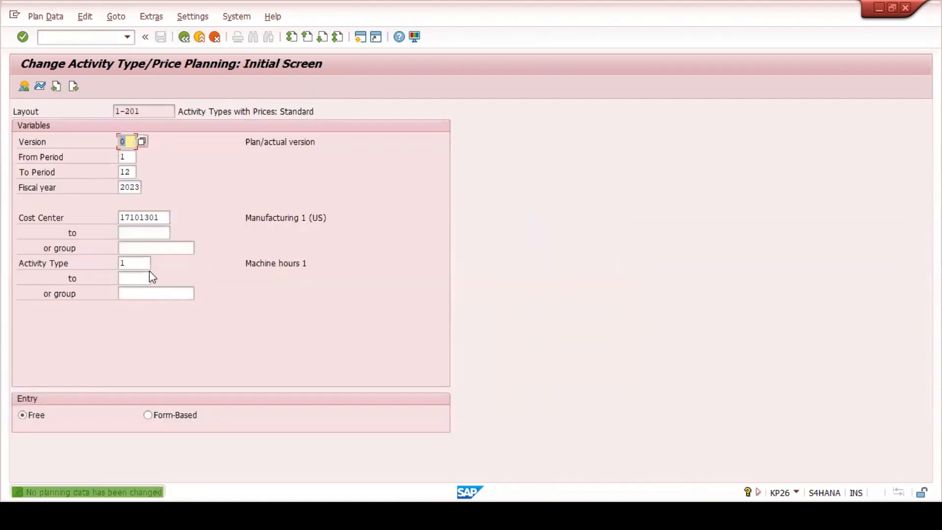
- Change the activity type to 3 and open its planning overview
click(137, 264)
key(BackSpace)
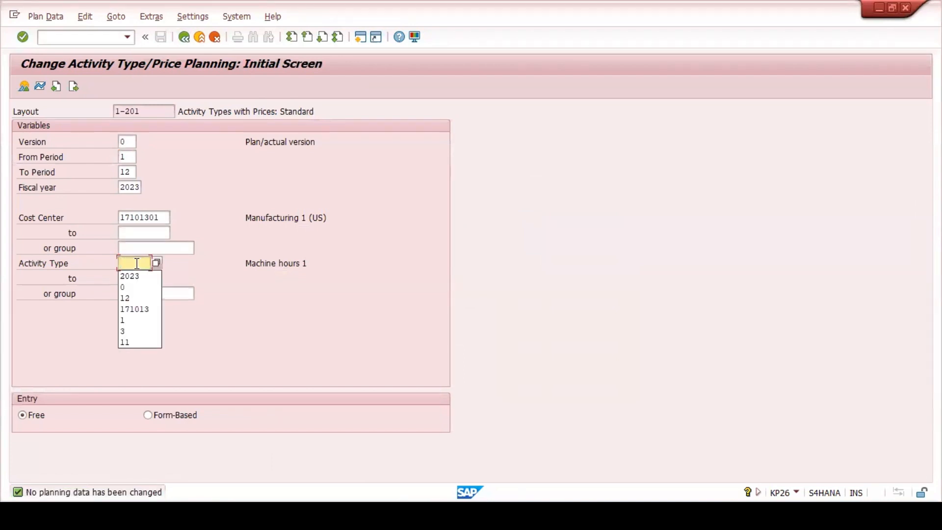
text(3)
key(Return)
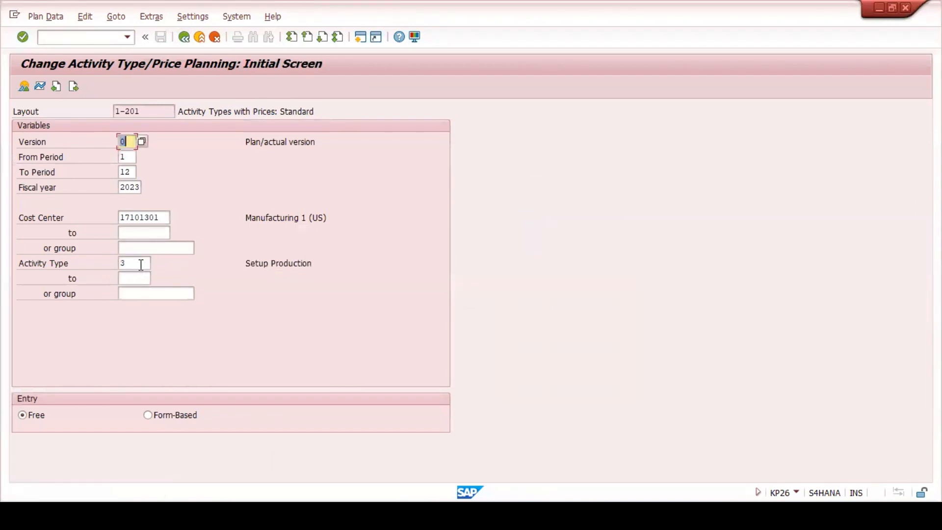
click(22, 83)
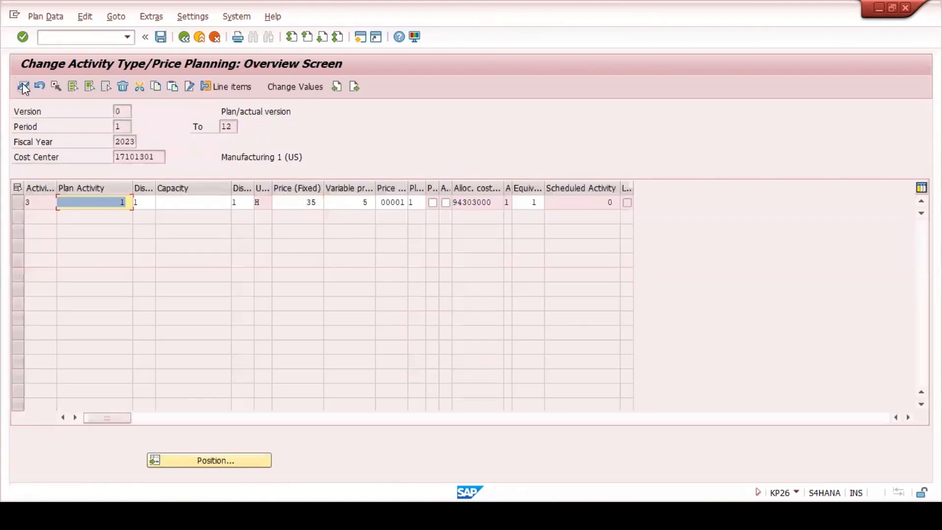
- Check the fixed and variable prices planned for activity type 3
drag(299, 205, 320, 203)
click(319, 204)
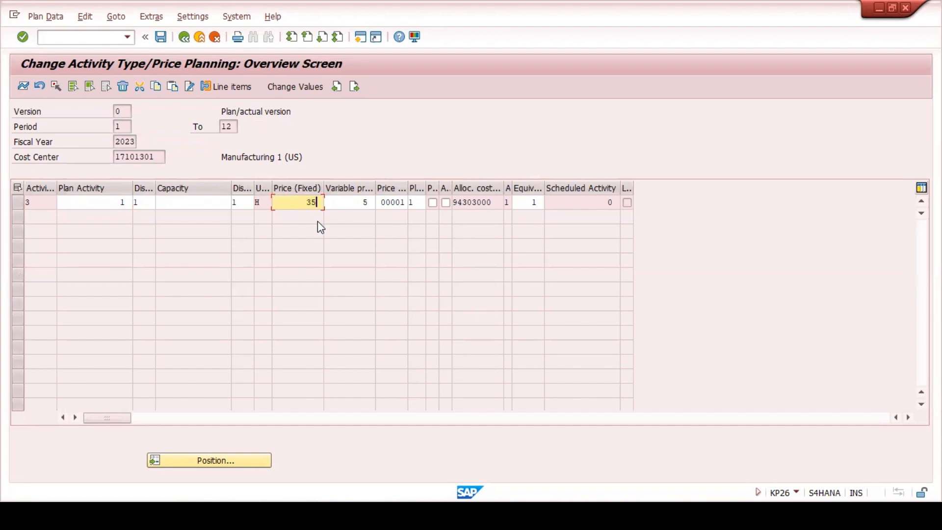
click(369, 201)
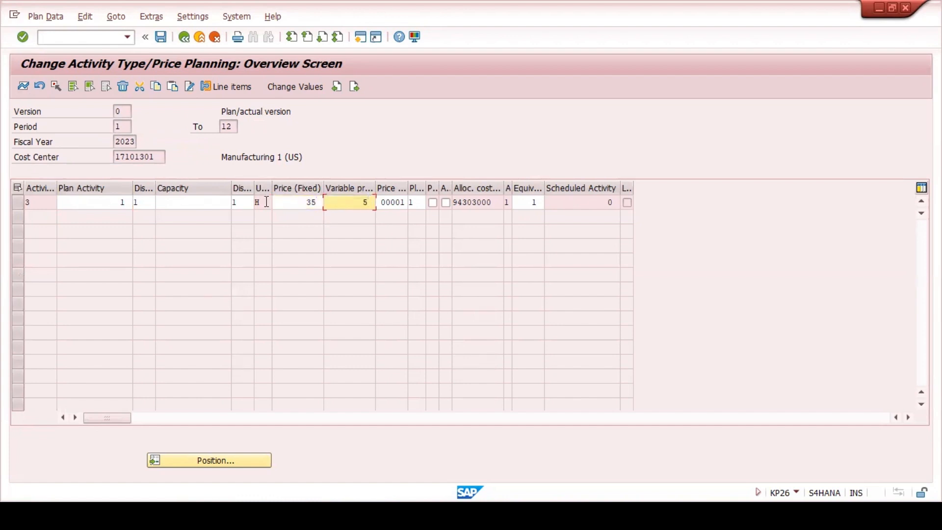
- Reopen the planning overview for activity type 3 and save its planning data
click(184, 37)
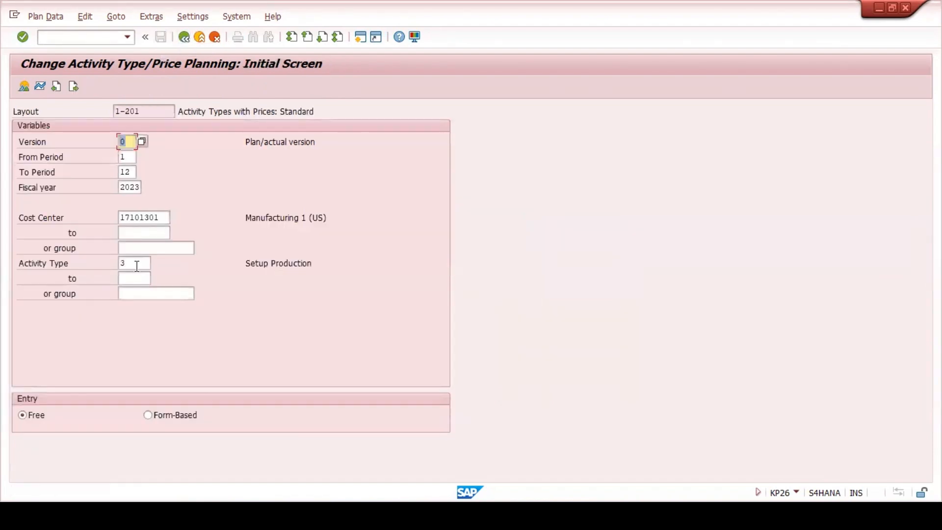
click(23, 86)
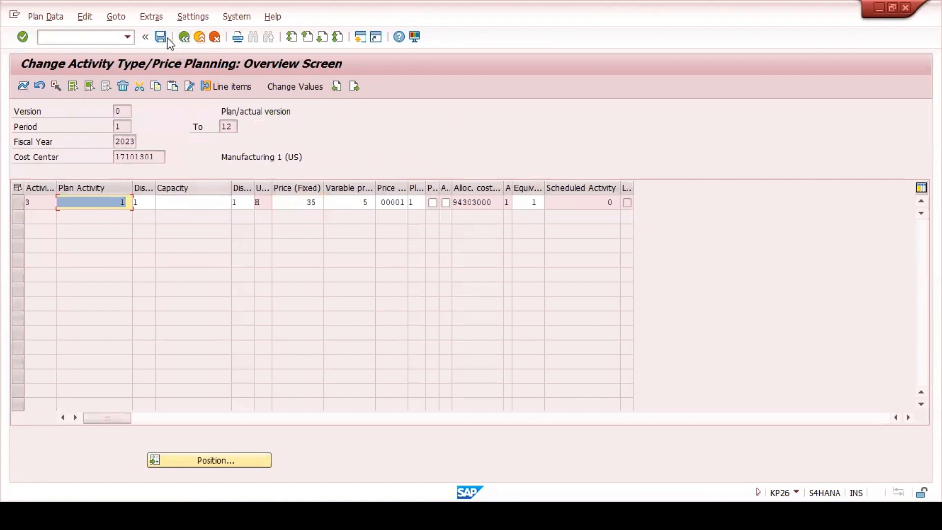
click(162, 37)
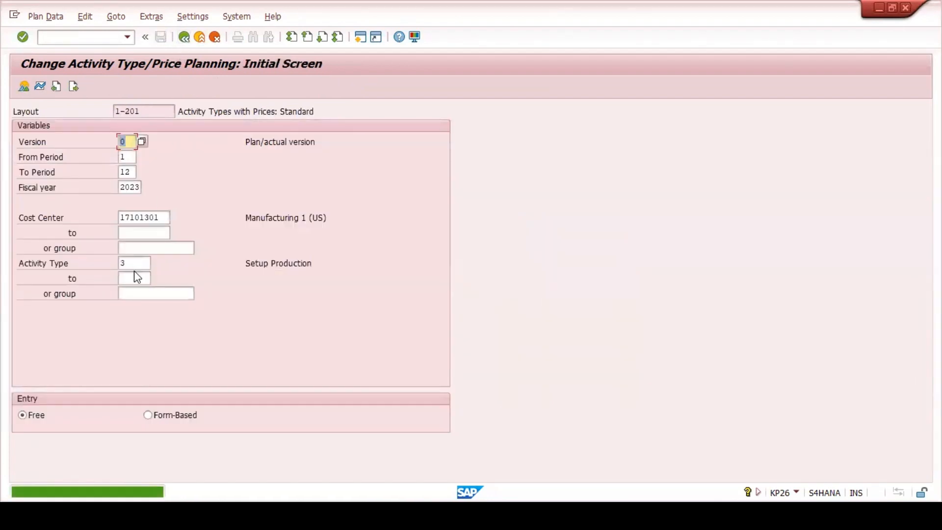
- Open the planning overview for activity type 11 to check its fixed price, and save the planning data
click(133, 263)
key(BackSpace)
text(1)
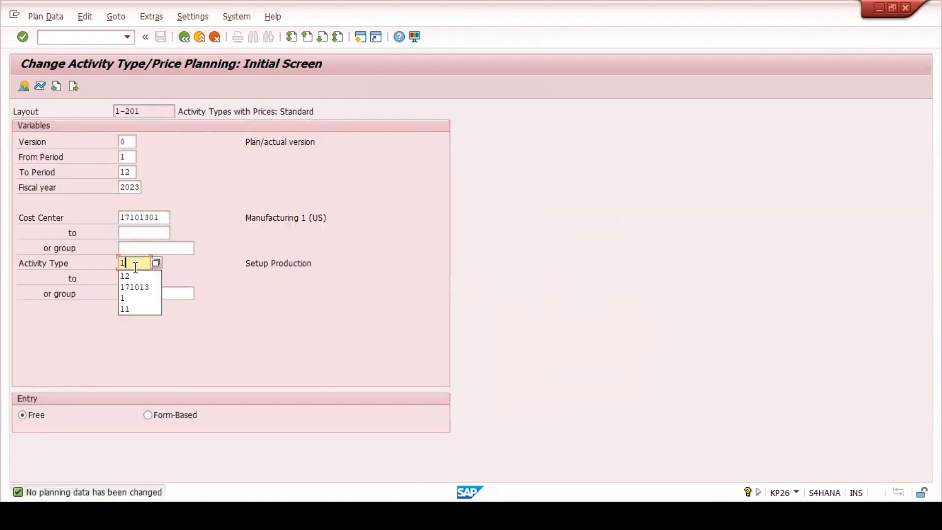
text(1)
key(Return)
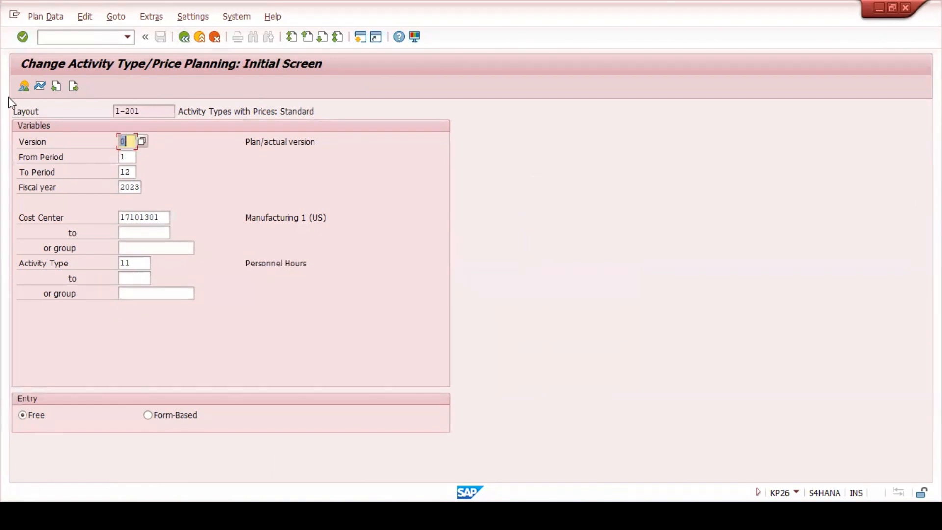
click(20, 89)
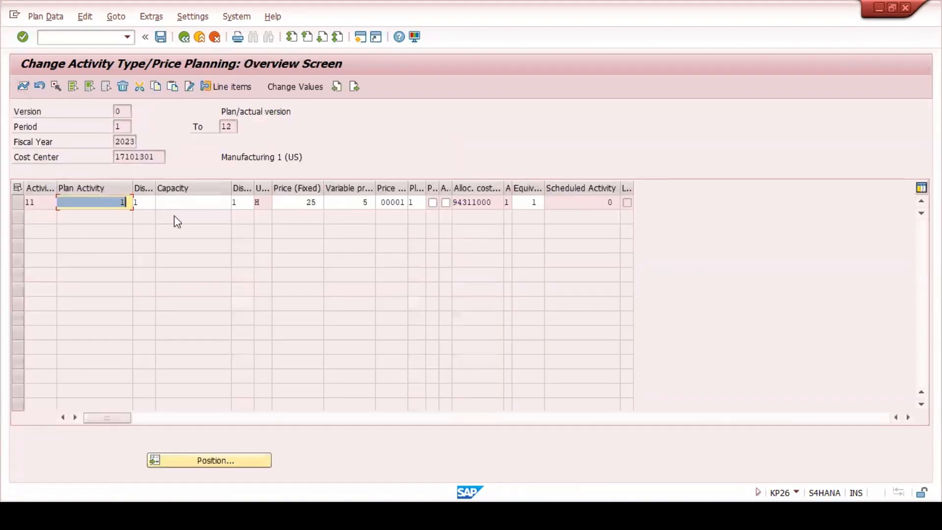
click(297, 201)
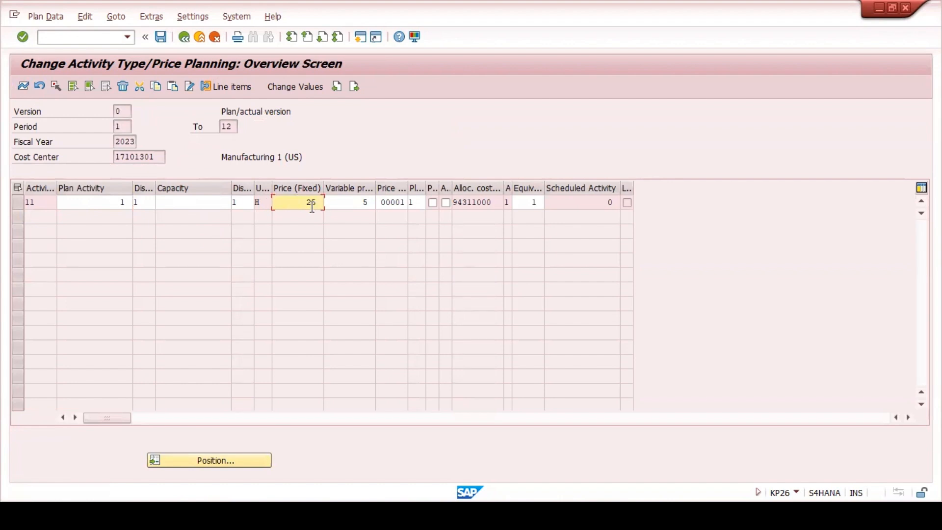
click(163, 42)
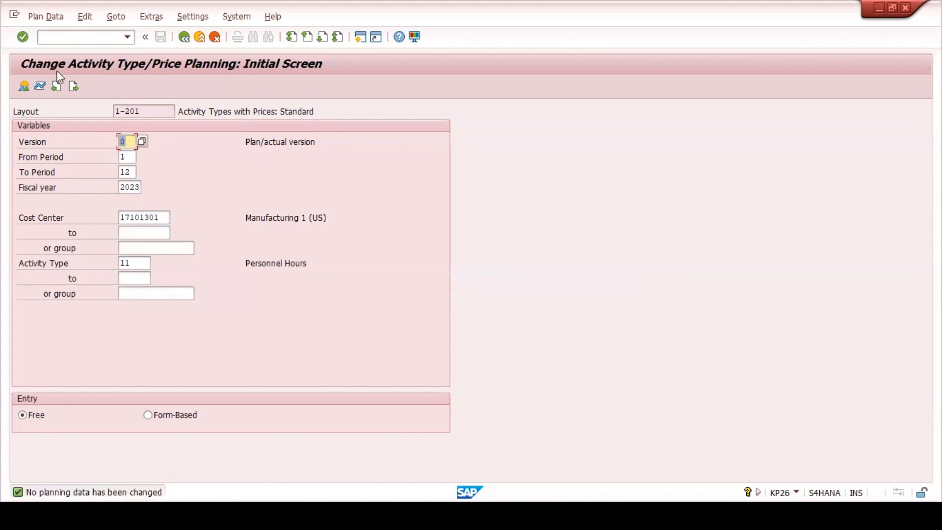
- Go to transaction KKF6N and start creating a product cost collector for material REMFIN02 in plant 1710
click(70, 39)
text(/)
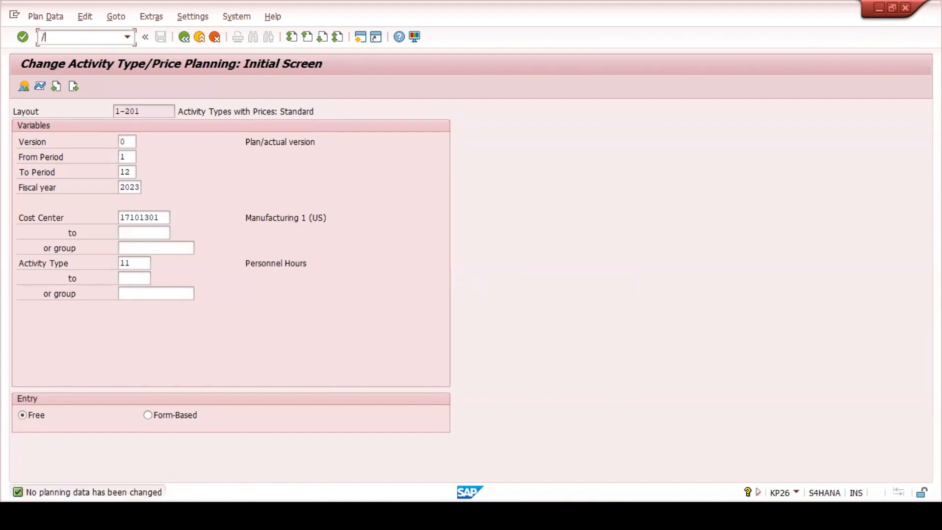
text(N KKF6N)
click(24, 37)
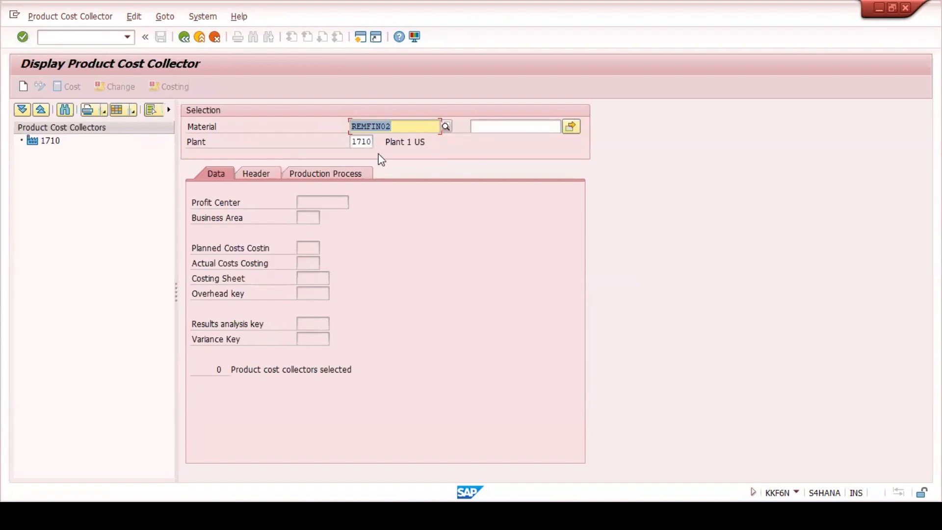
click(403, 127)
drag(400, 125, 346, 129)
click(347, 130)
click(23, 88)
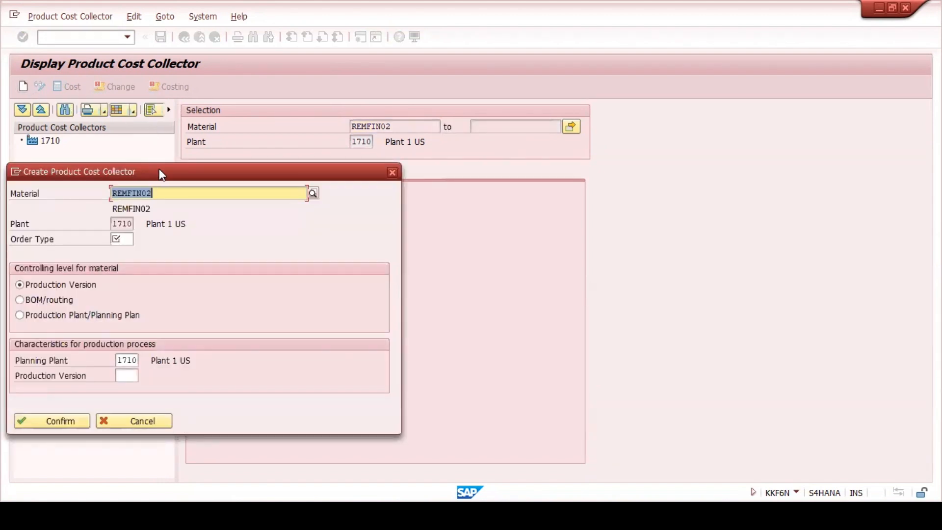
- Choose YBMR as the order type of the new product cost collector
drag(159, 170, 324, 189)
click(291, 258)
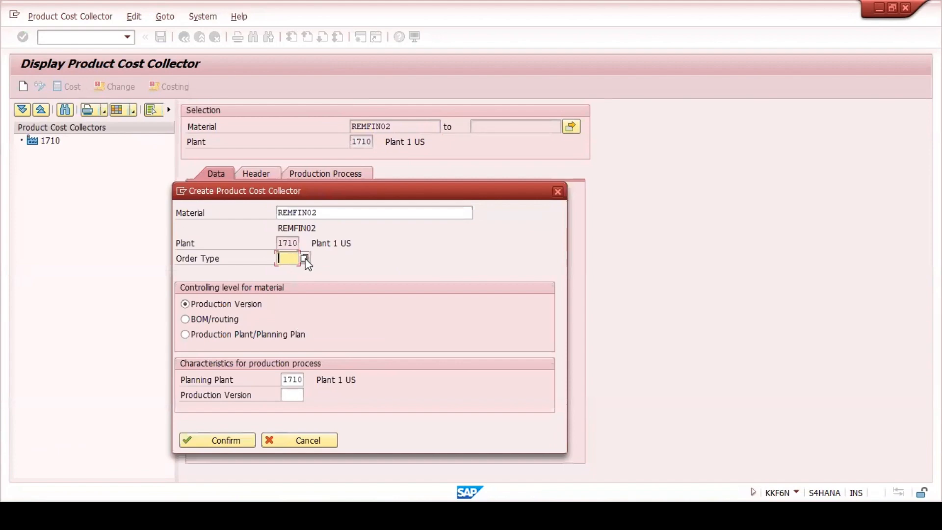
click(304, 258)
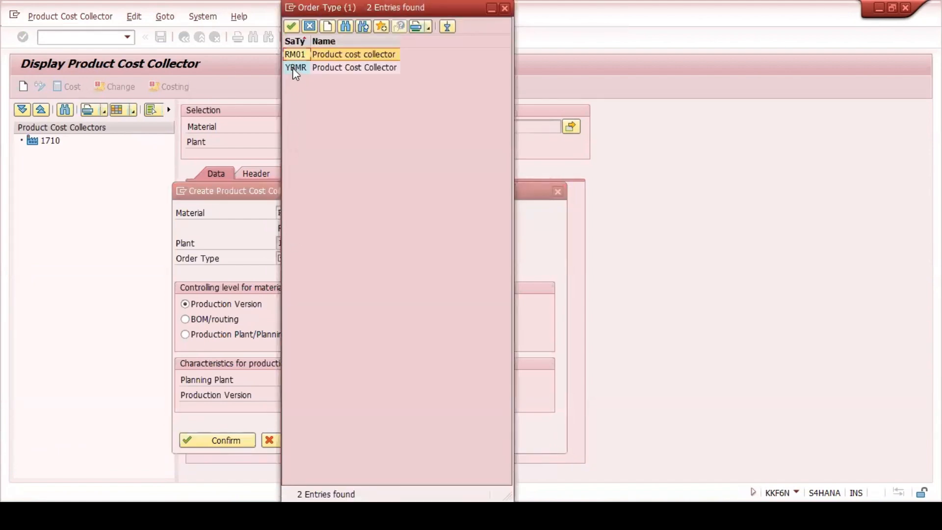
double_click(294, 68)
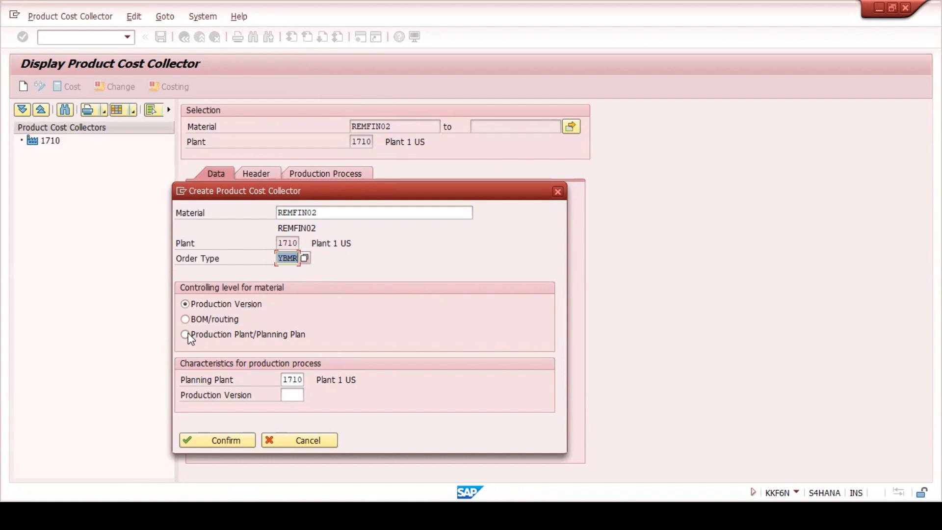
- Select production version V001 for REMFIN02 and confirm the creation of the product cost collector
click(295, 395)
key(F4)
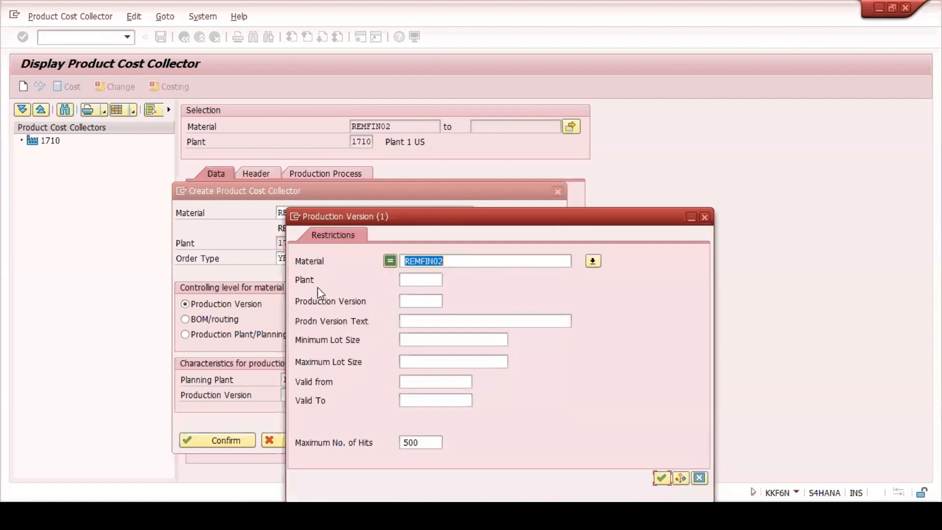
click(661, 477)
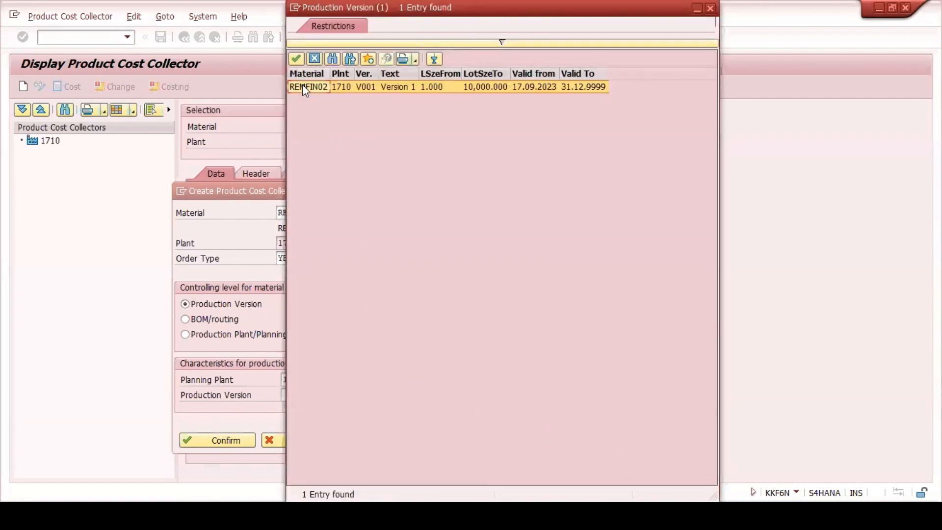
double_click(302, 87)
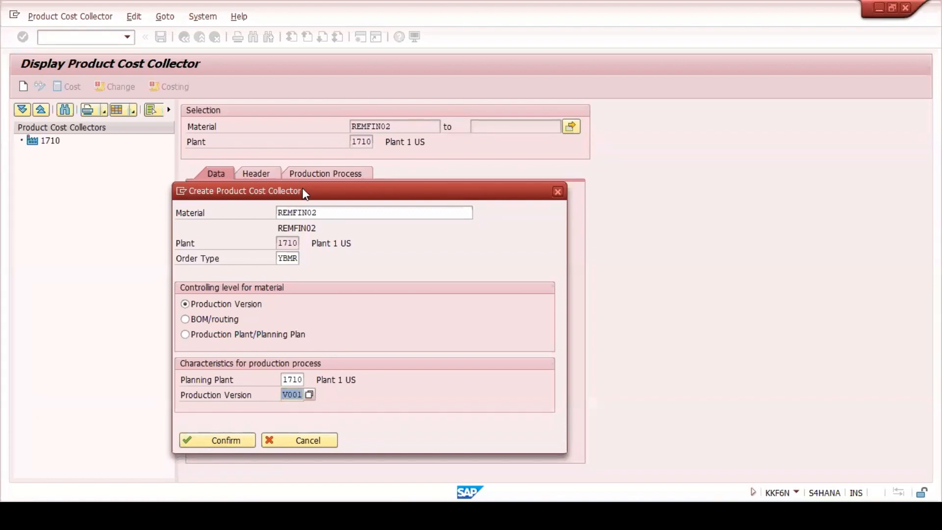
drag(303, 189, 547, 159)
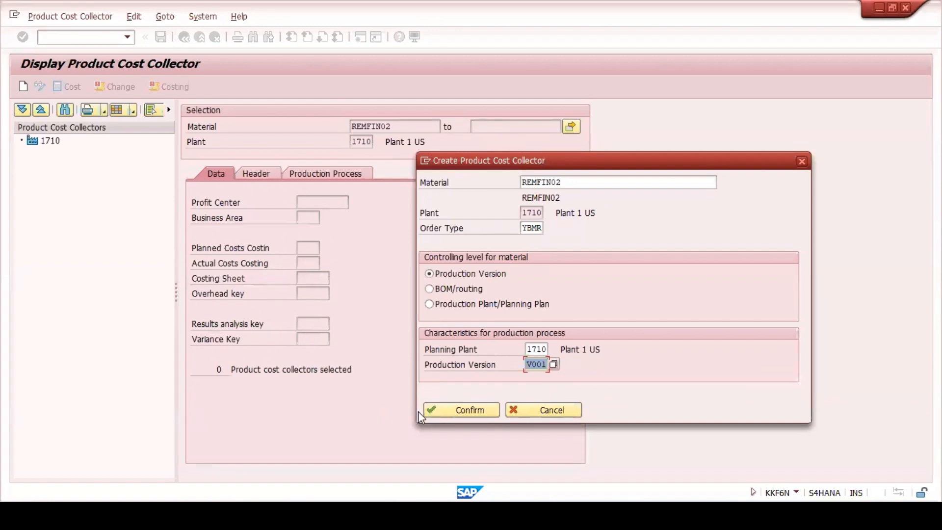
click(454, 411)
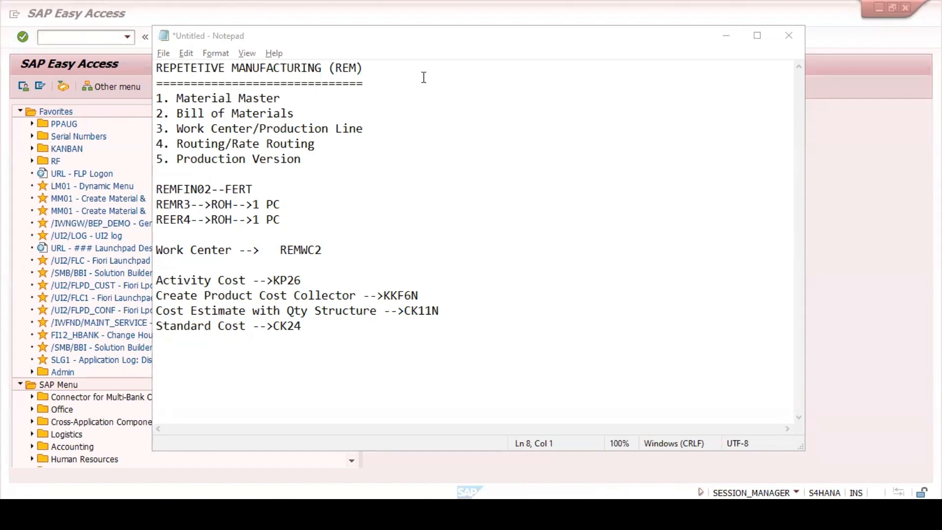
- Review the list of costing transactions in the Notepad notes, from activity cost to standard cost, and minimise the notes
click(448, 150)
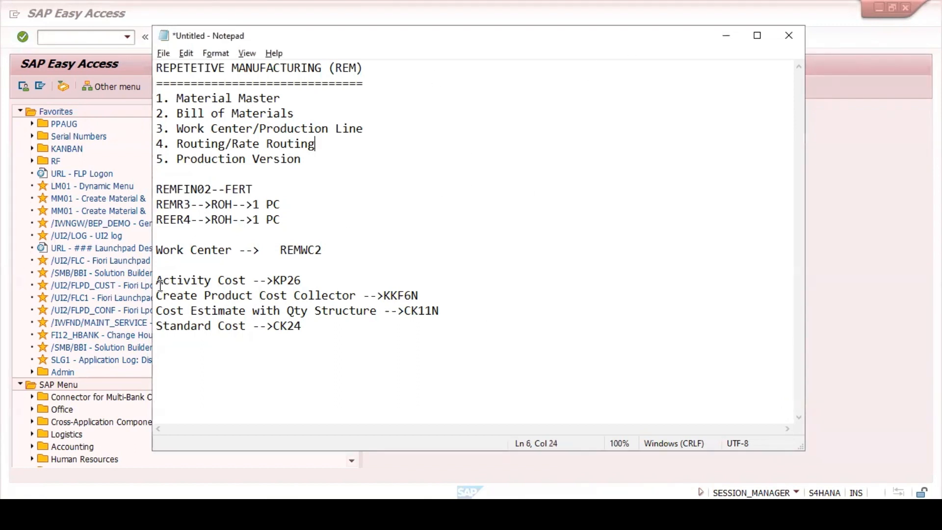
drag(154, 280, 324, 325)
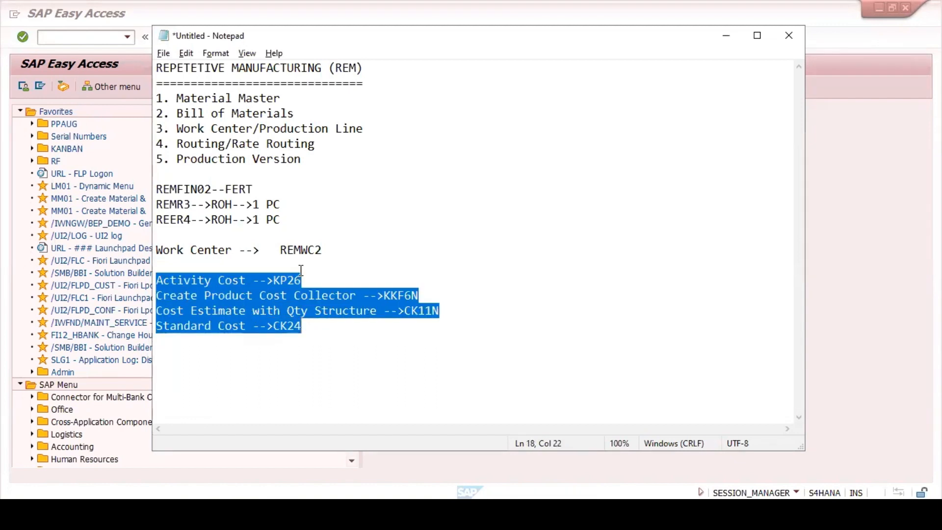
click(312, 285)
drag(312, 285, 160, 284)
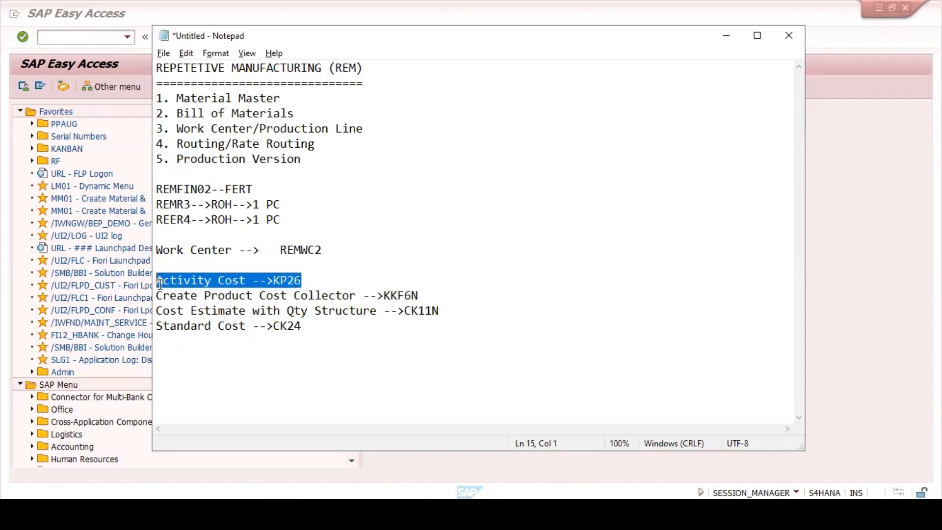
click(426, 295)
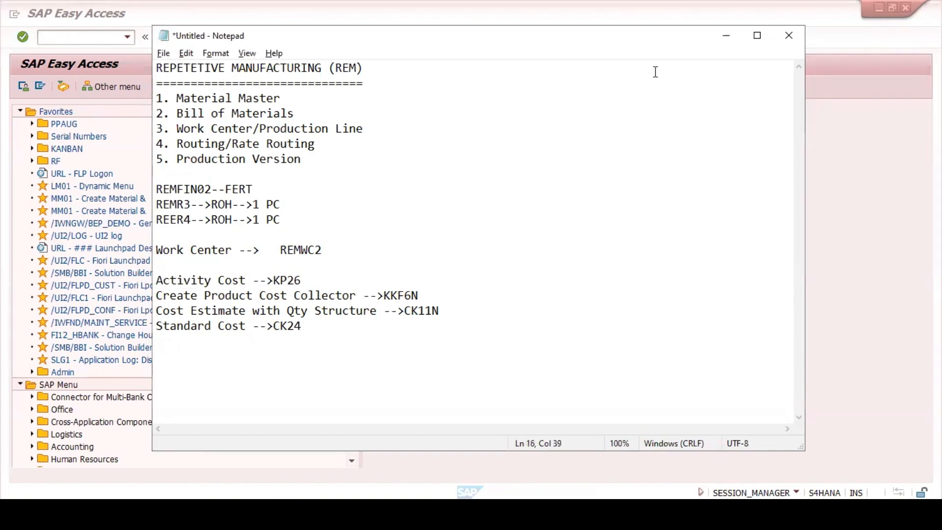
click(725, 35)
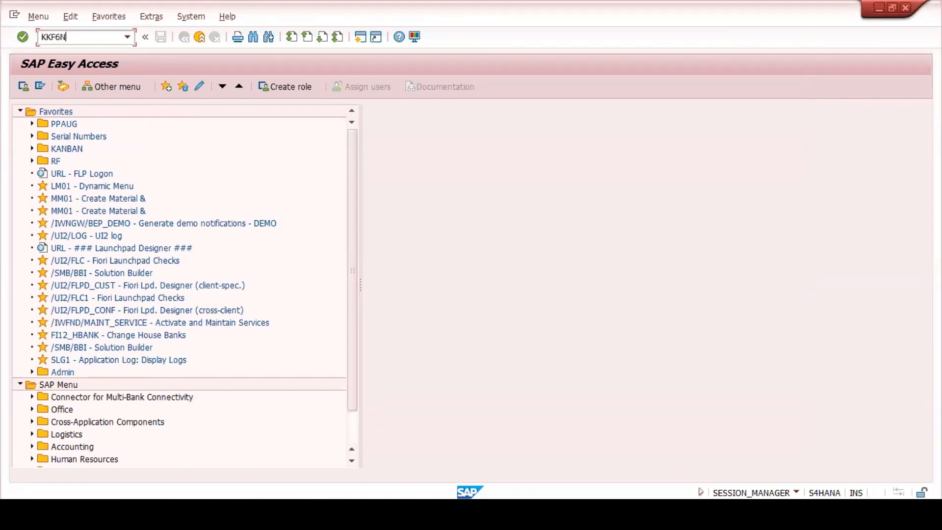
- Open transaction KKF6N, enter material REMFIN02 and start a new product cost collector for it
key(Return)
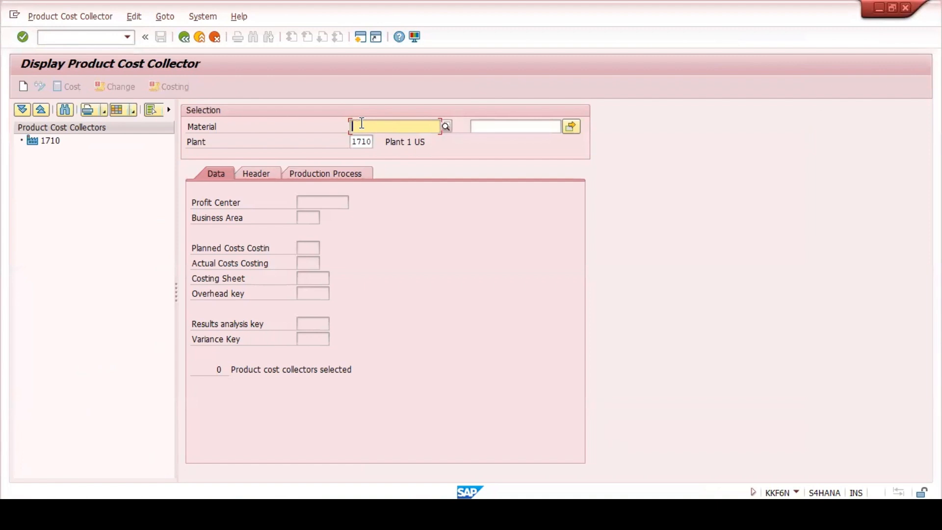
text(REM)
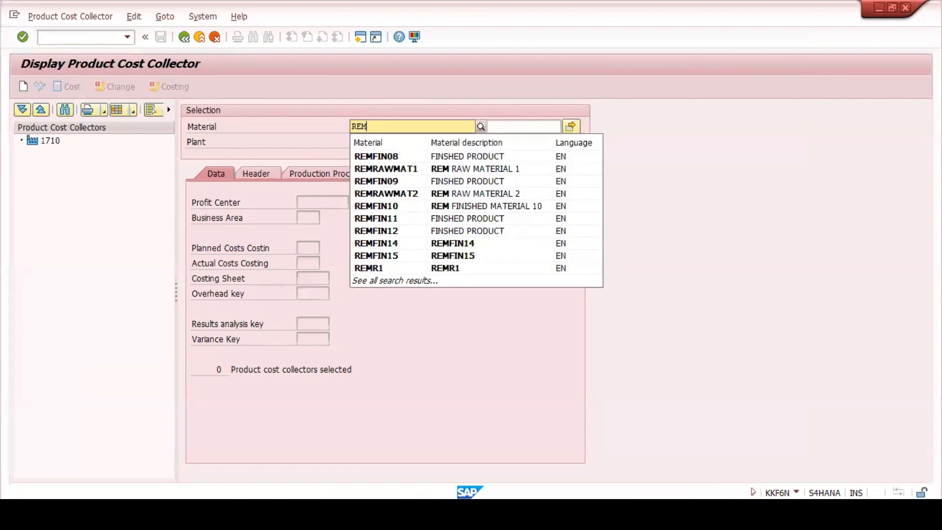
text(FIN02)
click(370, 157)
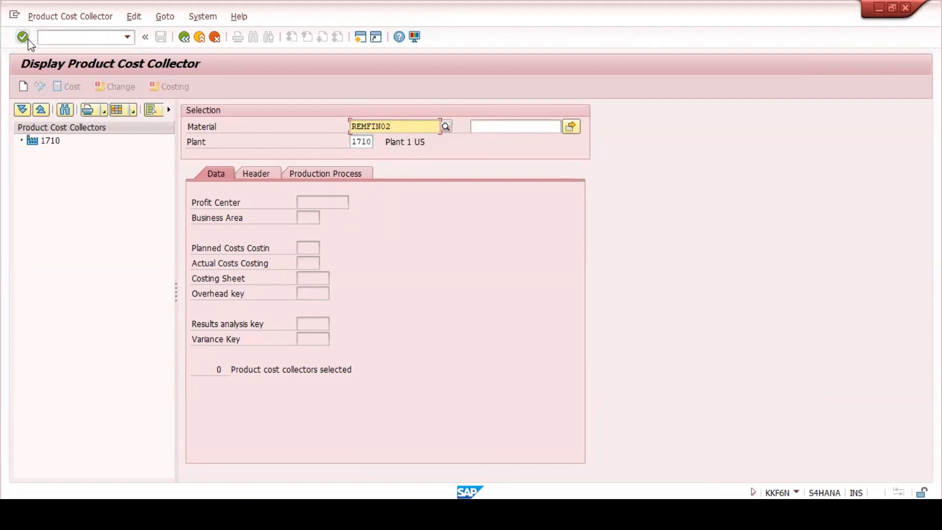
click(24, 87)
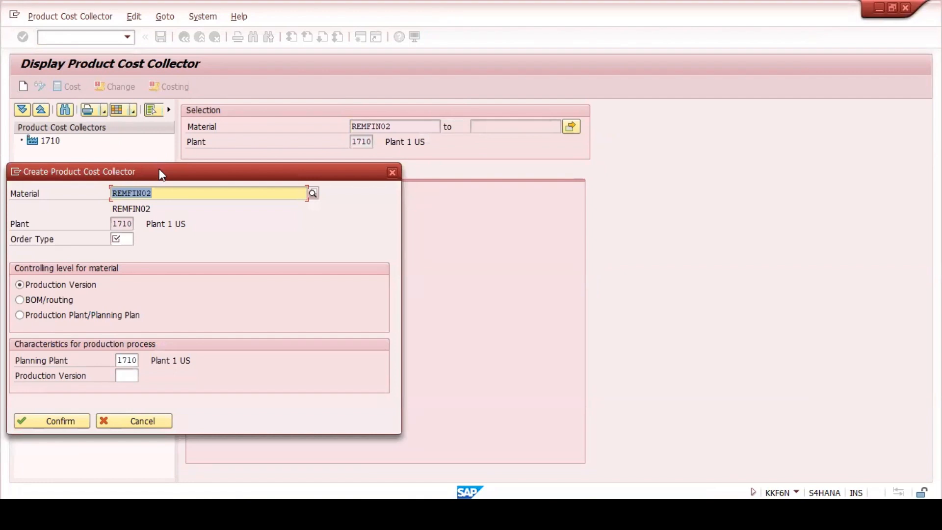
- Check the material and plant of the new product cost collector and set its order type to YBMR
drag(159, 168, 543, 167)
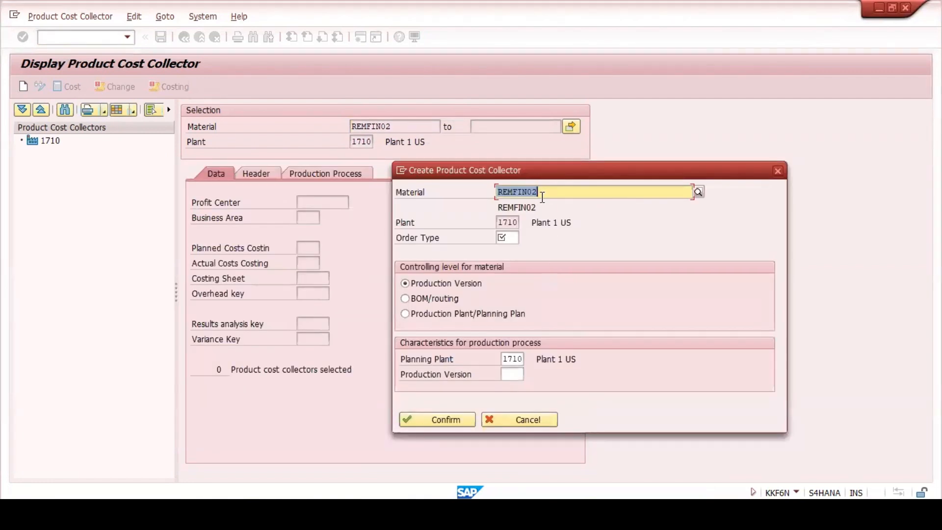
click(497, 195)
click(504, 224)
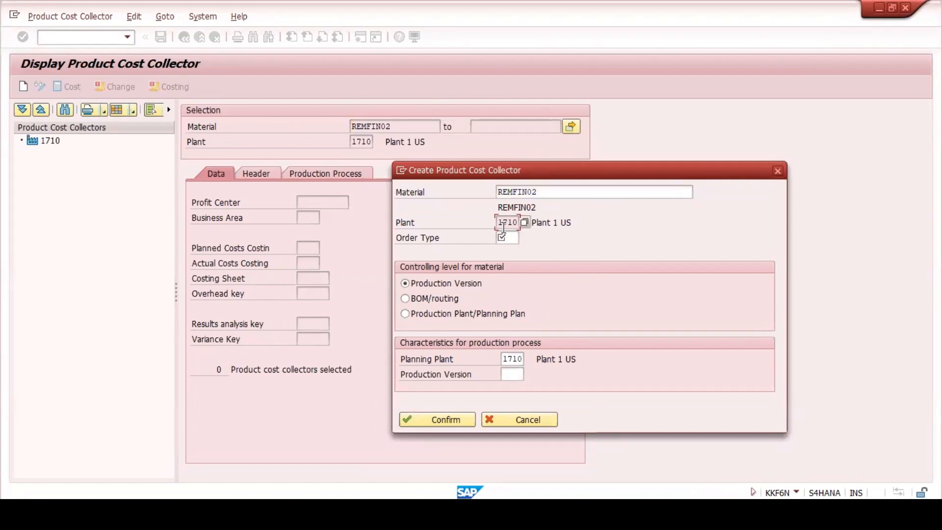
click(503, 238)
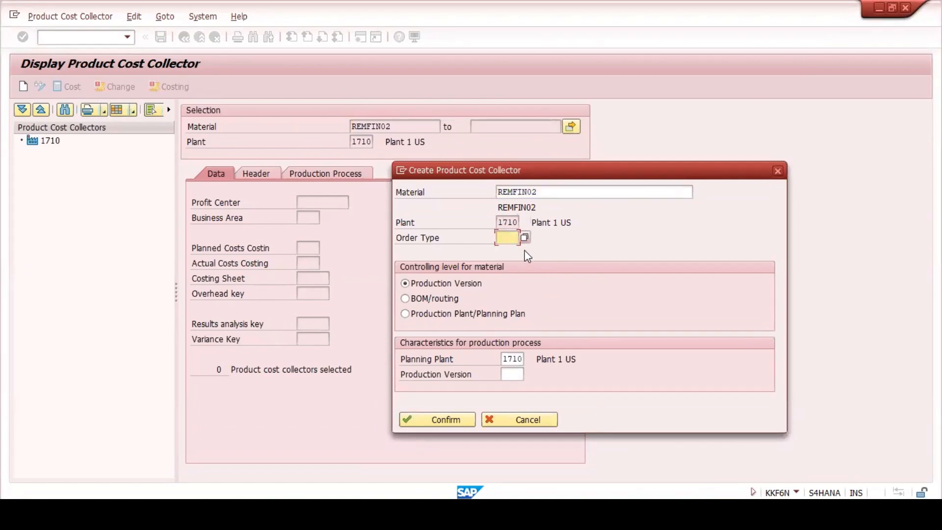
click(524, 238)
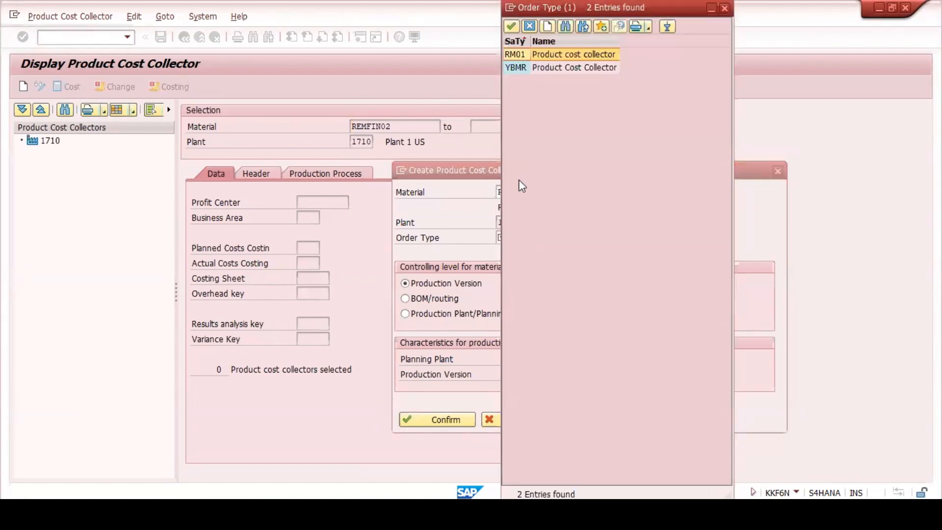
double_click(515, 67)
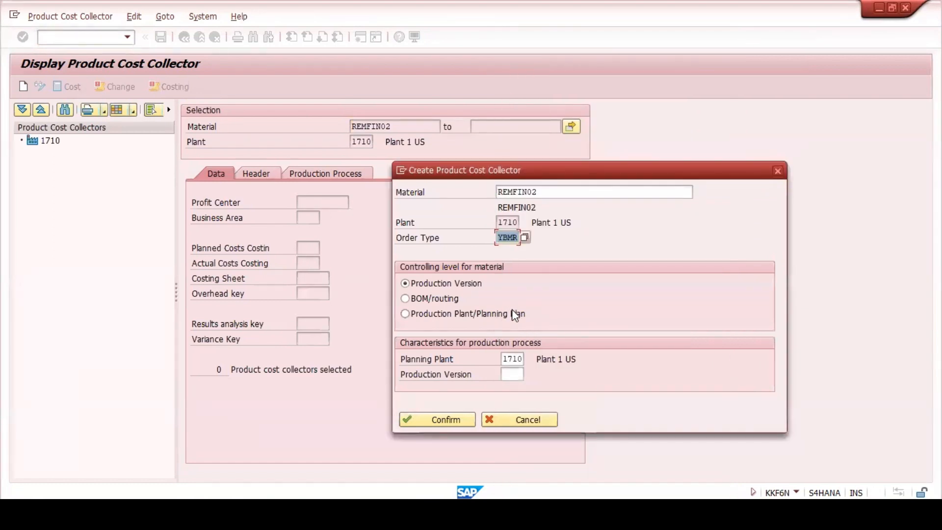
- Select production version V001 of REMFIN02 as the production process characteristic, keeping Production Version as the controlling level
drag(513, 169, 497, 196)
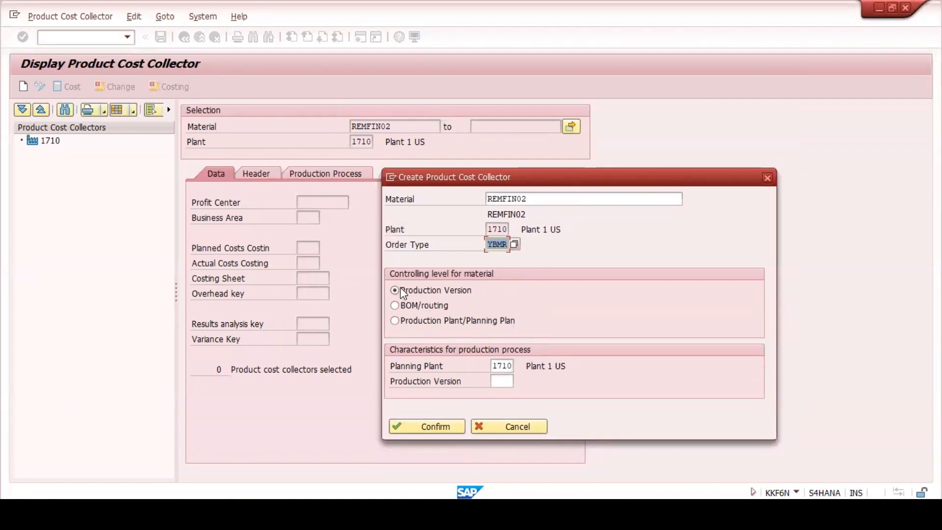
click(499, 381)
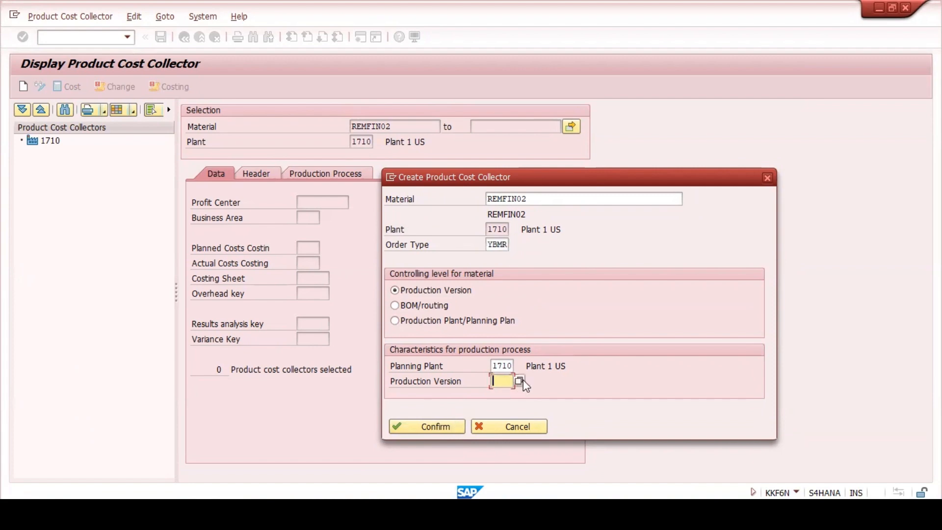
click(519, 381)
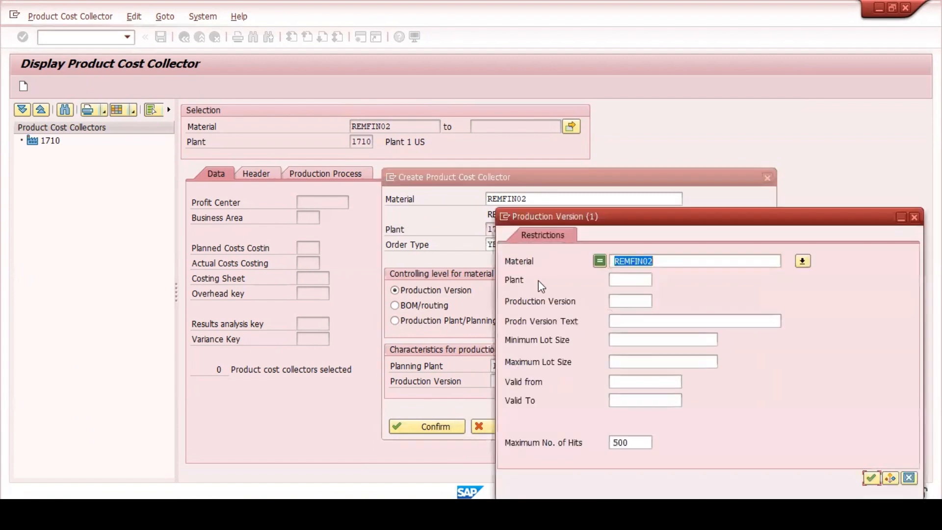
click(870, 477)
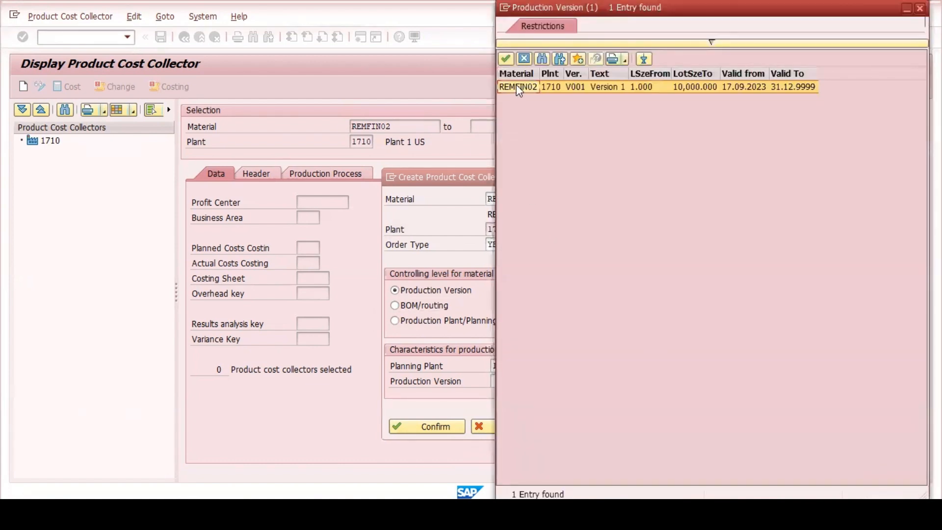
double_click(516, 86)
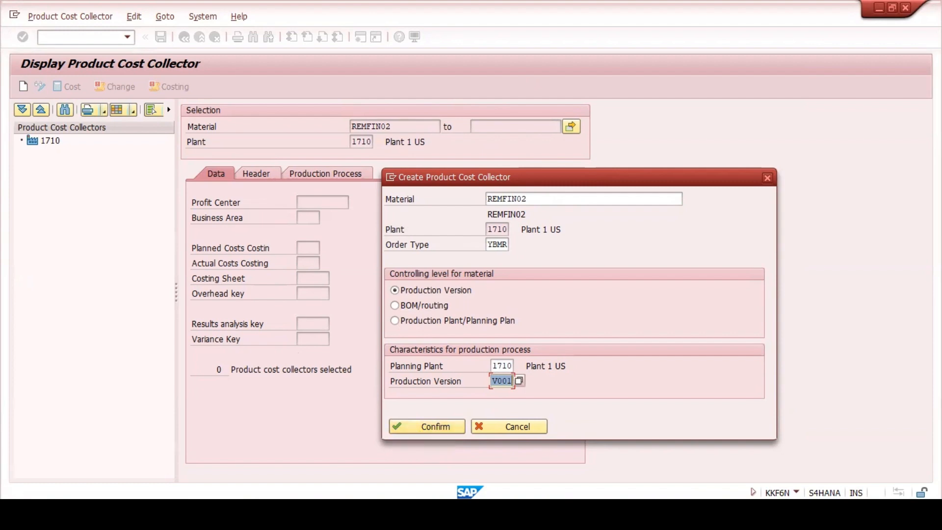
- Confirm and save the new product cost collector for REMFIN02, including a preliminary cost estimate
click(435, 423)
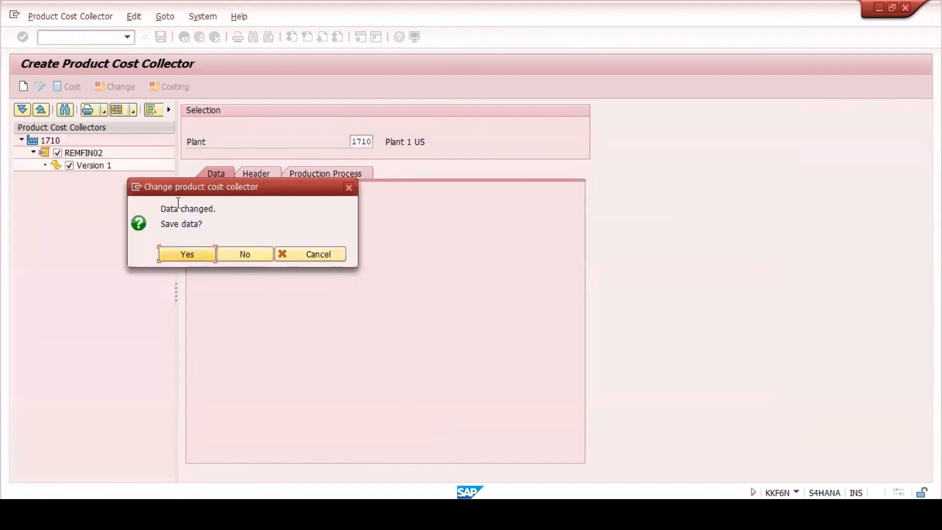
click(192, 255)
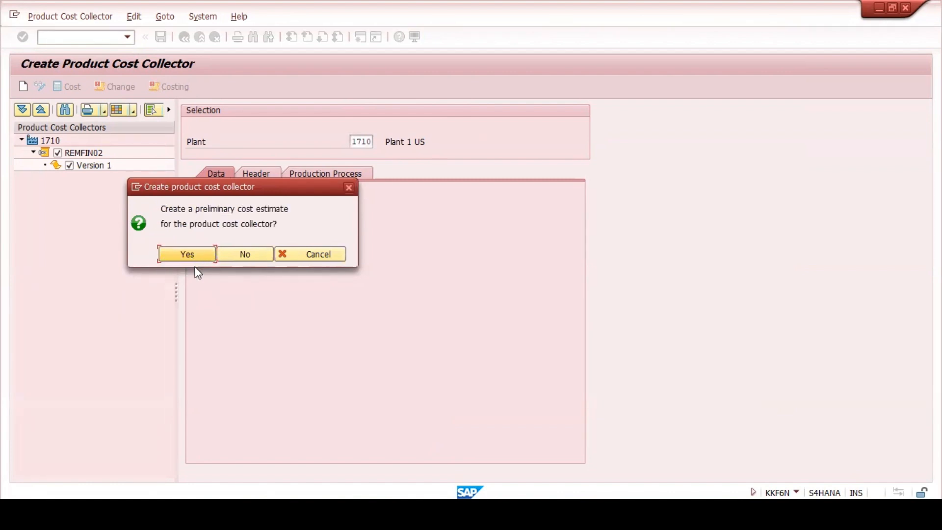
click(191, 256)
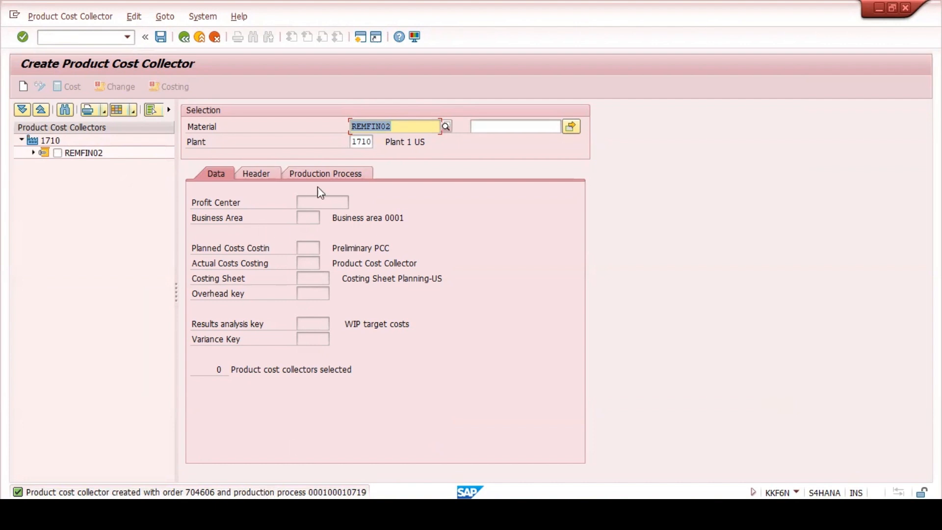
- Examine the production process number, costing data and header order details of the product cost collector for REMFIN02
click(322, 171)
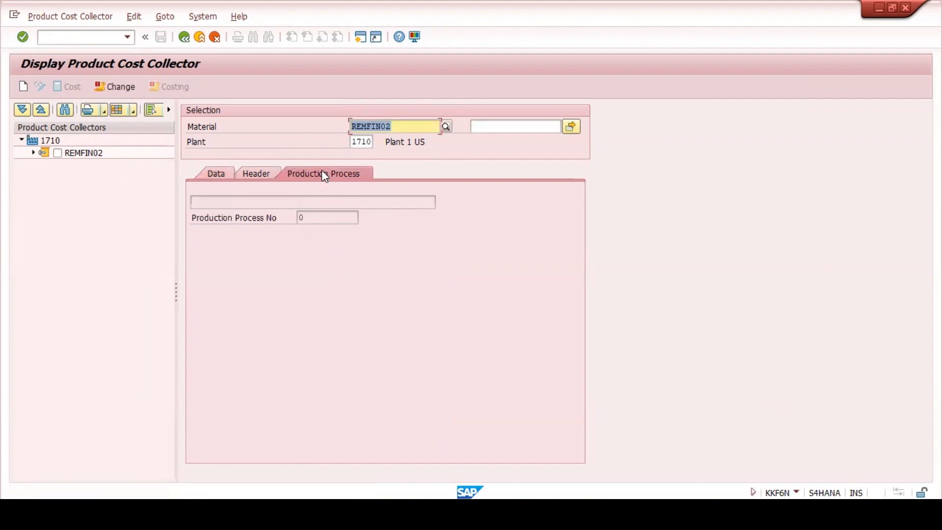
click(57, 153)
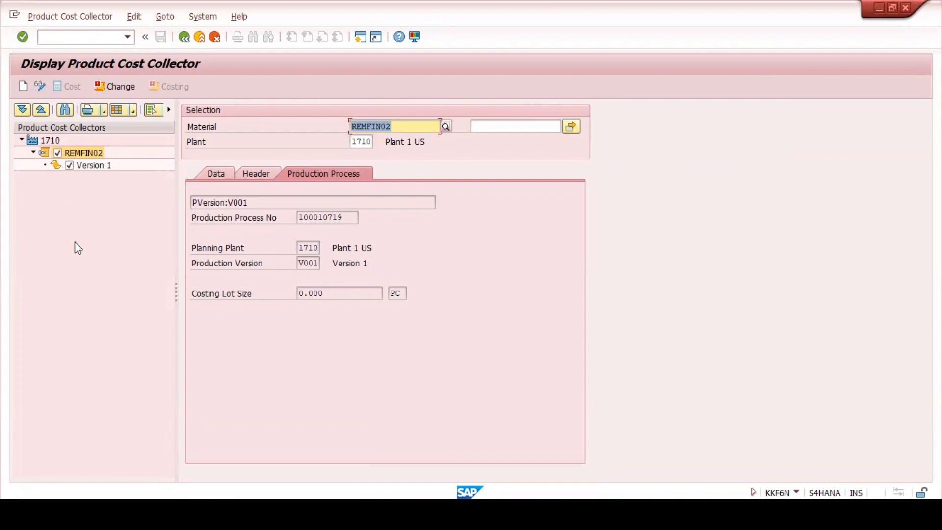
double_click(345, 216)
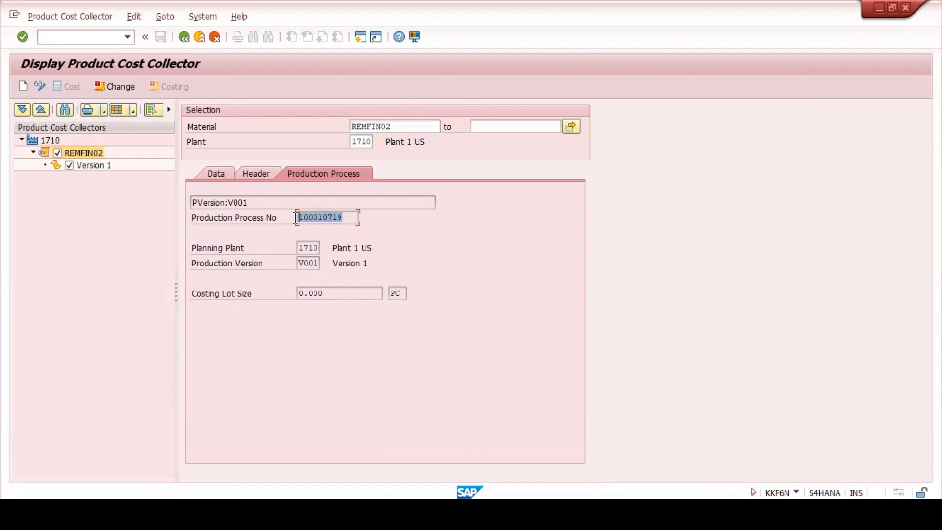
click(221, 175)
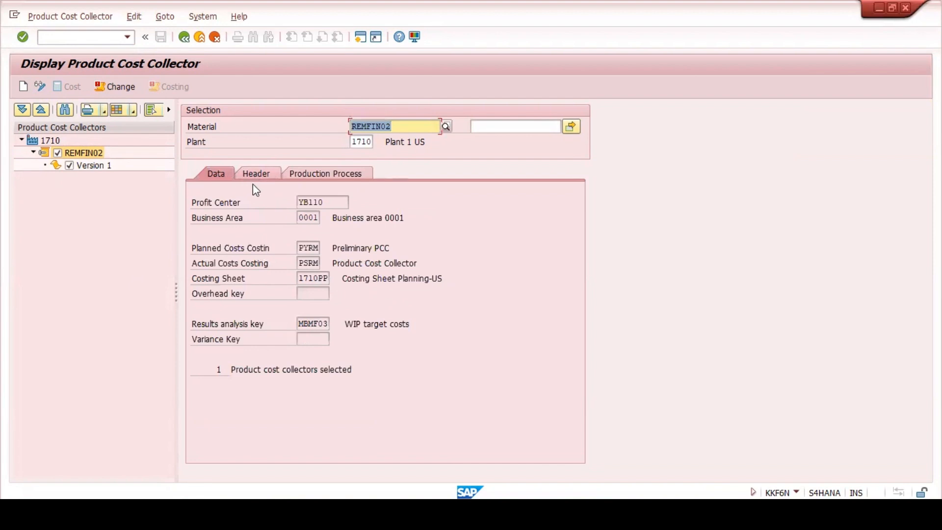
click(267, 175)
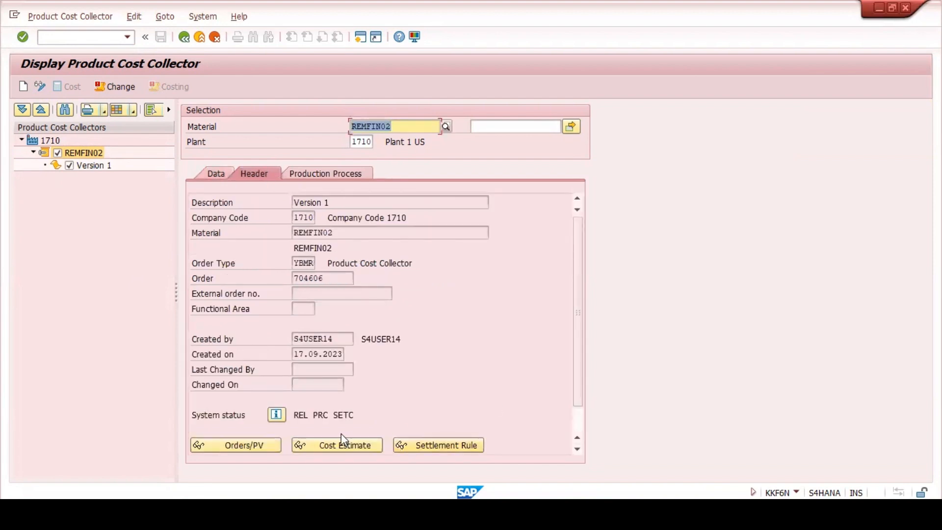
drag(333, 273, 287, 279)
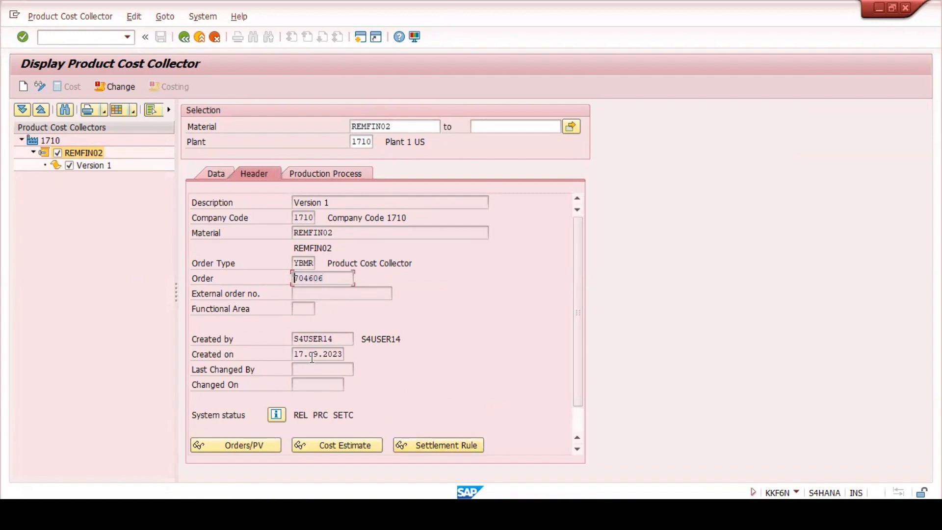
click(331, 171)
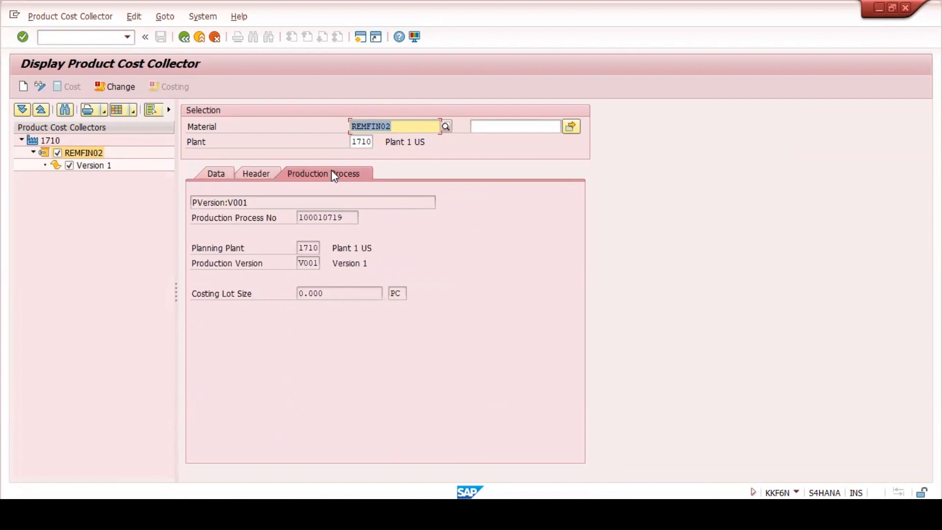
- Switch the REMFIN02 product cost collector from display to change mode
click(40, 86)
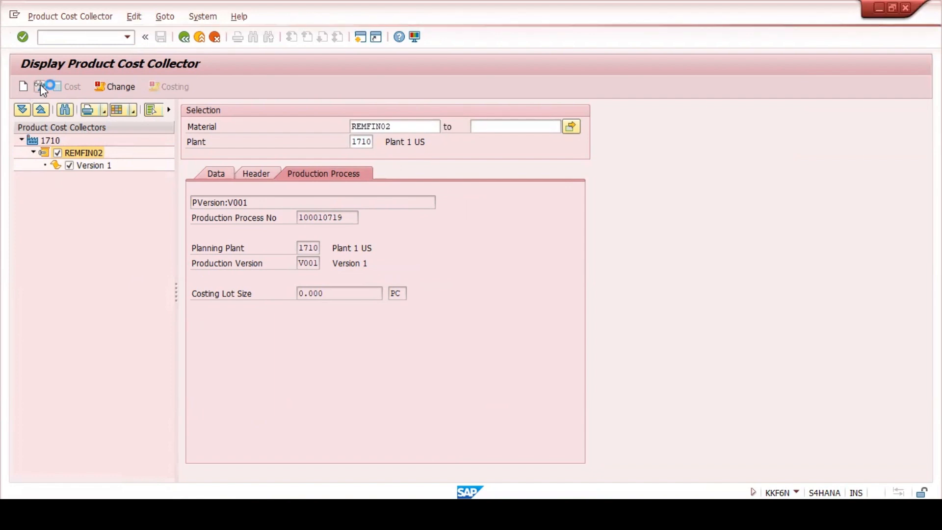